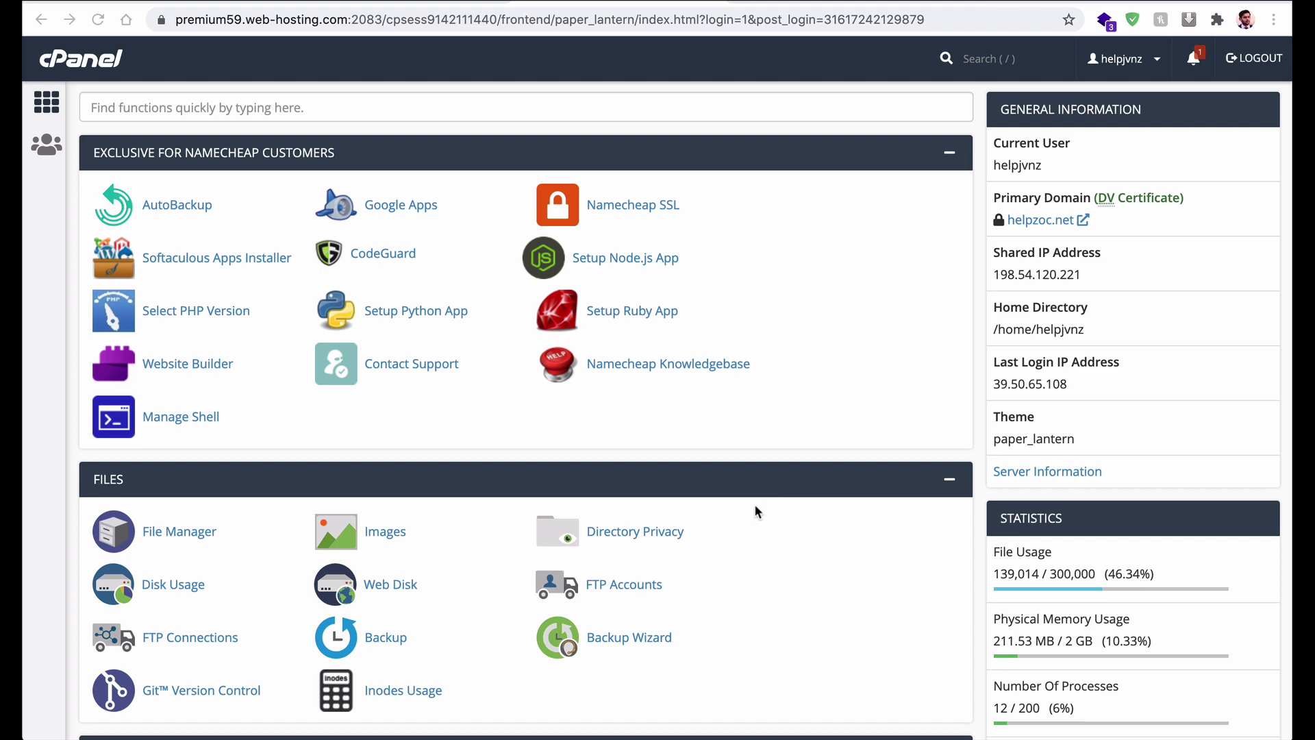
Step: Scroll down the cPanel home page to bring the Databases tools, including phpMyAdmin, into view
{"action": "scroll", "coordinate": [484, 461], "scroll_direction": "down", "scroll_amount": 3}
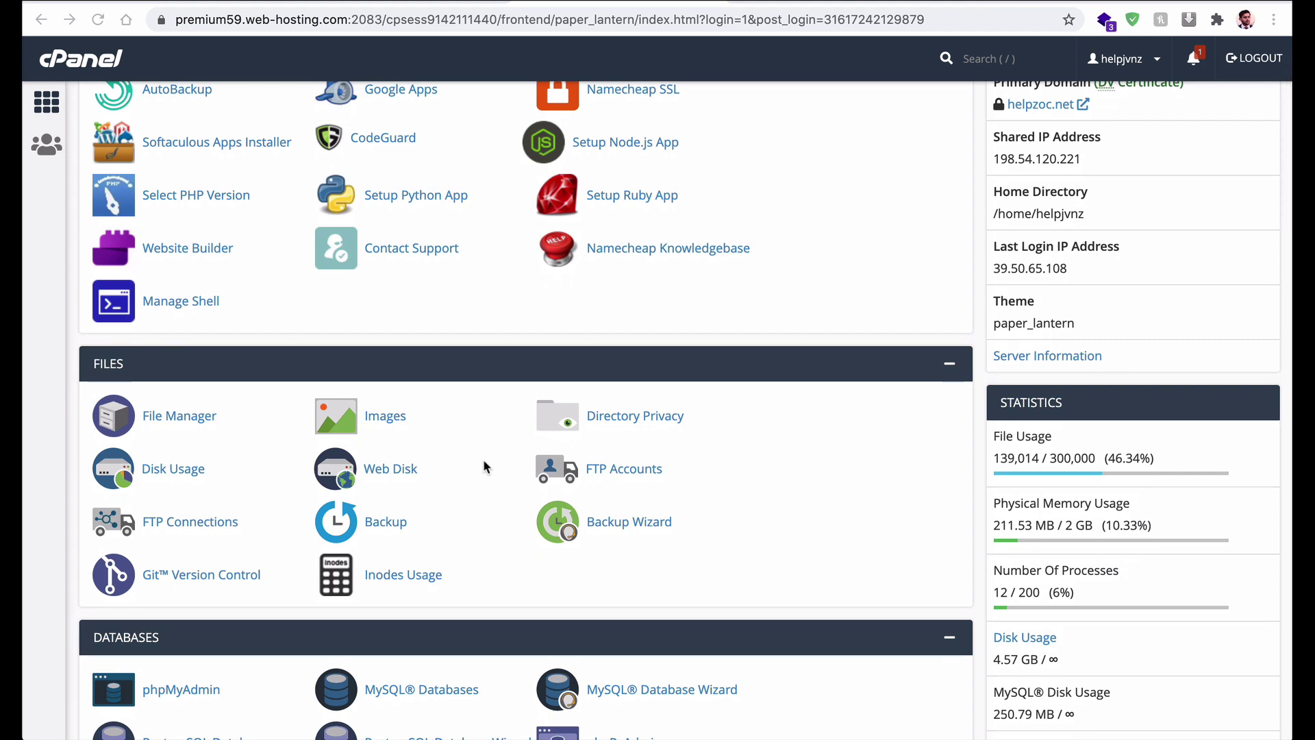
{"action": "scroll", "coordinate": [484, 464], "scroll_direction": "down", "scroll_amount": 5}
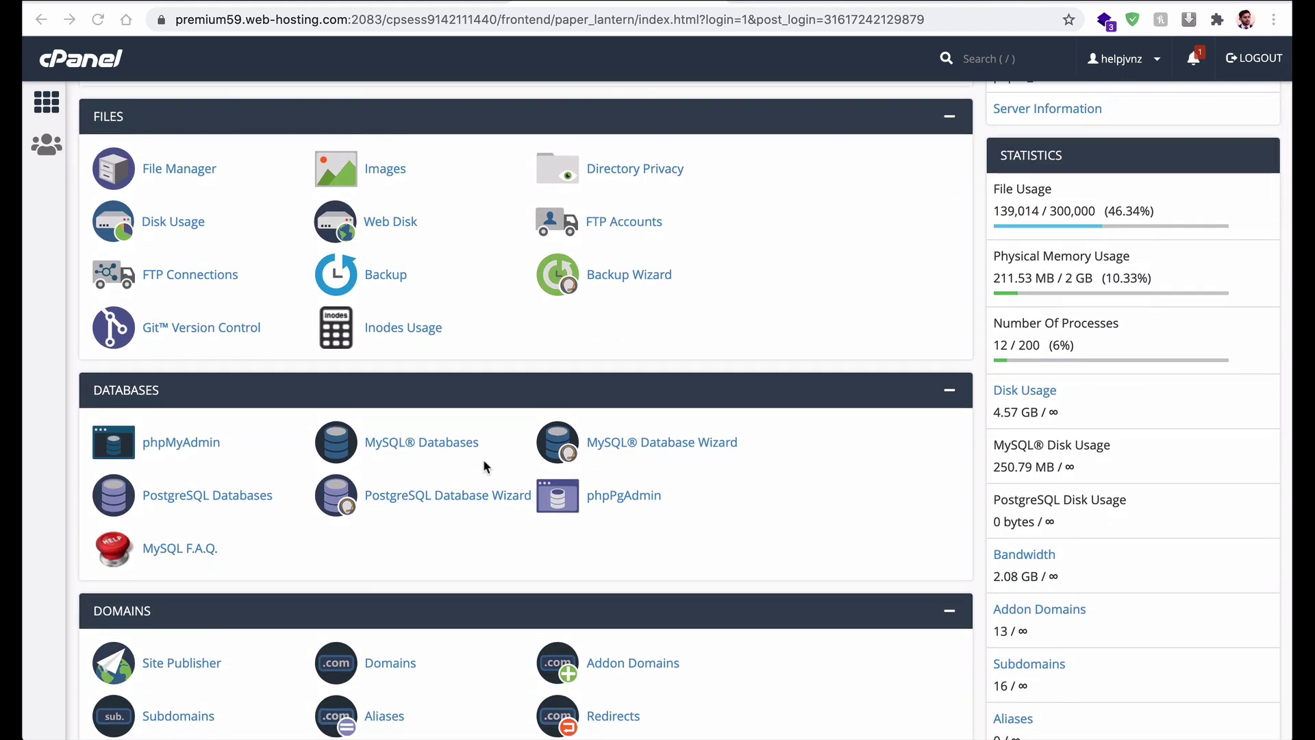
Step: Open MySQL Databases, enter wowrinse_db as the new database name, and select it for copying
{"action": "left_click", "coordinate": [445, 443]}
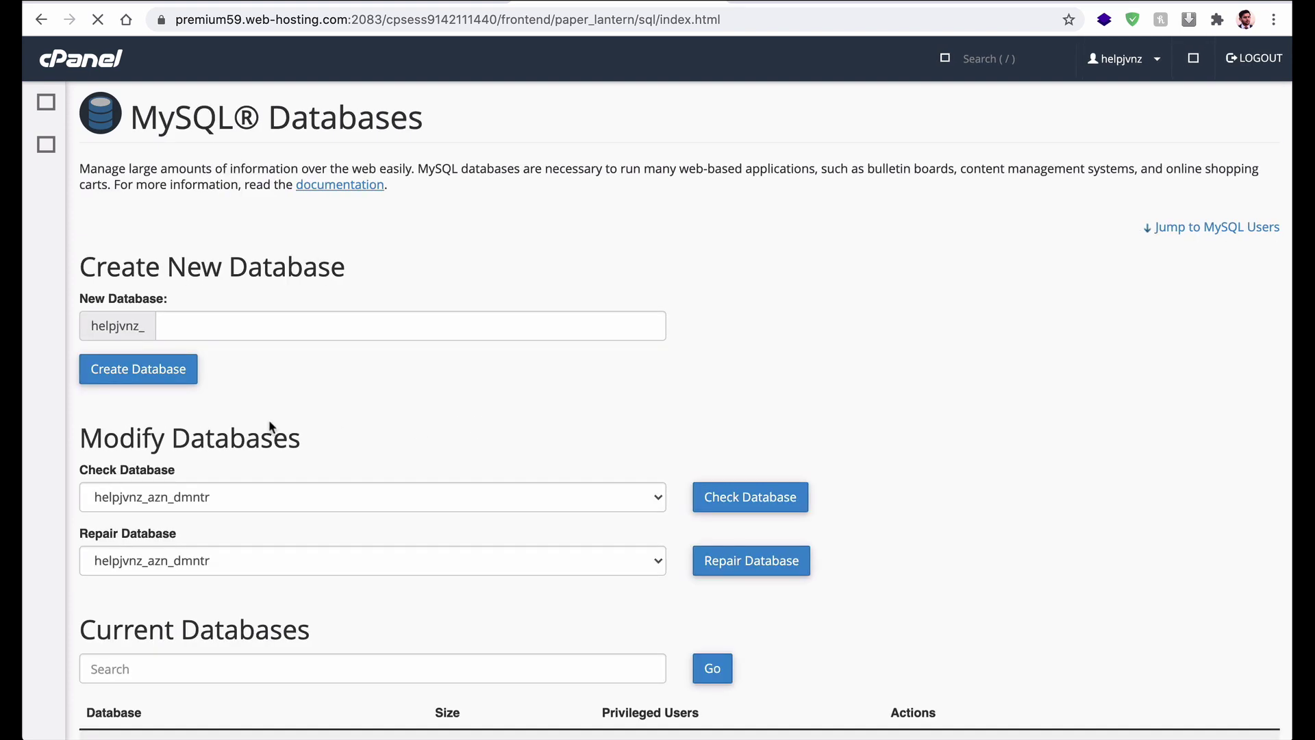
{"action": "left_click", "coordinate": [215, 323]}
{"action": "left_click", "coordinate": [216, 323]}
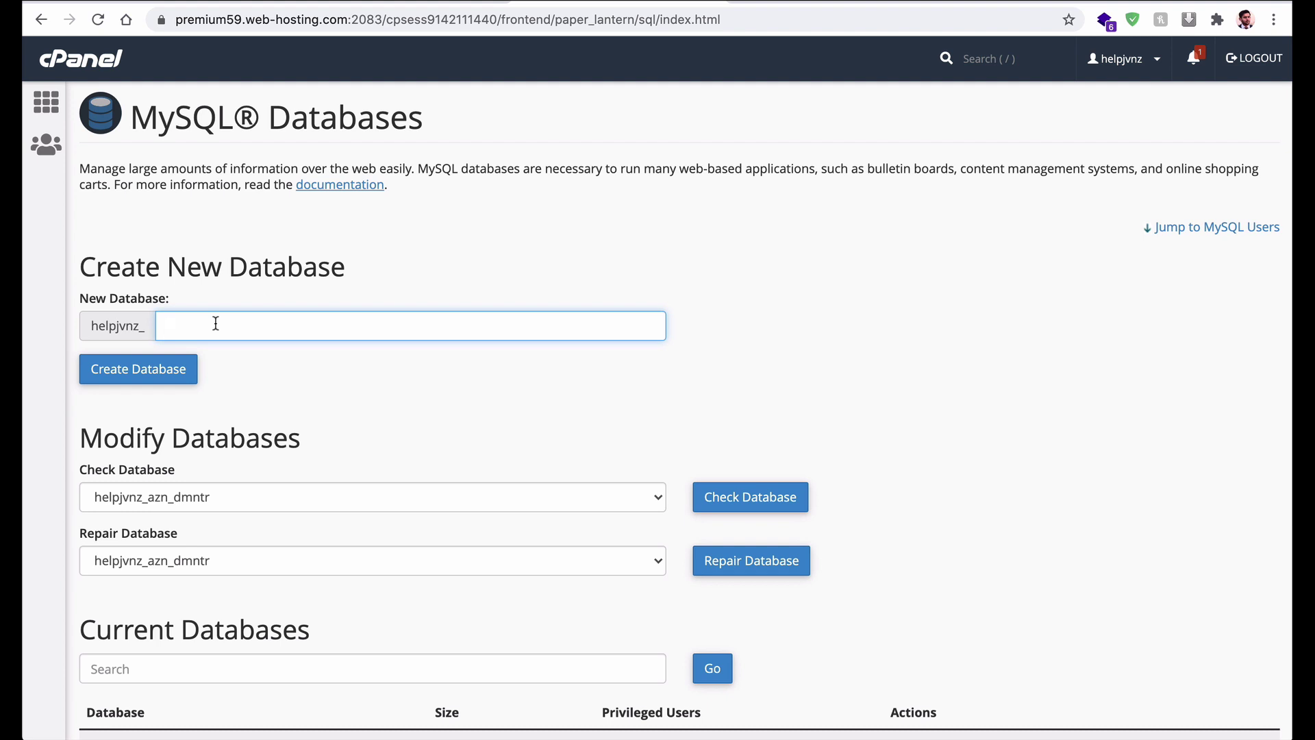
{"action": "type", "text": "wowrinse_db"}
{"action": "left_click_drag", "start_coordinate": [272, 327], "coordinate": [133, 333]}
{"action": "key", "text": "super+c"}
Step: Write 'db name : wowrinse_db' in a new Apple Notes note, pasting the name copied from cPanel
{"action": "mouse_move", "coordinate": [161, 713]}
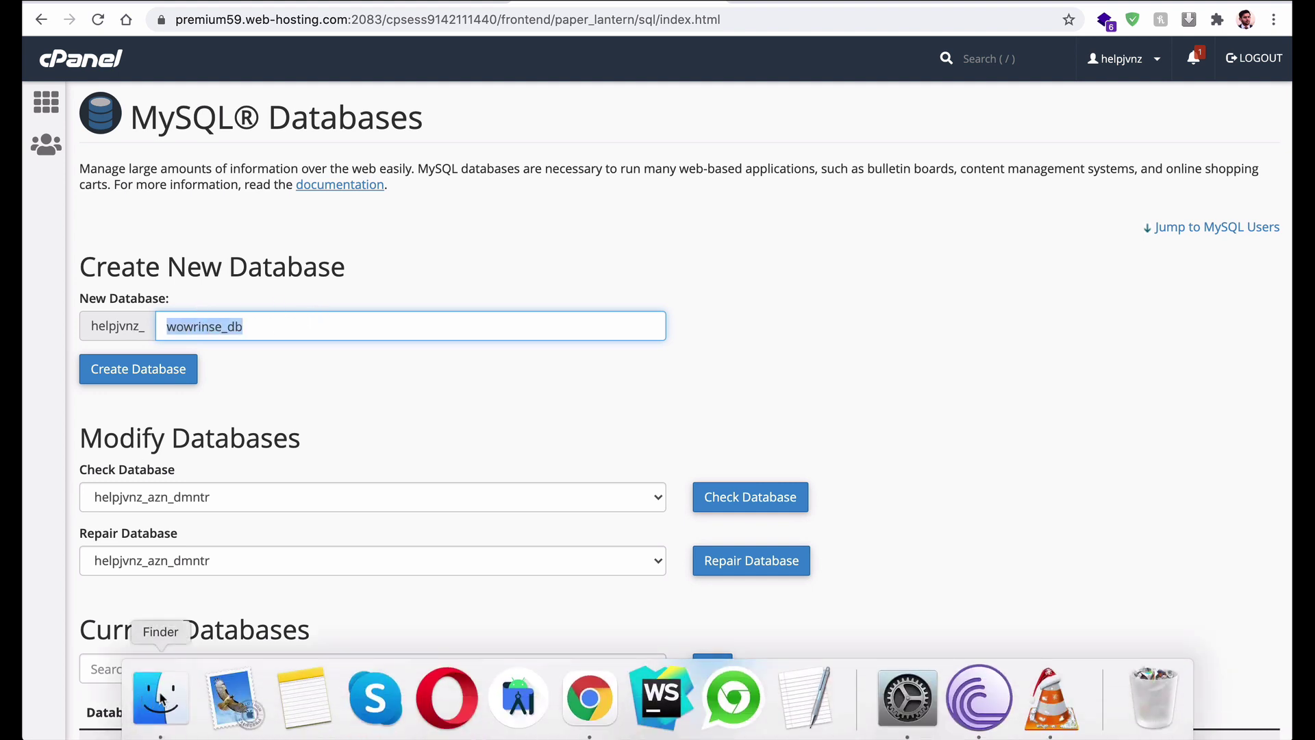
{"action": "left_click", "coordinate": [312, 685]}
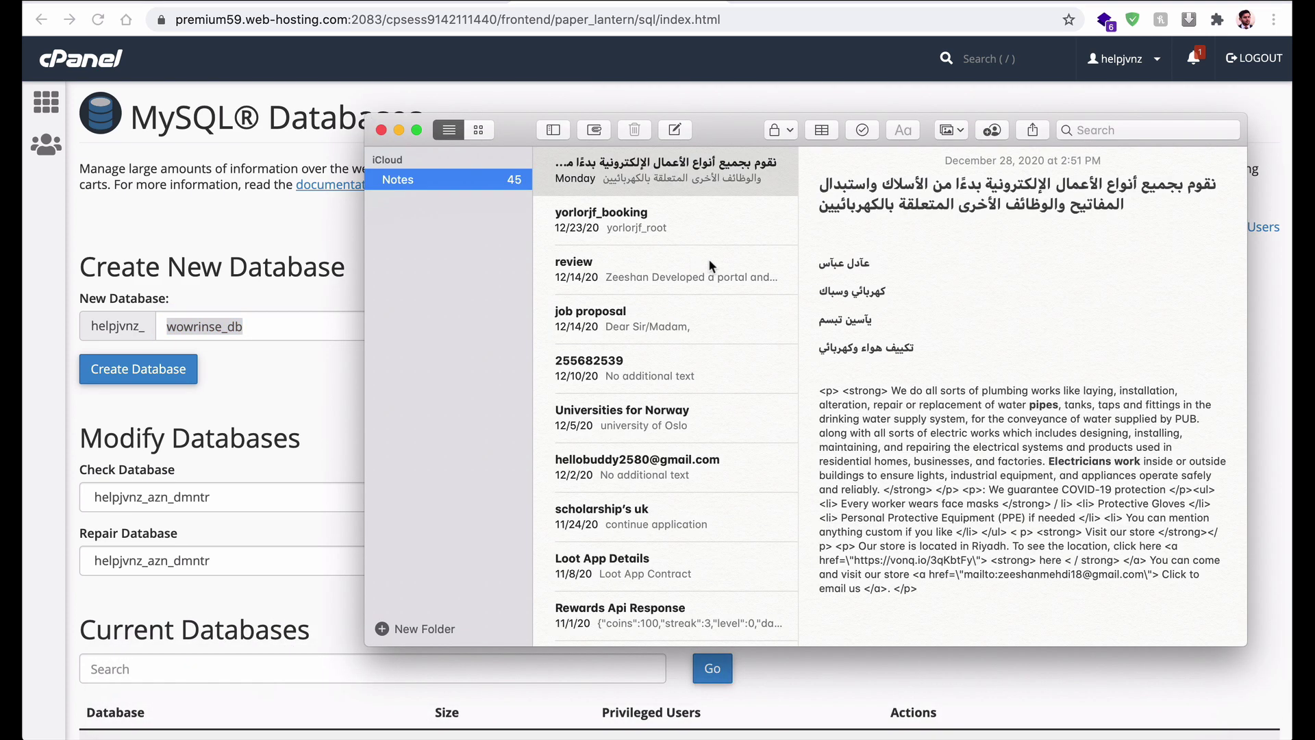
{"action": "left_click", "coordinate": [669, 128]}
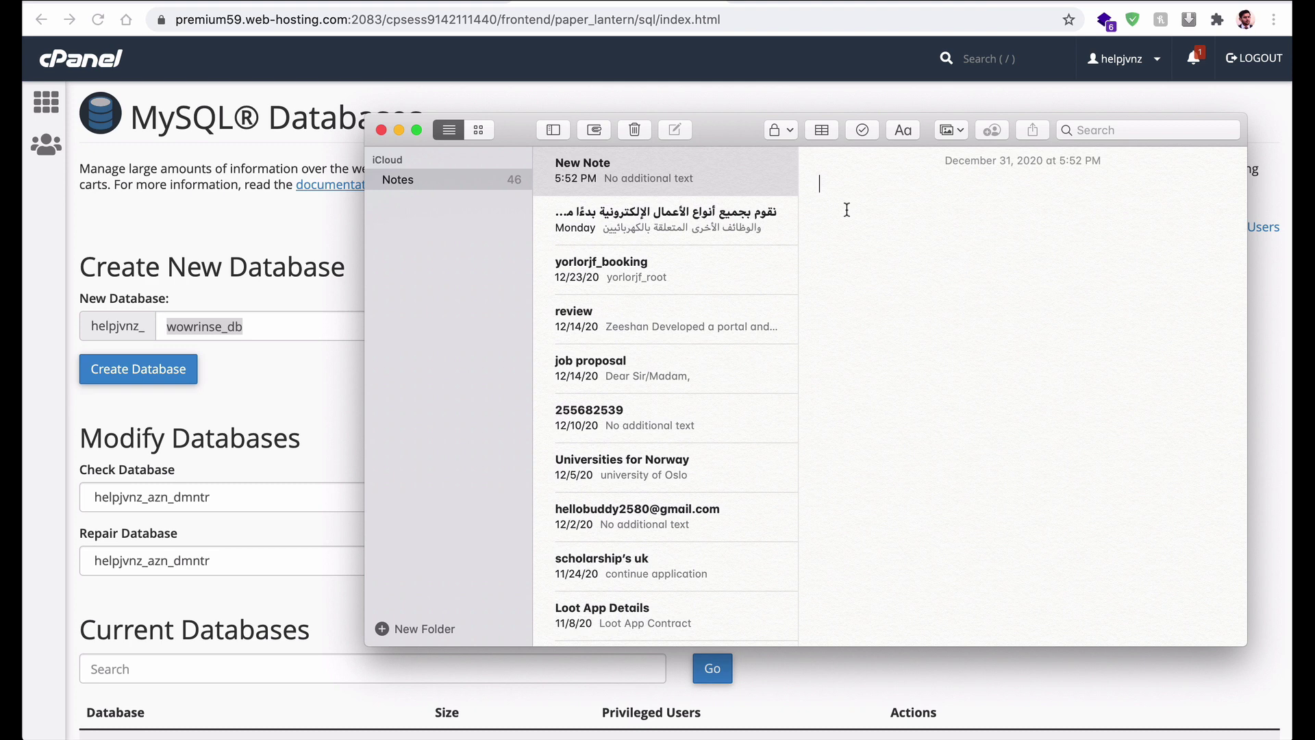
{"action": "type", "text": "db name :"}
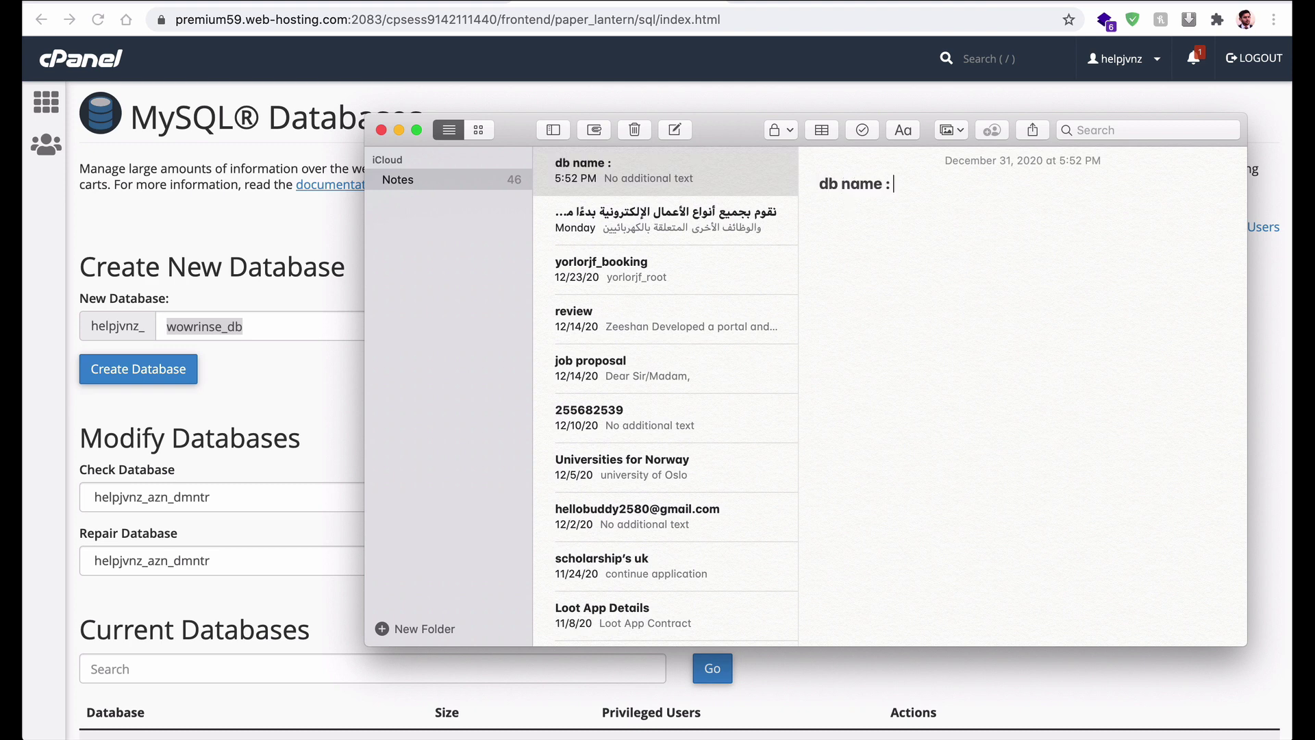
{"action": "type", "text": "CHARSET=utf8 COLLATE=utf8_general_ci"}
{"action": "key", "text": "super+z"}
{"action": "left_click", "coordinate": [252, 330]}
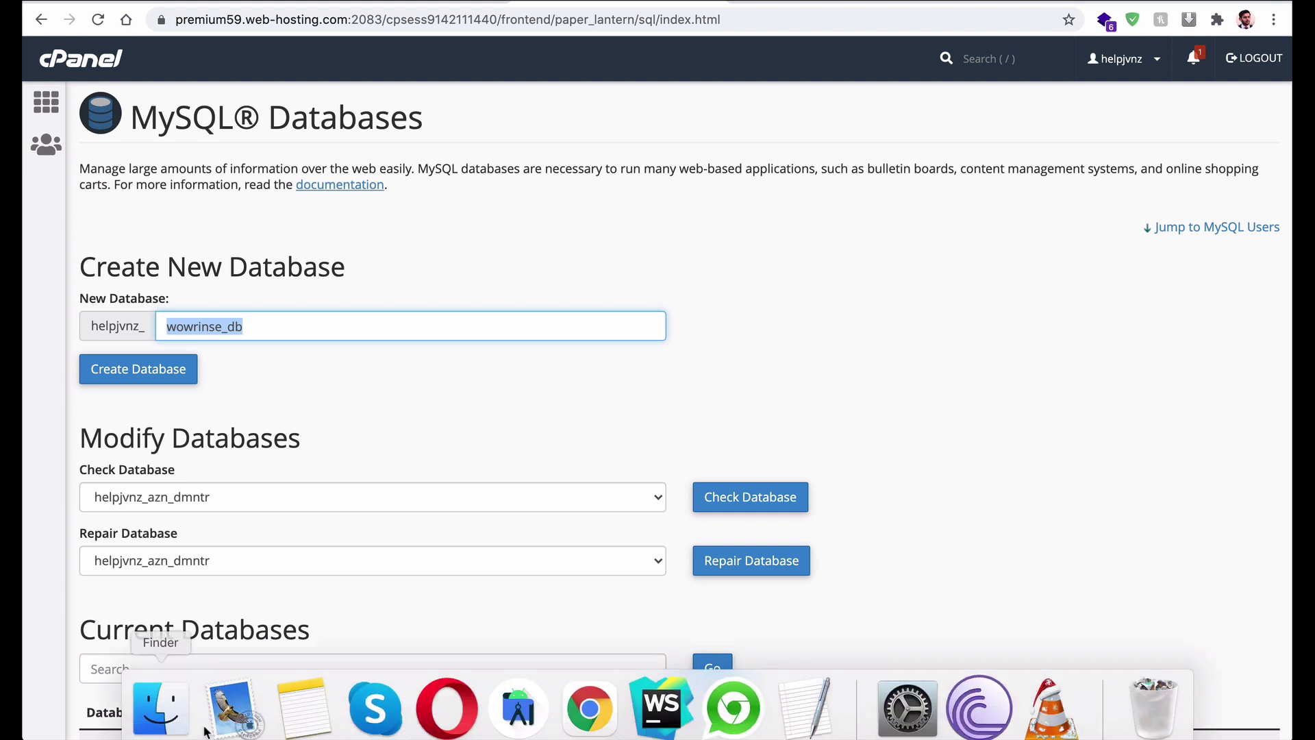
{"action": "left_click", "coordinate": [303, 698]}
{"action": "key", "text": "super+v"}
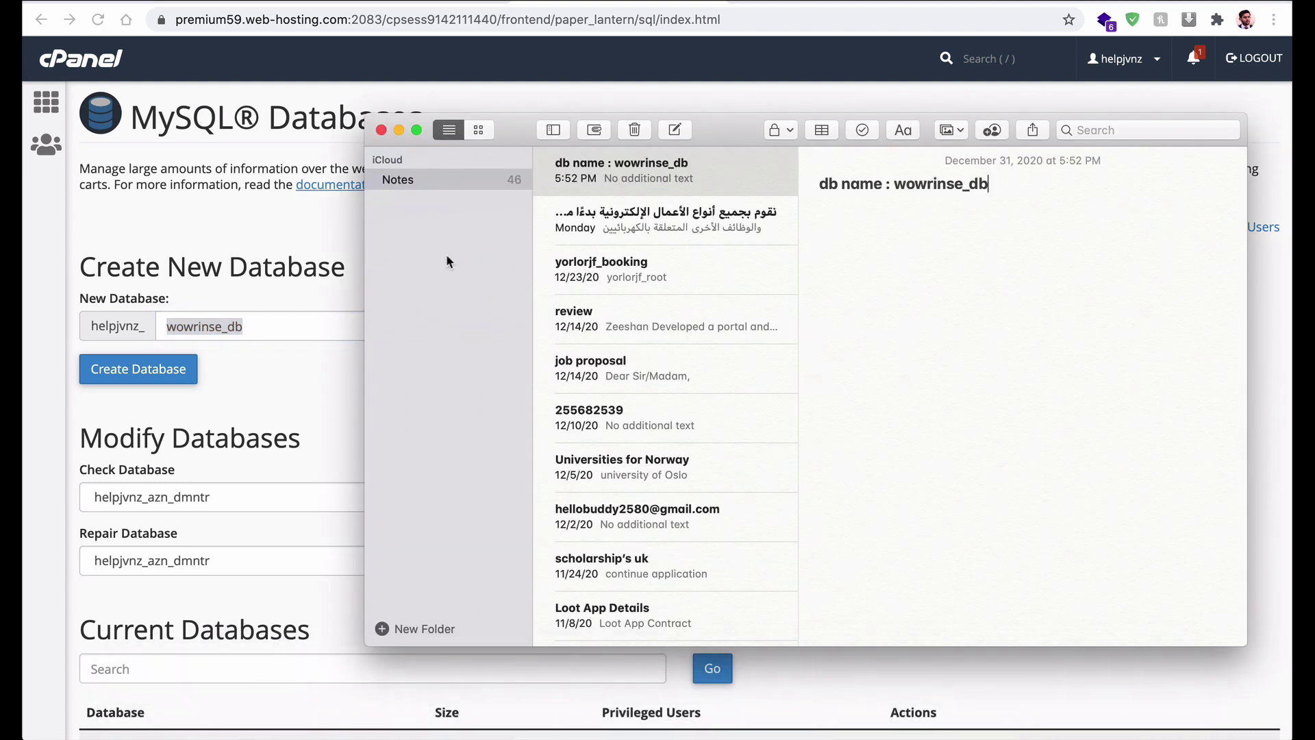
{"action": "left_click", "coordinate": [90, 324]}
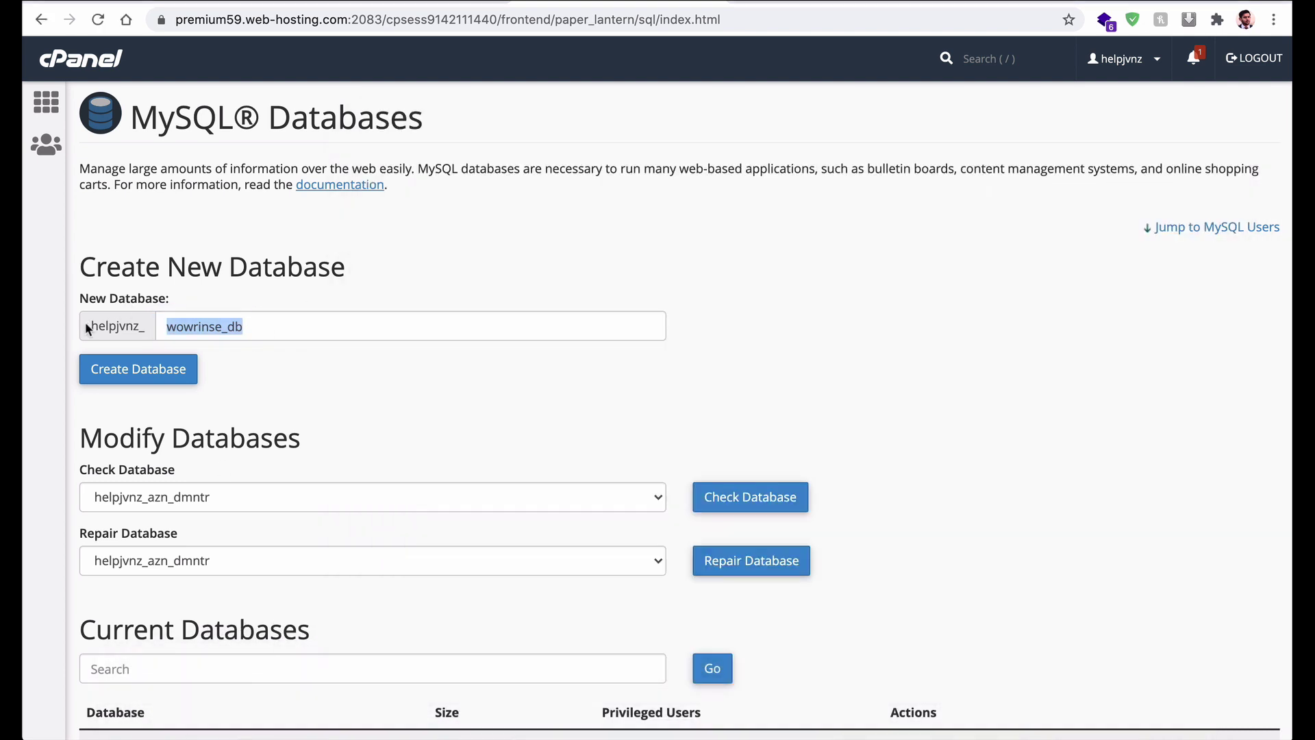
Step: Create the wowrinse_db database and return to the MySQL Databases page
{"action": "left_click", "coordinate": [156, 374]}
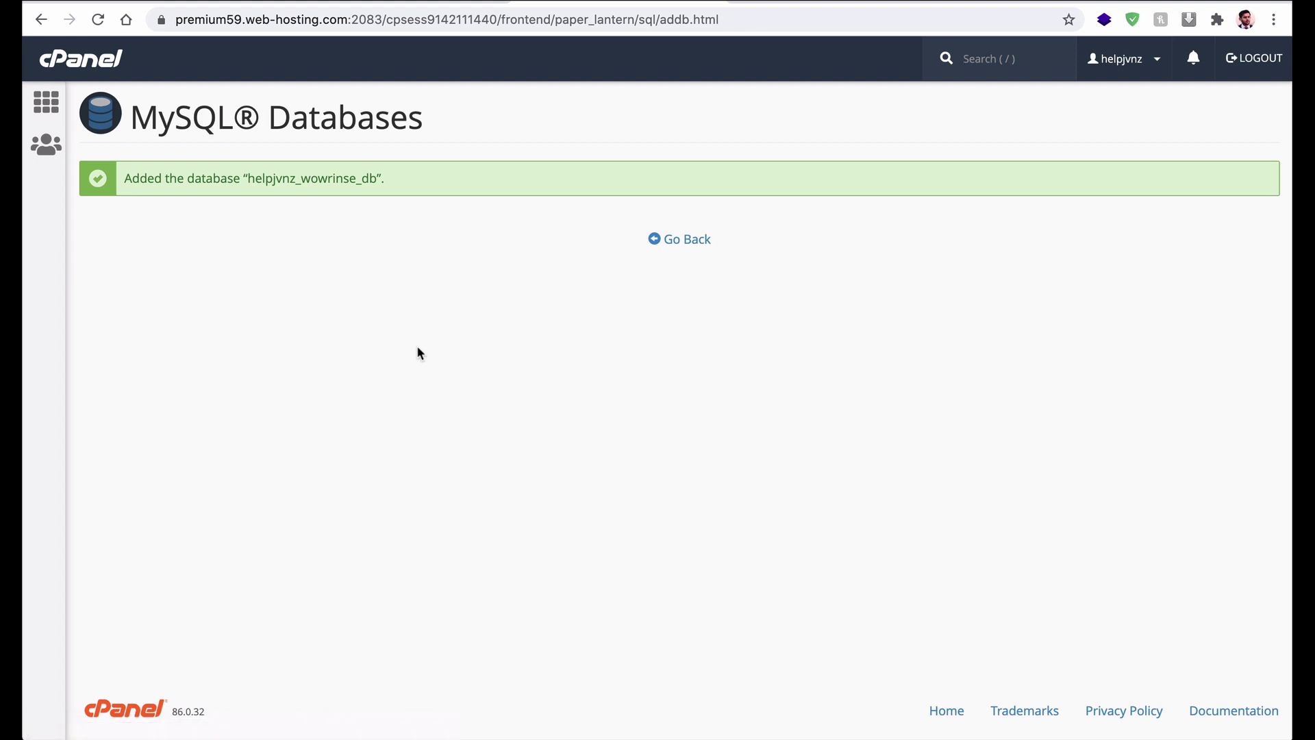
{"action": "left_click", "coordinate": [700, 248]}
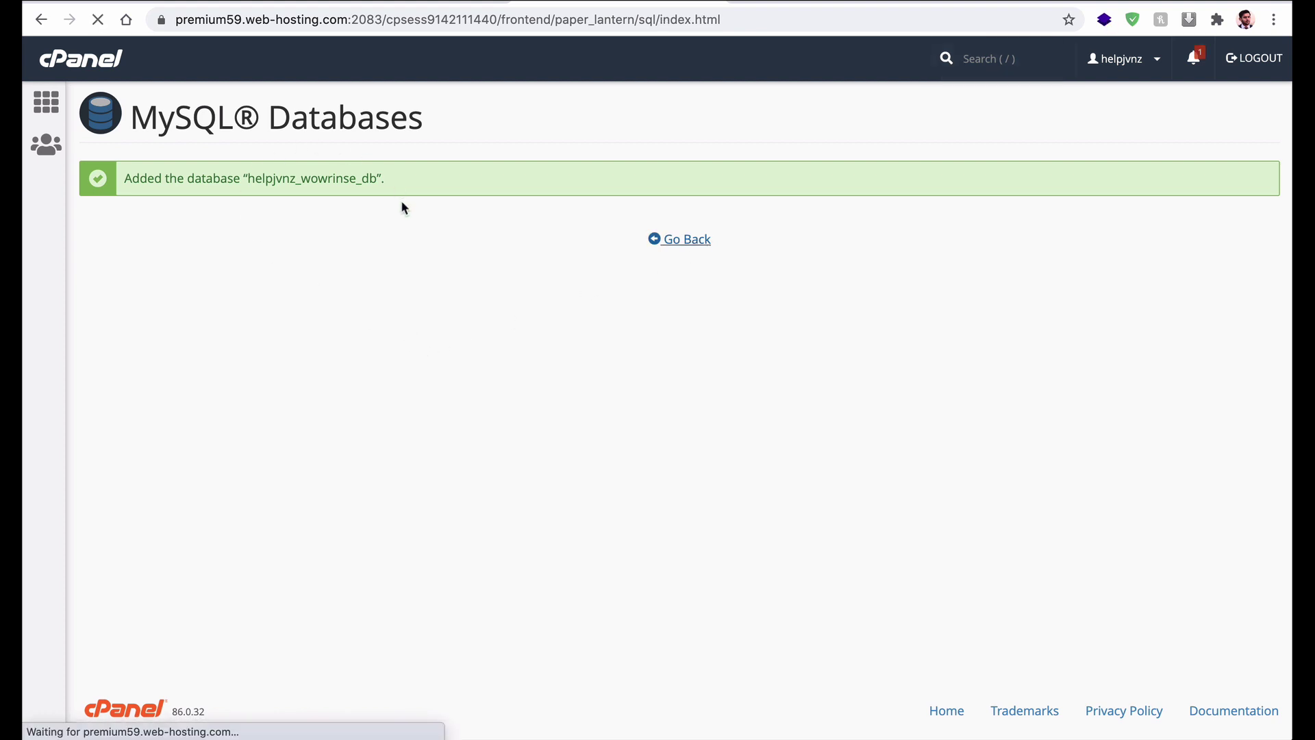
{"action": "scroll", "coordinate": [436, 418], "scroll_direction": "down", "scroll_amount": 2}
{"action": "scroll", "coordinate": [437, 417], "scroll_direction": "down", "scroll_amount": 12}
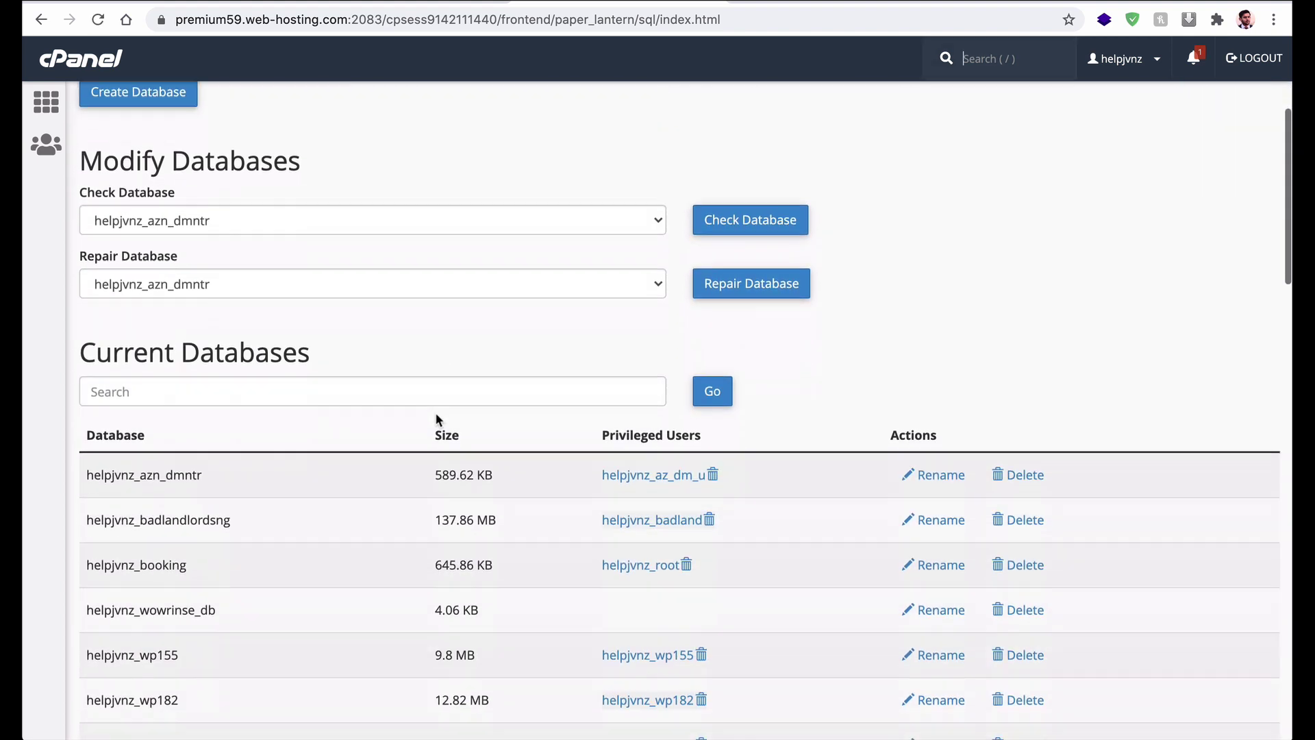
{"action": "scroll", "coordinate": [436, 419], "scroll_direction": "down", "scroll_amount": 2}
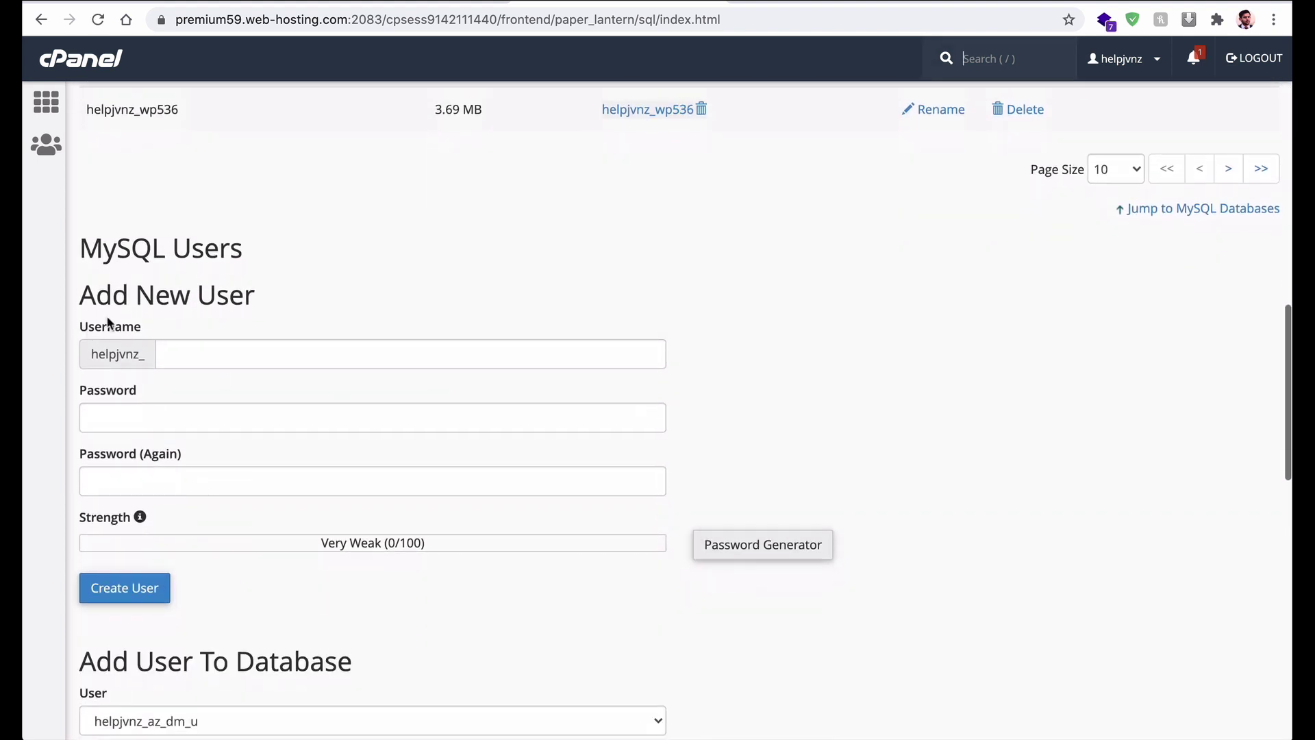
Step: Try adding MySQL user 'root' with a password entered twice, which cPanel rejects as existing
{"action": "left_click_drag", "start_coordinate": [79, 212], "coordinate": [284, 217]}
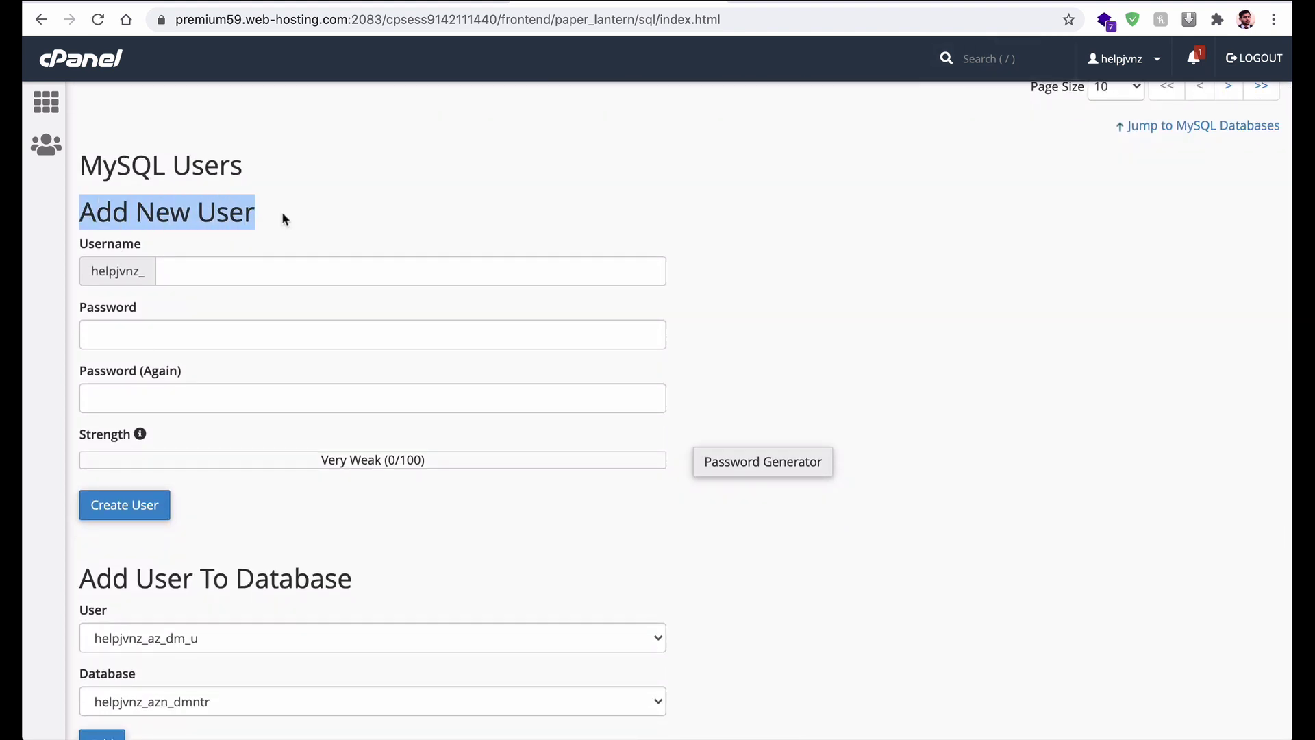
{"action": "left_click", "coordinate": [230, 276]}
{"action": "type", "text": "root"}
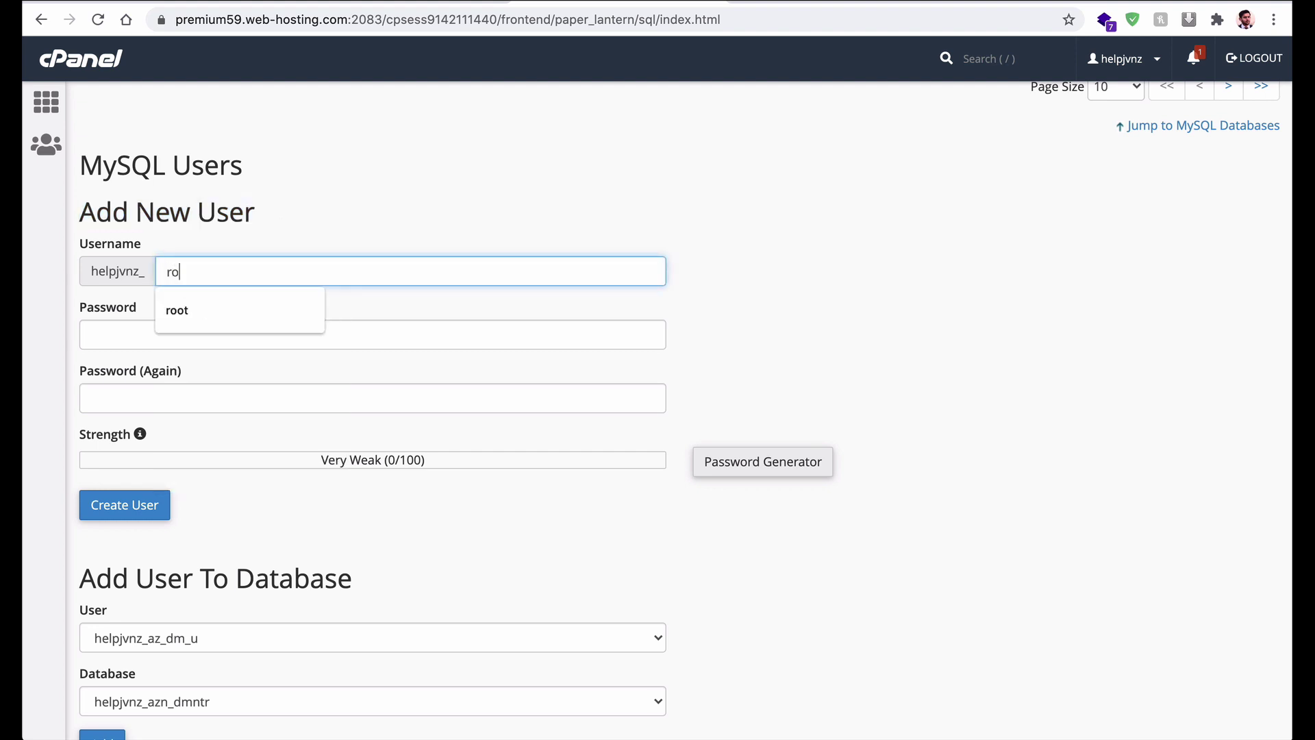
{"action": "left_click", "coordinate": [201, 340]}
{"action": "type", "text": "•••••••"}
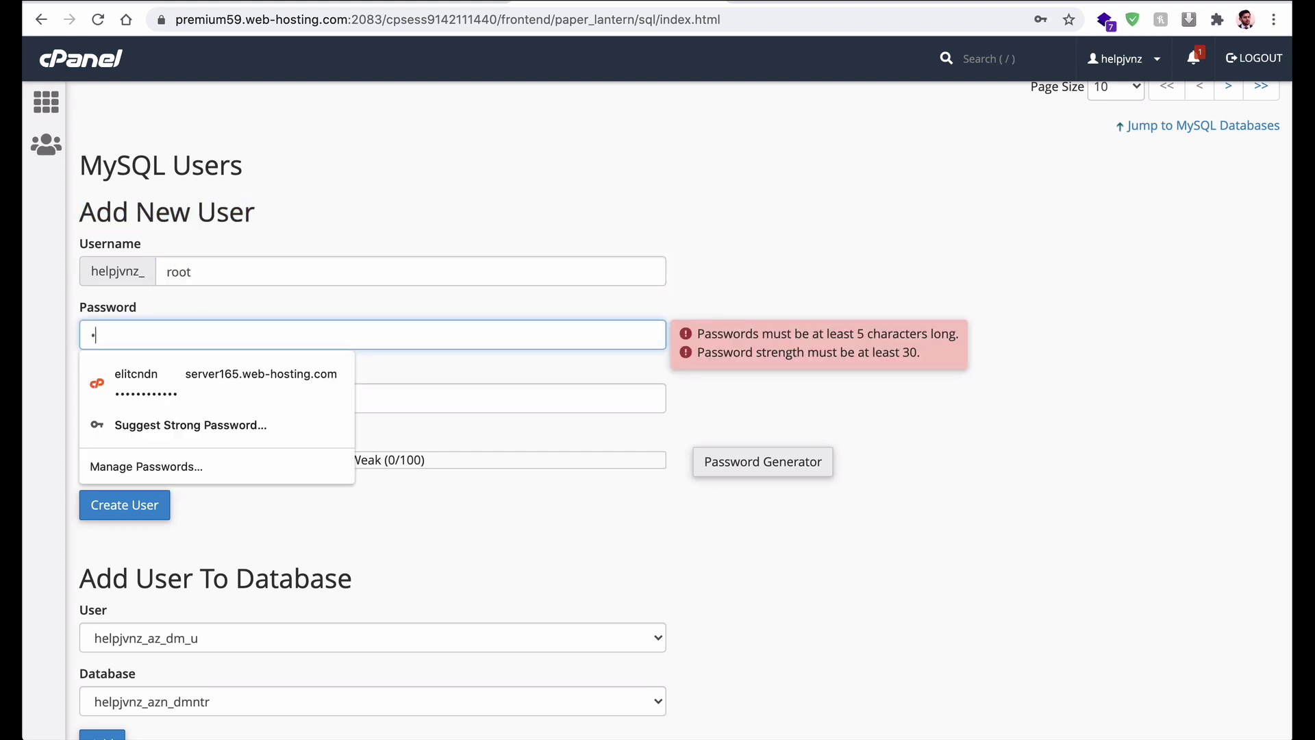
{"action": "type", "text": "•"}
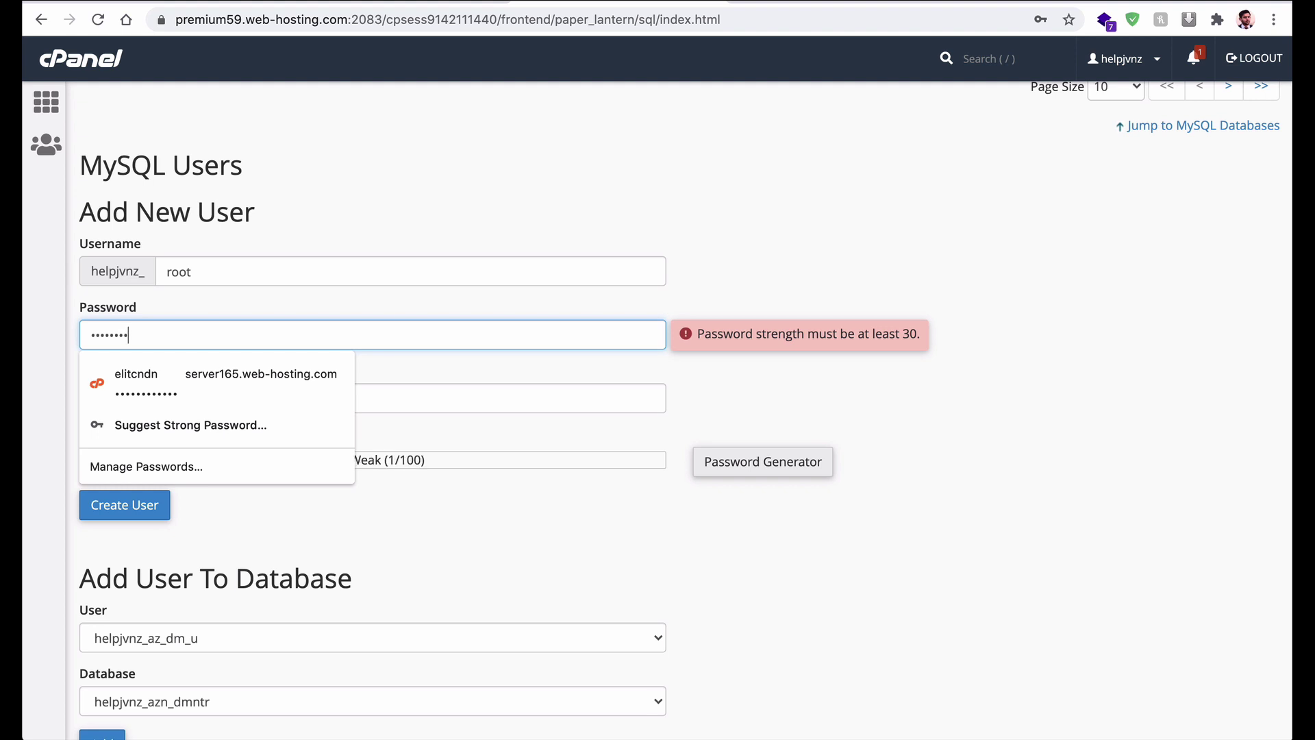
{"action": "type", "text": "••••"}
{"action": "left_click", "coordinate": [376, 393]}
{"action": "type", "text": "•••"}
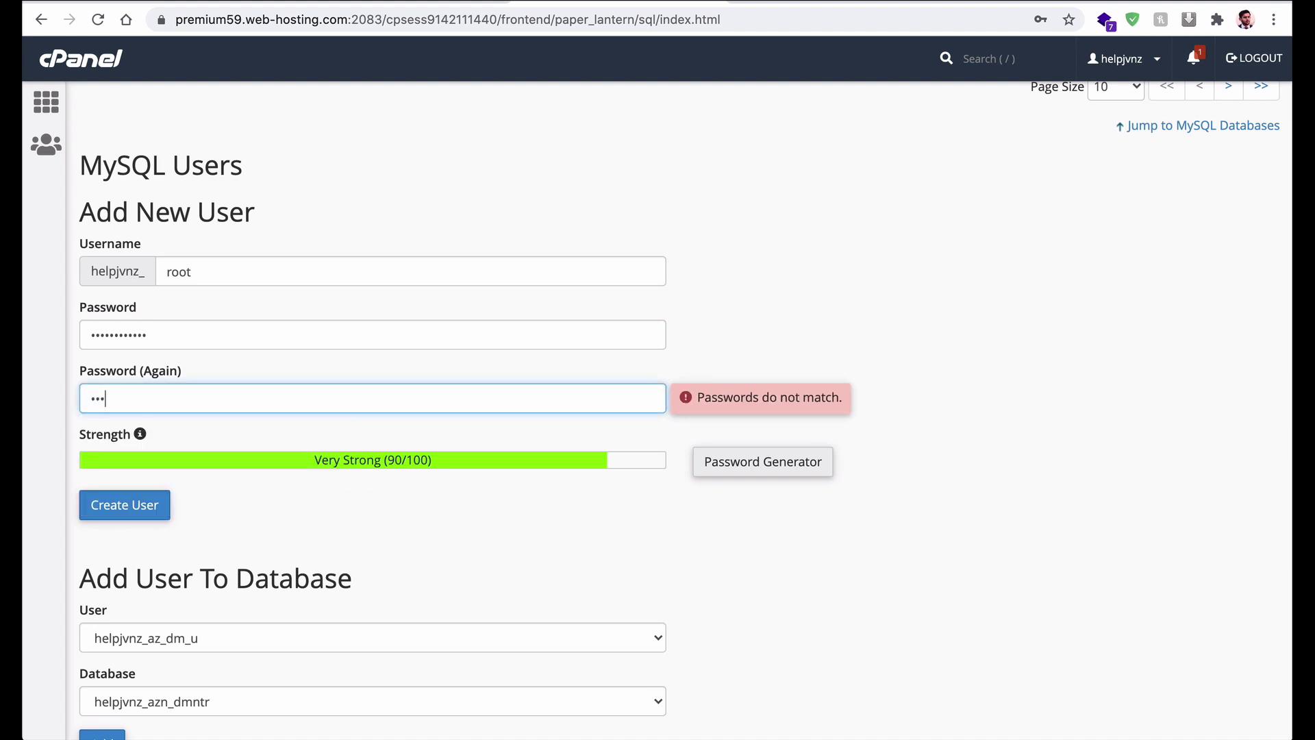
{"action": "type", "text": "•••••••••"}
{"action": "left_click", "coordinate": [143, 505]}
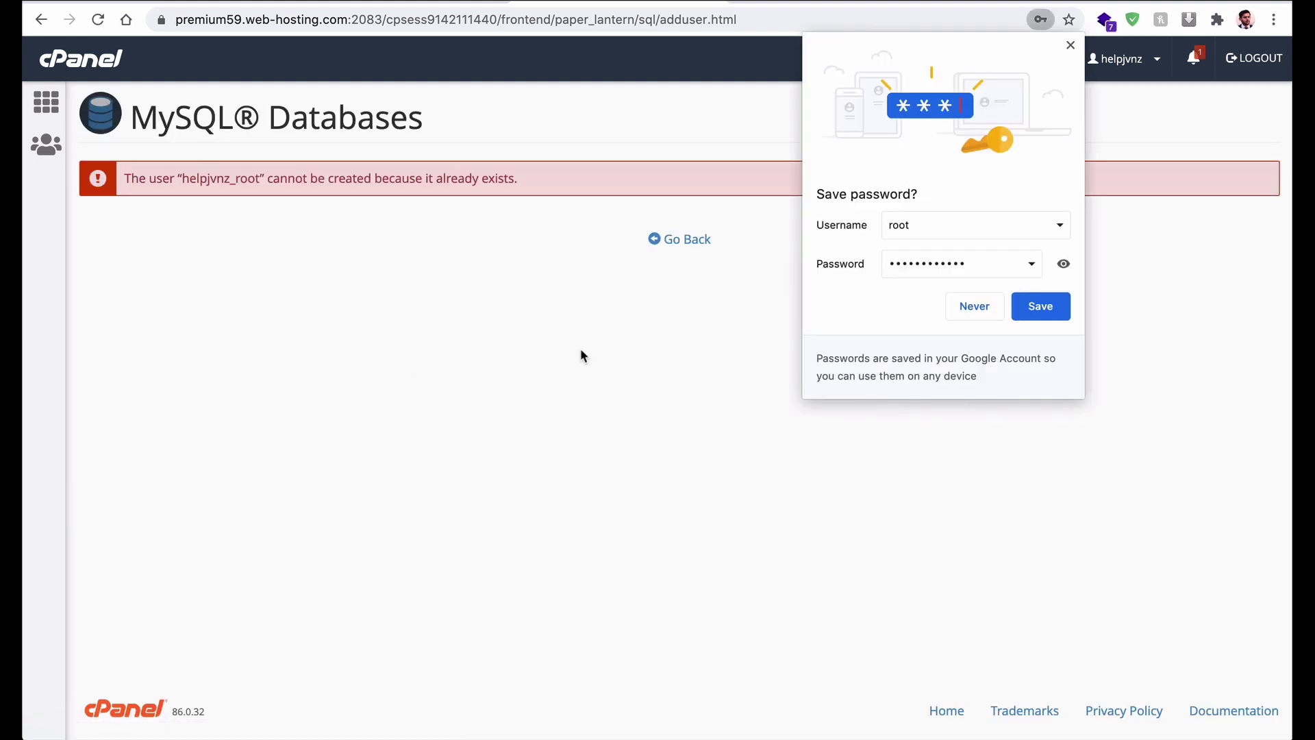
Step: Create MySQL user wowrinse_user with a strong password entered twice
{"action": "left_click", "coordinate": [699, 240]}
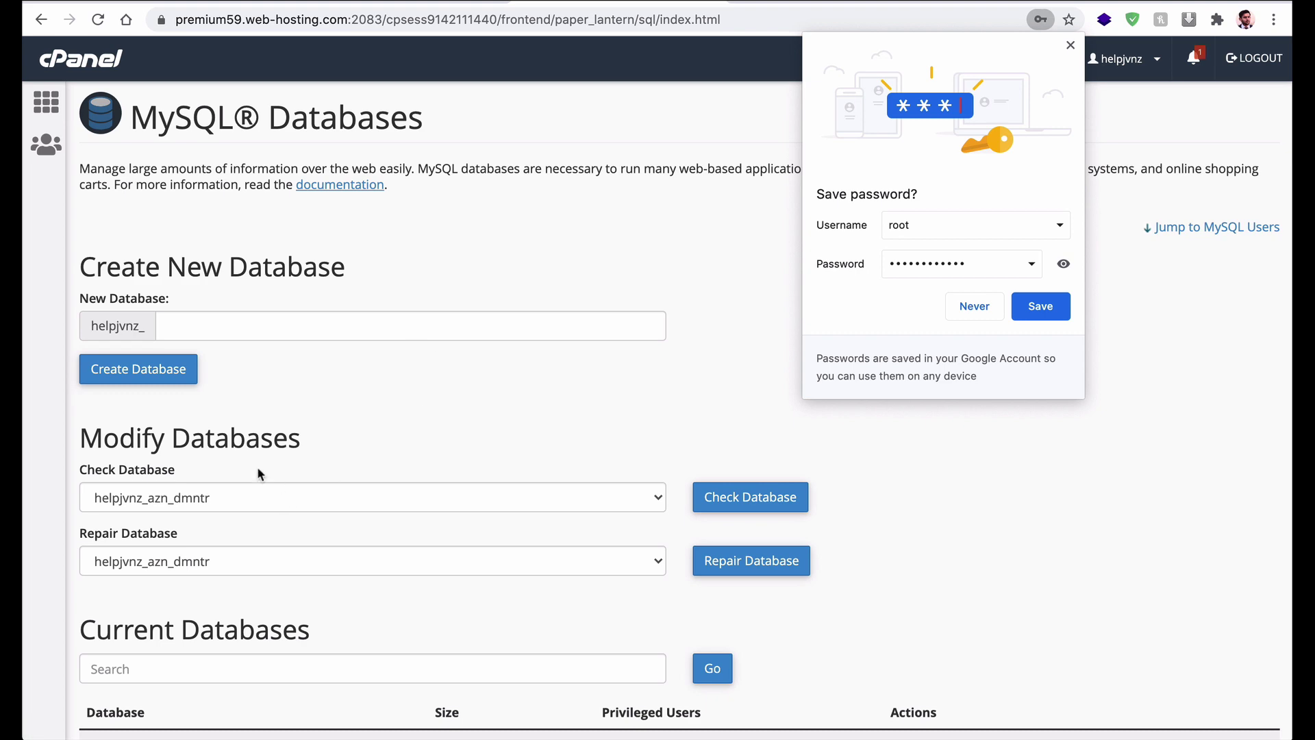
{"action": "scroll", "coordinate": [235, 507], "scroll_direction": "down", "scroll_amount": 10}
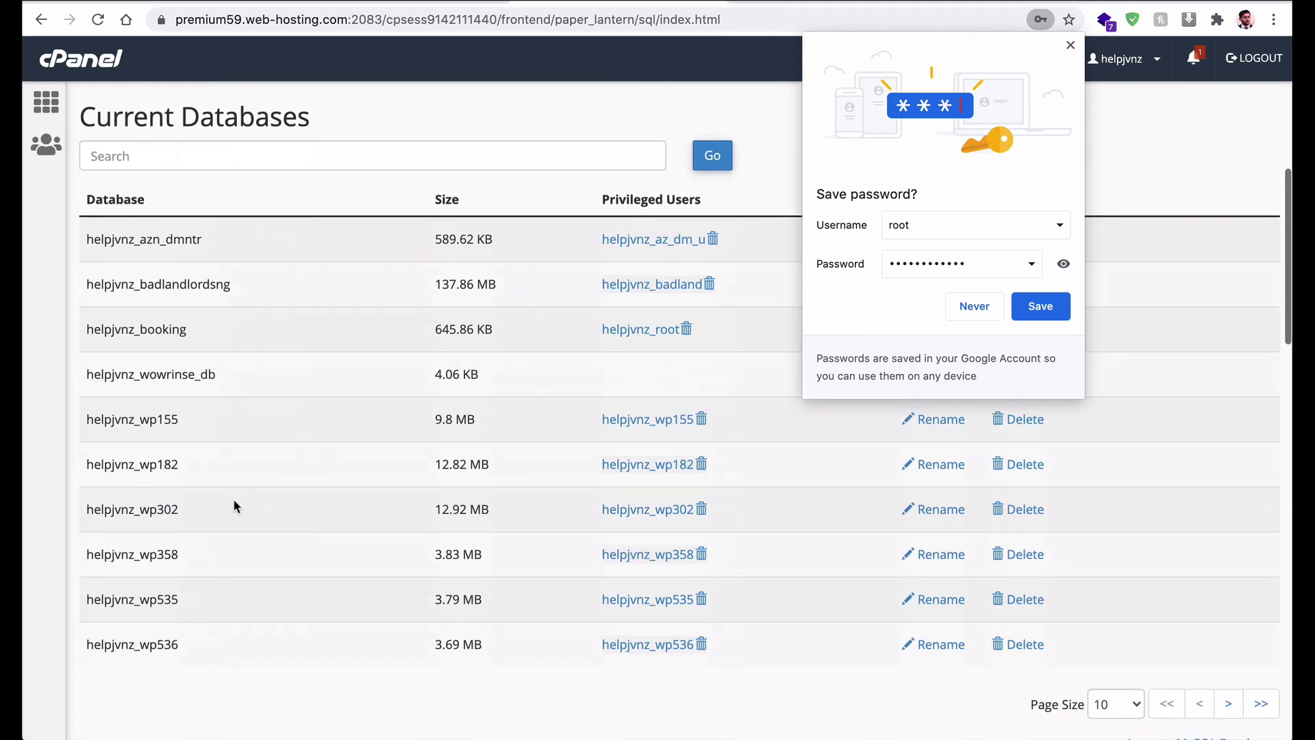
{"action": "scroll", "coordinate": [233, 499], "scroll_direction": "down", "scroll_amount": 6}
{"action": "left_click", "coordinate": [216, 333]}
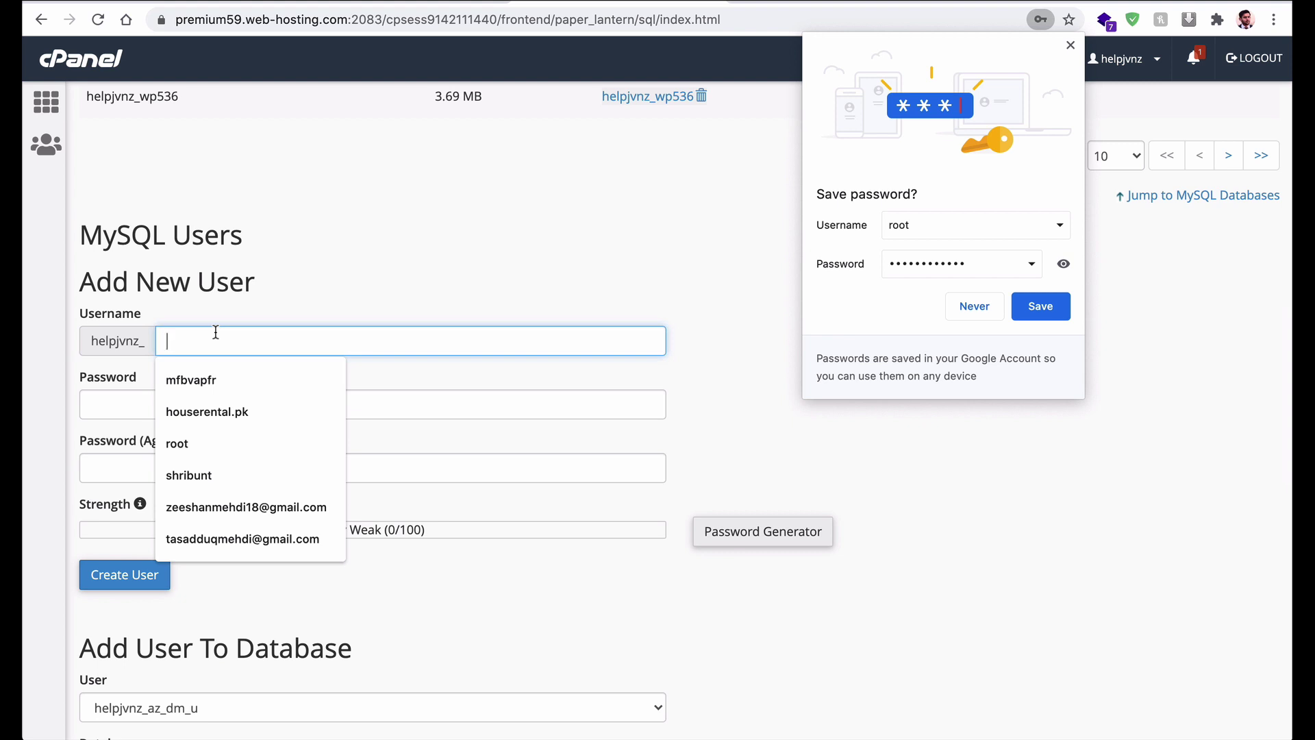
{"action": "type", "text": "rinse"}
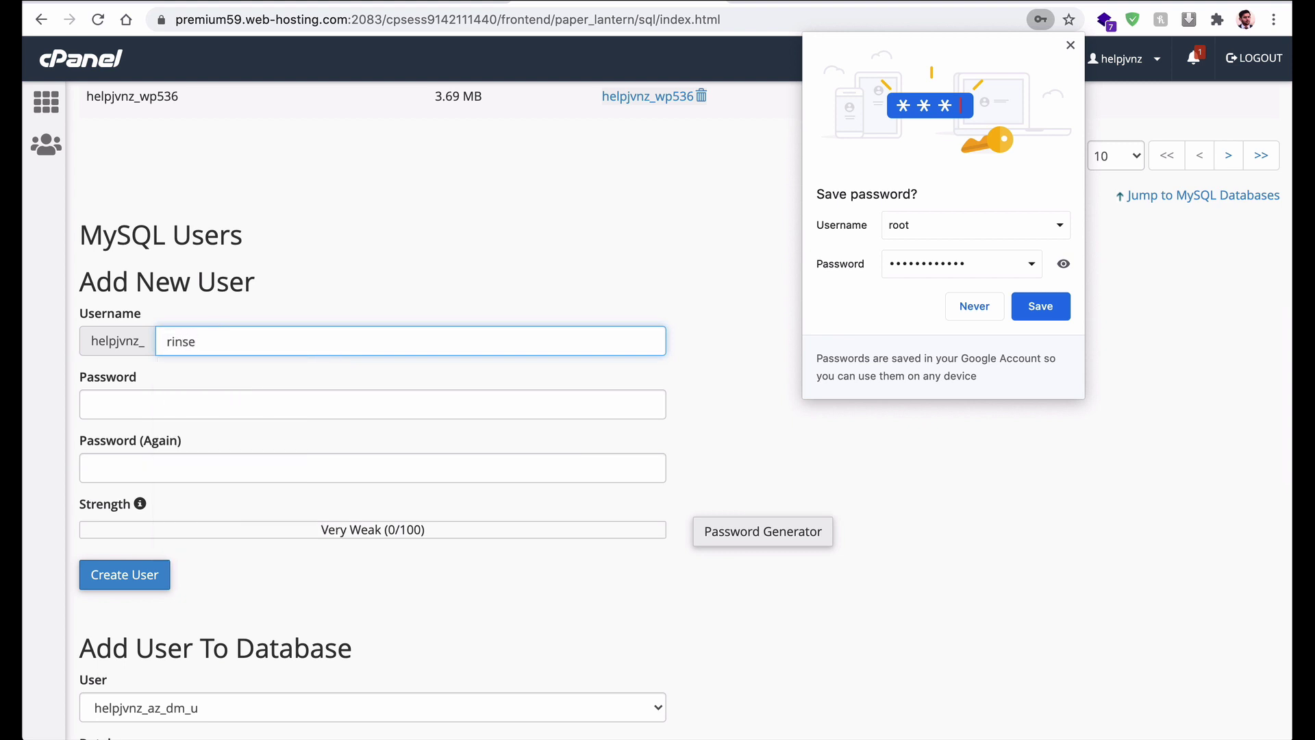
{"action": "key", "text": "BackSpace"}
{"action": "key", "text": "BackSpace"}
{"action": "key", "text": "BackSpace"}
{"action": "key", "text": "BackSpace"}
{"action": "key", "text": "BackSpace"}
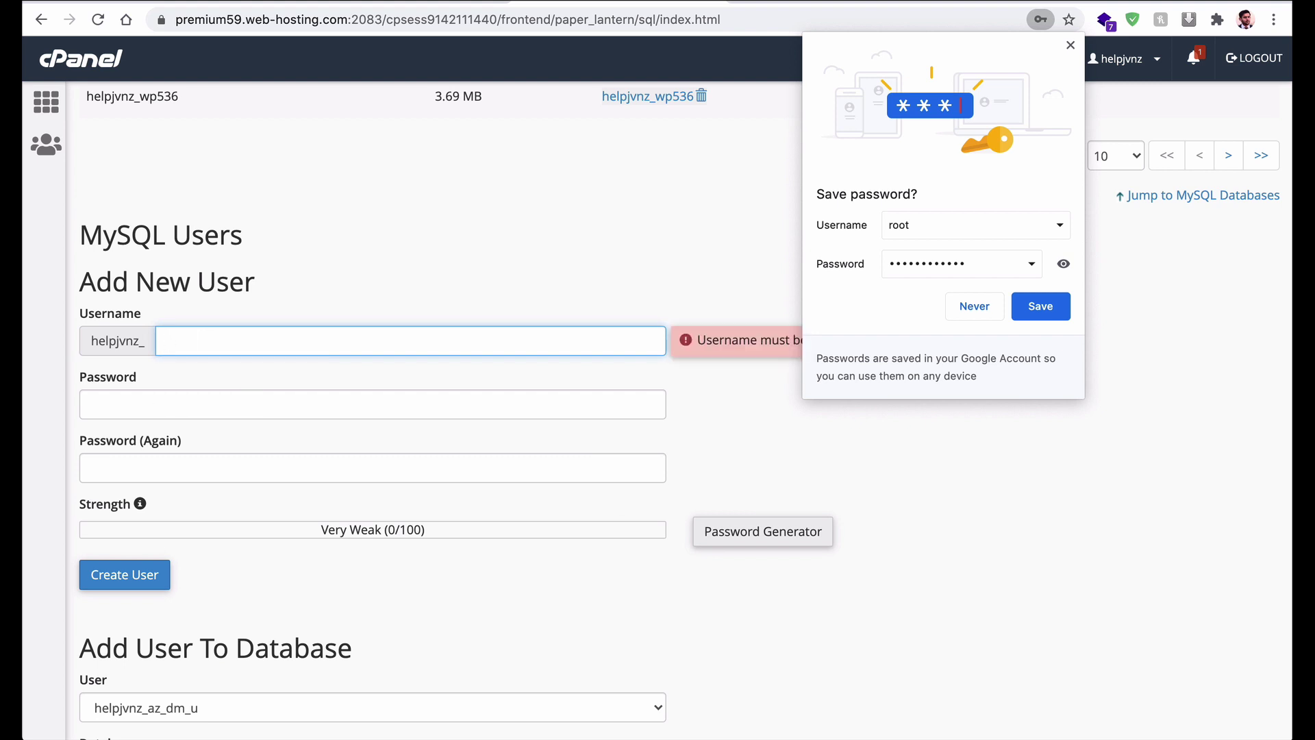
{"action": "type", "text": "wowrin"}
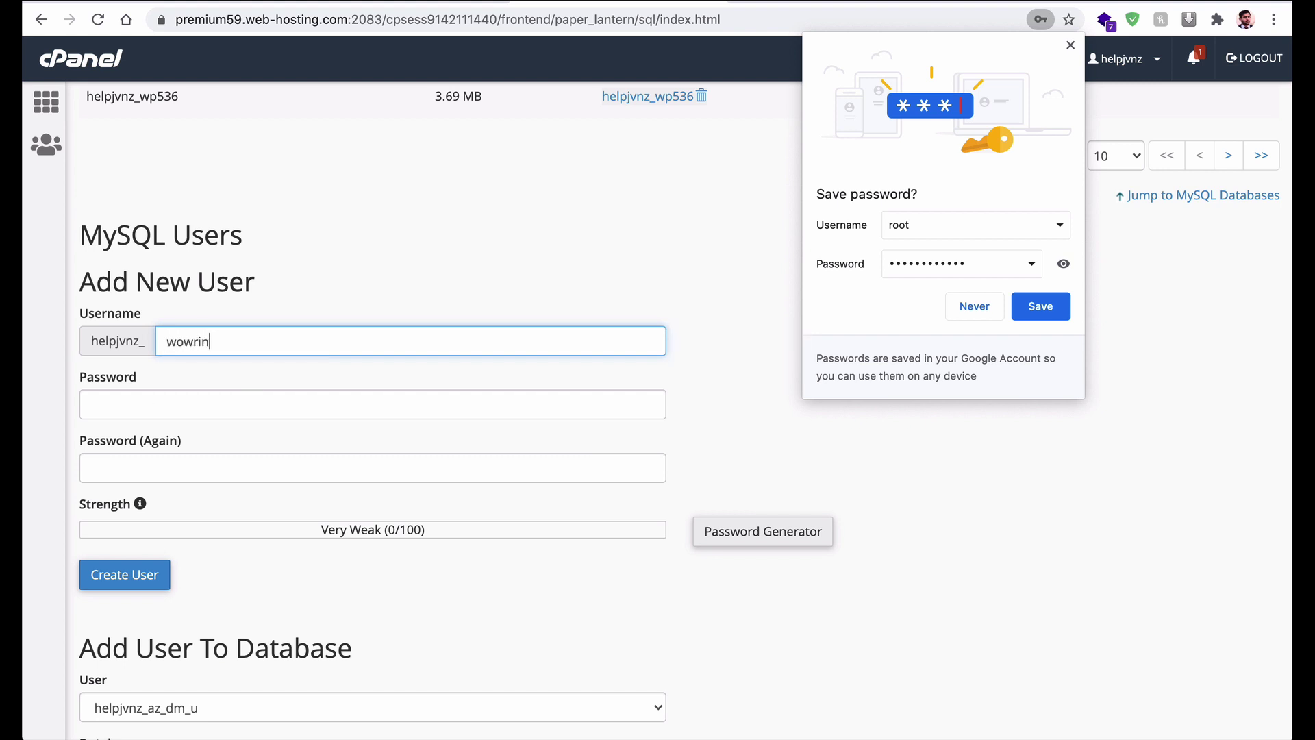
{"action": "type", "text": "se_user"}
{"action": "left_click_drag", "start_coordinate": [285, 338], "coordinate": [28, 346]}
{"action": "key", "text": "super+c"}
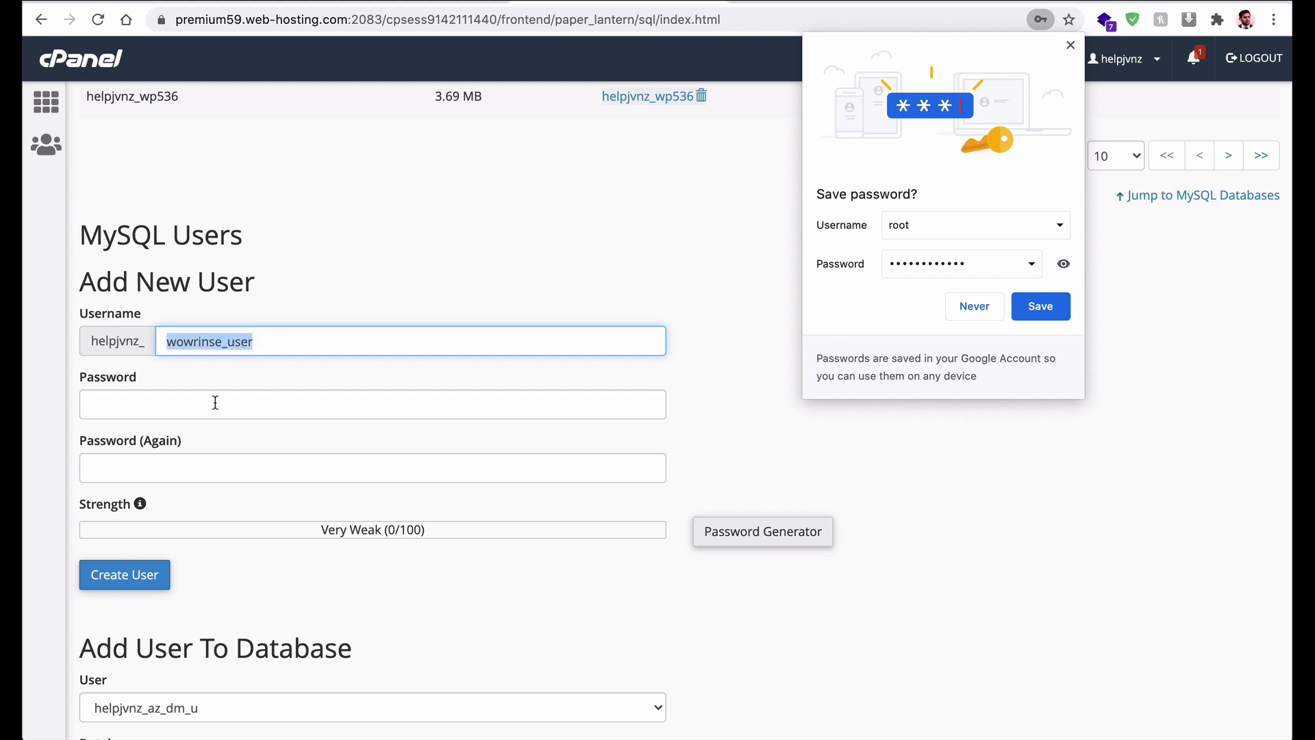
{"action": "left_click", "coordinate": [198, 397]}
{"action": "type", "text": "w********"}
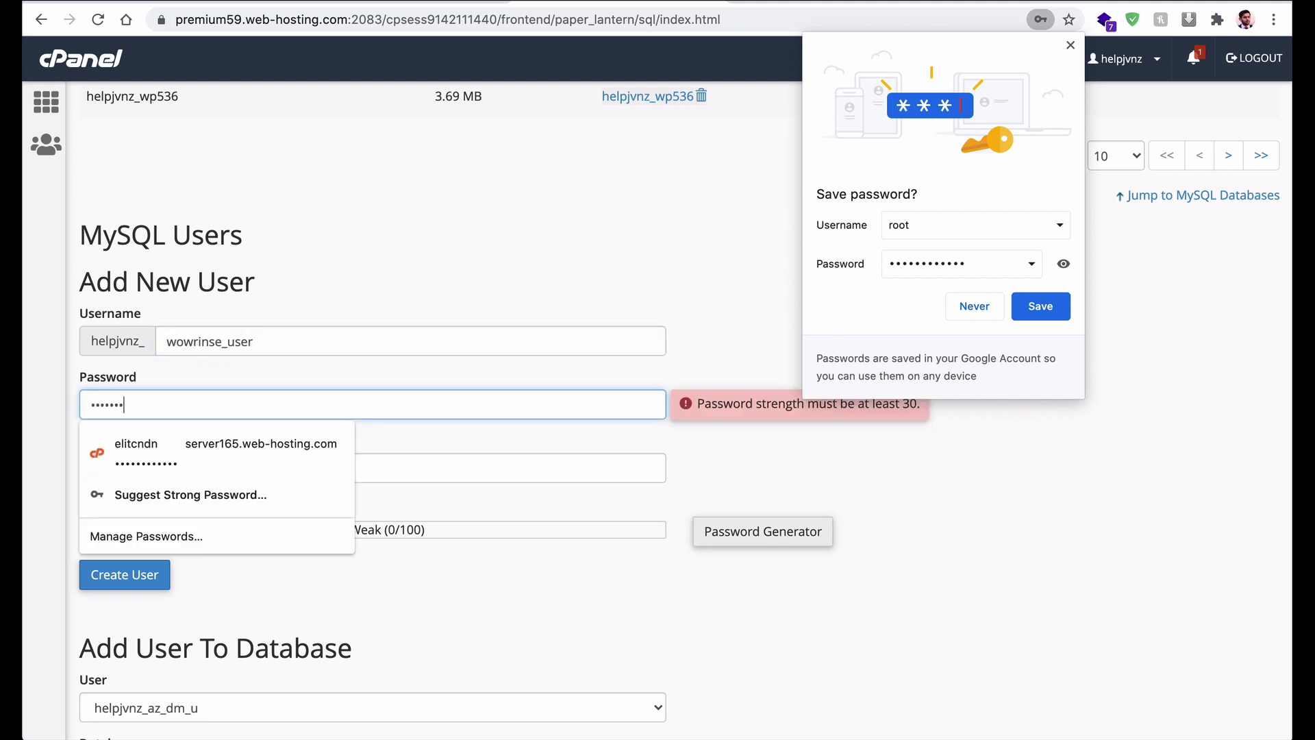
{"action": "type", "text": "***"}
{"action": "left_click", "coordinate": [543, 461]}
{"action": "type", "text": "*******"}
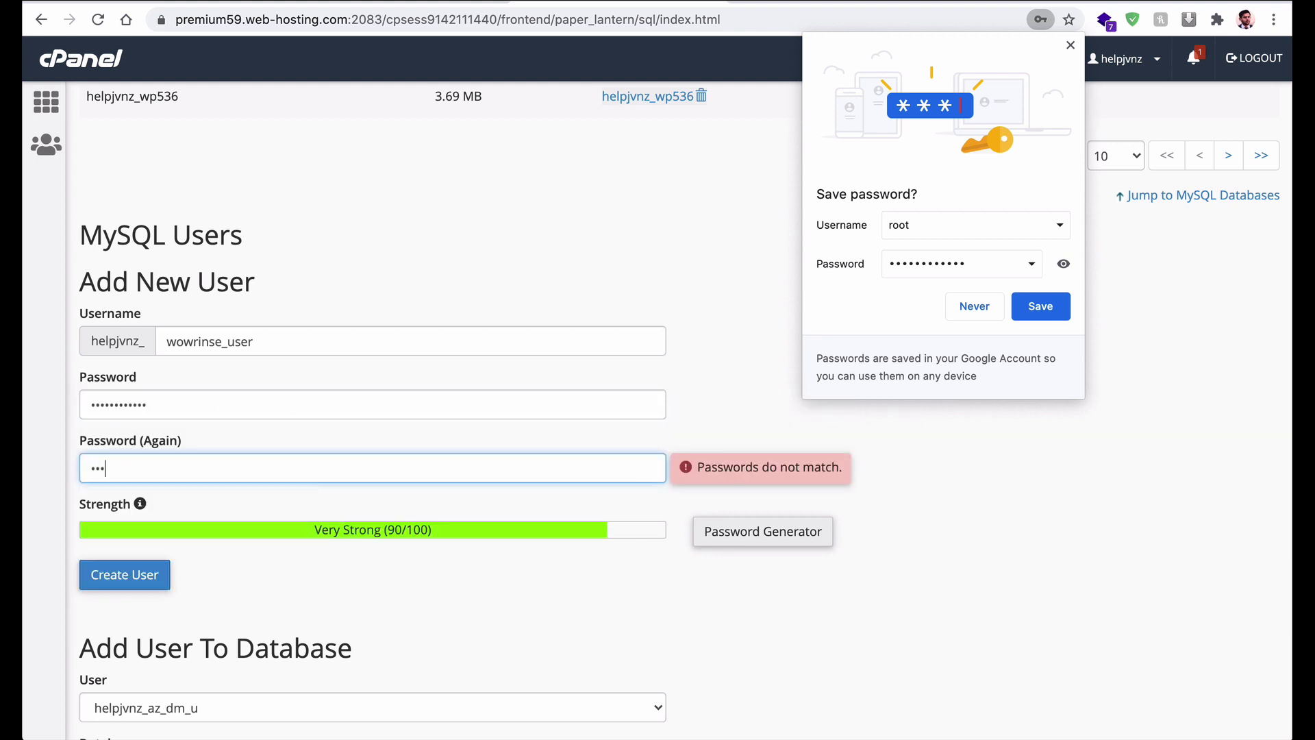
{"action": "type", "text": "*****"}
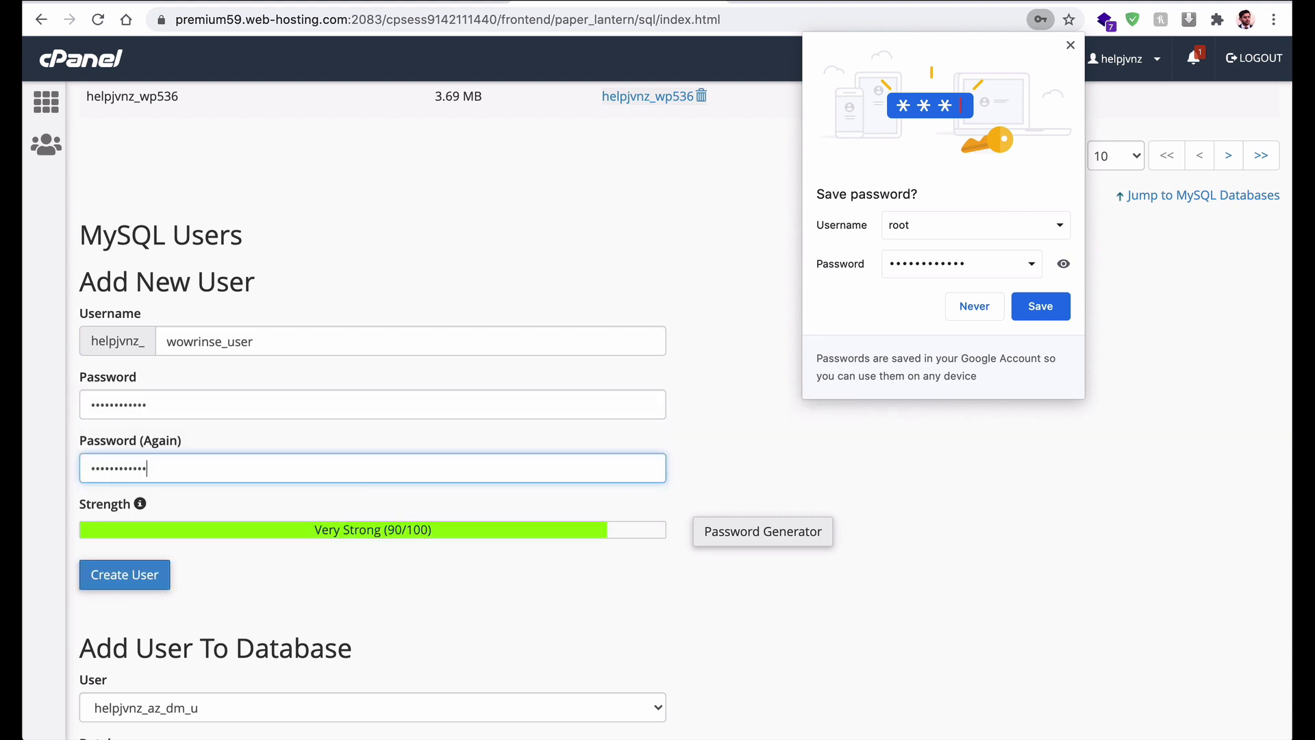
{"action": "left_click", "coordinate": [140, 579]}
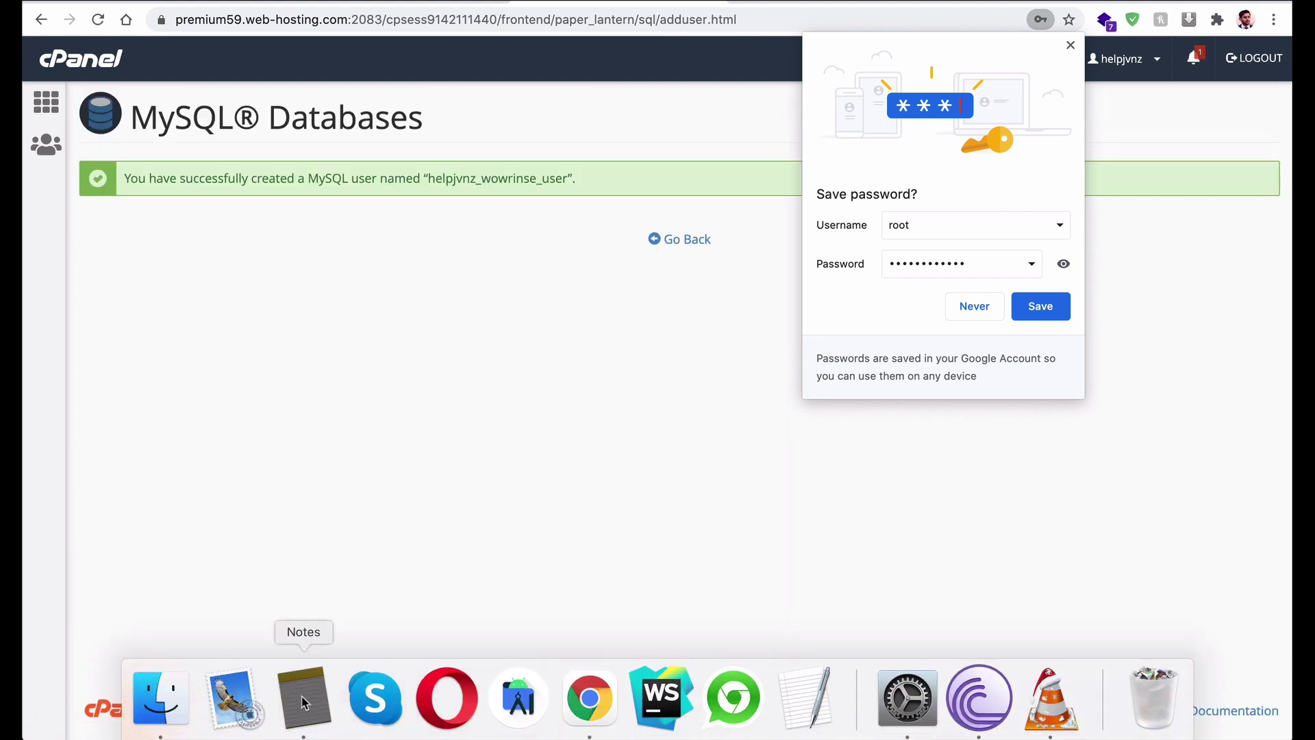
Step: Add a 'user : wowrinse_user' line to the Apple Notes note
{"action": "left_click", "coordinate": [304, 699]}
{"action": "left_click", "coordinate": [1041, 192]}
{"action": "key", "text": "Return"}
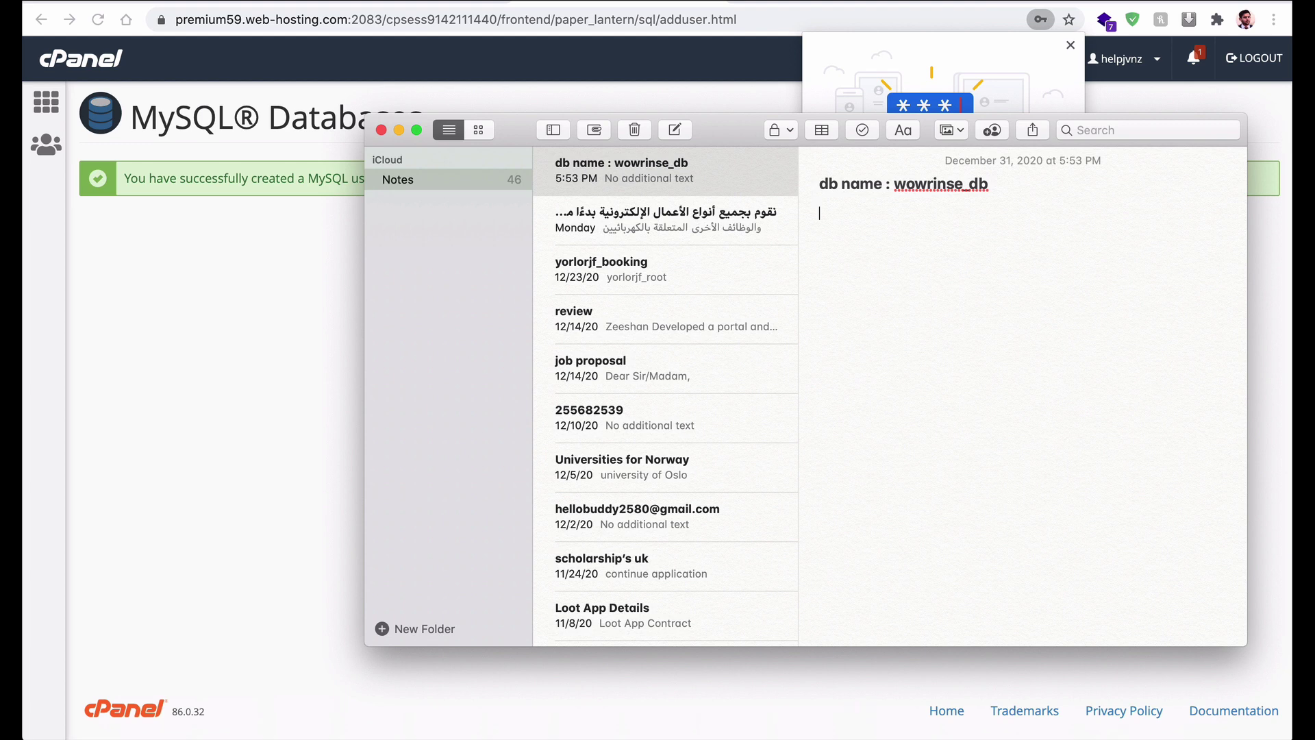
{"action": "type", "text": "user :"}
{"action": "key", "text": "super+v"}
{"action": "left_click", "coordinate": [221, 298]}
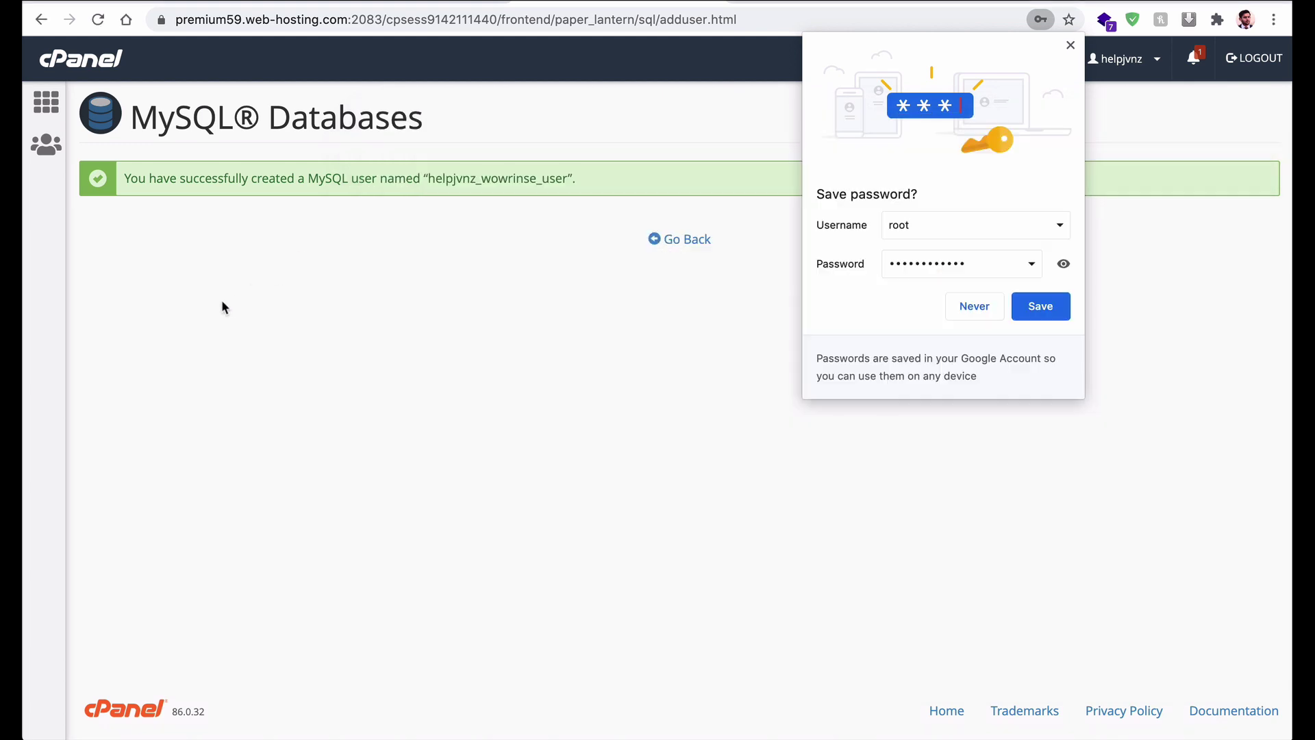
Step: Return to MySQL Databases, decline Chrome's password save, and scroll to Add User To Database
{"action": "left_click", "coordinate": [697, 241]}
{"action": "left_click", "coordinate": [992, 306]}
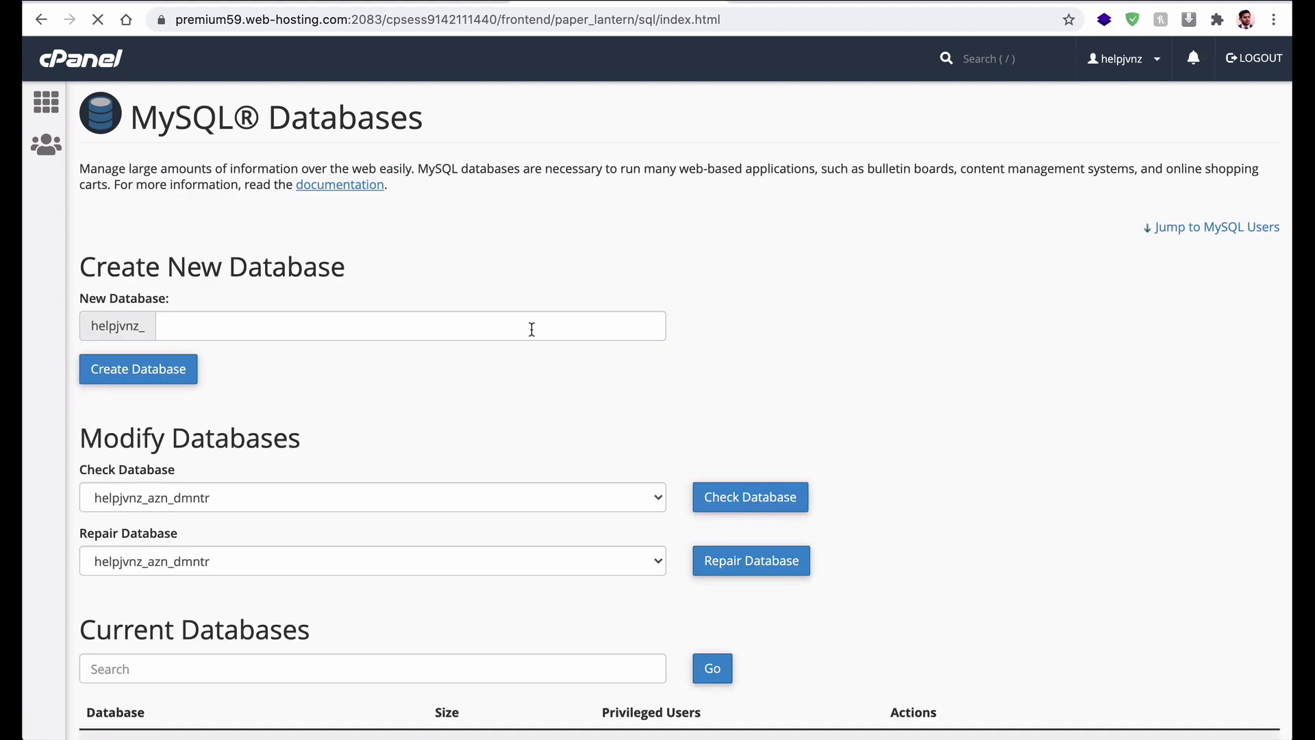
{"action": "scroll", "coordinate": [532, 329], "scroll_direction": "down", "scroll_amount": 10}
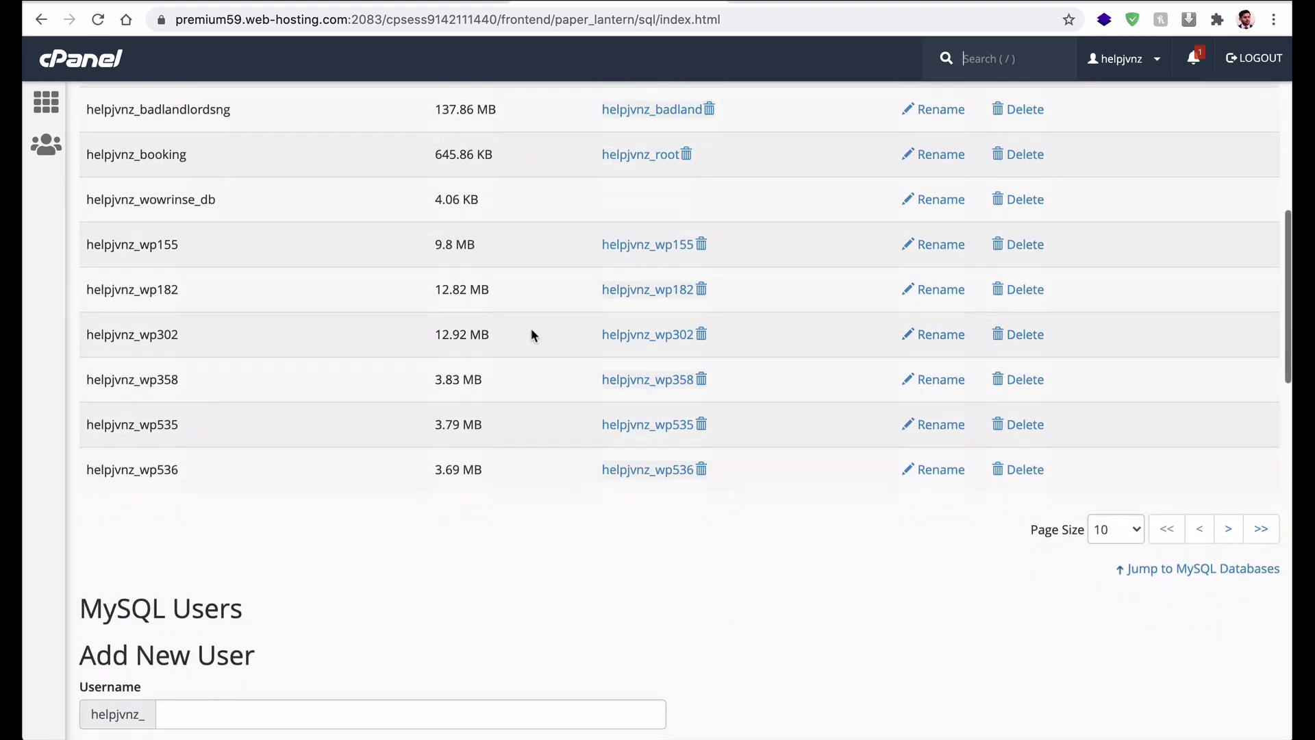
{"action": "scroll", "coordinate": [532, 334], "scroll_direction": "down", "scroll_amount": 10}
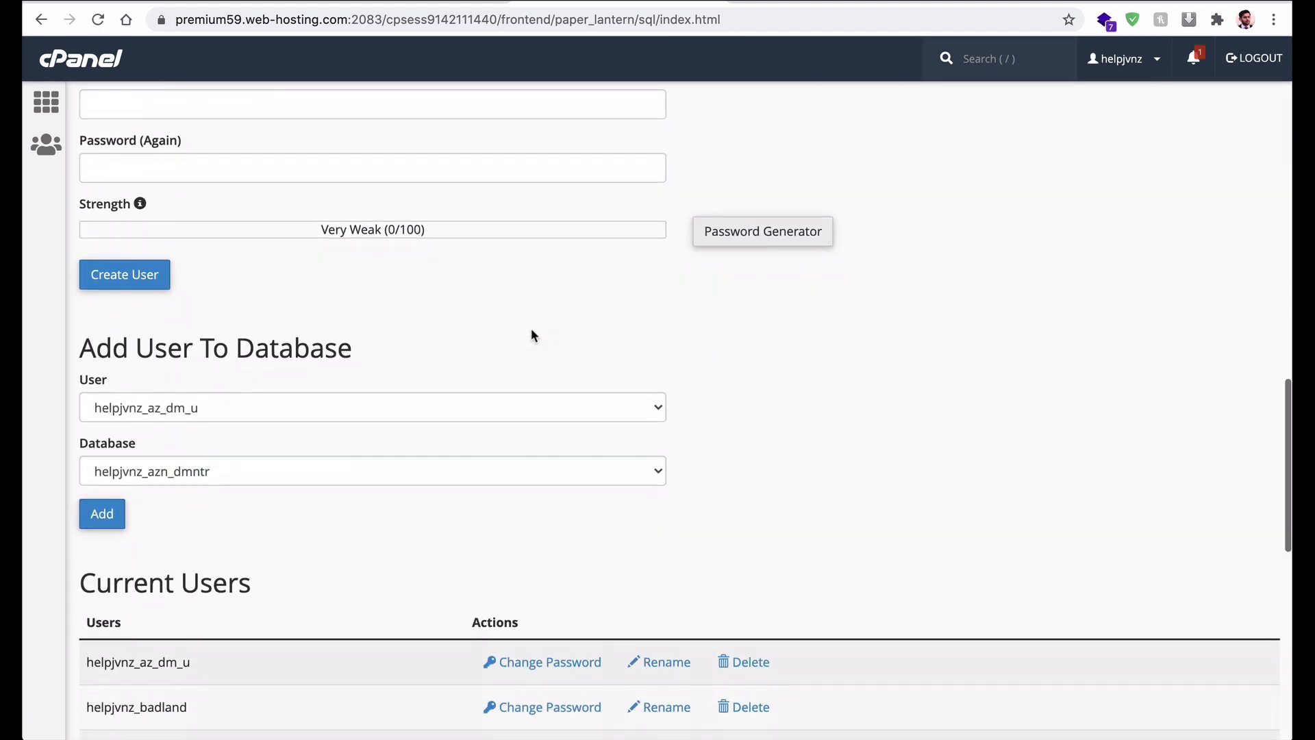
{"action": "scroll", "coordinate": [331, 350], "scroll_direction": "down", "scroll_amount": 2}
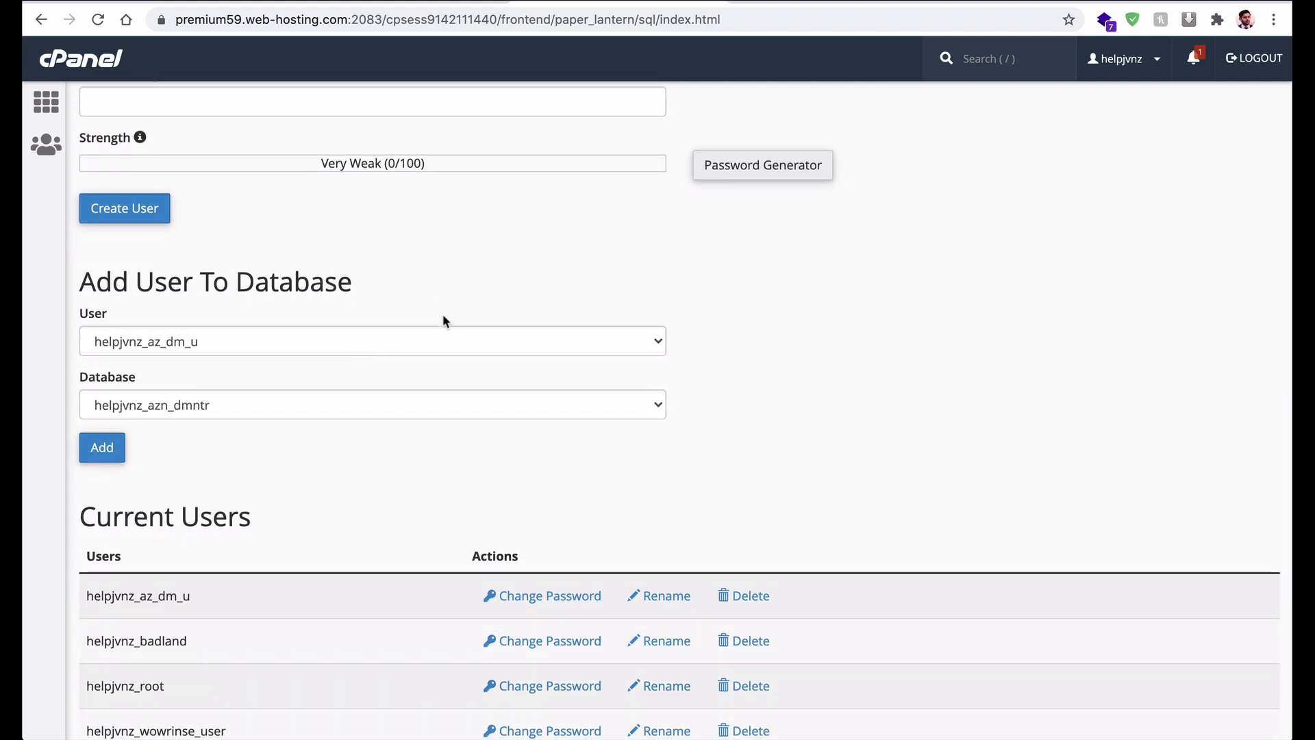
Step: Choose helpjvnz_wowrinse_user in the User dropdown and copy the helpjvnz_ account prefix
{"action": "left_click", "coordinate": [390, 334]}
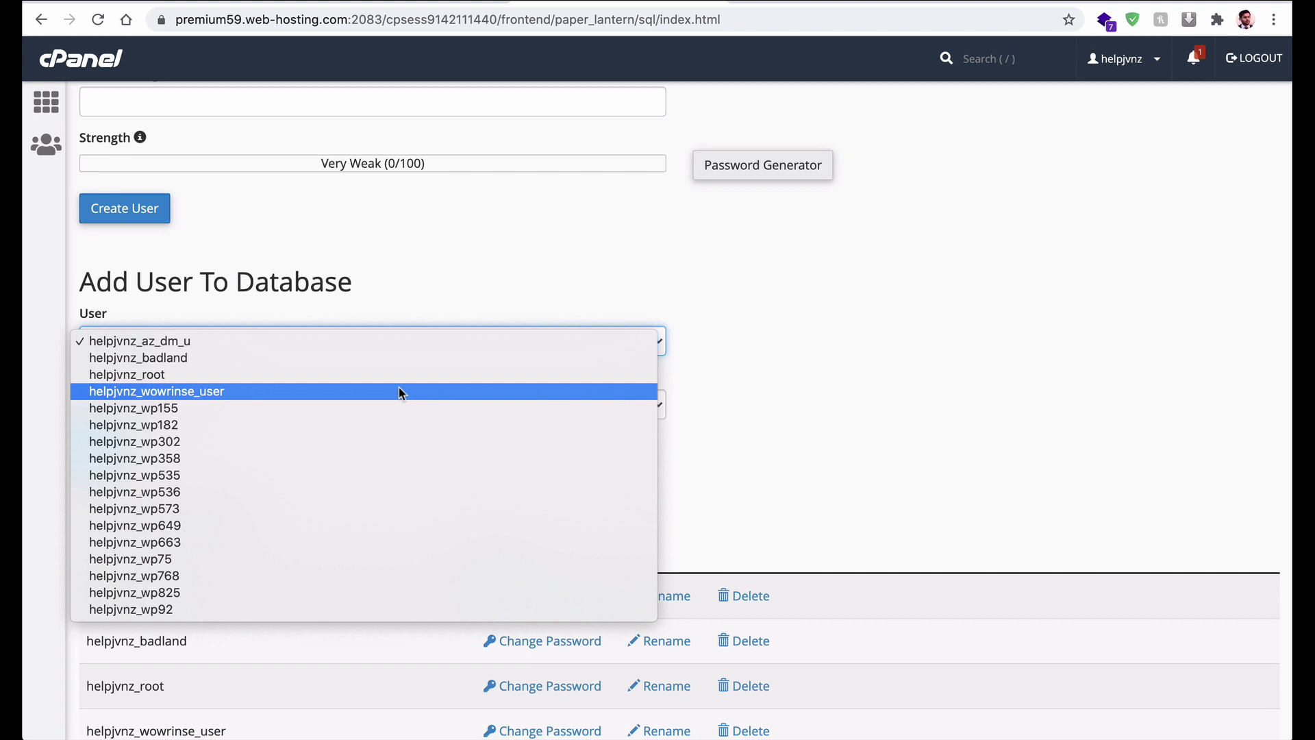
{"action": "left_click", "coordinate": [251, 400]}
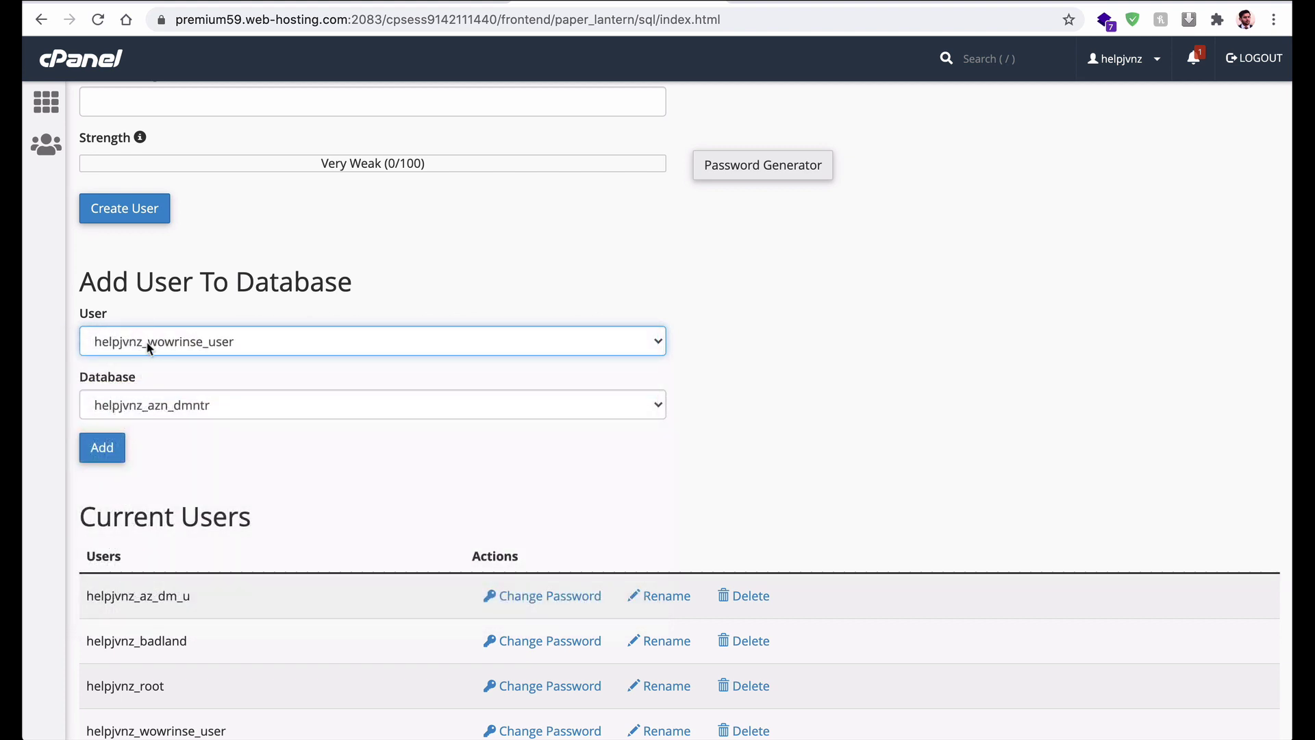
{"action": "scroll", "coordinate": [272, 253], "scroll_direction": "up", "scroll_amount": 3}
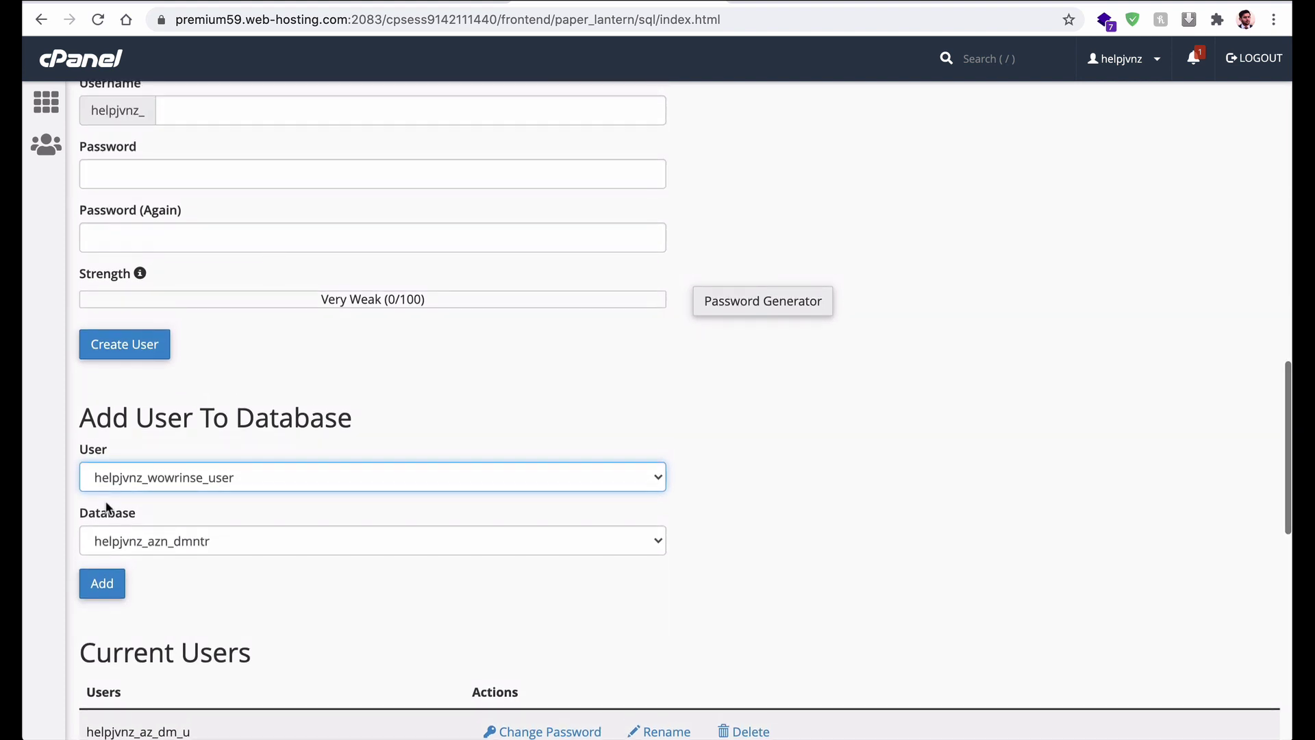
{"action": "left_click", "coordinate": [93, 476]}
{"action": "left_click", "coordinate": [97, 478]}
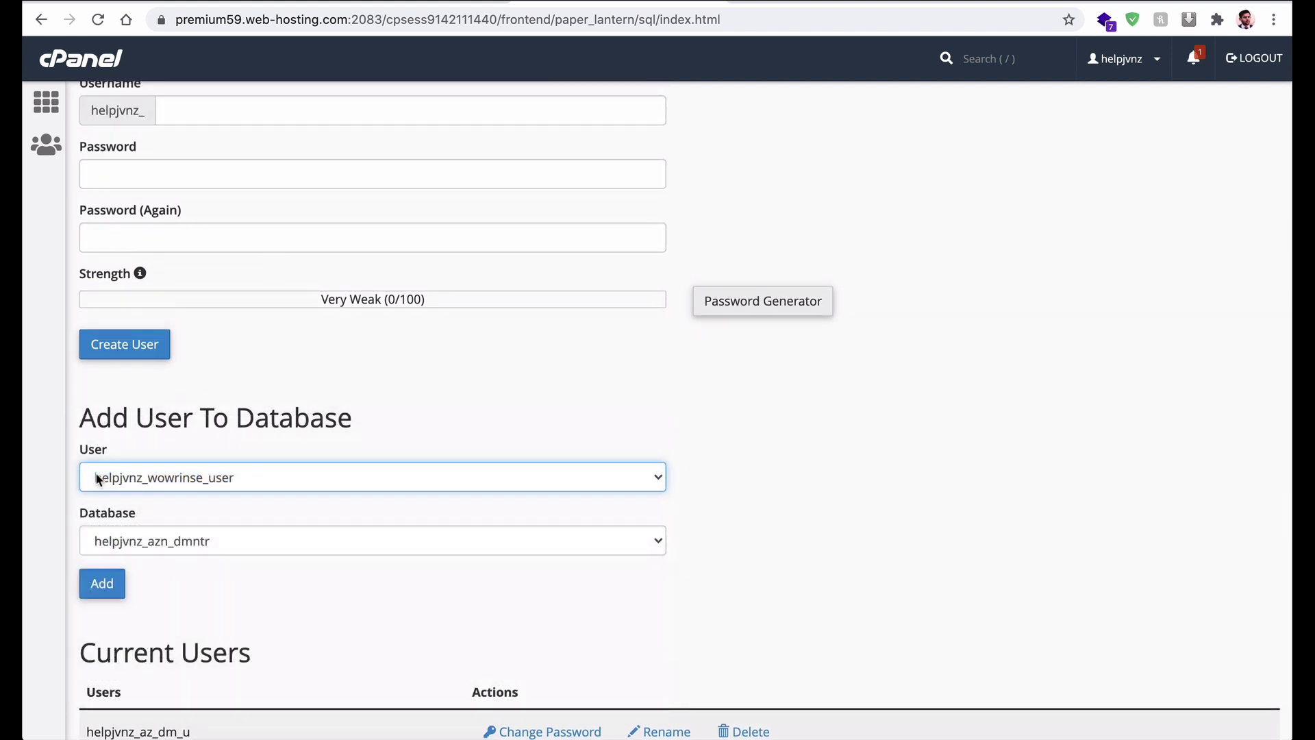
{"action": "left_click", "coordinate": [150, 482]}
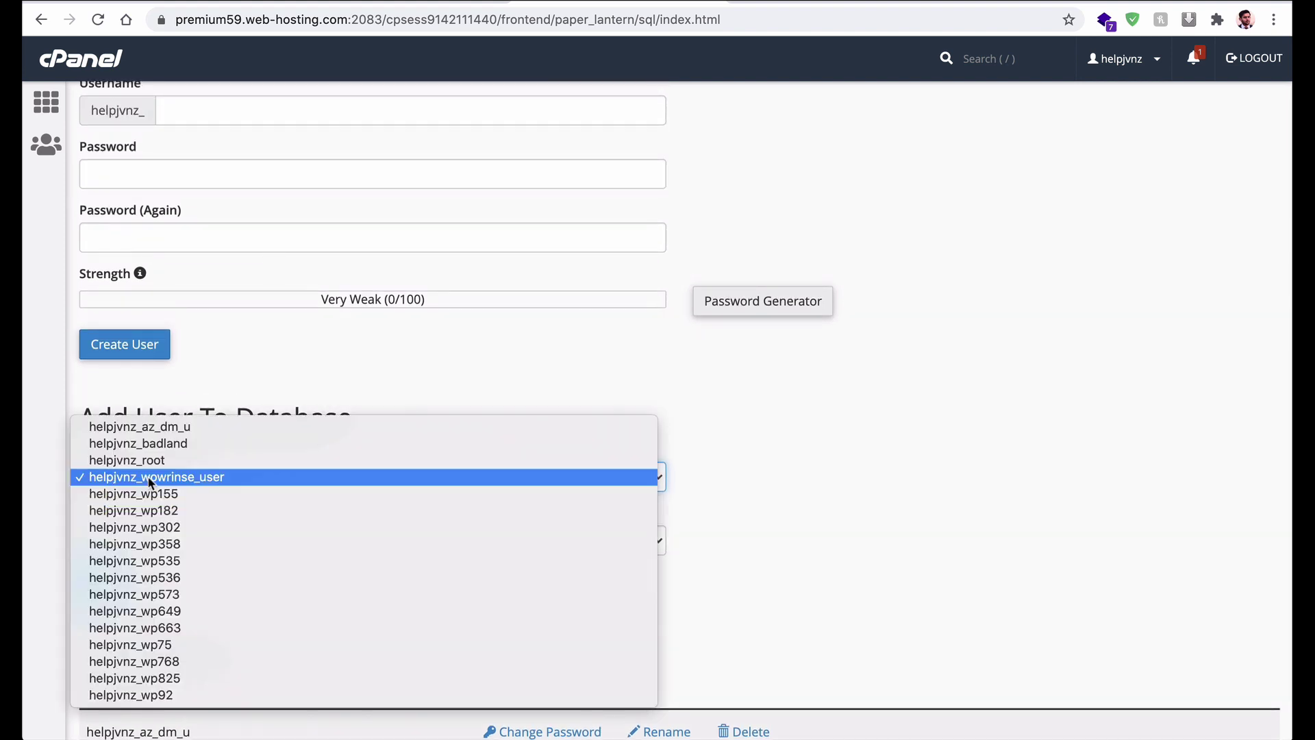
{"action": "left_click", "coordinate": [147, 476]}
{"action": "scroll", "coordinate": [187, 445], "scroll_direction": "up", "scroll_amount": 2}
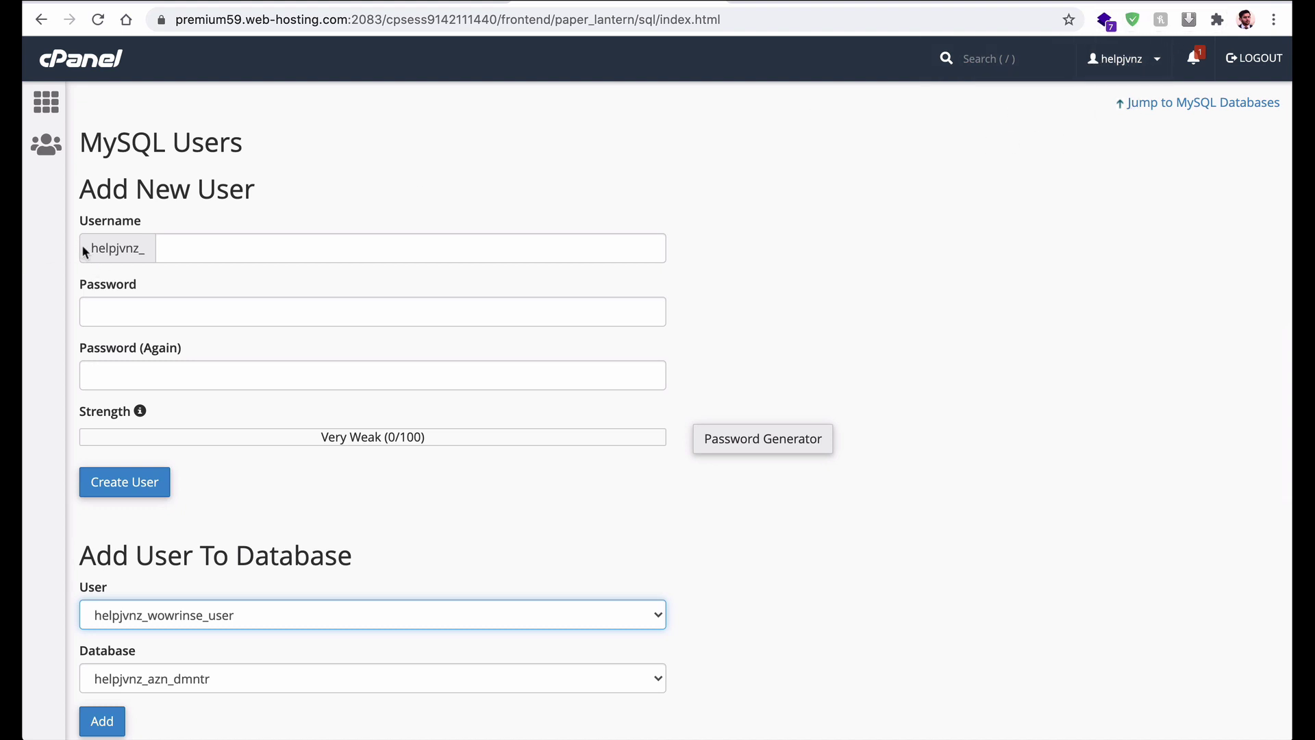
{"action": "left_click_drag", "start_coordinate": [82, 246], "coordinate": [150, 247]}
{"action": "key", "text": "super+c"}
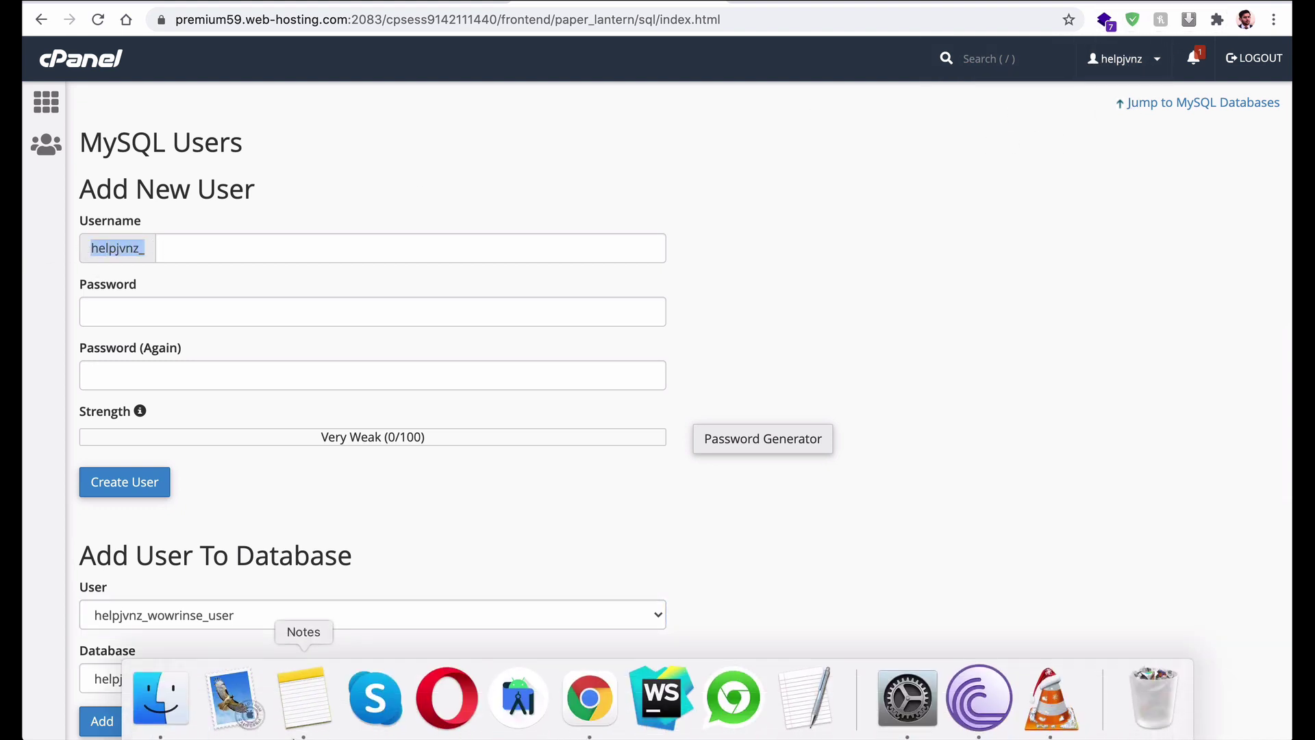
{"action": "left_click", "coordinate": [326, 687]}
Step: Insert the helpjvnz_ prefix before wowrinse_db and wowrinse_user in the note
{"action": "left_click", "coordinate": [891, 192]}
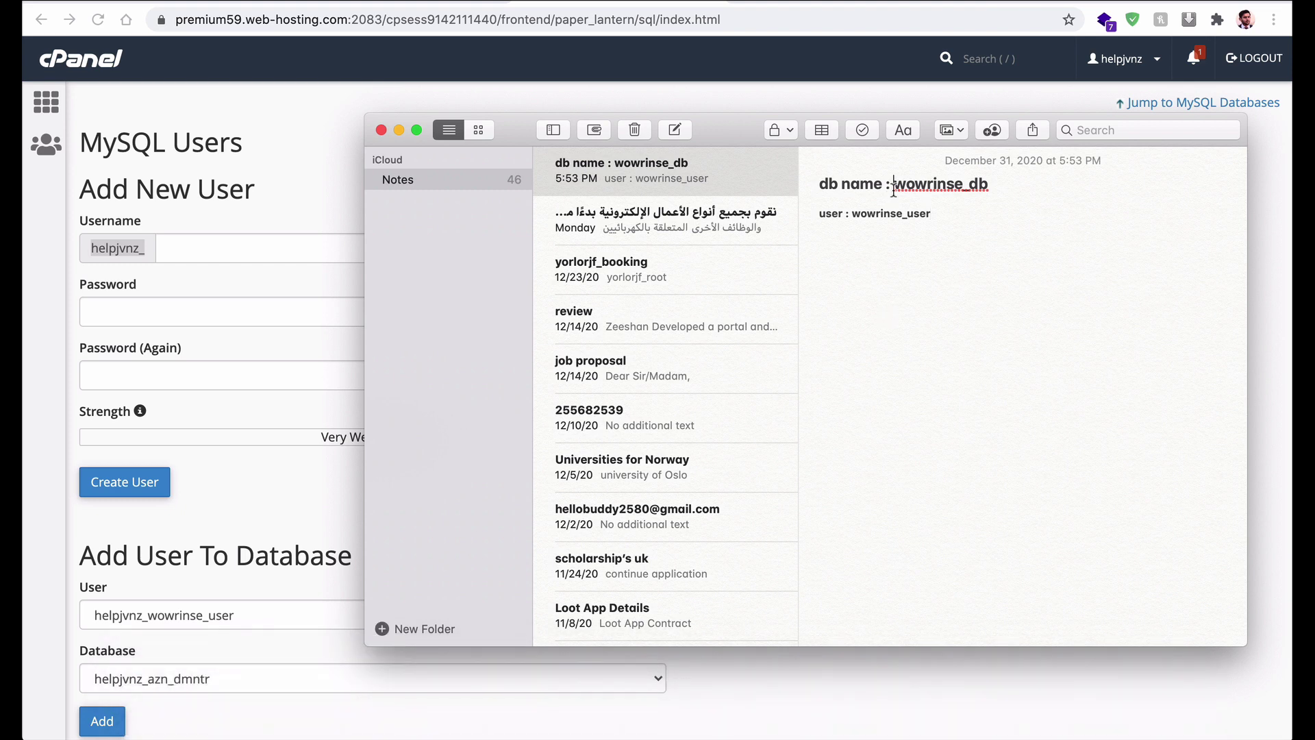
{"action": "key", "text": "super+v"}
{"action": "key", "text": "super+z"}
{"action": "type", "text": "htlp"}
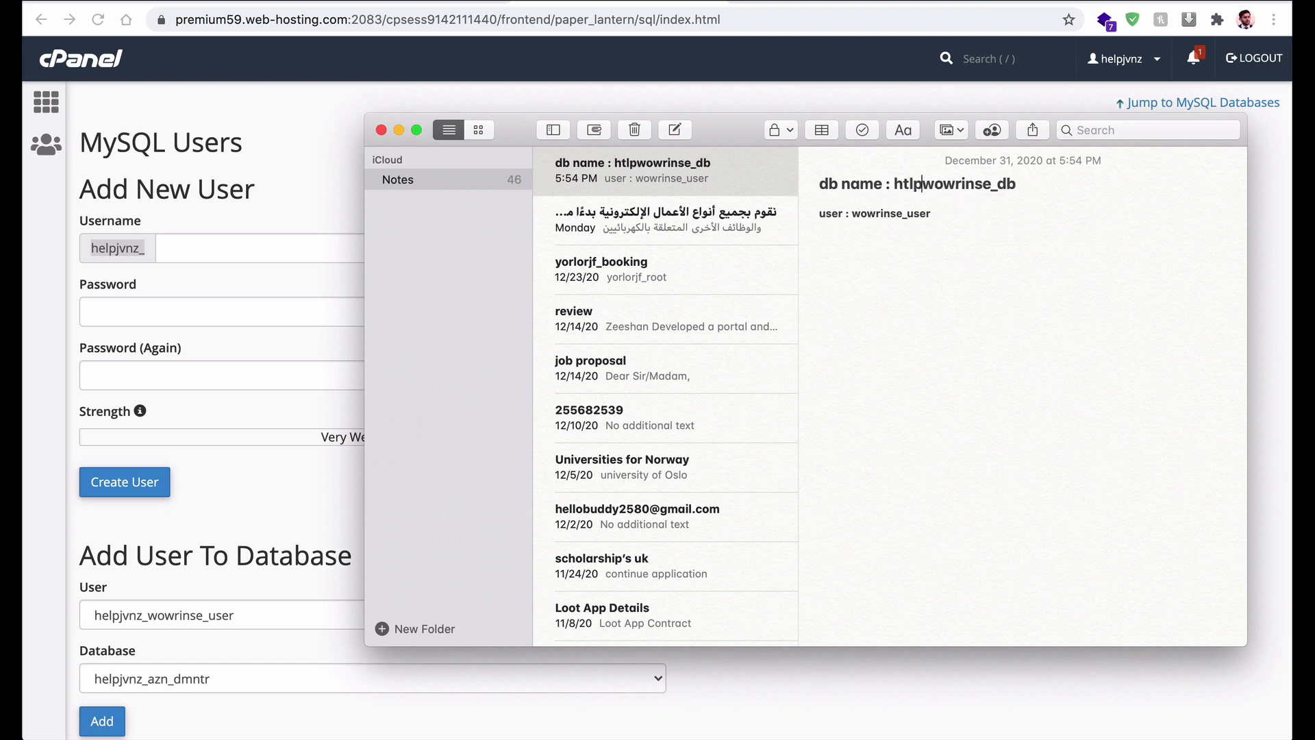
{"action": "key", "text": "BackSpace"}
{"action": "key", "text": "BackSpace"}
{"action": "key", "text": "BackSpace"}
{"action": "type", "text": "elp"}
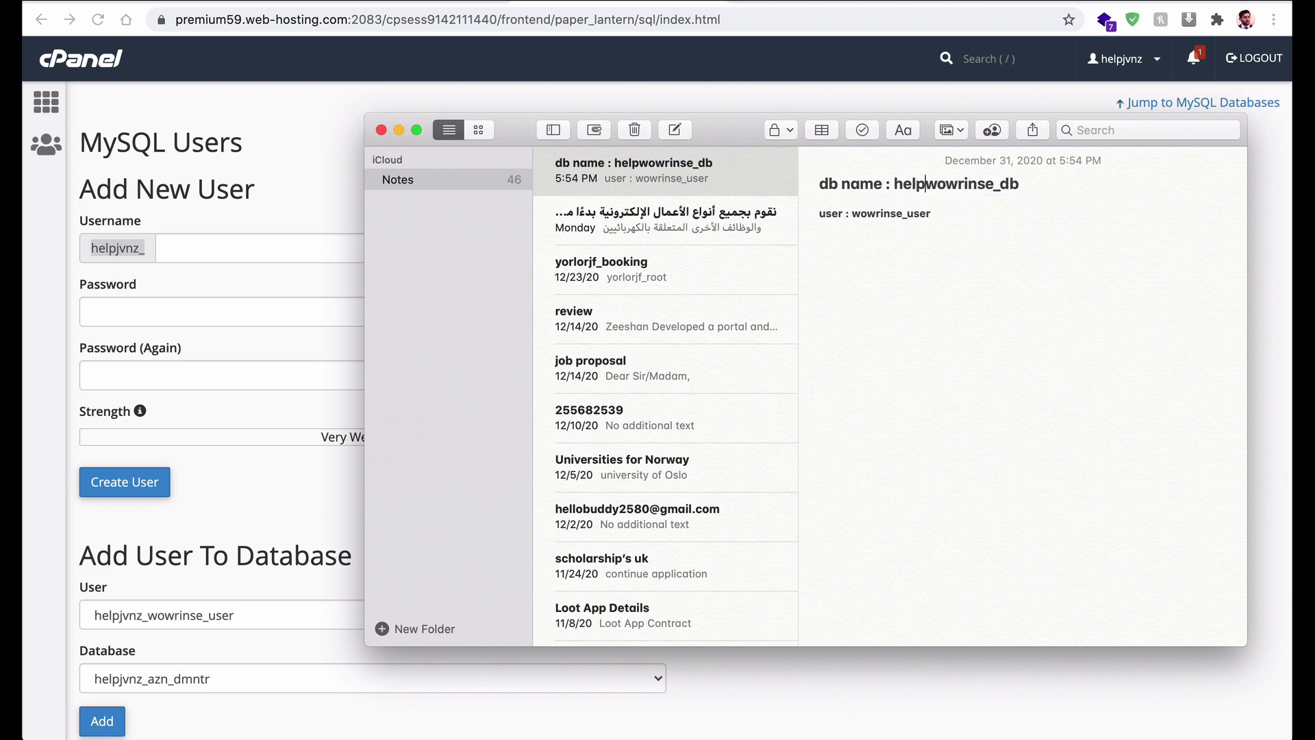
{"action": "type", "text": "jb"}
{"action": "key", "text": "BackSpace"}
{"action": "key", "text": "BackSpace"}
{"action": "type", "text": "jvnz_"}
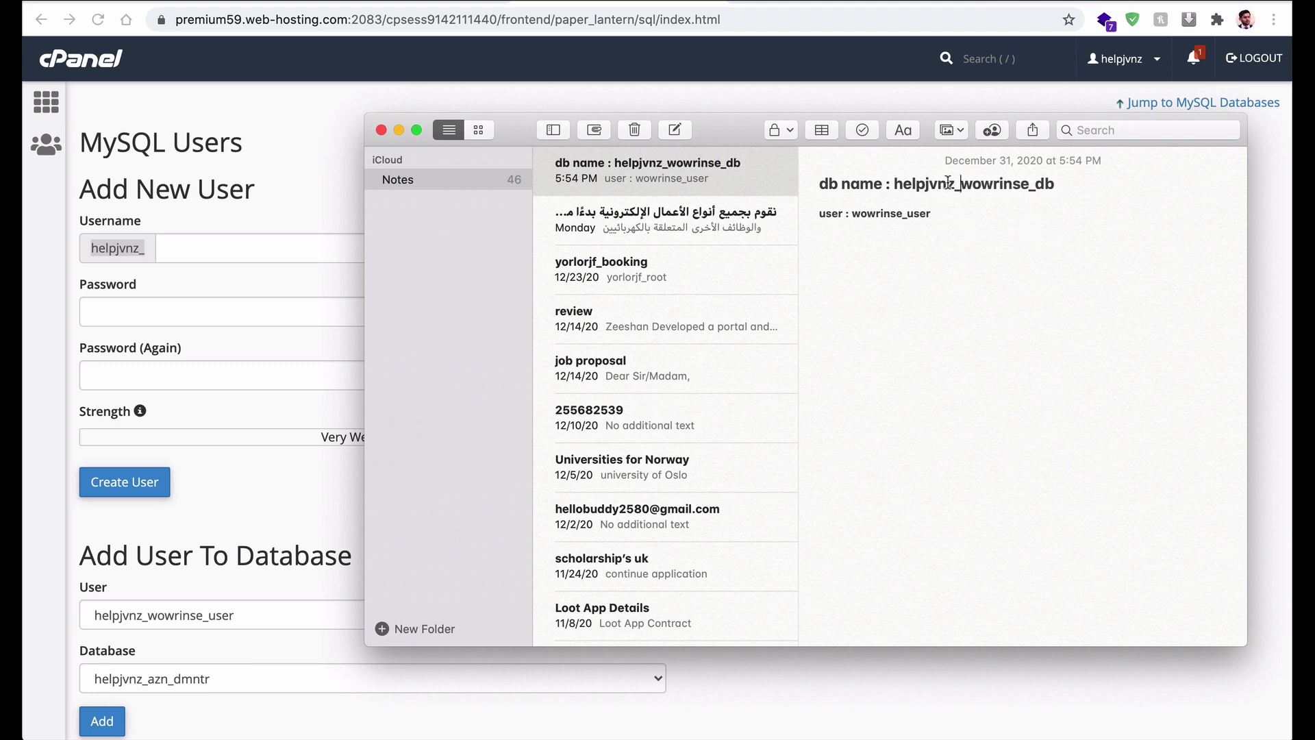
{"action": "left_click_drag", "start_coordinate": [961, 185], "coordinate": [893, 189]}
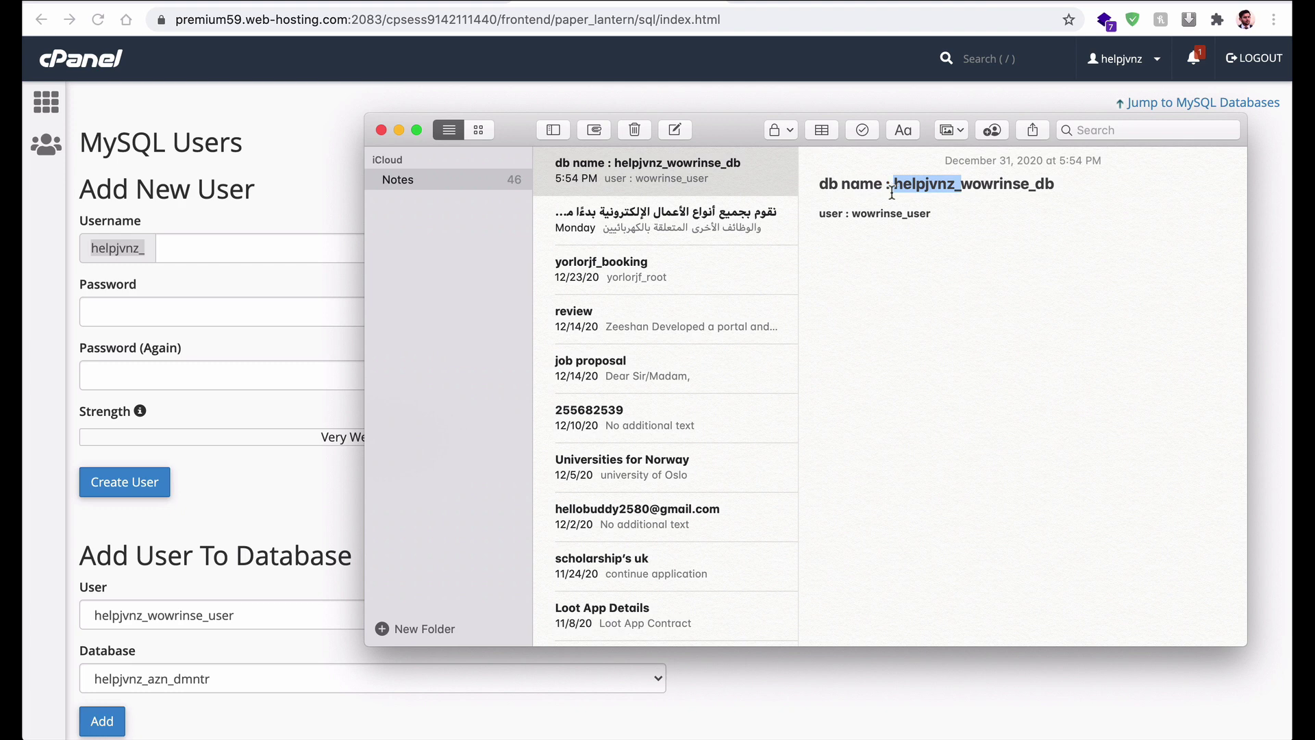
{"action": "left_click", "coordinate": [852, 217]}
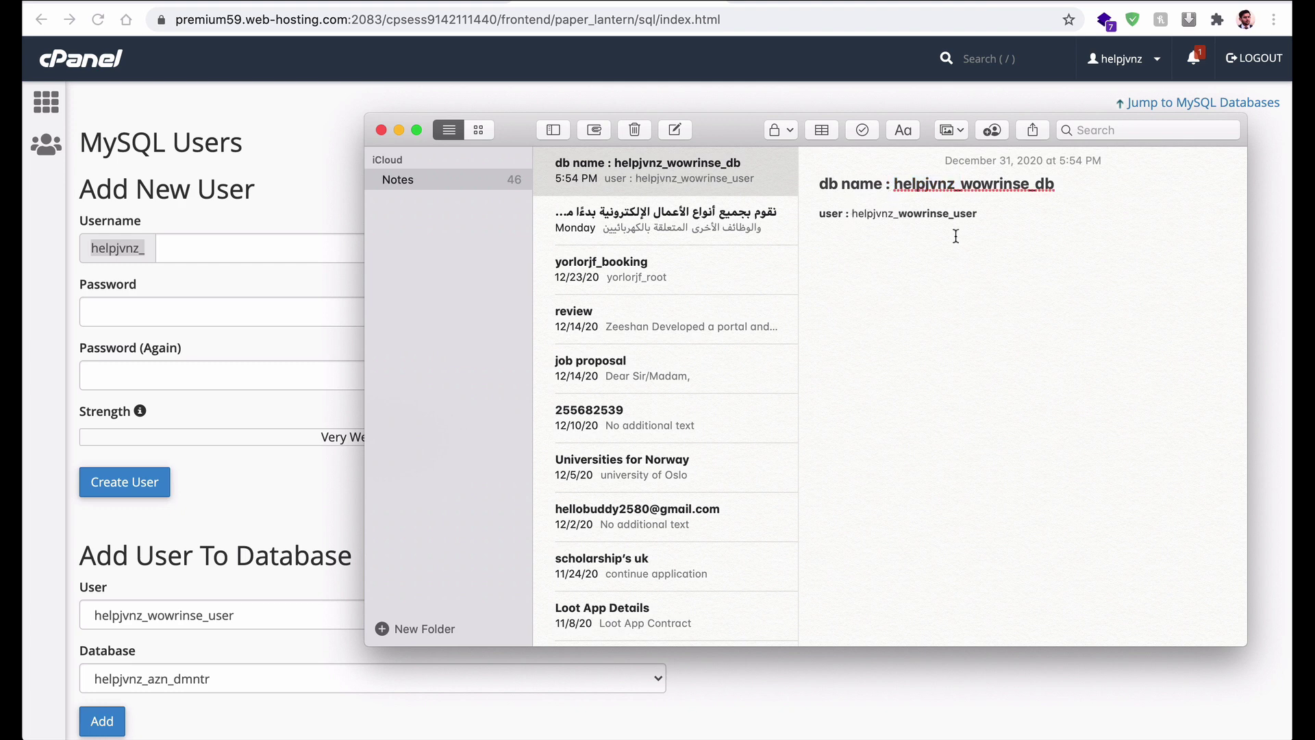
{"action": "key", "text": "super+tab"}
{"action": "scroll", "coordinate": [302, 522], "scroll_direction": "down", "scroll_amount": 3}
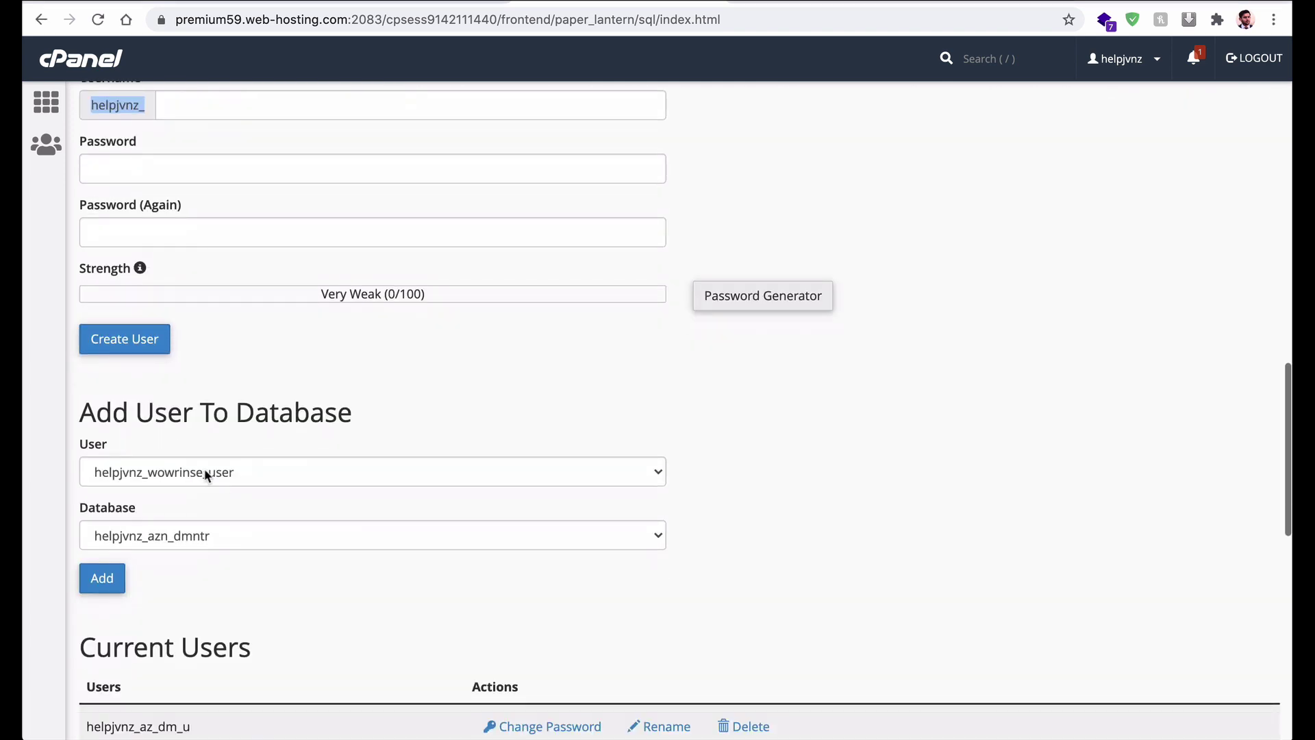
Step: Add helpjvnz_wowrinse_user to the helpjvnz_wowrinse_db database
{"action": "left_click", "coordinate": [173, 538]}
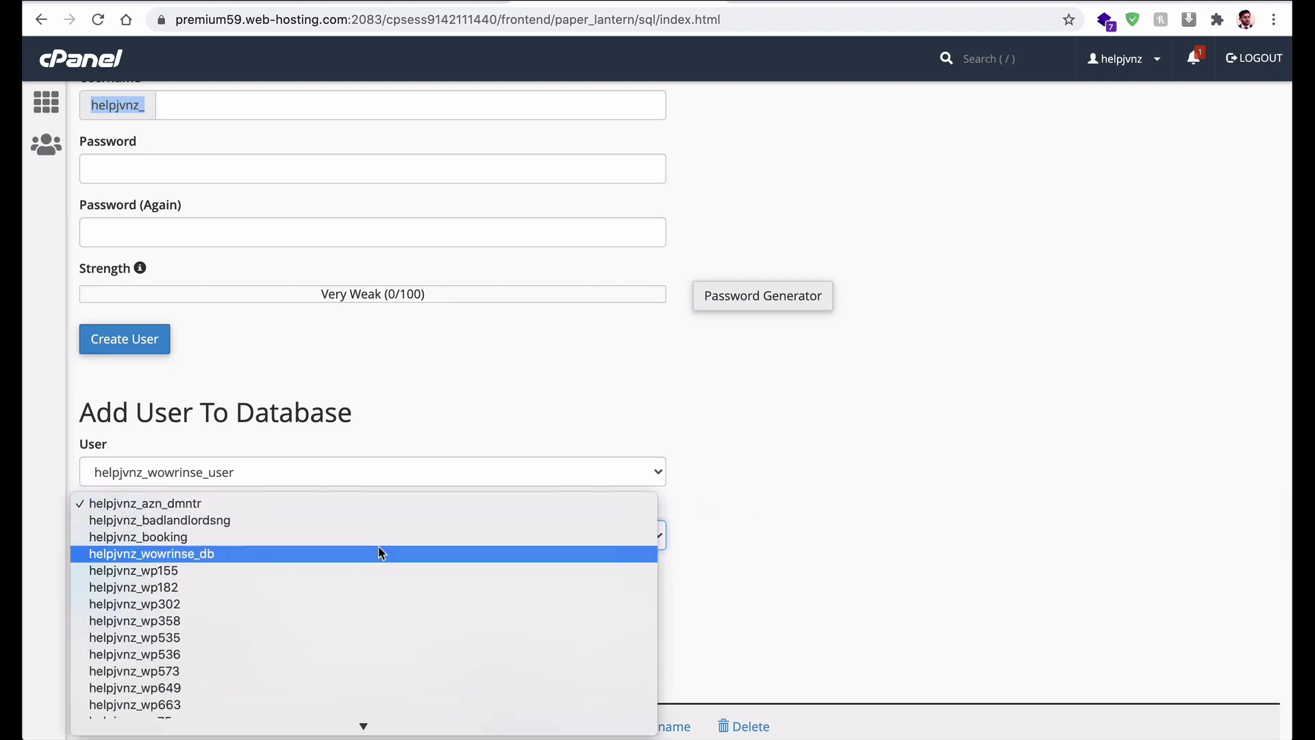
{"action": "left_click", "coordinate": [260, 552]}
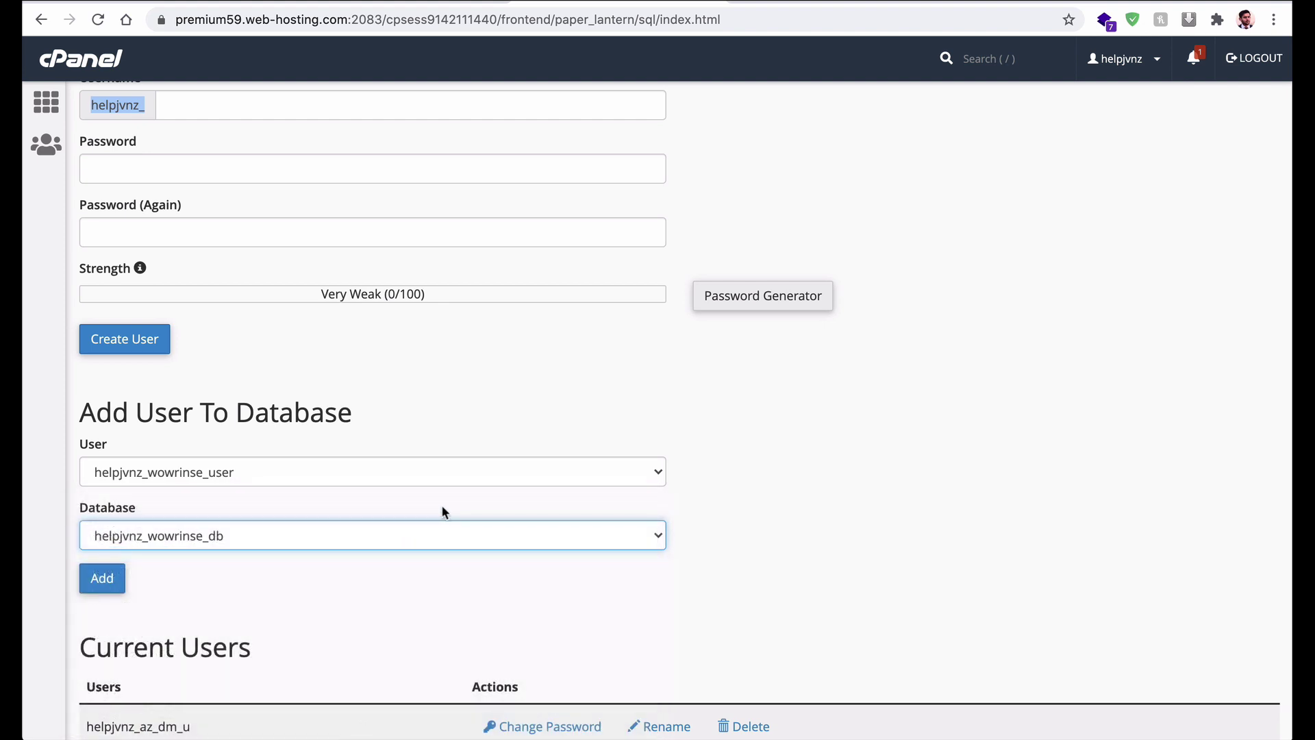
{"action": "left_click", "coordinate": [104, 580]}
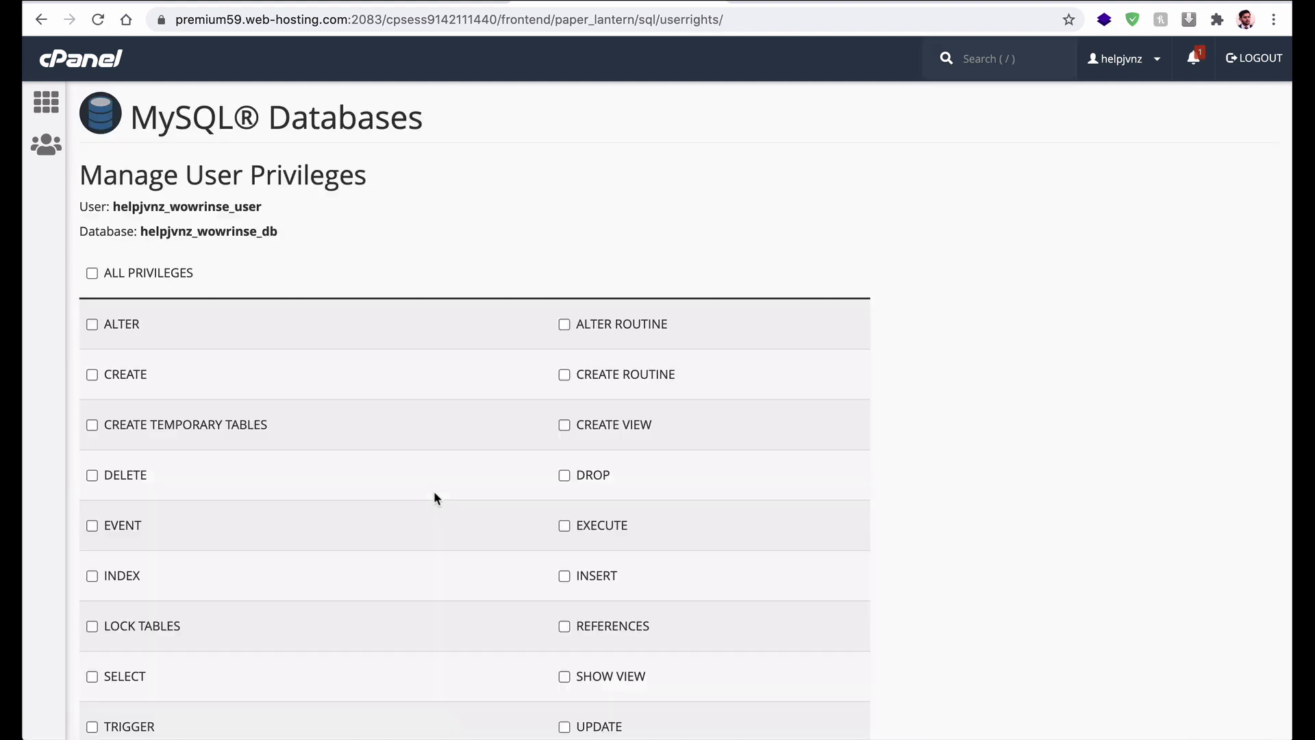
Step: Grant ALL PRIVILEGES, save with Make Changes, and dismiss the success banner
{"action": "left_click", "coordinate": [93, 271]}
{"action": "scroll", "coordinate": [453, 257], "scroll_direction": "down", "scroll_amount": 3}
{"action": "scroll", "coordinate": [453, 257], "scroll_direction": "up", "scroll_amount": 3}
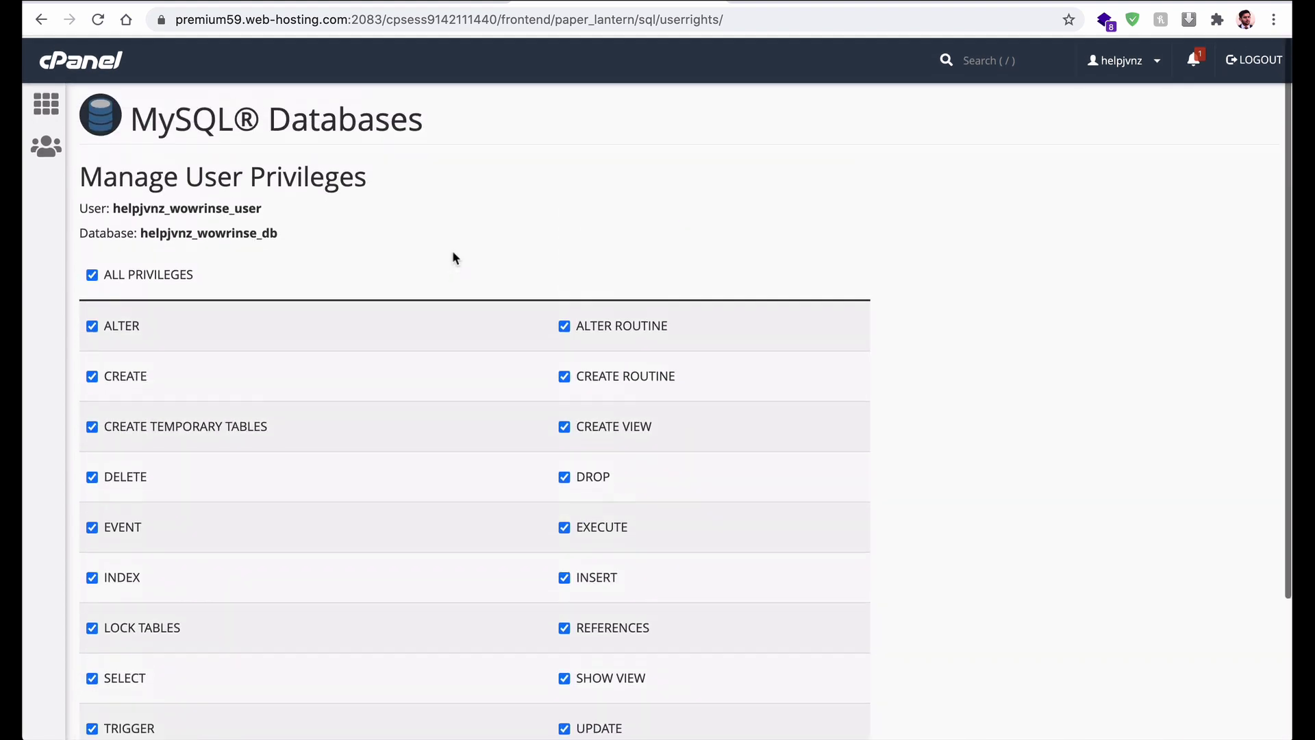
{"action": "scroll", "coordinate": [453, 257], "scroll_direction": "down", "scroll_amount": 2}
{"action": "scroll", "coordinate": [452, 258], "scroll_direction": "down", "scroll_amount": 1}
{"action": "scroll", "coordinate": [179, 249], "scroll_direction": "up", "scroll_amount": 3}
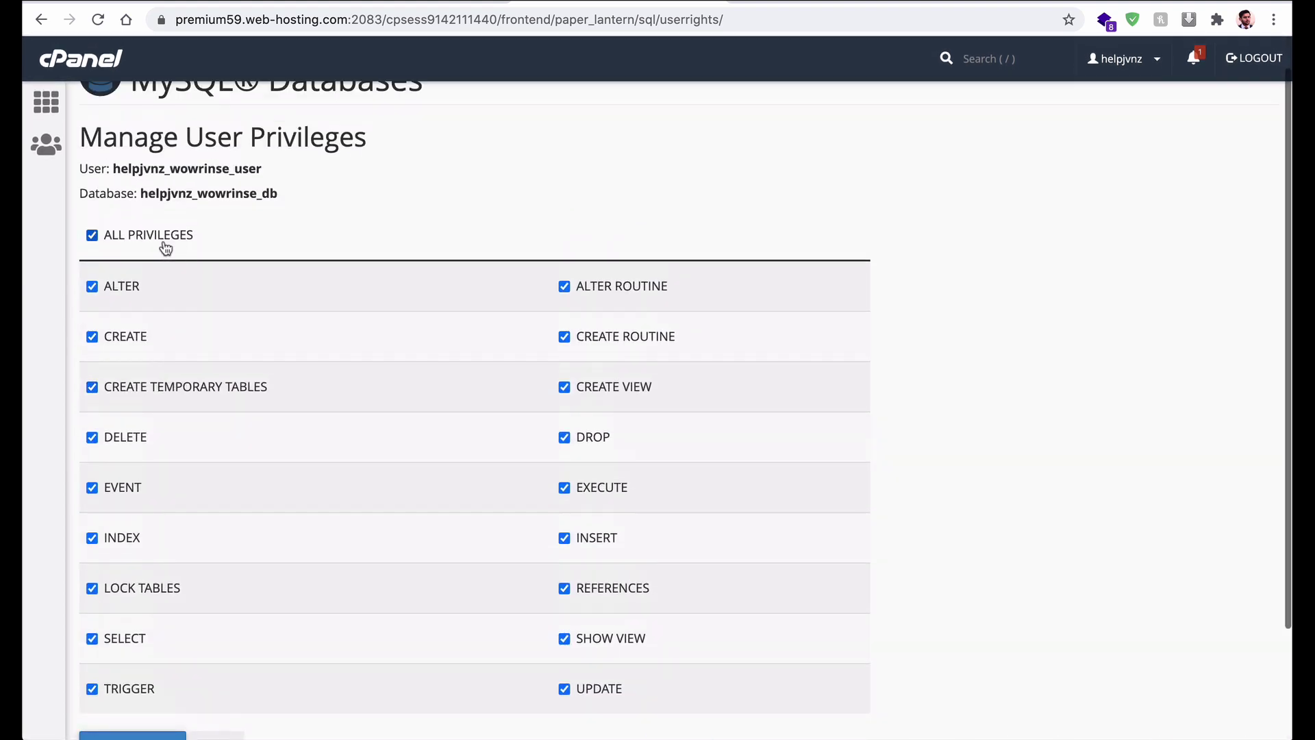
{"action": "scroll", "coordinate": [312, 268], "scroll_direction": "down", "scroll_amount": 2}
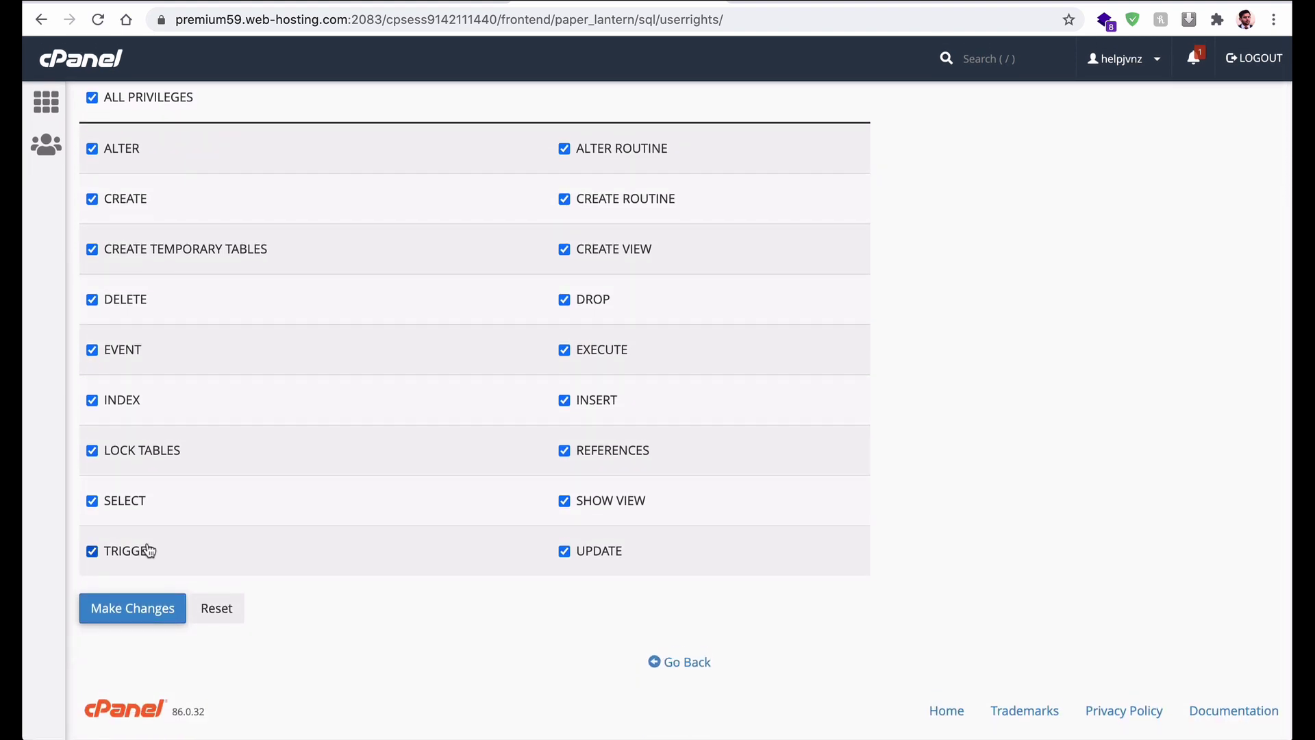
{"action": "left_click", "coordinate": [132, 624]}
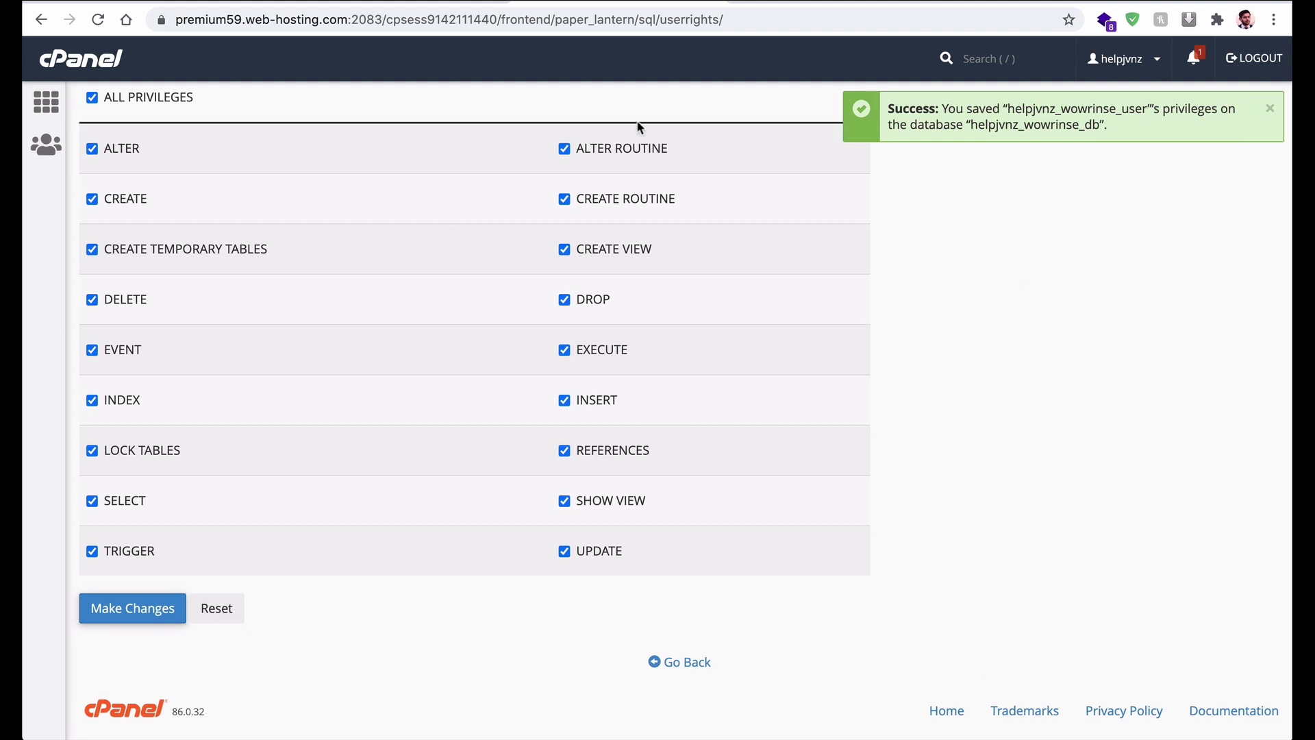
{"action": "left_click", "coordinate": [1271, 108]}
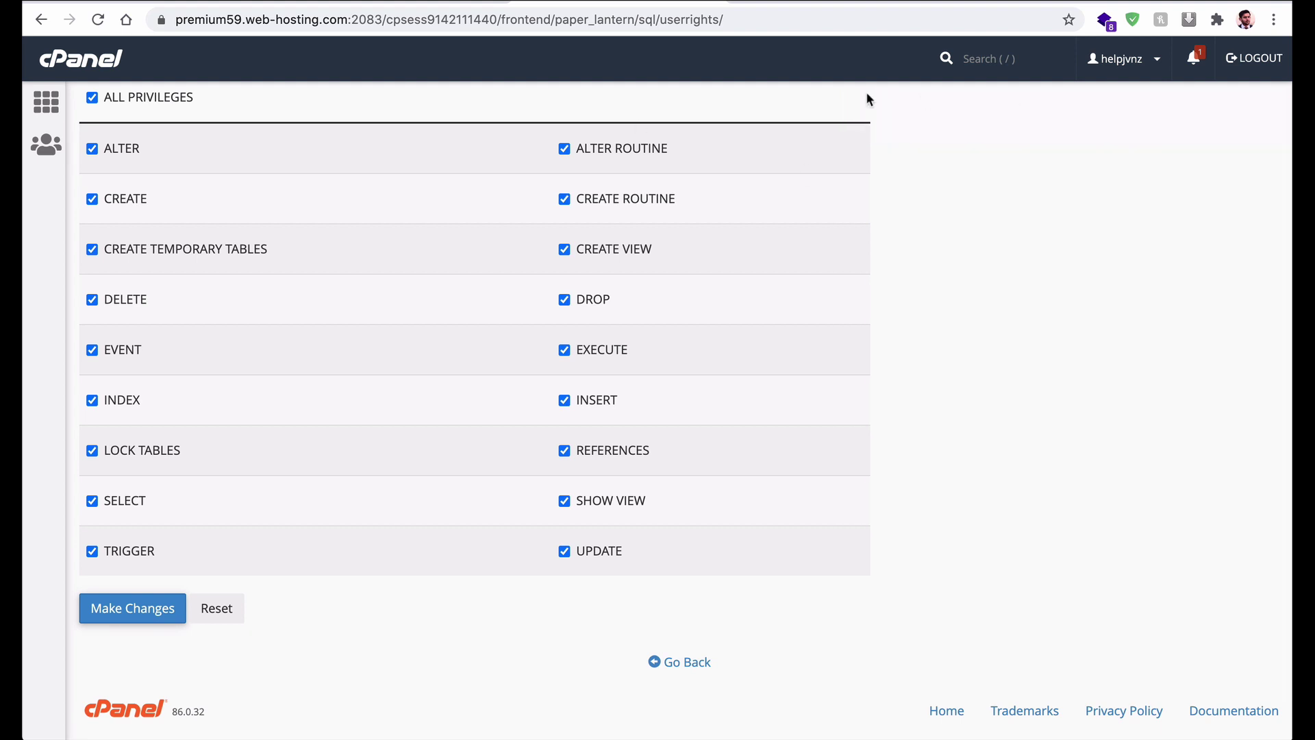
{"action": "scroll", "coordinate": [339, 146], "scroll_direction": "up", "scroll_amount": 3}
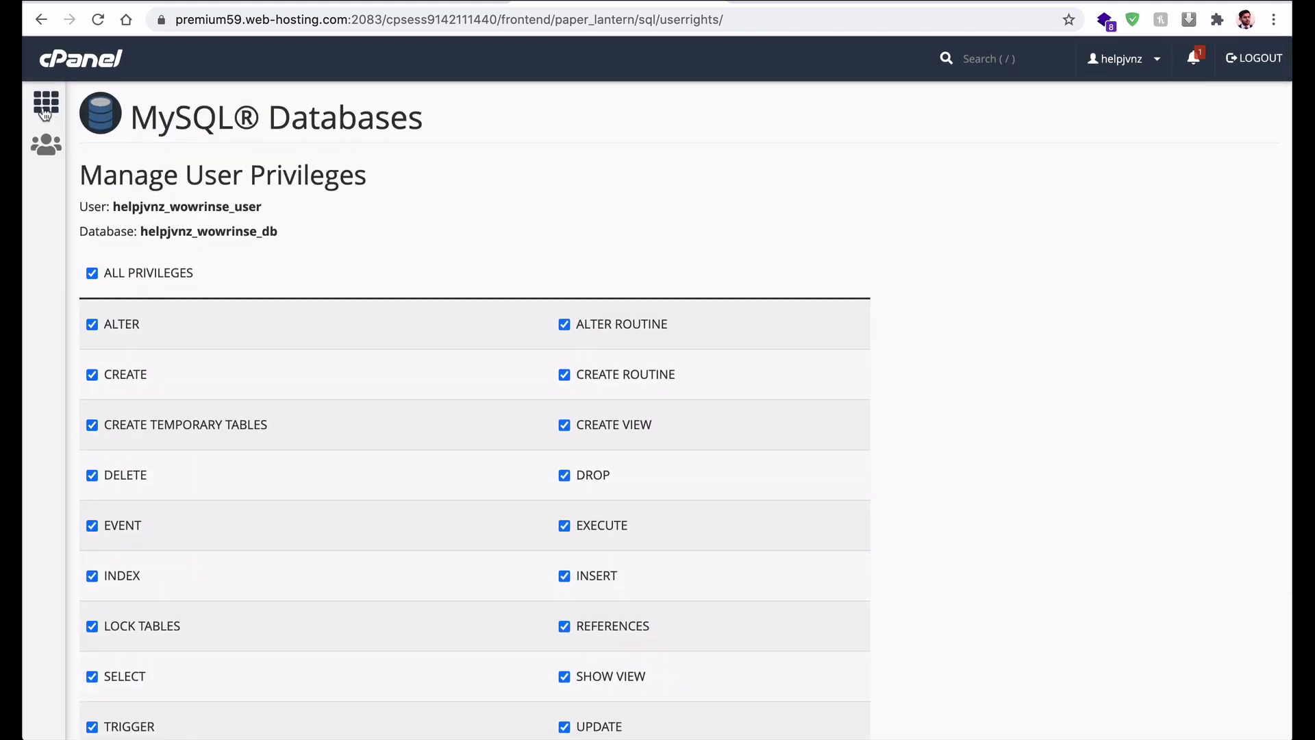
Step: Return to the cPanel home and launch phpMyAdmin from the Databases section
{"action": "left_click", "coordinate": [44, 111]}
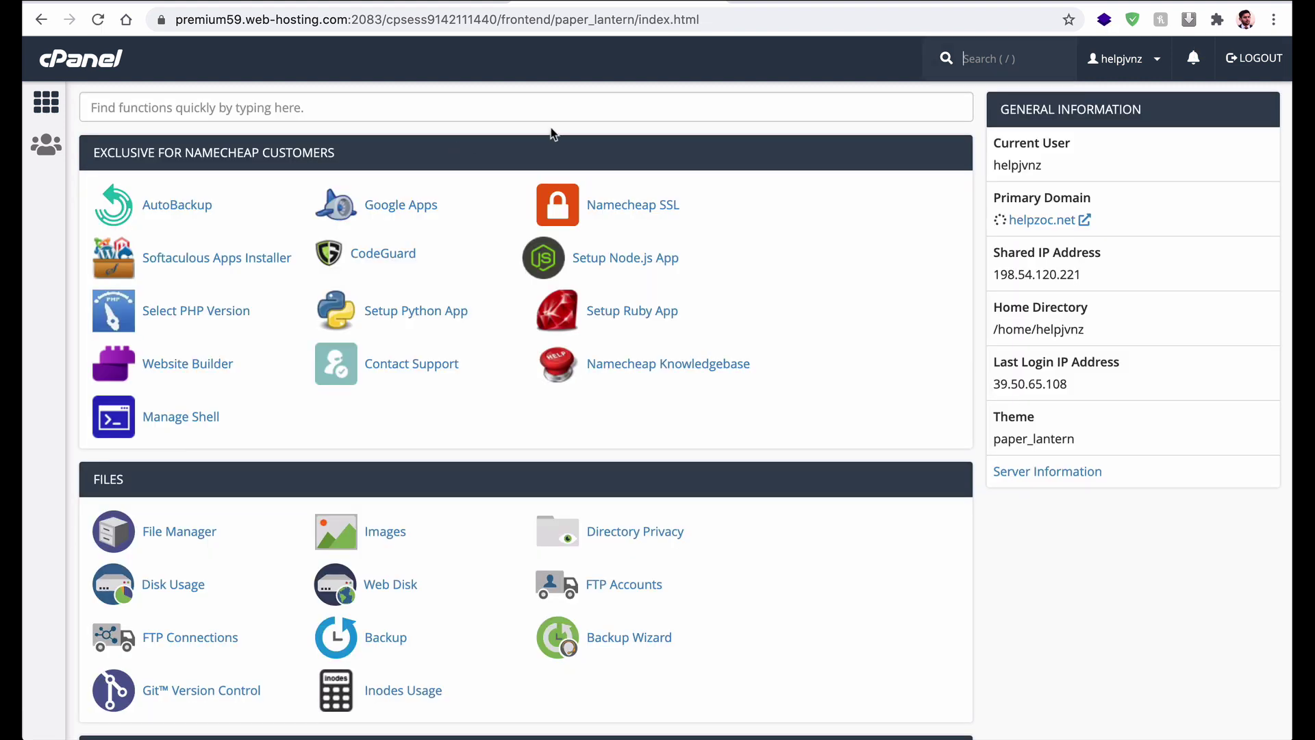
{"action": "scroll", "coordinate": [457, 385], "scroll_direction": "down", "scroll_amount": 3}
{"action": "scroll", "coordinate": [458, 386], "scroll_direction": "down", "scroll_amount": 3}
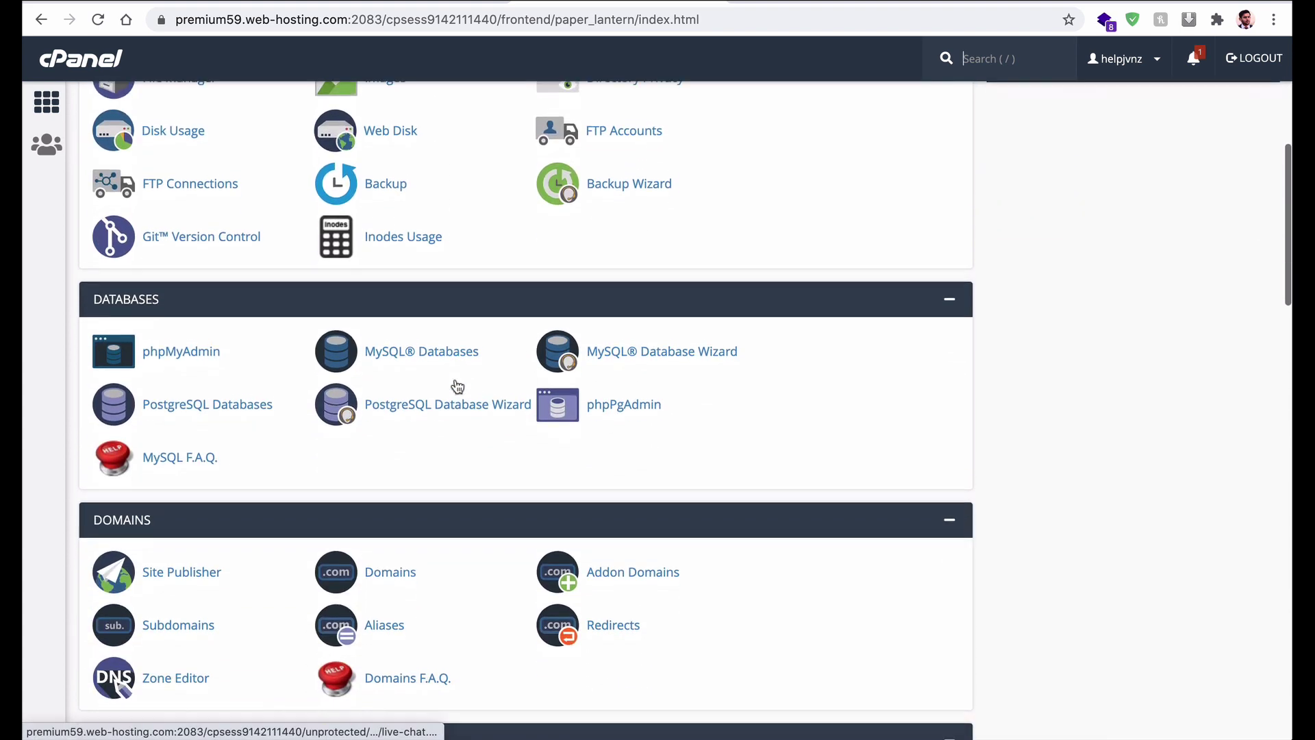
{"action": "left_click", "coordinate": [182, 344]}
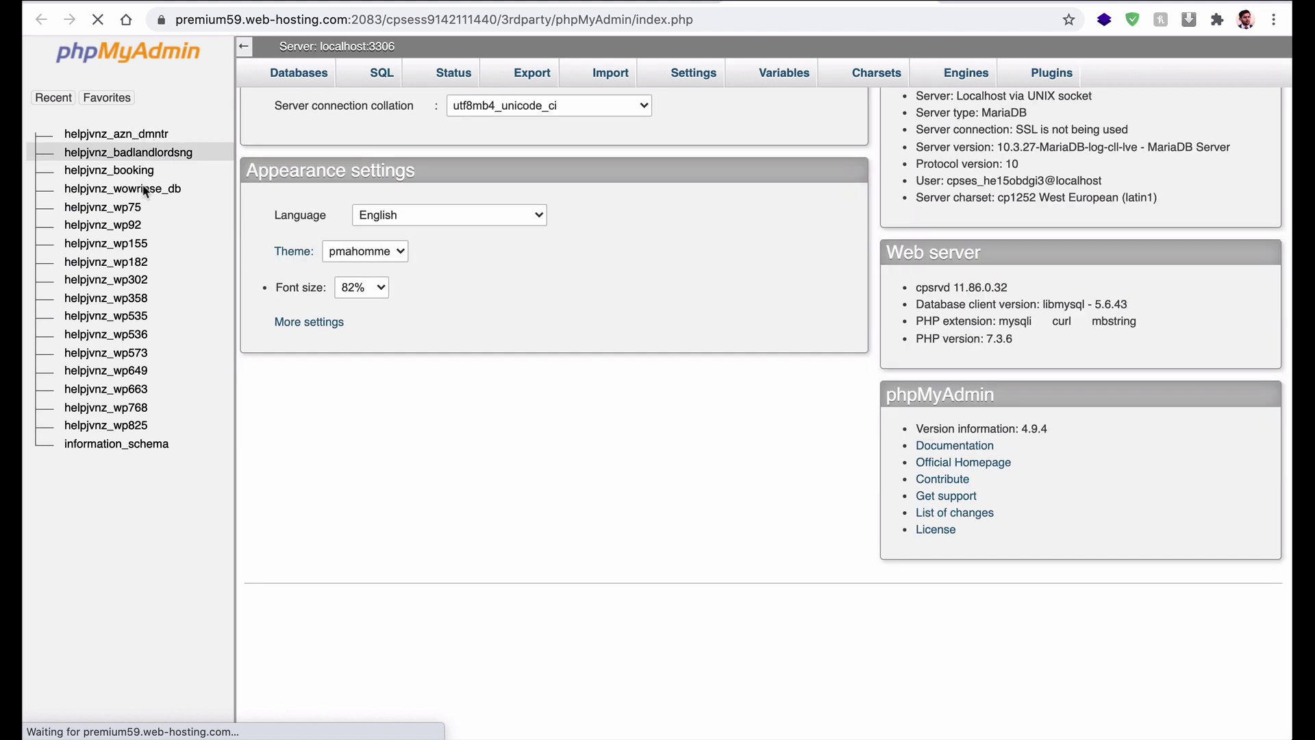
Step: Select helpjvnz_wowrinse_db, open its Import tab, and browse to the dumps folder
{"action": "left_click", "coordinate": [83, 189]}
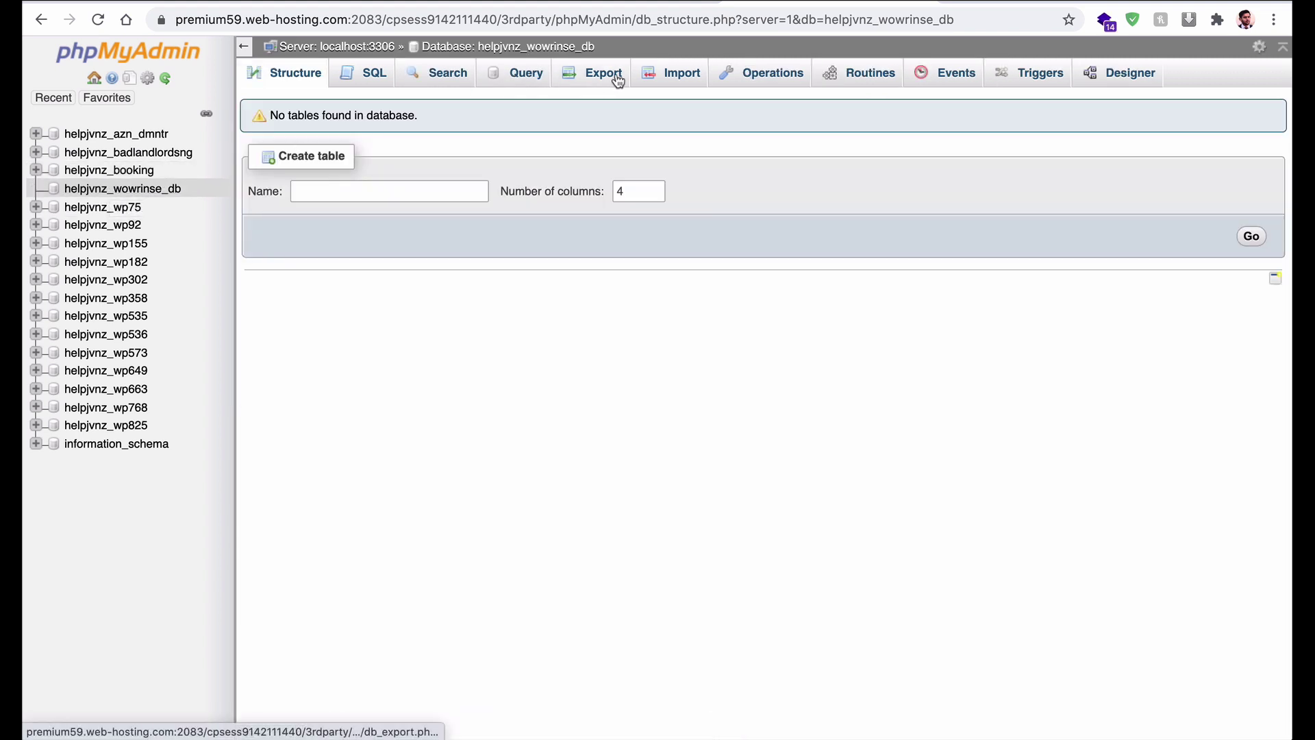
{"action": "left_click", "coordinate": [678, 77]}
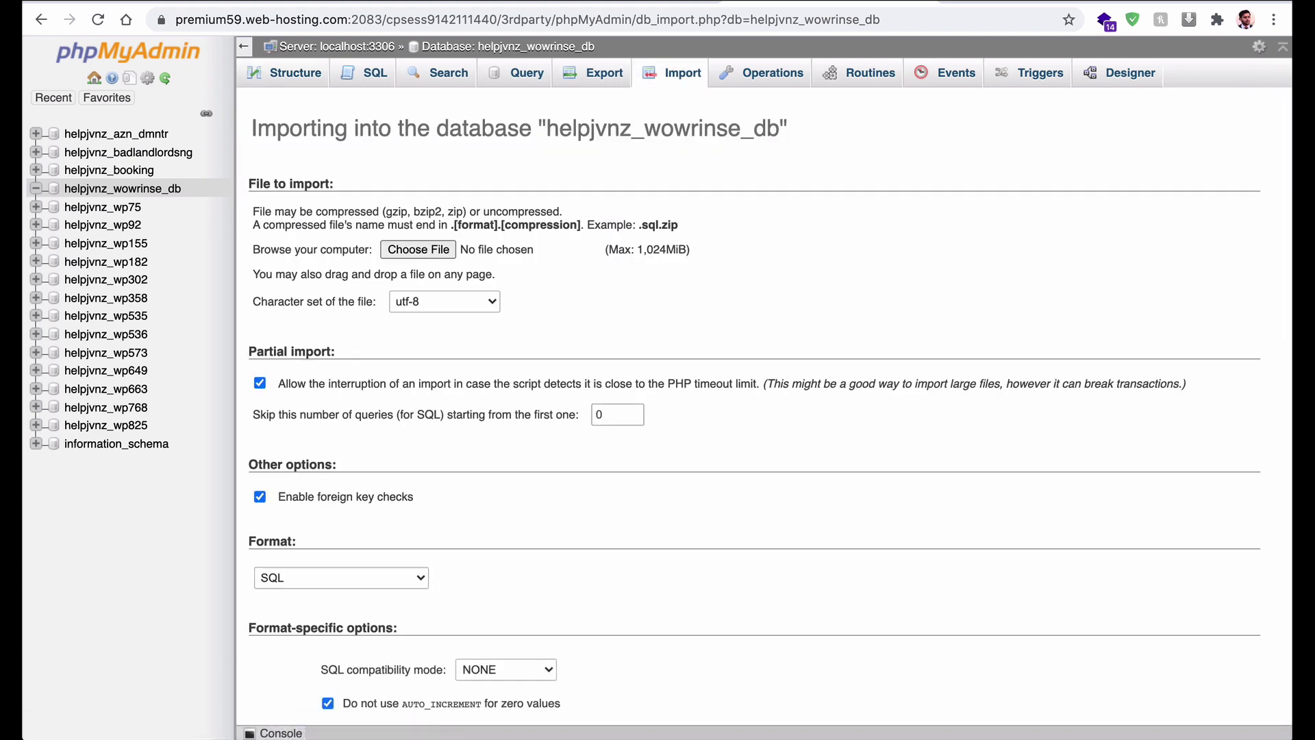
{"action": "left_click", "coordinate": [153, 695]}
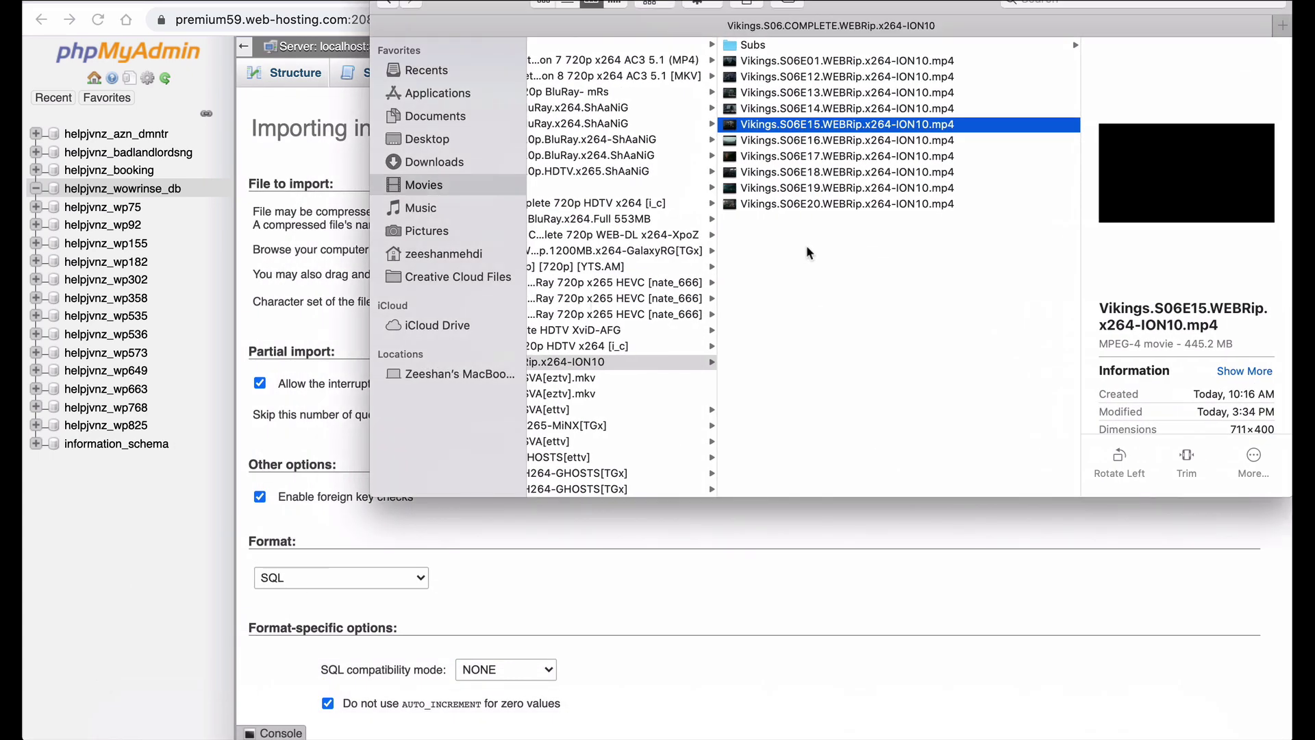
{"action": "scroll", "coordinate": [664, 336], "scroll_direction": "left", "scroll_amount": 5}
{"action": "left_click", "coordinate": [432, 253]}
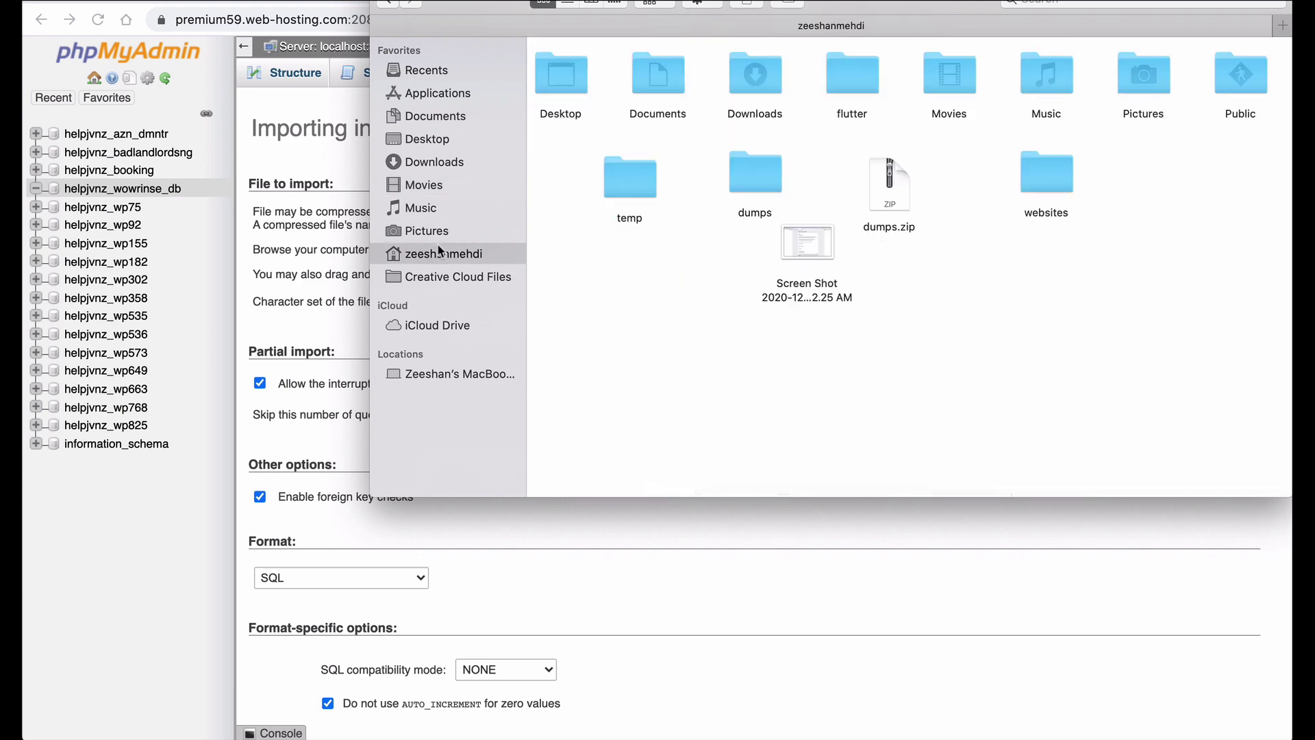
{"action": "left_click", "coordinate": [749, 178]}
{"action": "double_click", "coordinate": [749, 178]}
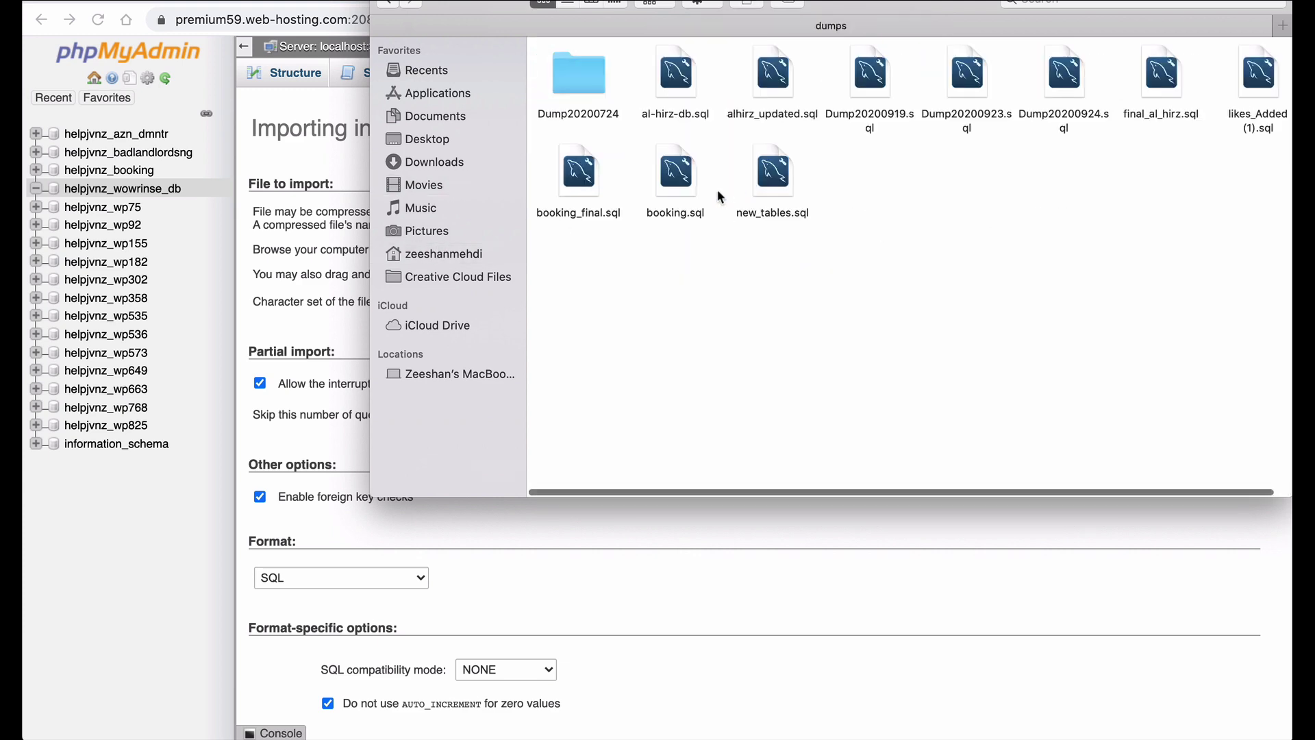
{"action": "left_click", "coordinate": [583, 190]}
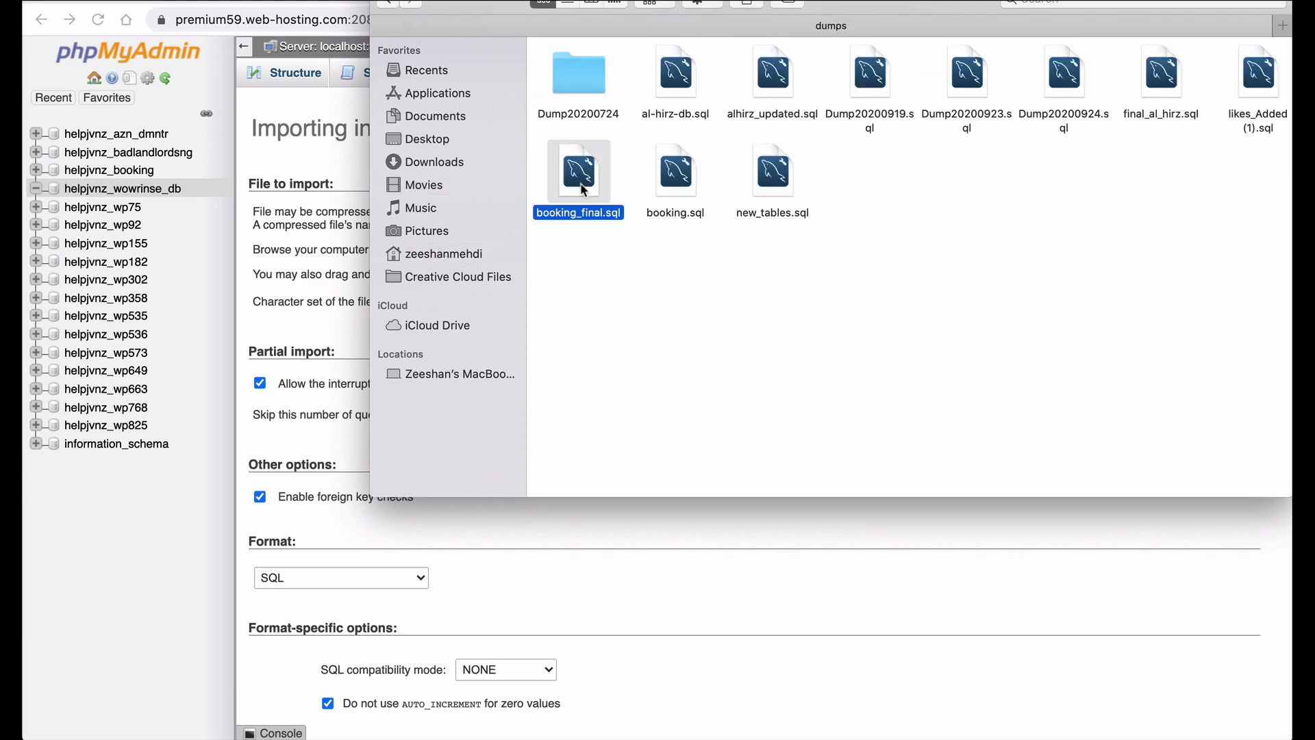
{"action": "left_click_drag", "start_coordinate": [587, 179], "coordinate": [587, 180]}
{"action": "key", "text": "Escape"}
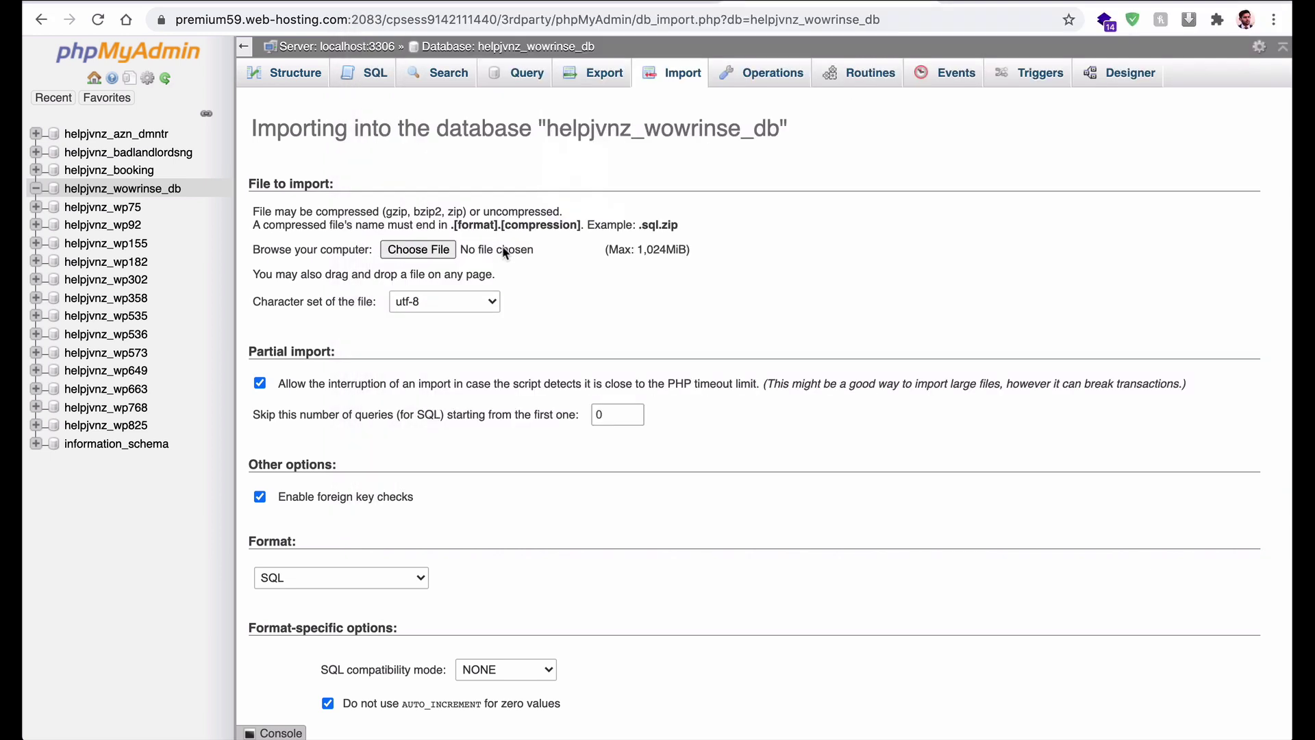
Step: Choose dumps/booking_final.sql as the file to import
{"action": "left_click", "coordinate": [426, 250]}
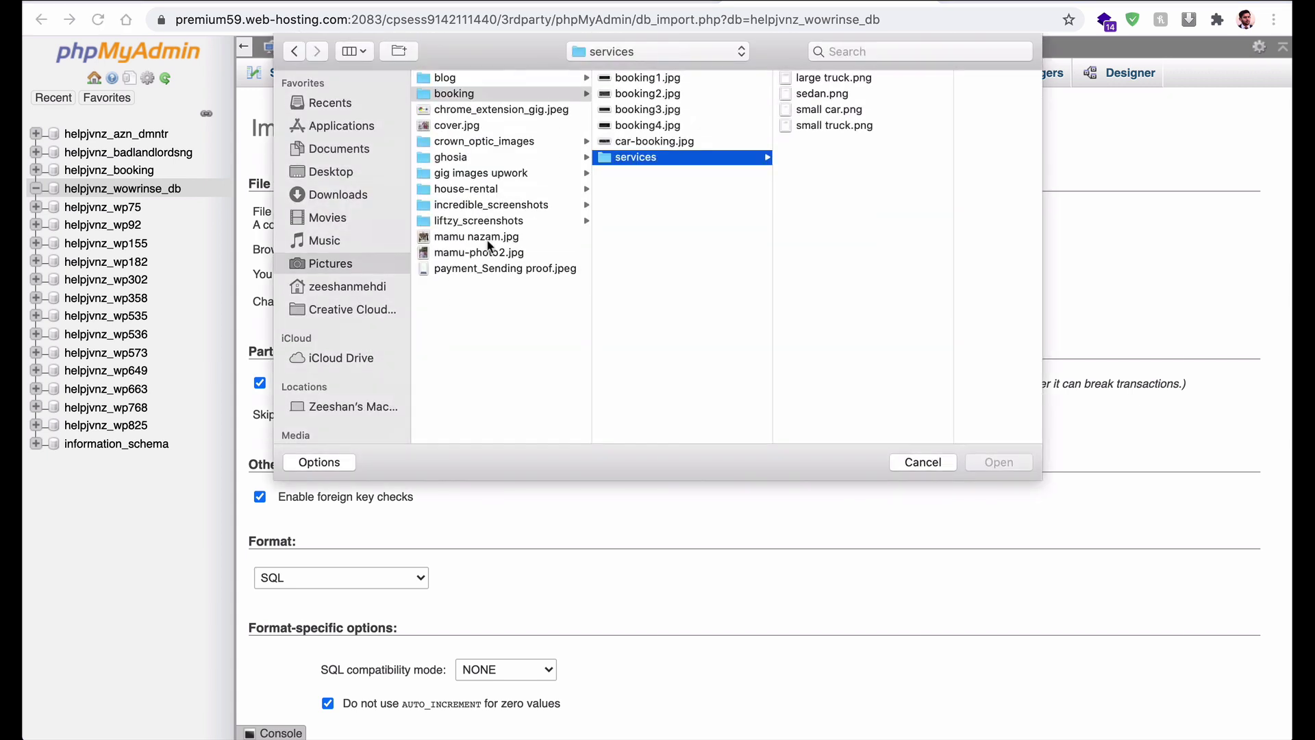
{"action": "left_click", "coordinate": [323, 290]}
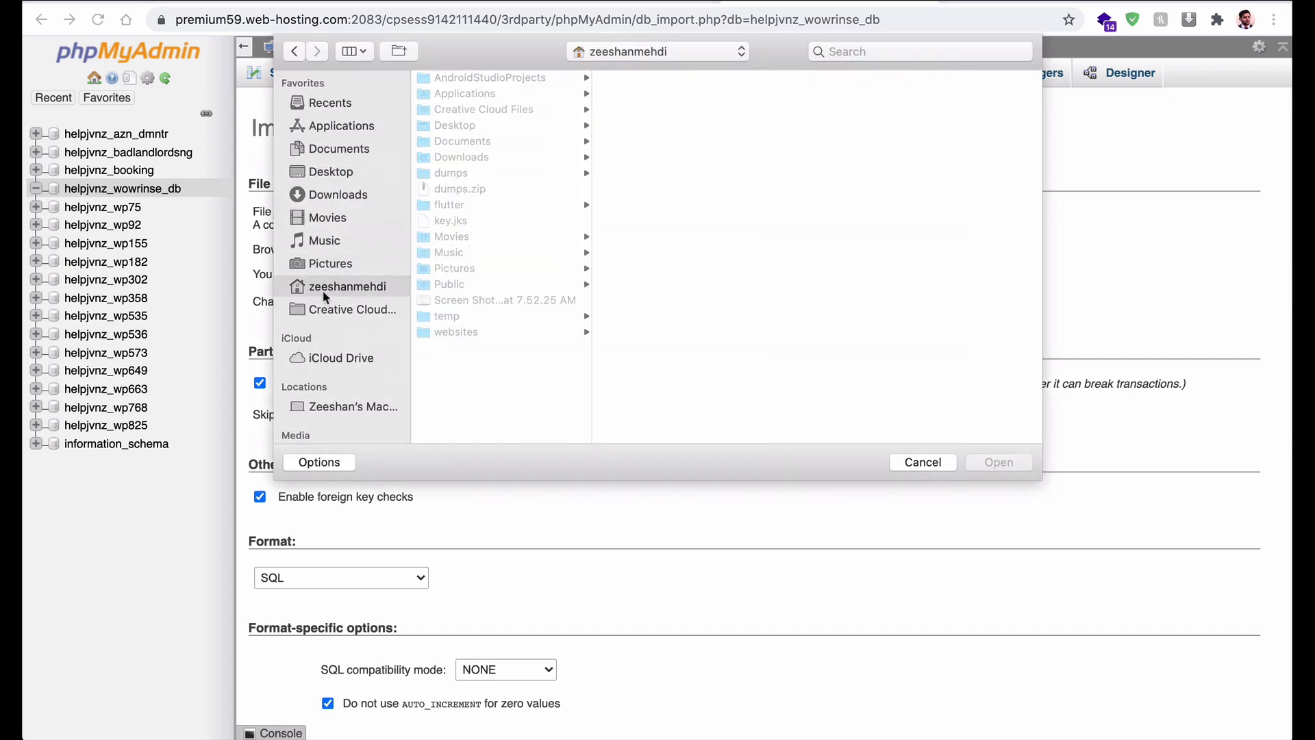
{"action": "left_click", "coordinate": [457, 175]}
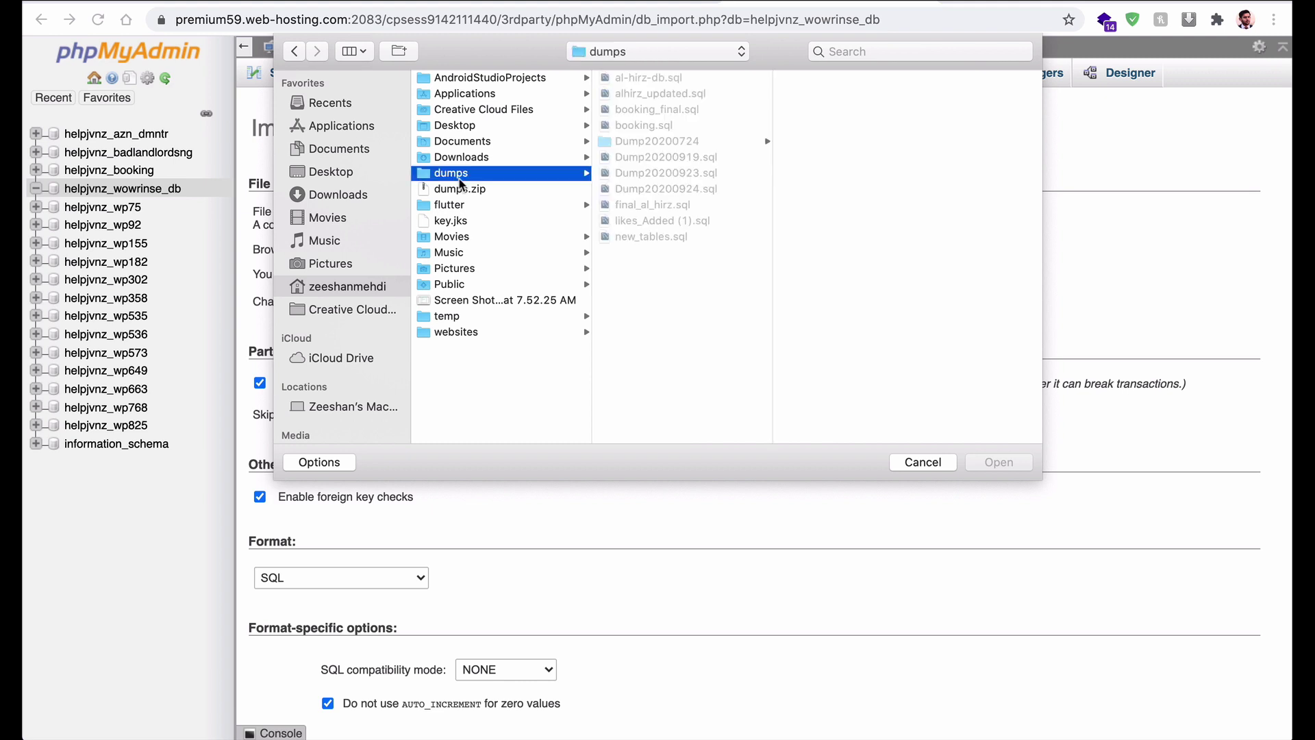
{"action": "left_click", "coordinate": [656, 112]}
{"action": "left_click", "coordinate": [999, 463]}
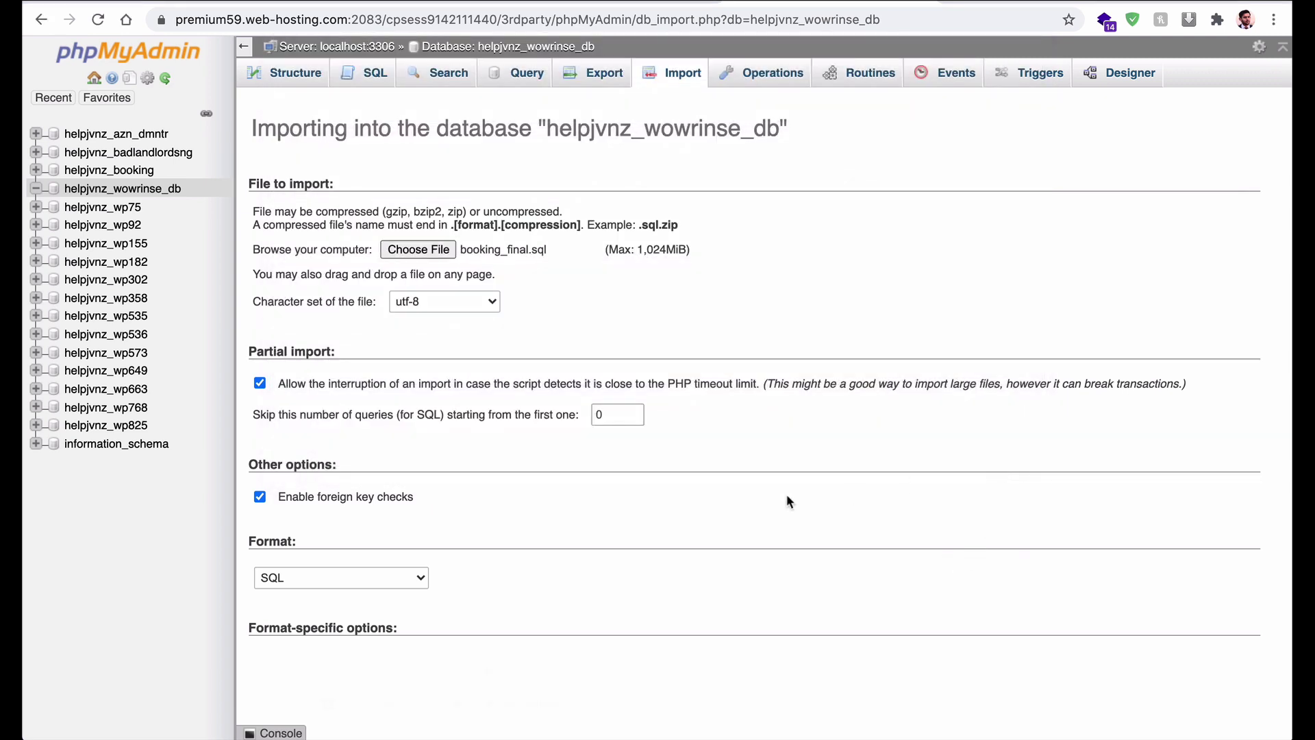
Step: Run the booking_final.sql import into helpjvnz_wowrinse_db (109 queries), then browse the users table
{"action": "scroll", "coordinate": [566, 293], "scroll_direction": "down", "scroll_amount": 2}
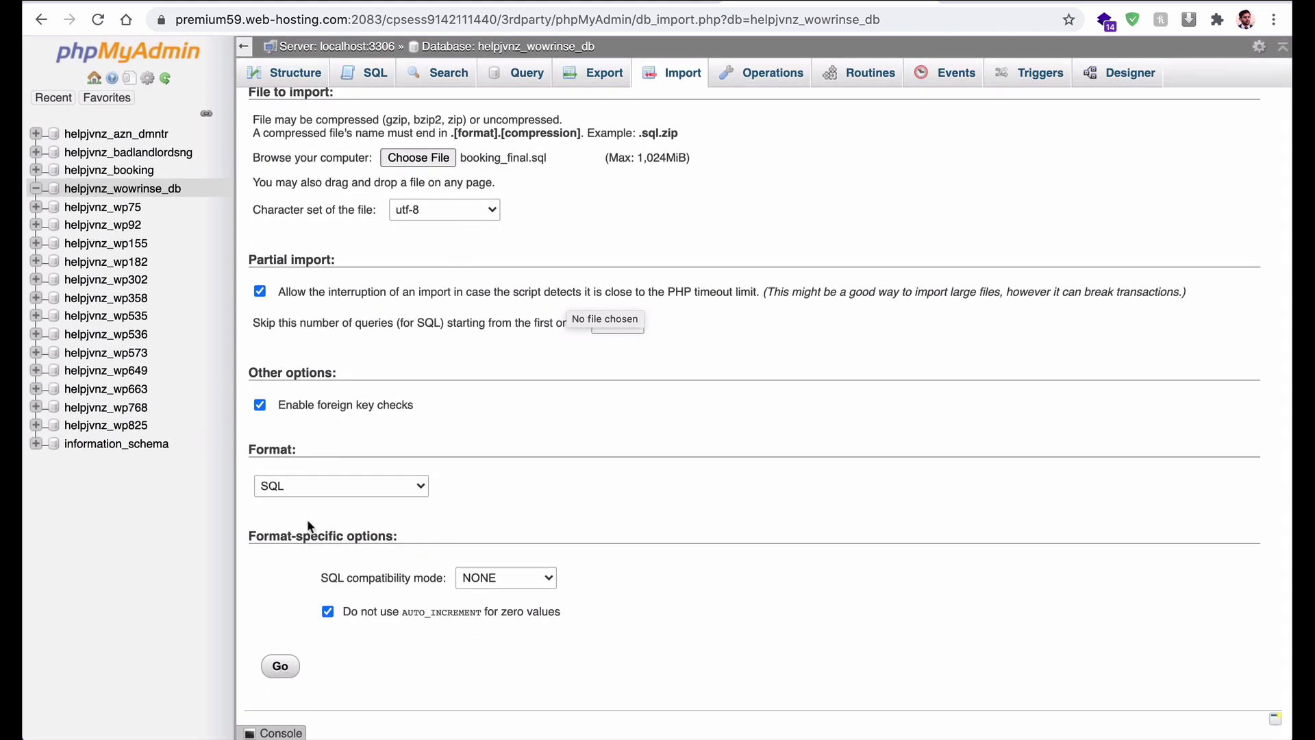
{"action": "left_click", "coordinate": [280, 666]}
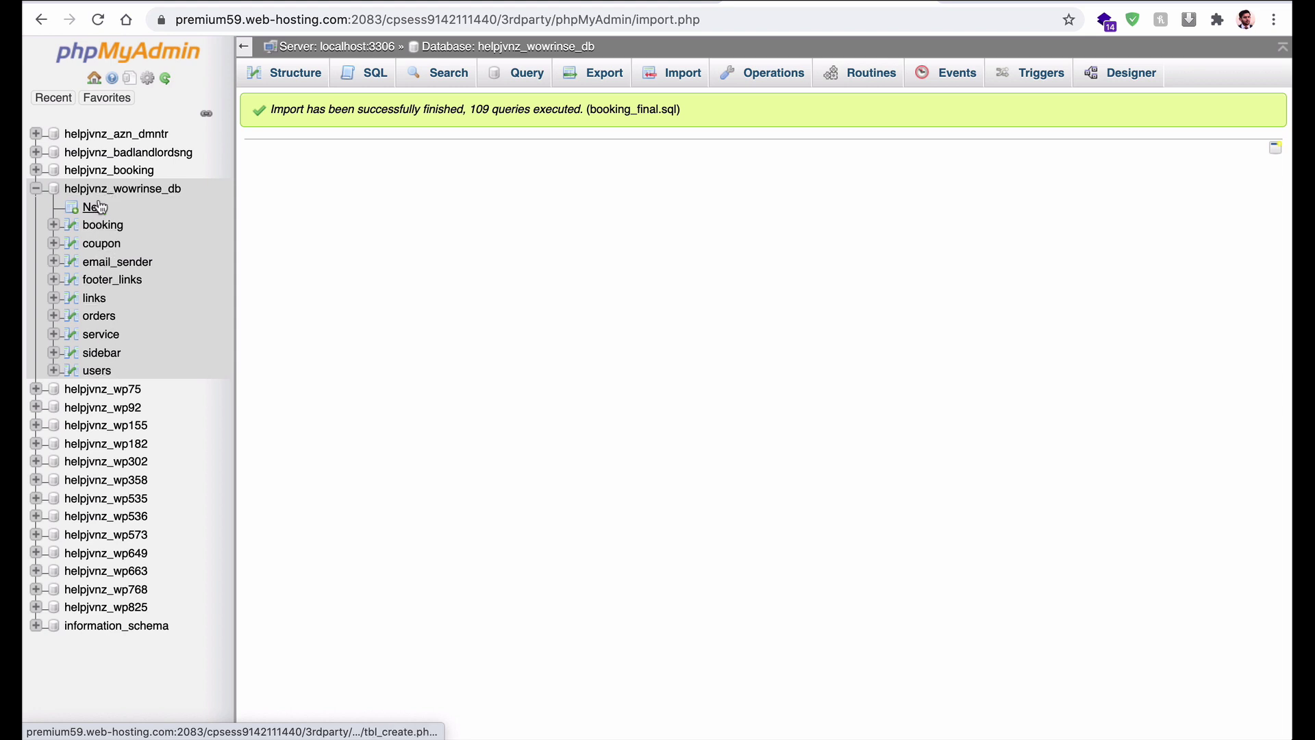
{"action": "left_click", "coordinate": [99, 371]}
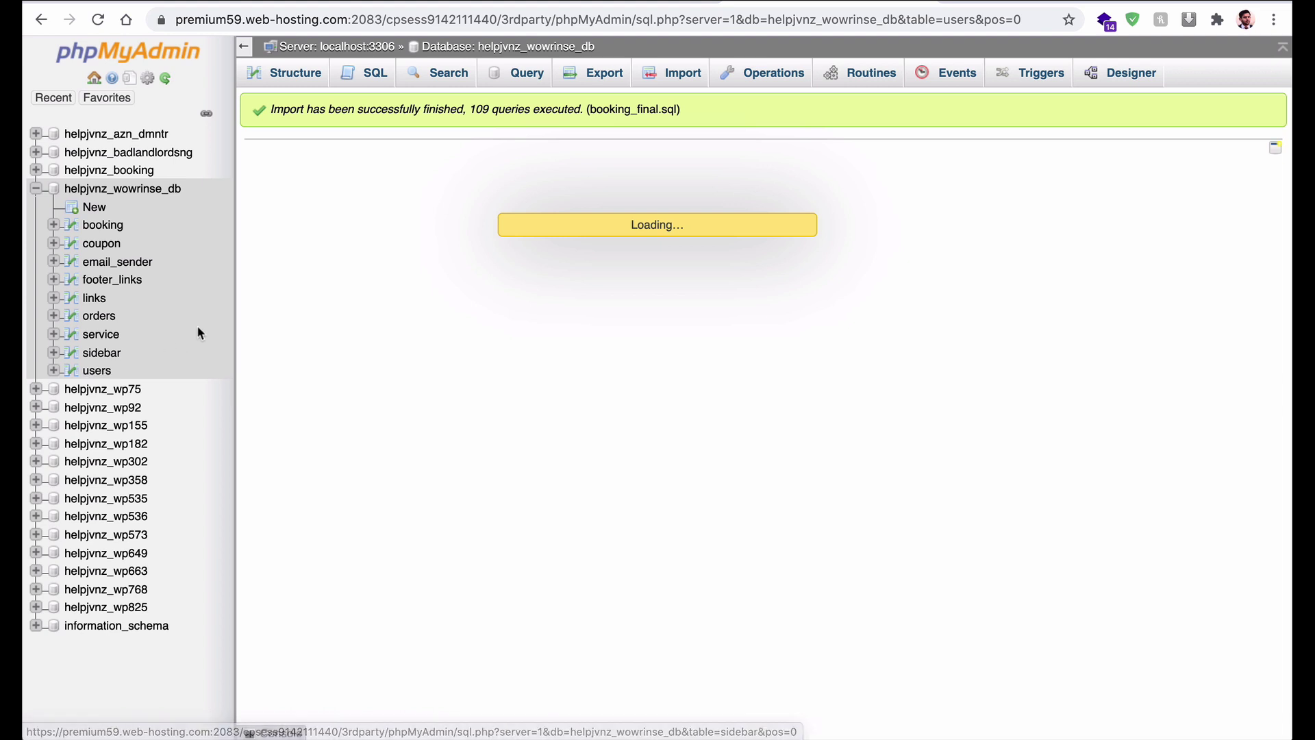
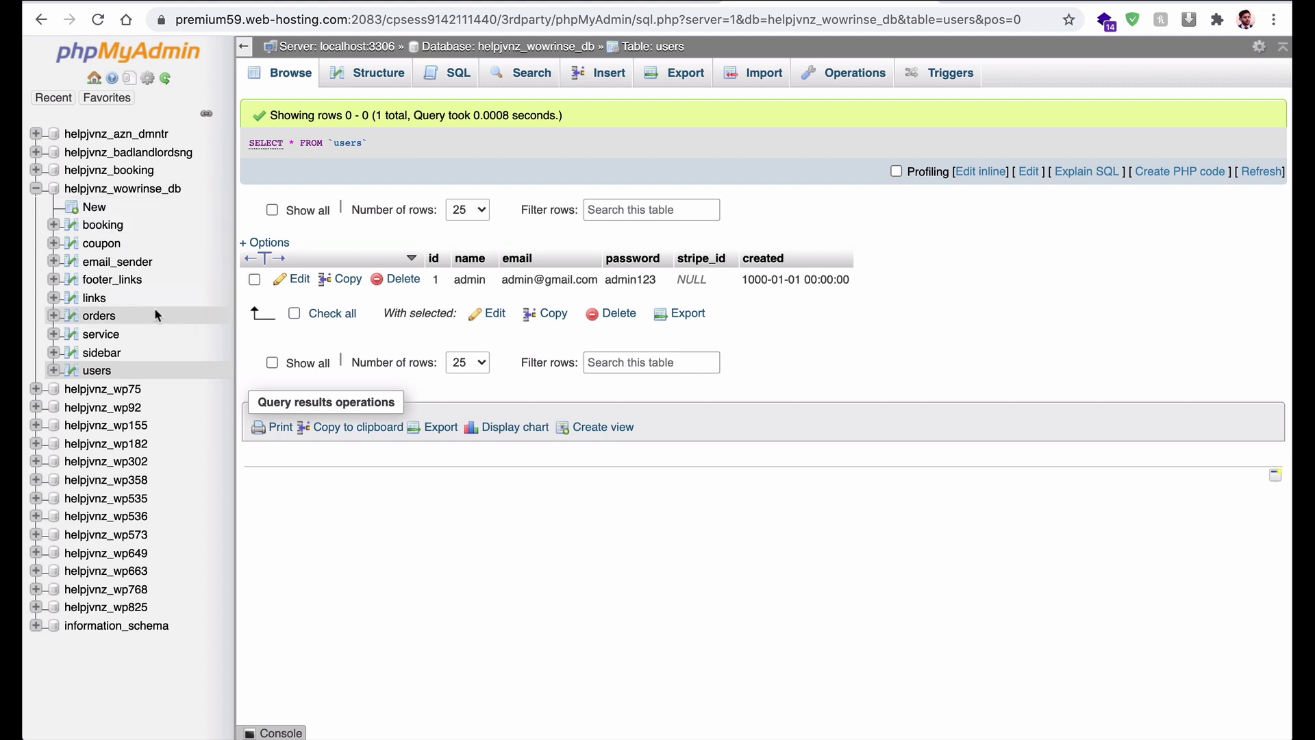
Step: Browse the users table of helpjvnz_wowrinse_db, showing its single admin row
{"action": "mouse_move", "coordinate": [421, 726]}
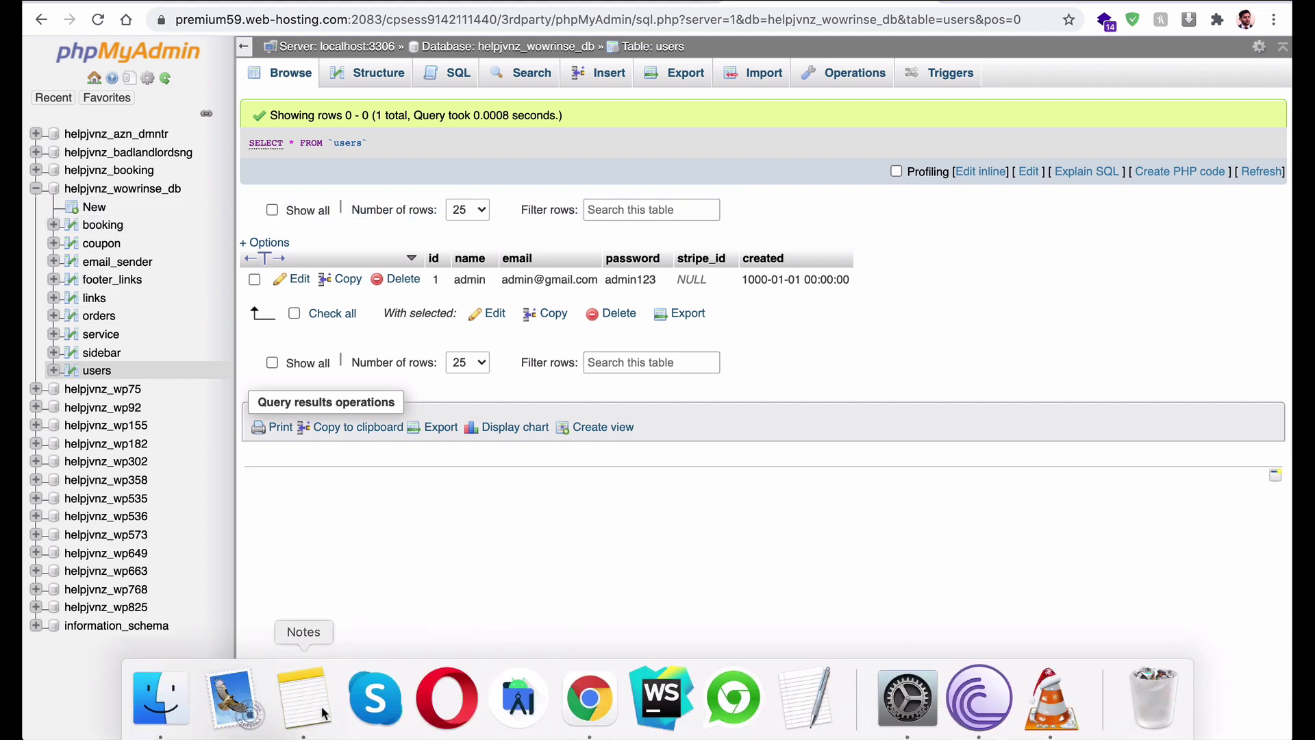
Step: Open db.js from Documents > Web Projects > booking-app in Visual Studio Code
{"action": "left_click", "coordinate": [171, 719]}
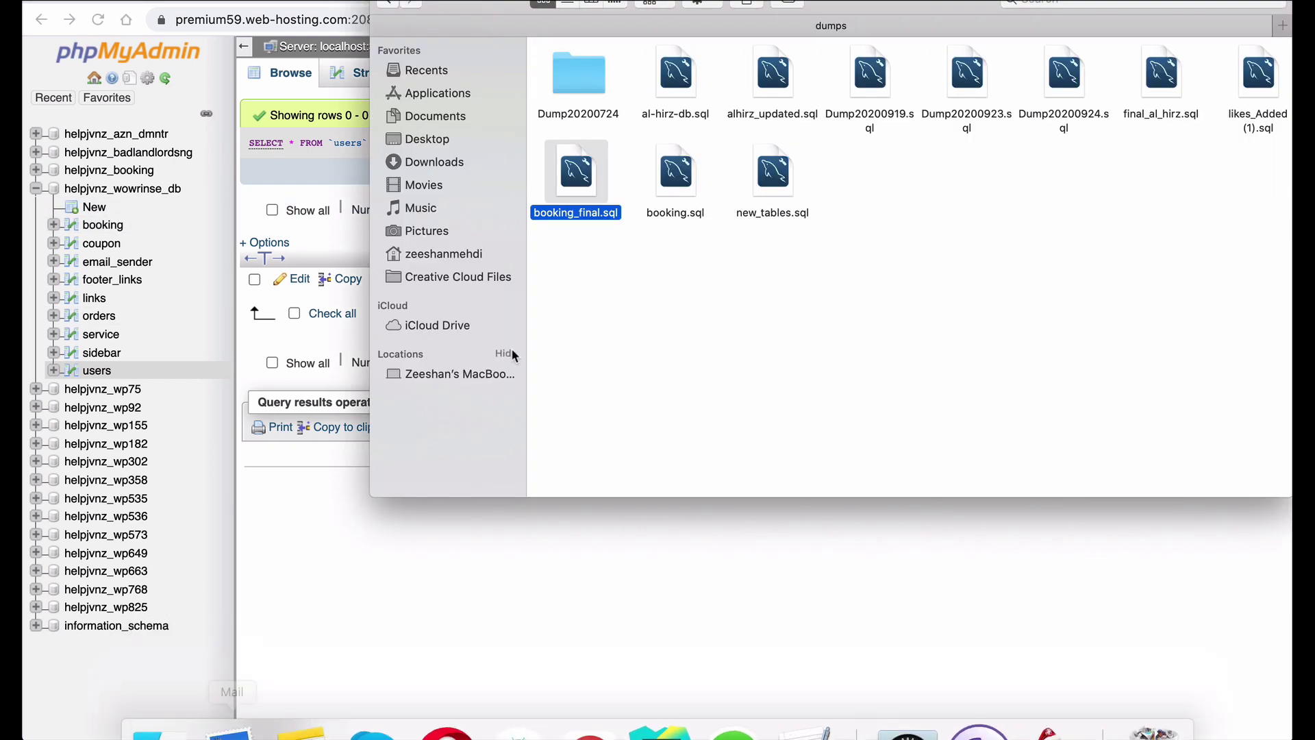
{"action": "left_click", "coordinate": [433, 122]}
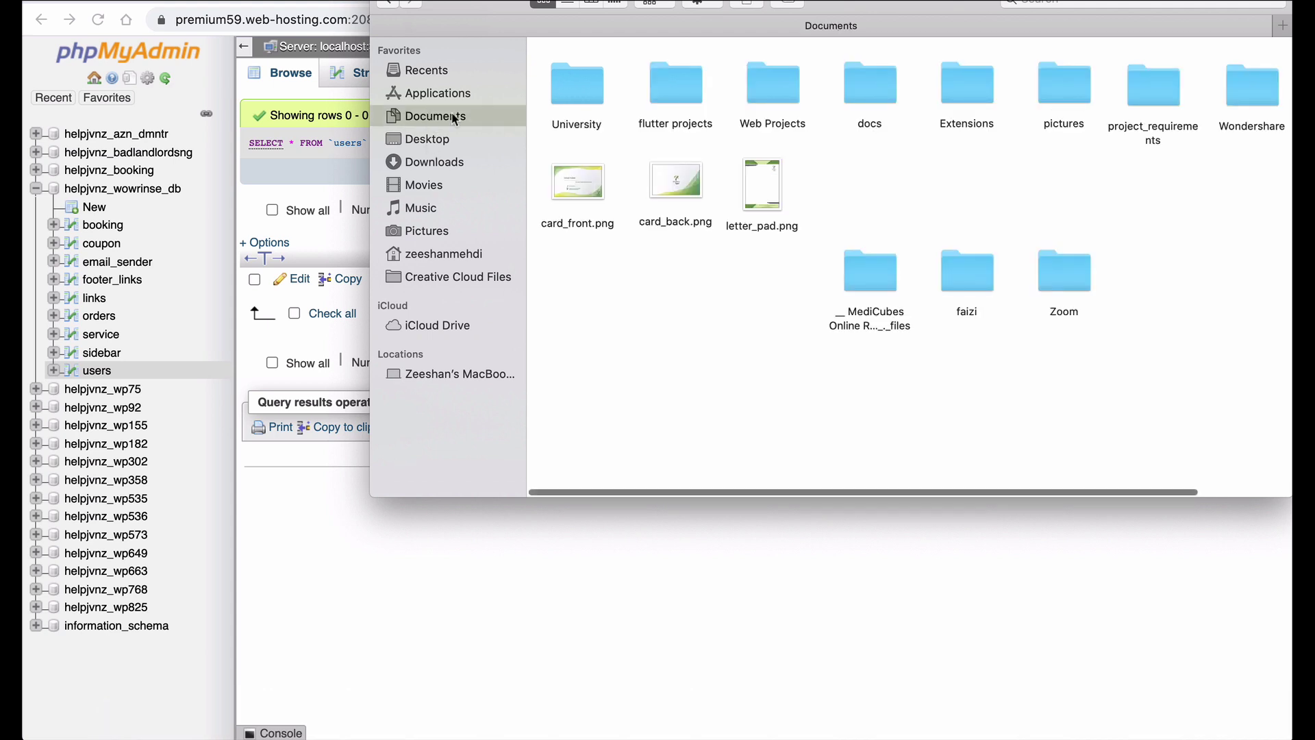
{"action": "double_click", "coordinate": [768, 92]}
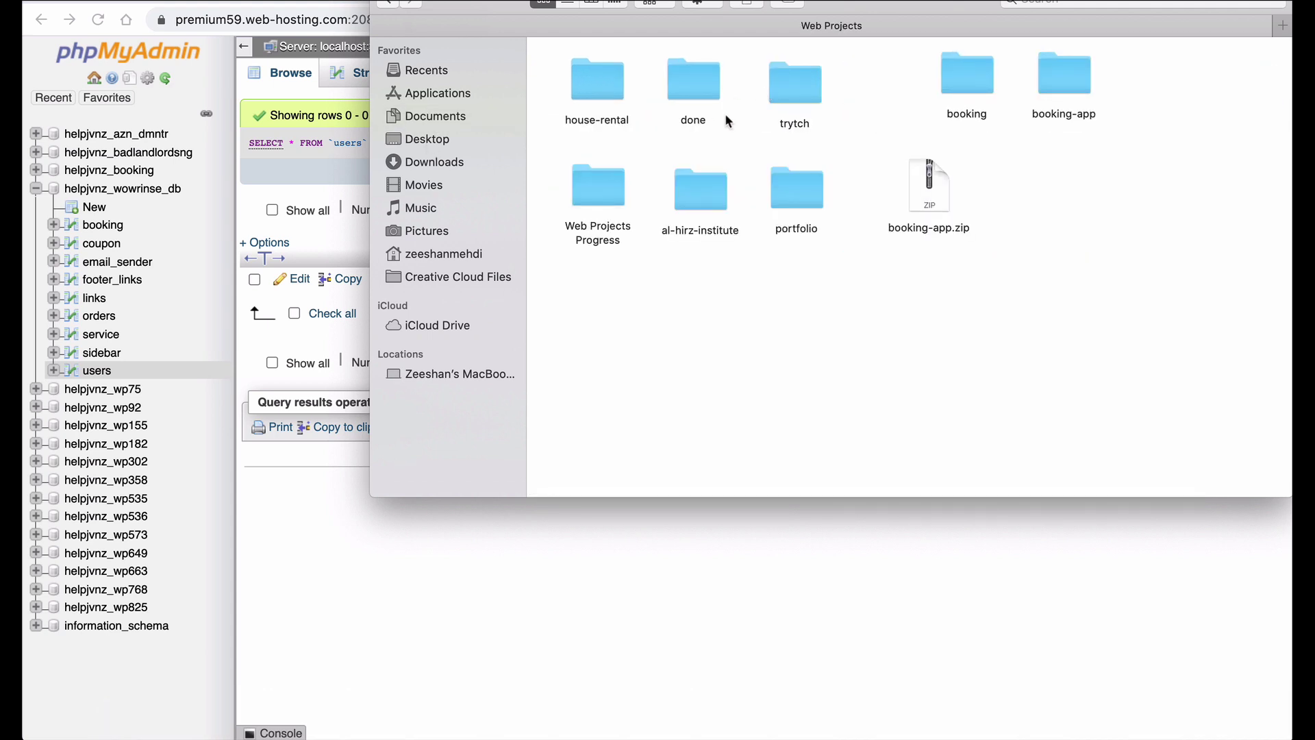
{"action": "double_click", "coordinate": [1059, 80]}
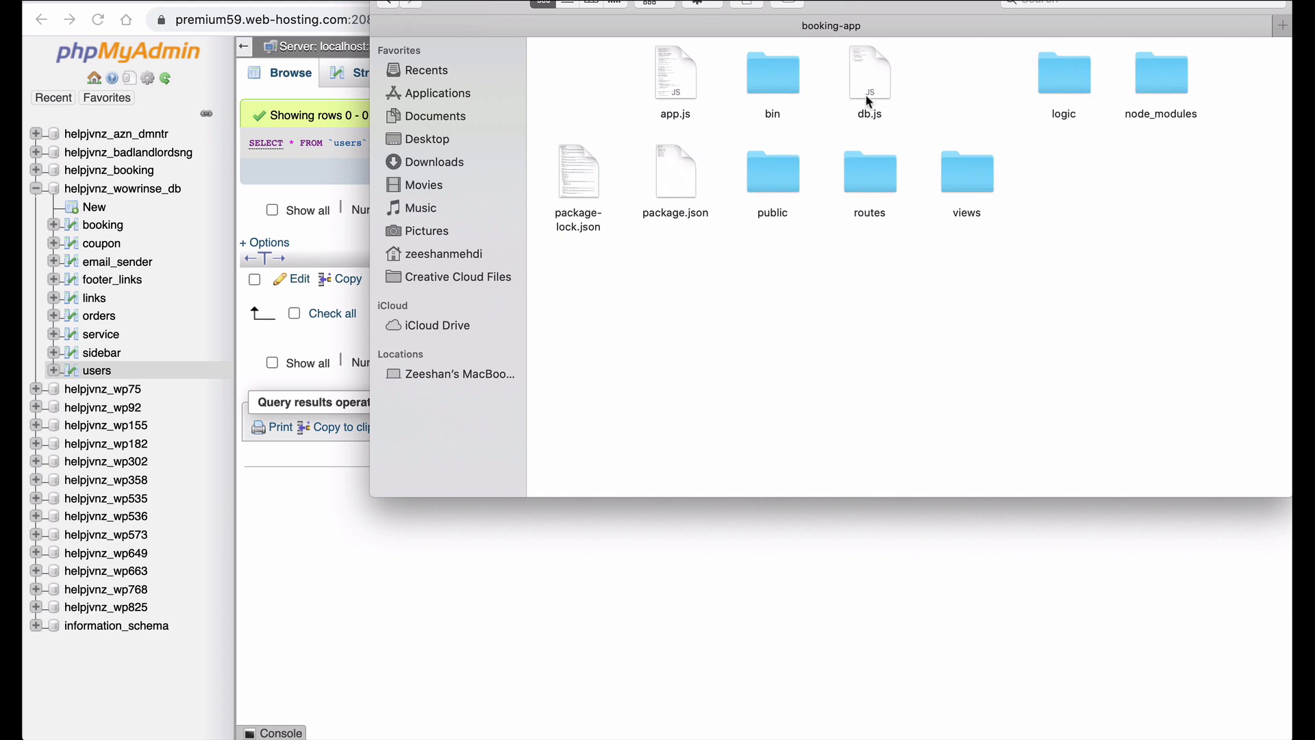
{"action": "right_click", "coordinate": [865, 86]}
{"action": "mouse_move", "coordinate": [908, 114]}
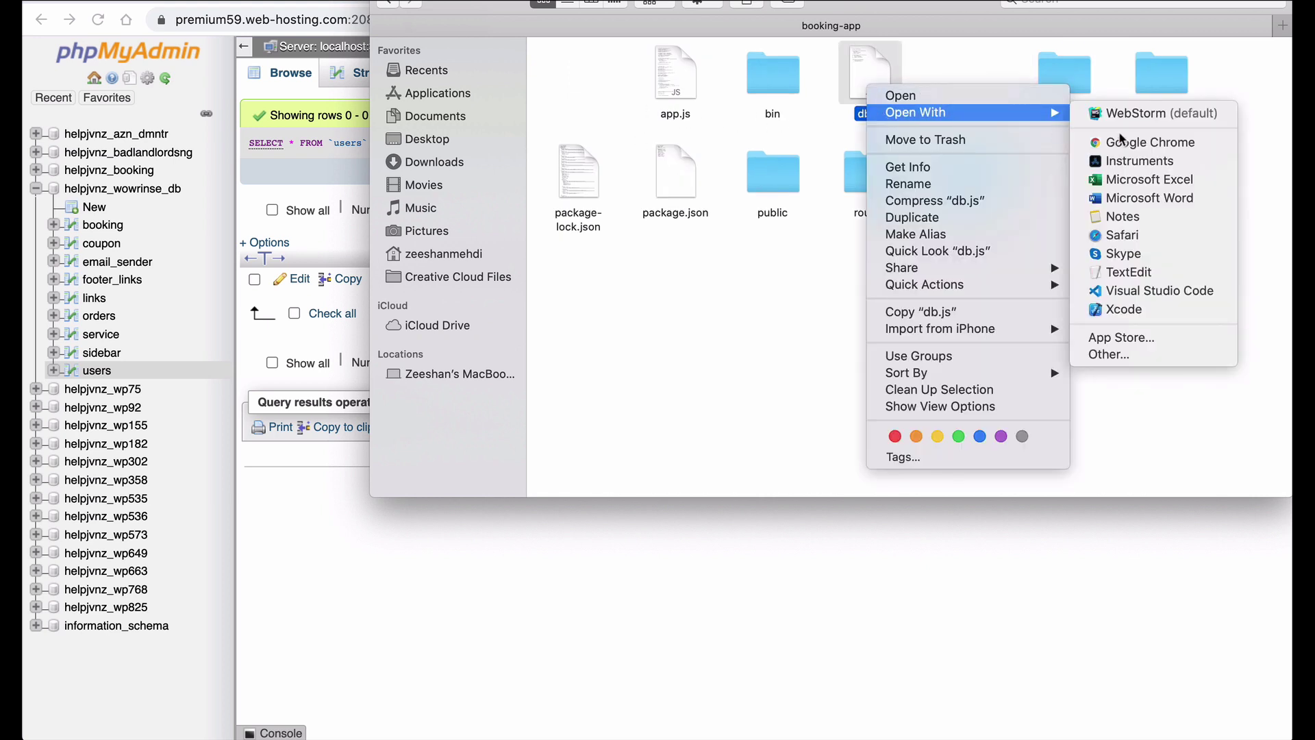
{"action": "left_click", "coordinate": [1134, 298]}
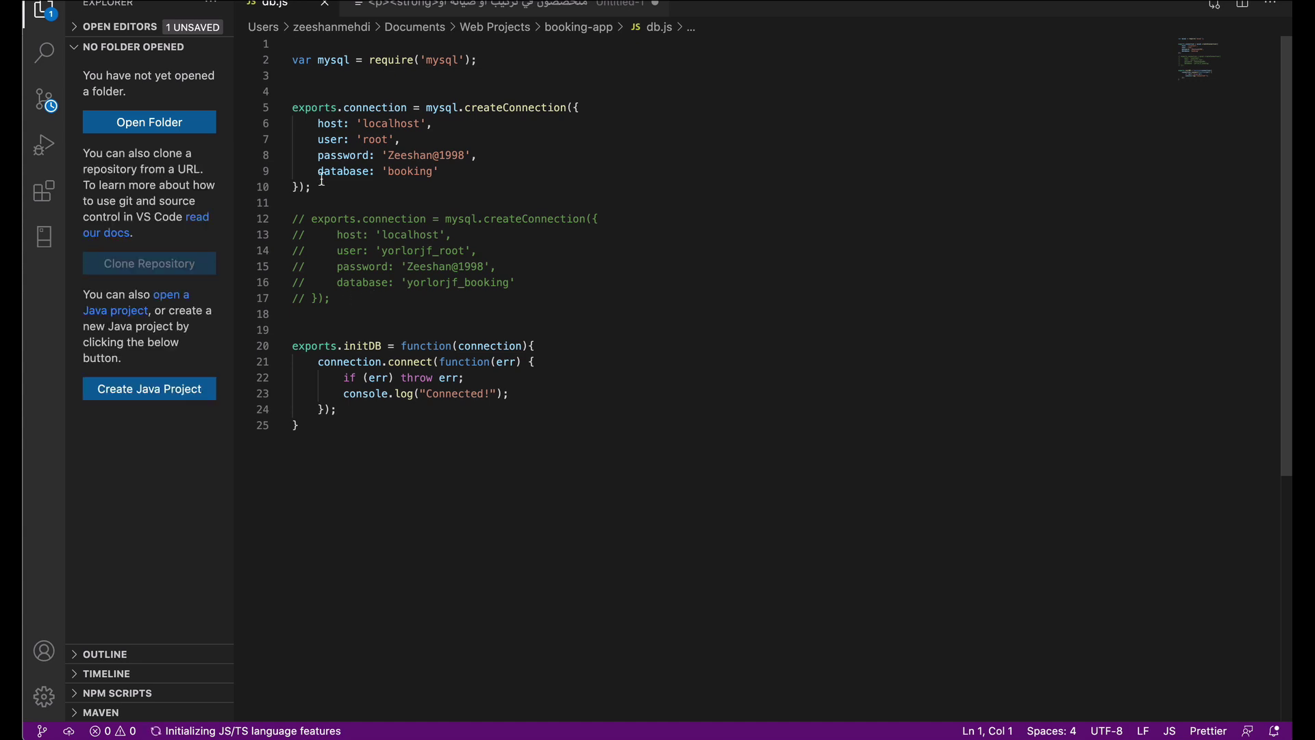
Step: Comment out the local connection block (lines 5–10) and uncomment the hosting block (lines 12–17)
{"action": "left_click_drag", "start_coordinate": [322, 186], "coordinate": [292, 110]}
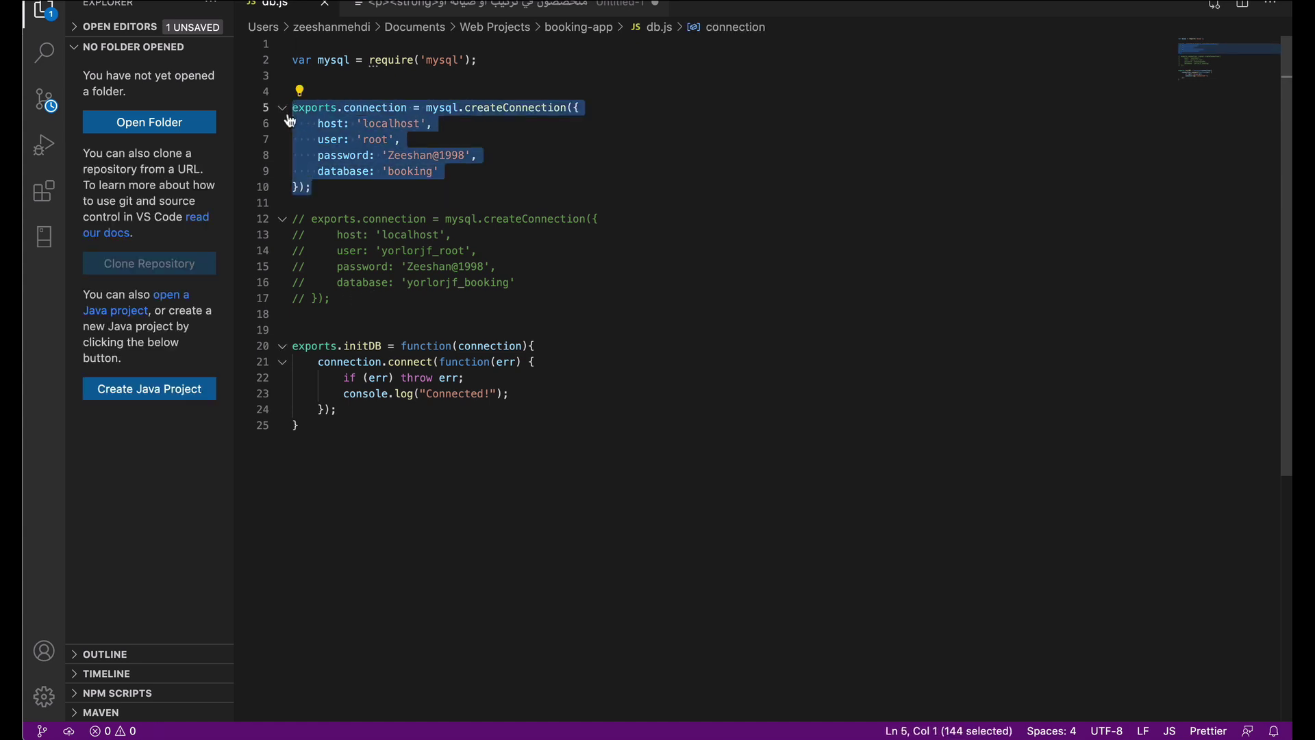
{"action": "key", "text": "super+slash"}
{"action": "left_click_drag", "start_coordinate": [357, 295], "coordinate": [293, 220]}
{"action": "key", "text": "super+slash"}
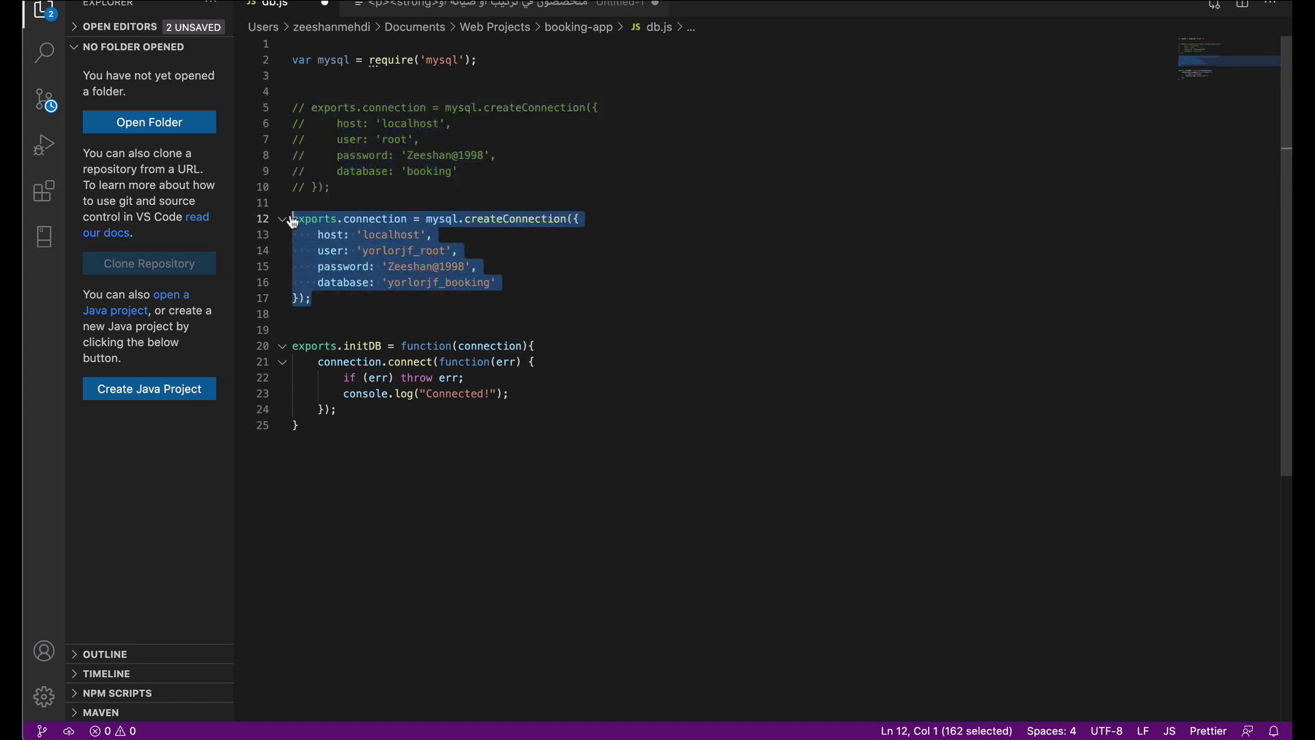
{"action": "left_click", "coordinate": [321, 313]}
Step: Replace database name yorlorjf_booking on line 16 with helpjvnz_wowrinse_db copied from Notes
{"action": "mouse_move", "coordinate": [337, 705]}
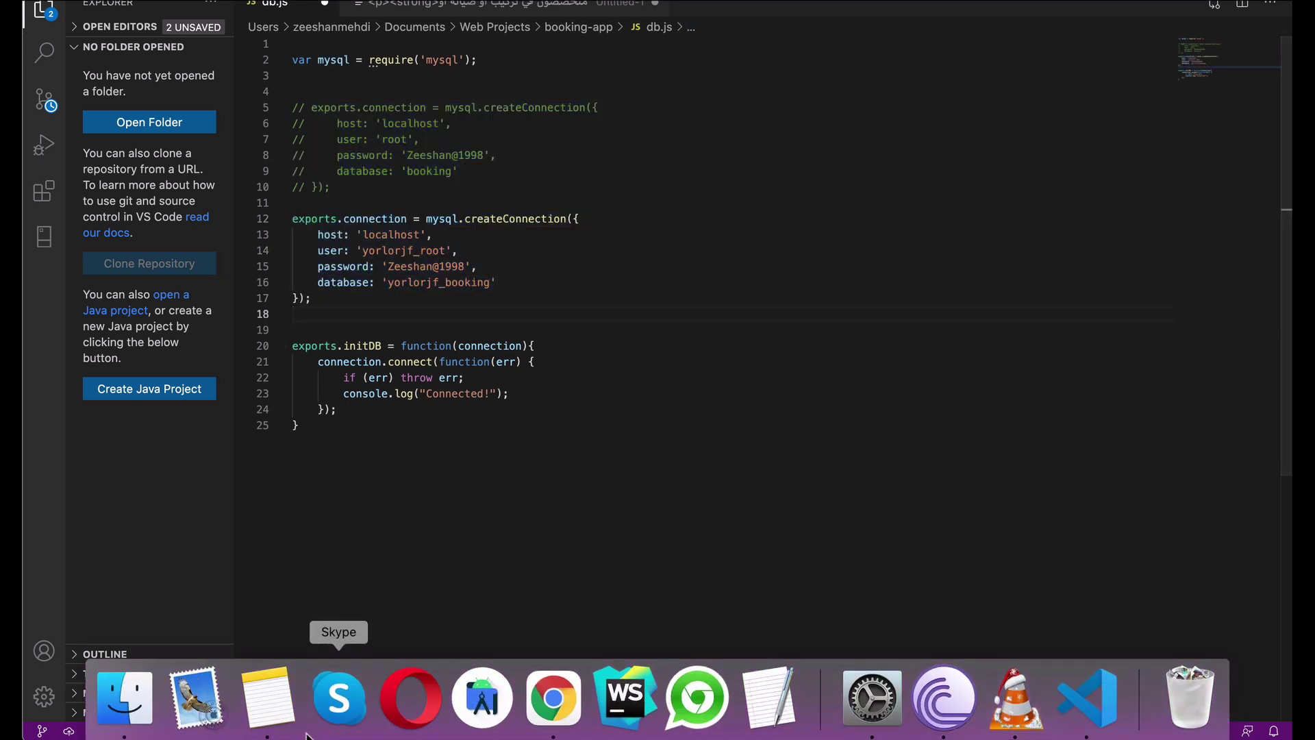
{"action": "left_click", "coordinate": [265, 710]}
{"action": "left_click_drag", "start_coordinate": [729, 134], "coordinate": [681, 399]}
{"action": "left_click_drag", "start_coordinate": [1011, 446], "coordinate": [850, 446]}
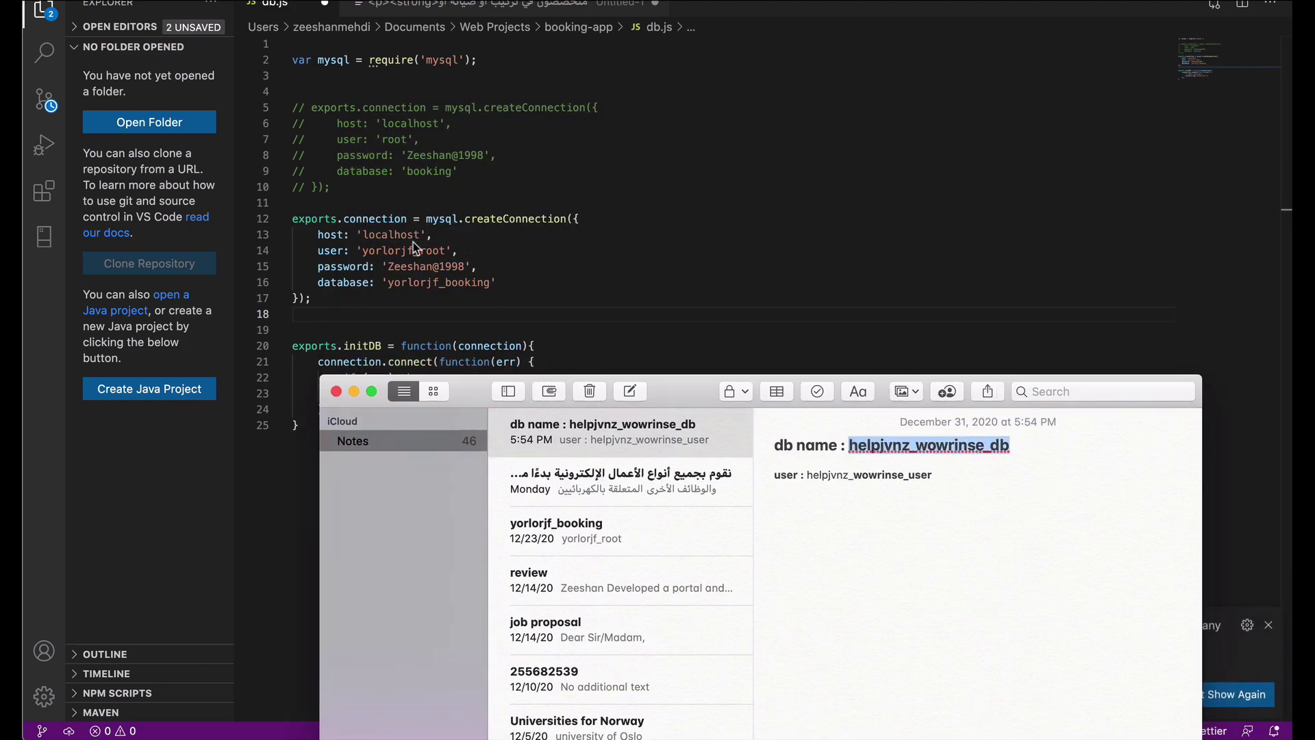
{"action": "left_click", "coordinate": [437, 239]}
{"action": "left_click_drag", "start_coordinate": [490, 283], "coordinate": [388, 283]}
{"action": "key", "text": "super+v"}
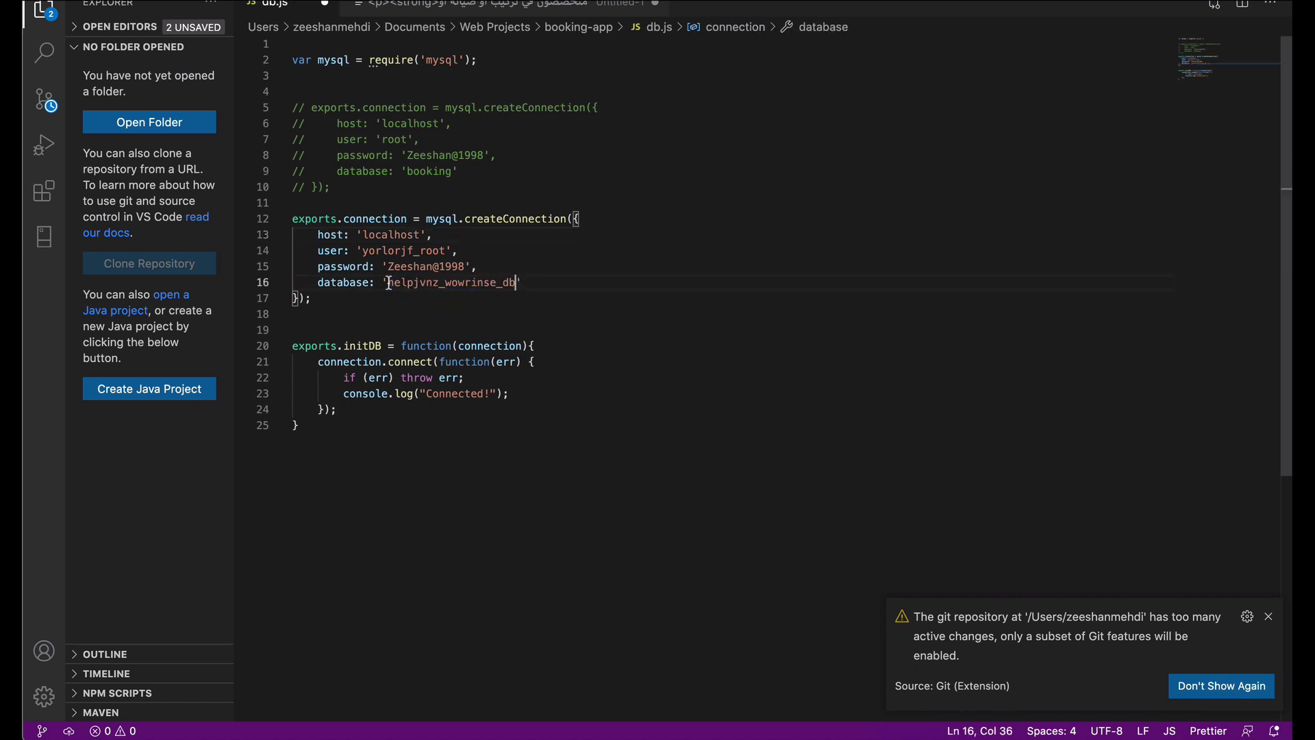
Step: Replace the user name on line 14 with the hosting database user from Notes
{"action": "left_click", "coordinate": [268, 698]}
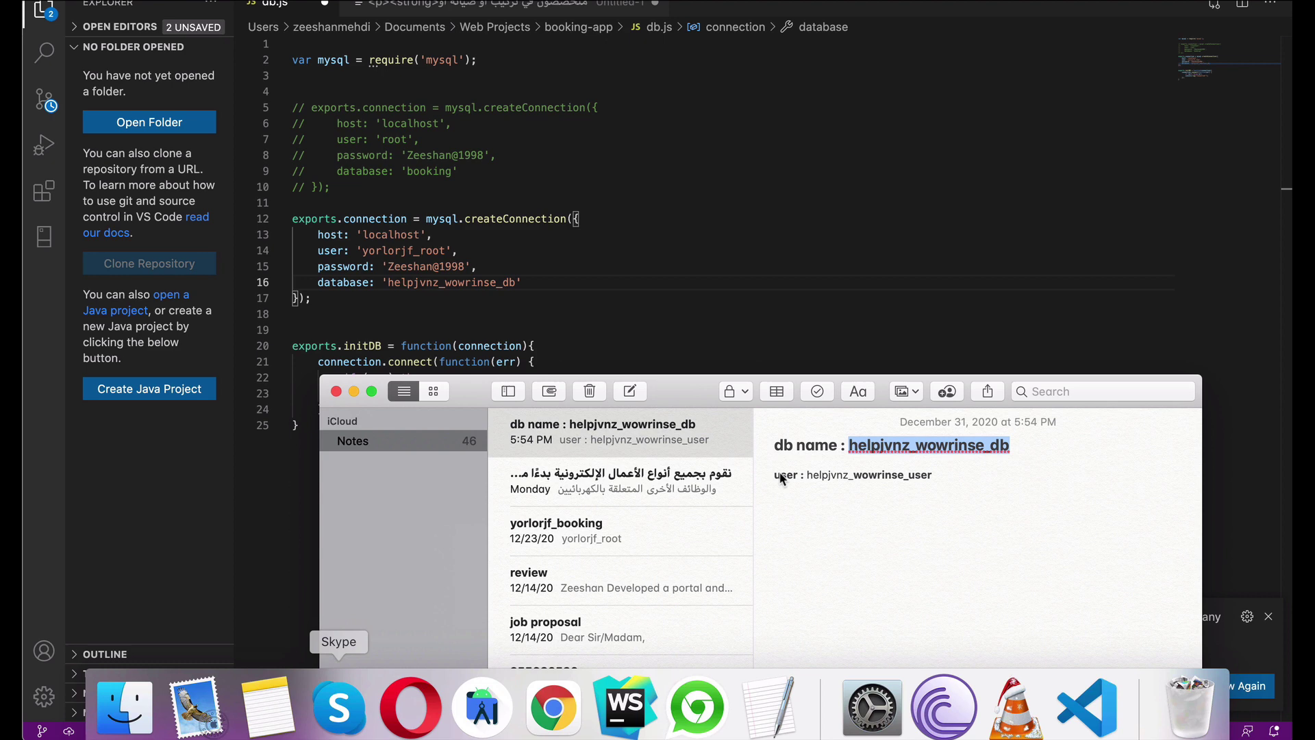
{"action": "left_click_drag", "start_coordinate": [932, 475], "coordinate": [804, 474]}
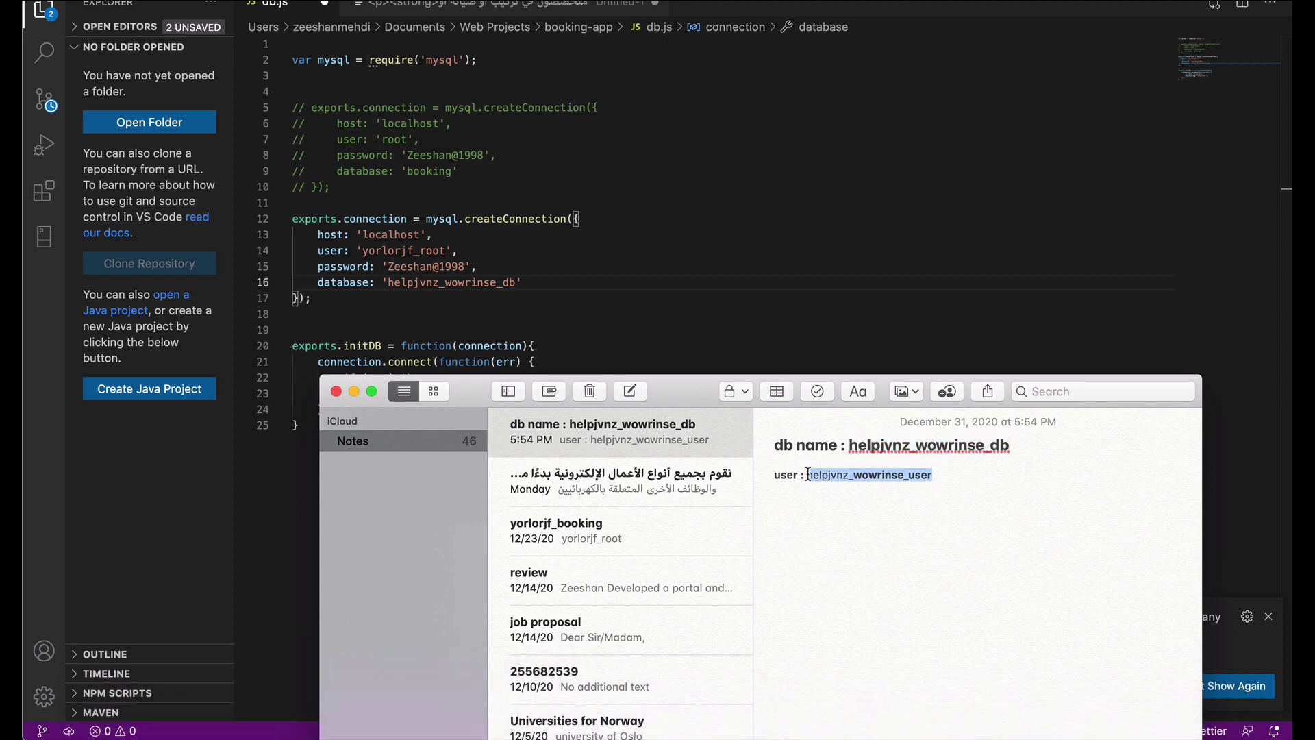
{"action": "left_click", "coordinate": [597, 272]}
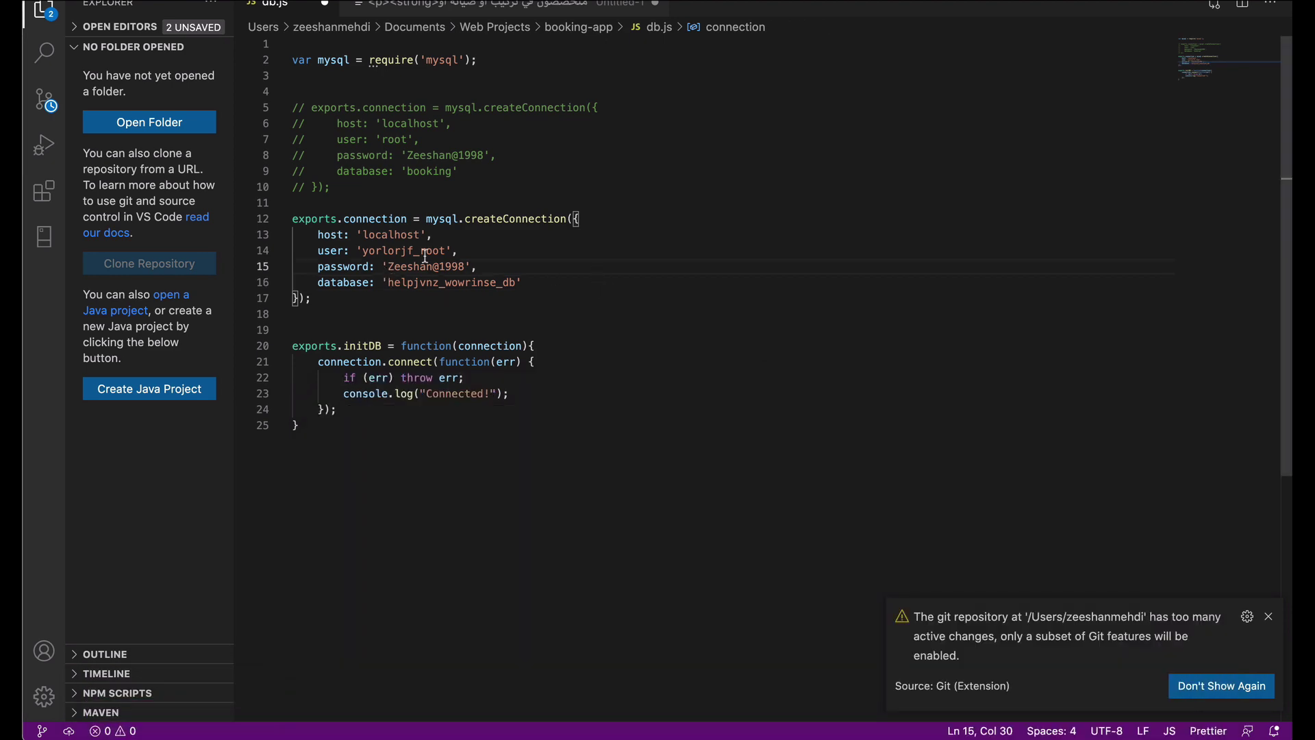
{"action": "left_click_drag", "start_coordinate": [446, 250], "coordinate": [364, 250]}
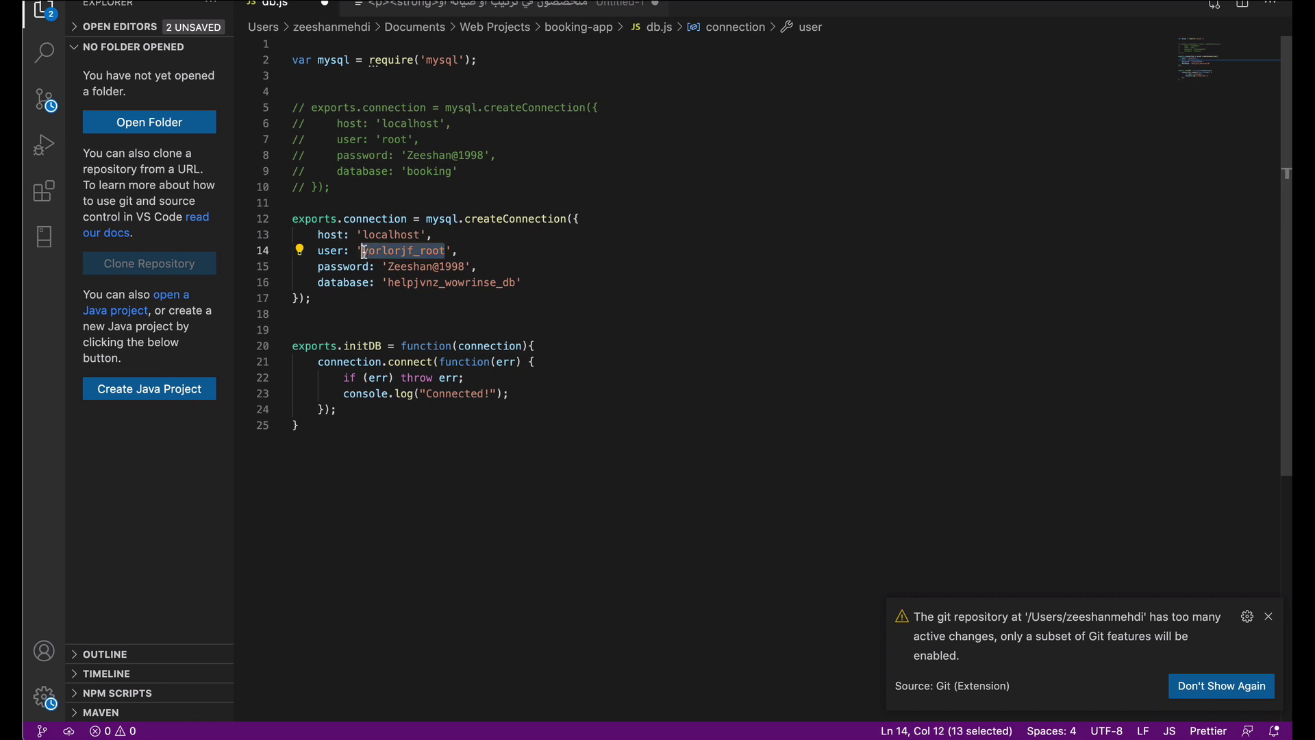
{"action": "key", "text": "super+v"}
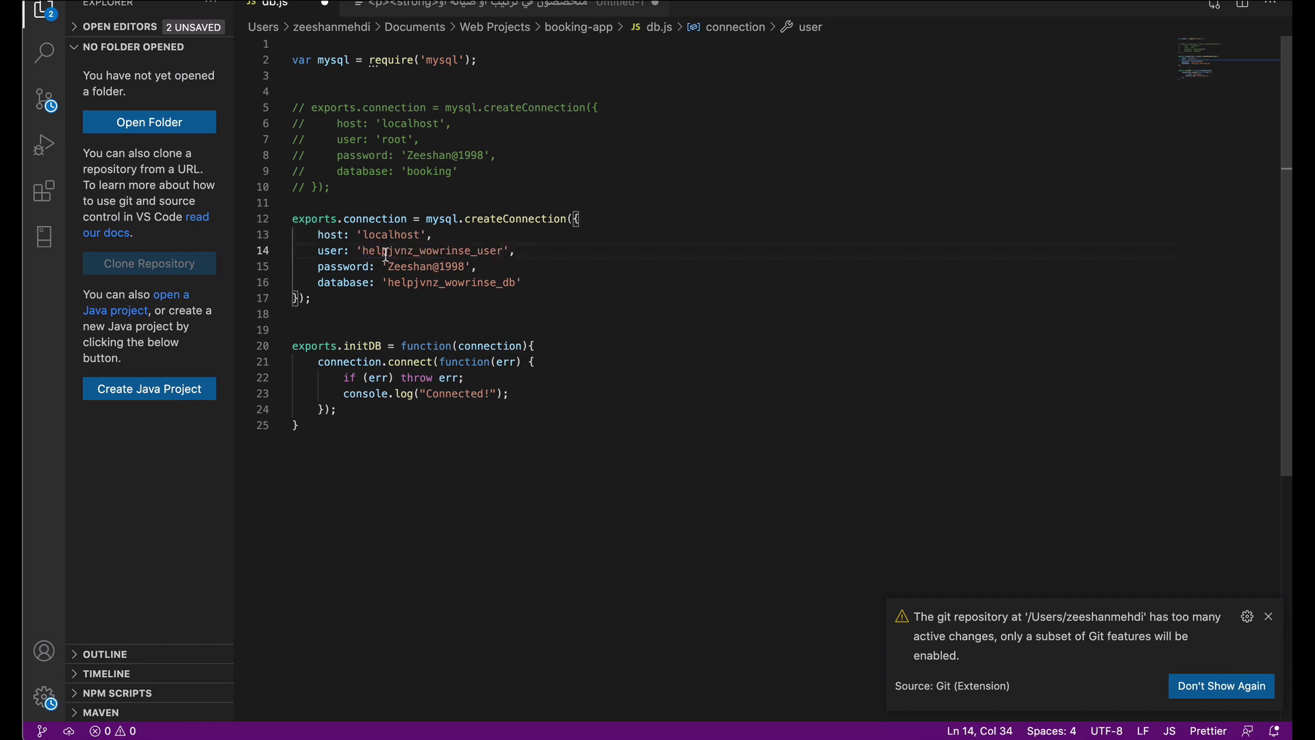
{"action": "left_click_drag", "start_coordinate": [504, 251], "coordinate": [364, 252]}
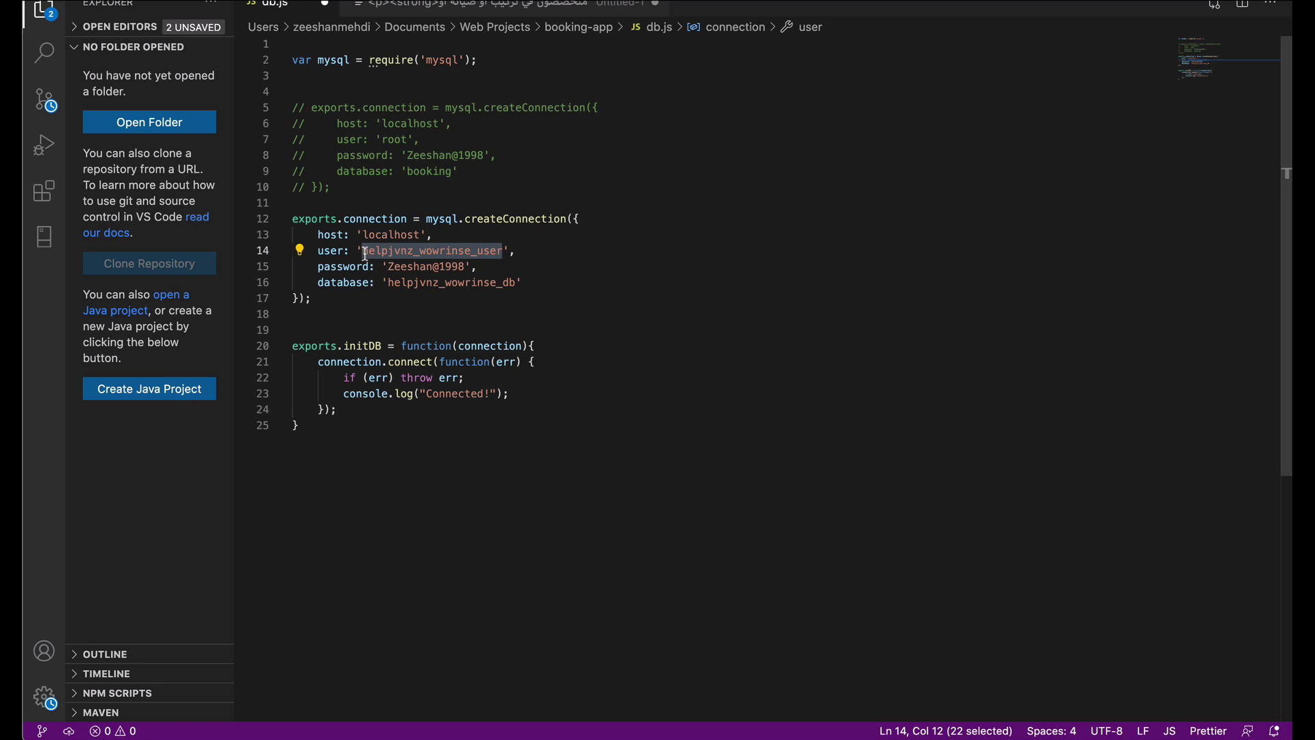
{"action": "key", "text": "Right"}
Step: Check phpMyAdmin and the cPanel home page in the browser, then save db.js
{"action": "mouse_move", "coordinate": [463, 736]}
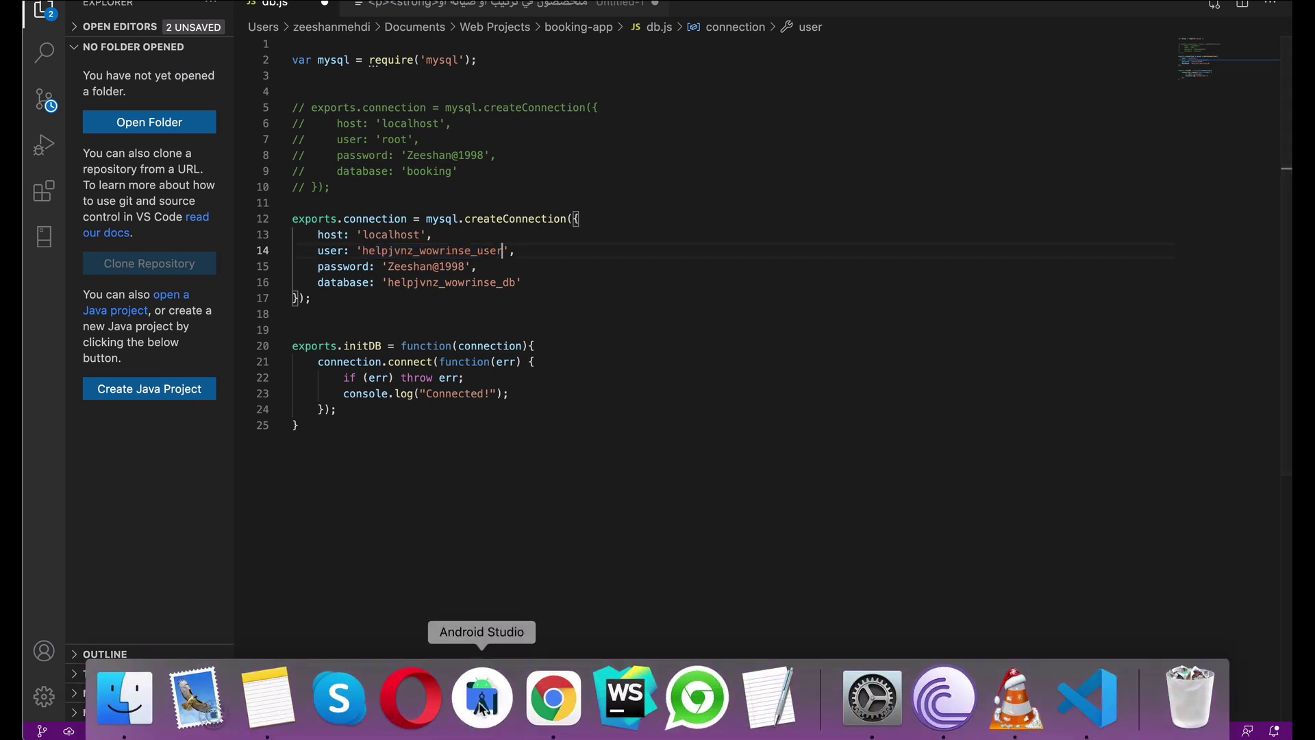
{"action": "left_click", "coordinate": [554, 703]}
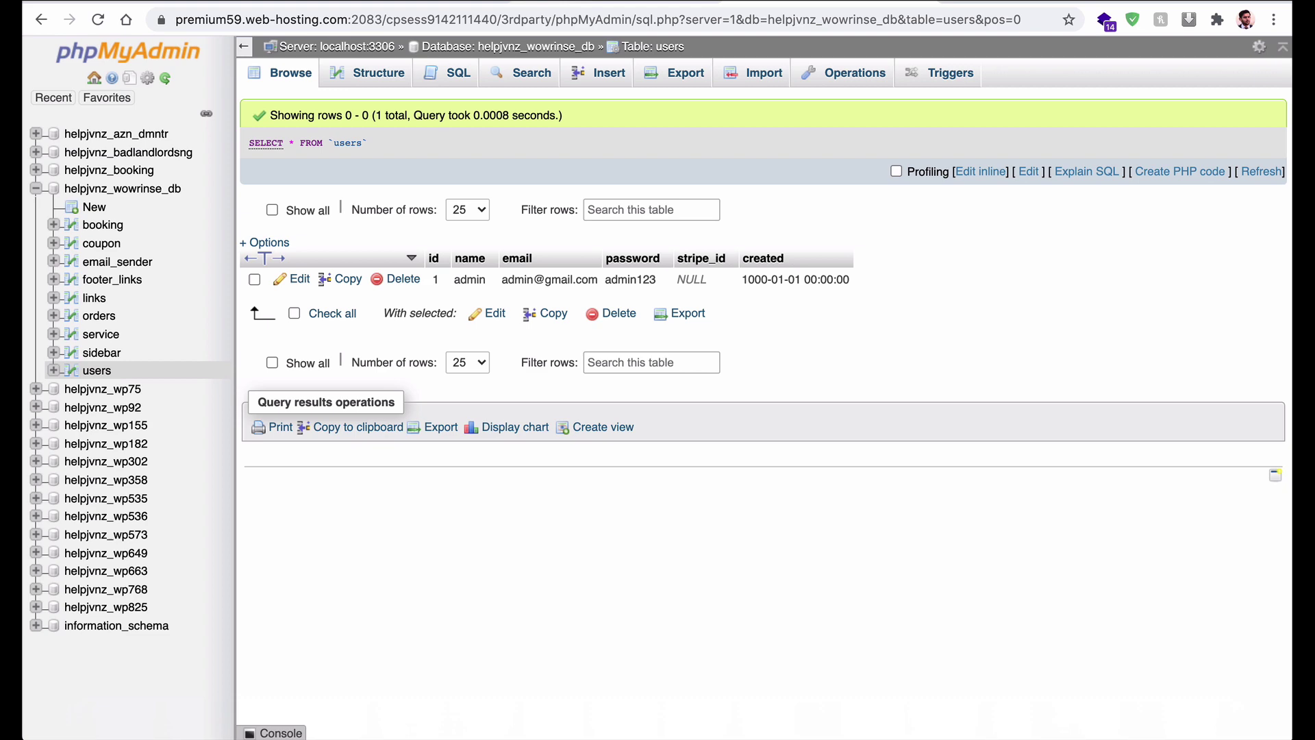
{"action": "key", "text": "ctrl+shift+Tab"}
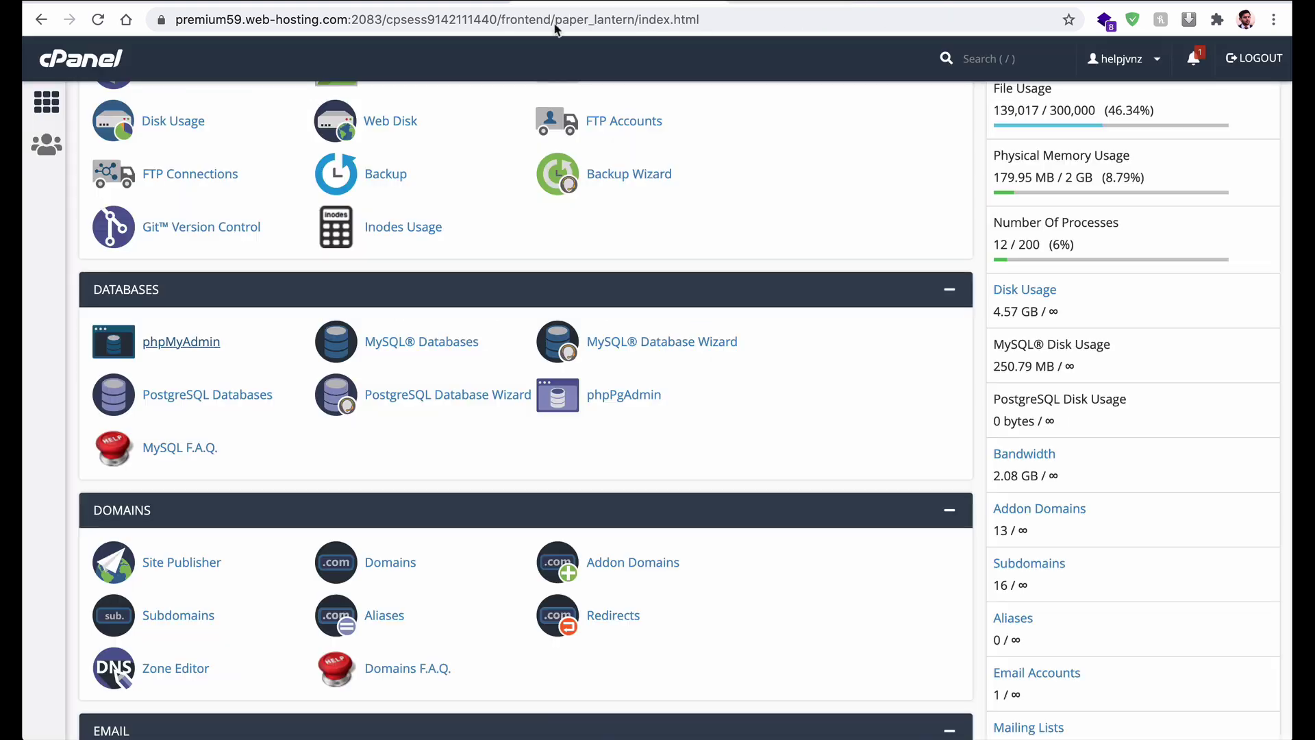
{"action": "mouse_move", "coordinate": [473, 736]}
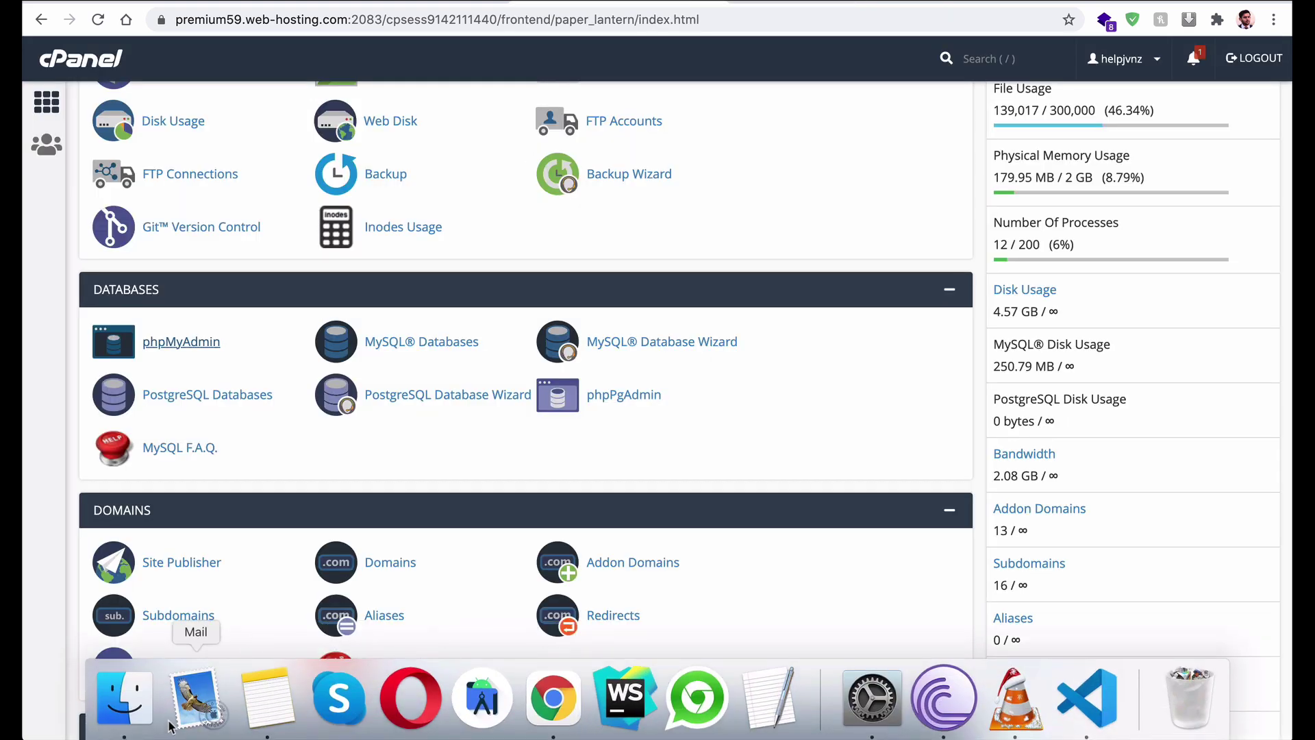
{"action": "left_click", "coordinate": [1087, 702]}
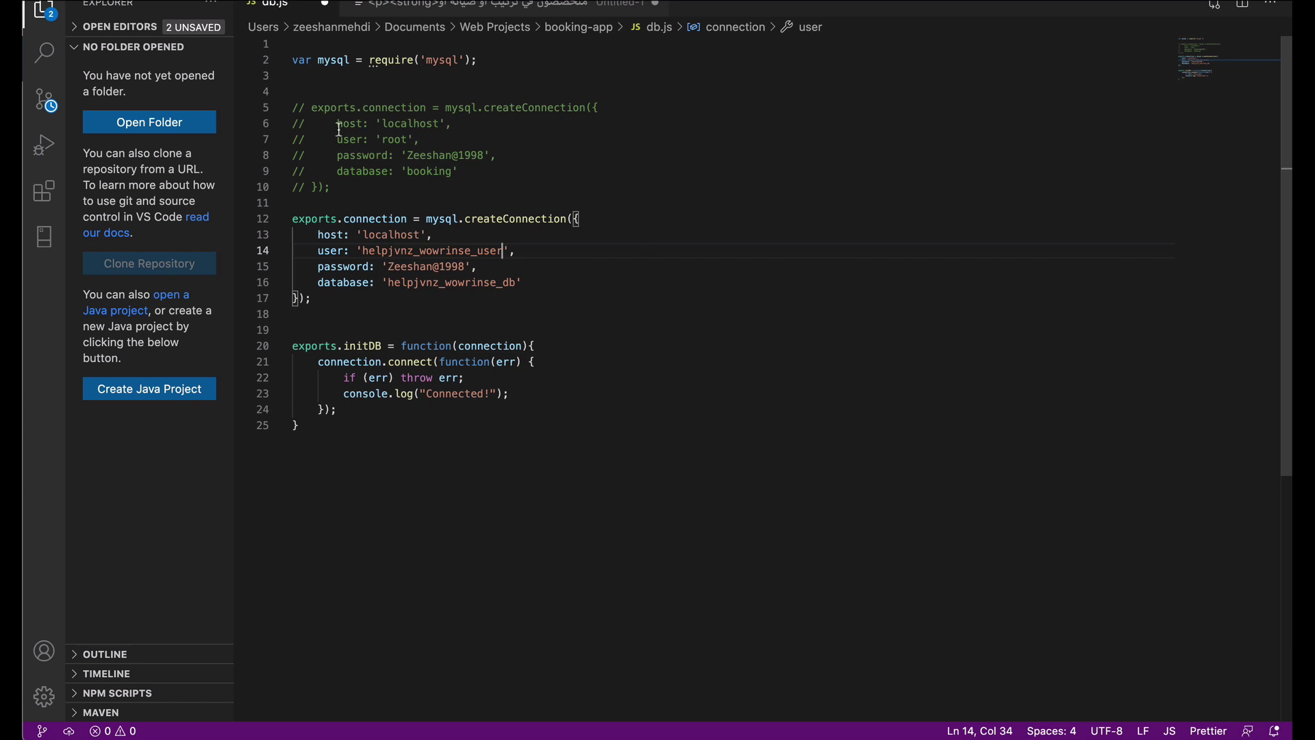
{"action": "key", "text": "super+s"}
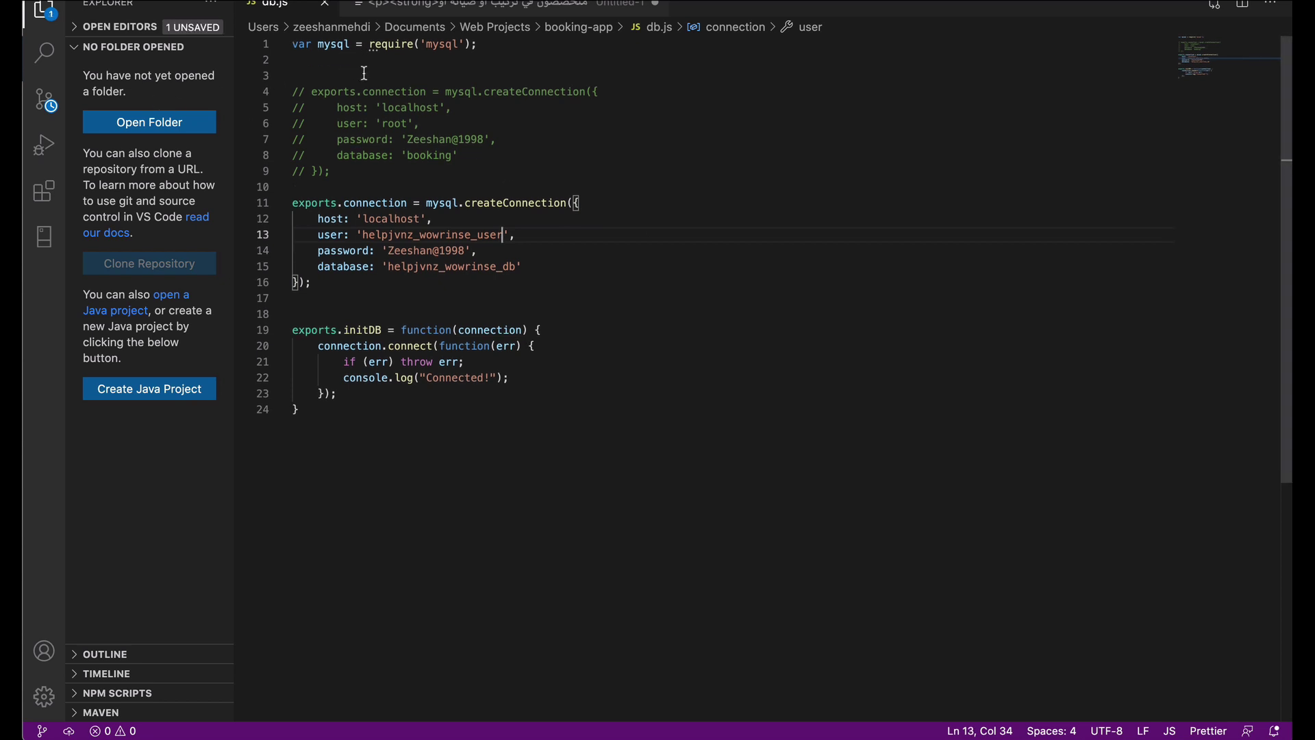
Step: Quit Visual Studio Code and return Finder to the Web Projects folder
{"action": "left_click", "coordinate": [82, 0]}
{"action": "left_click", "coordinate": [109, 137]}
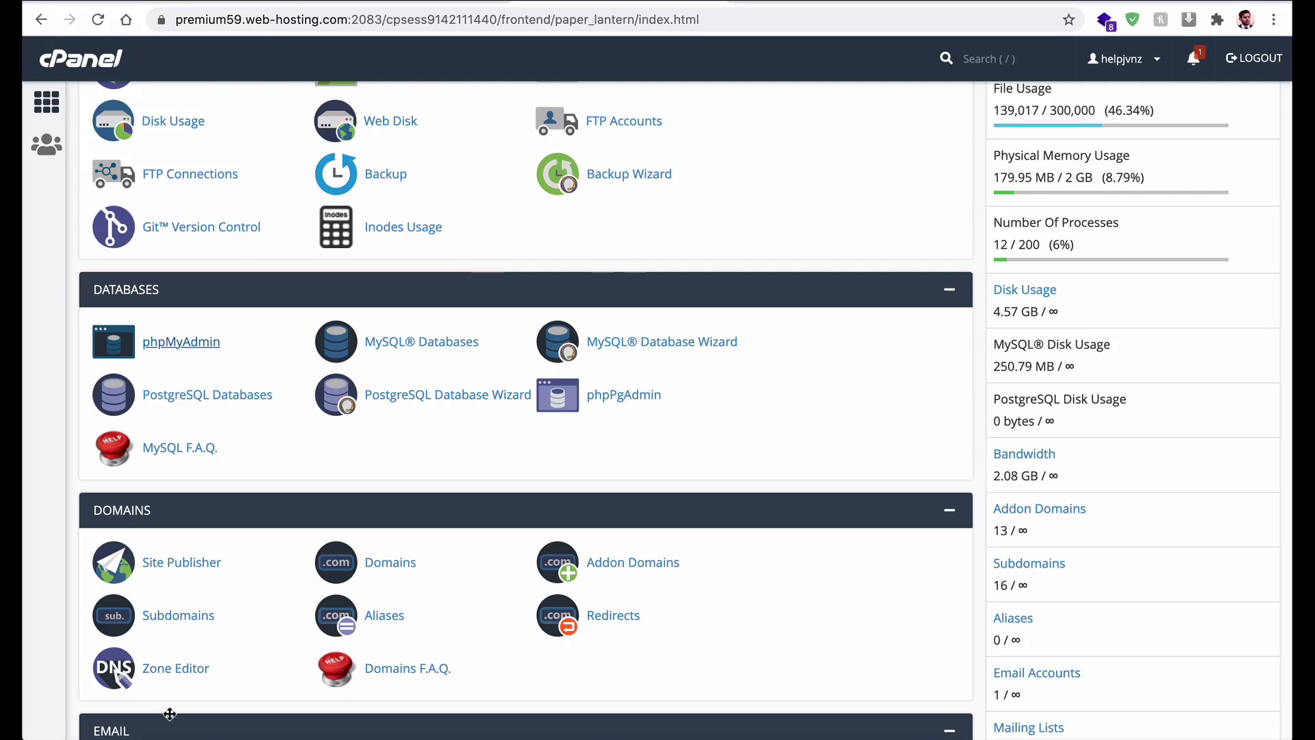
{"action": "left_click", "coordinate": [161, 726]}
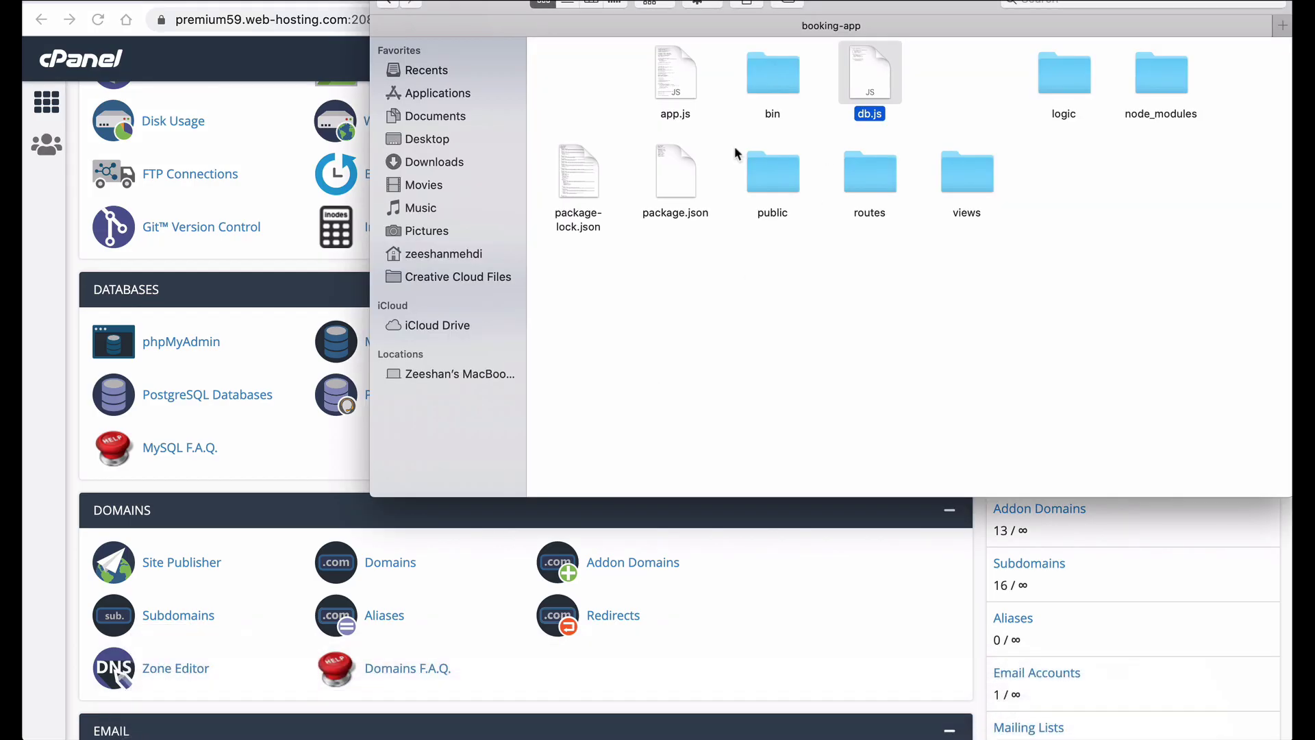
{"action": "left_click", "coordinate": [387, 7]}
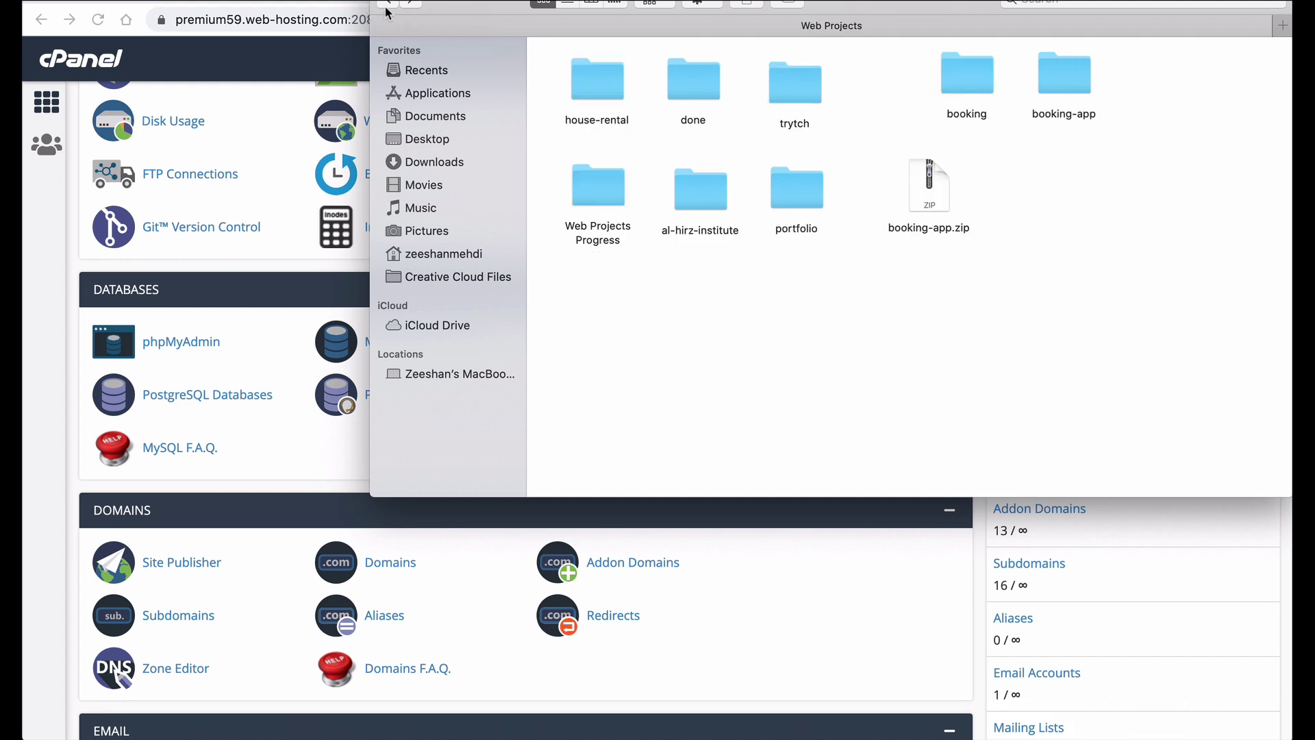
Step: Move the old booking-app.zip to Trash, leaving the booking-app folder
{"action": "left_click", "coordinate": [1055, 72]}
{"action": "left_click", "coordinate": [943, 189]}
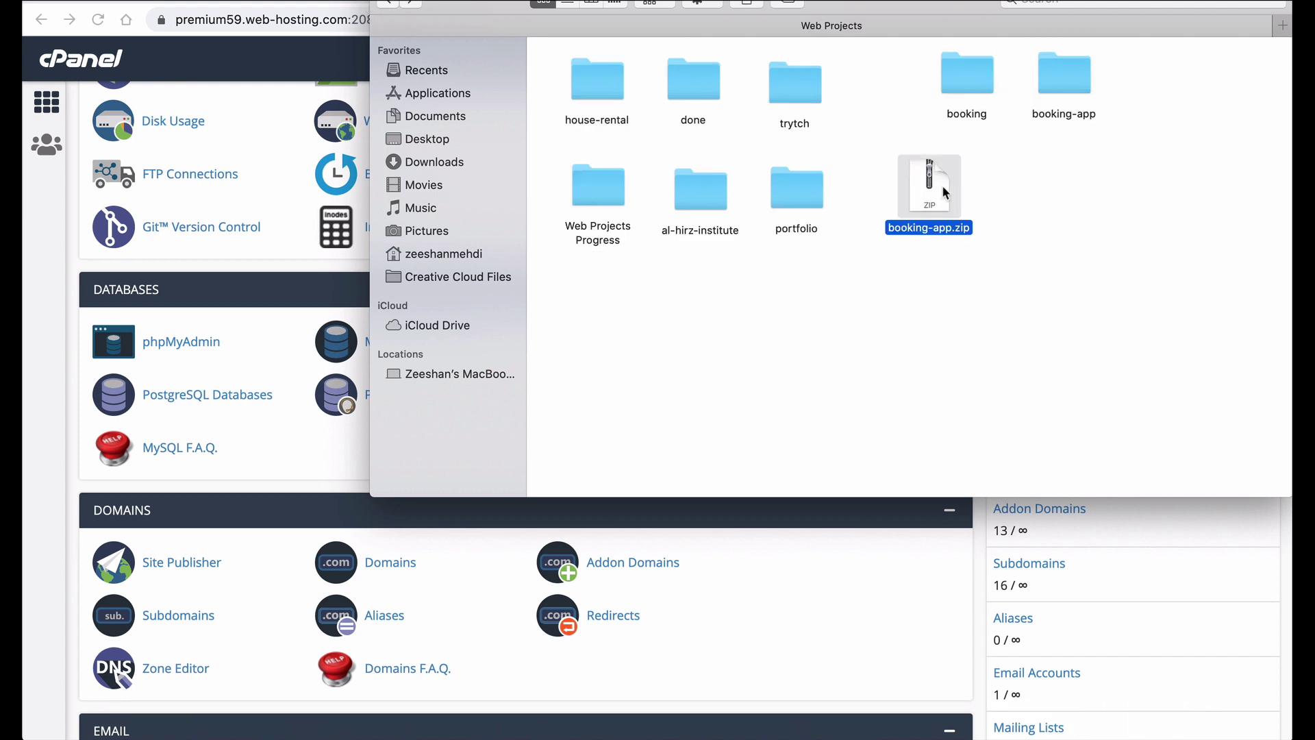
{"action": "key", "text": "super+BackSpace"}
{"action": "left_click_drag", "start_coordinate": [1046, 88], "coordinate": [920, 179]}
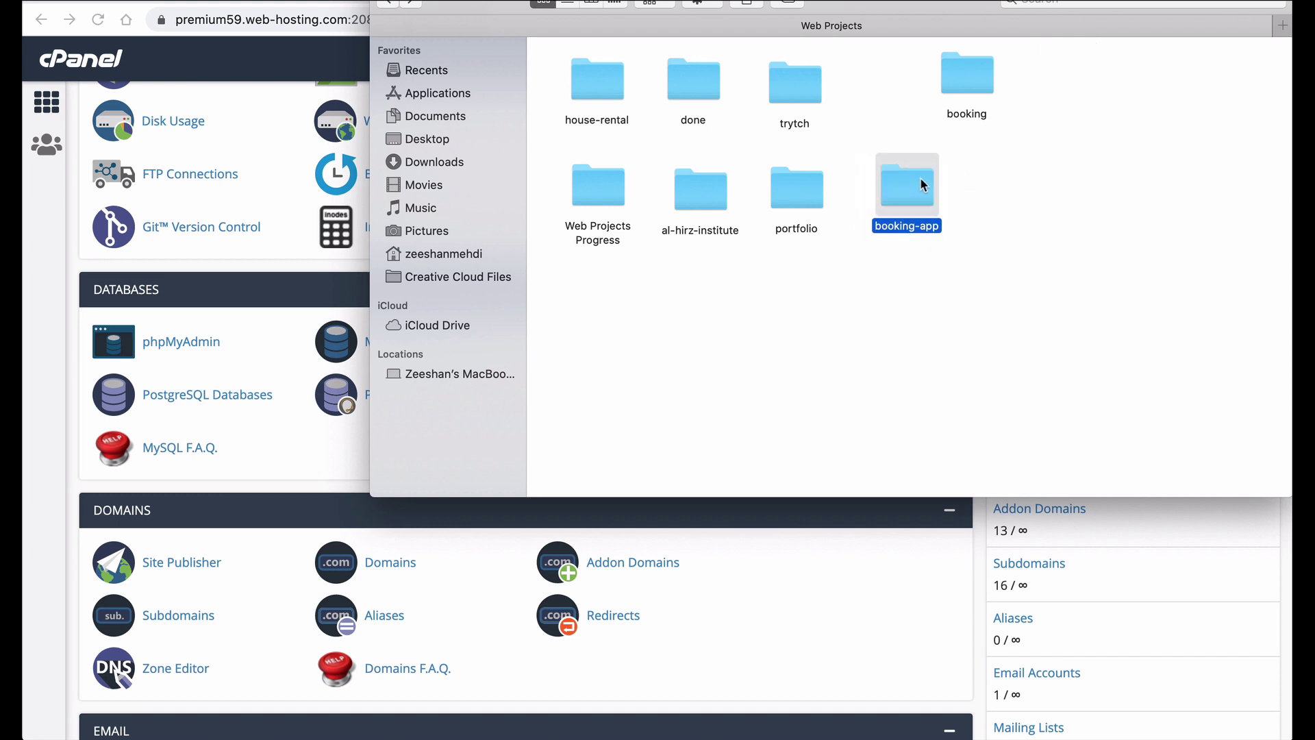
{"action": "right_click", "coordinate": [924, 185]}
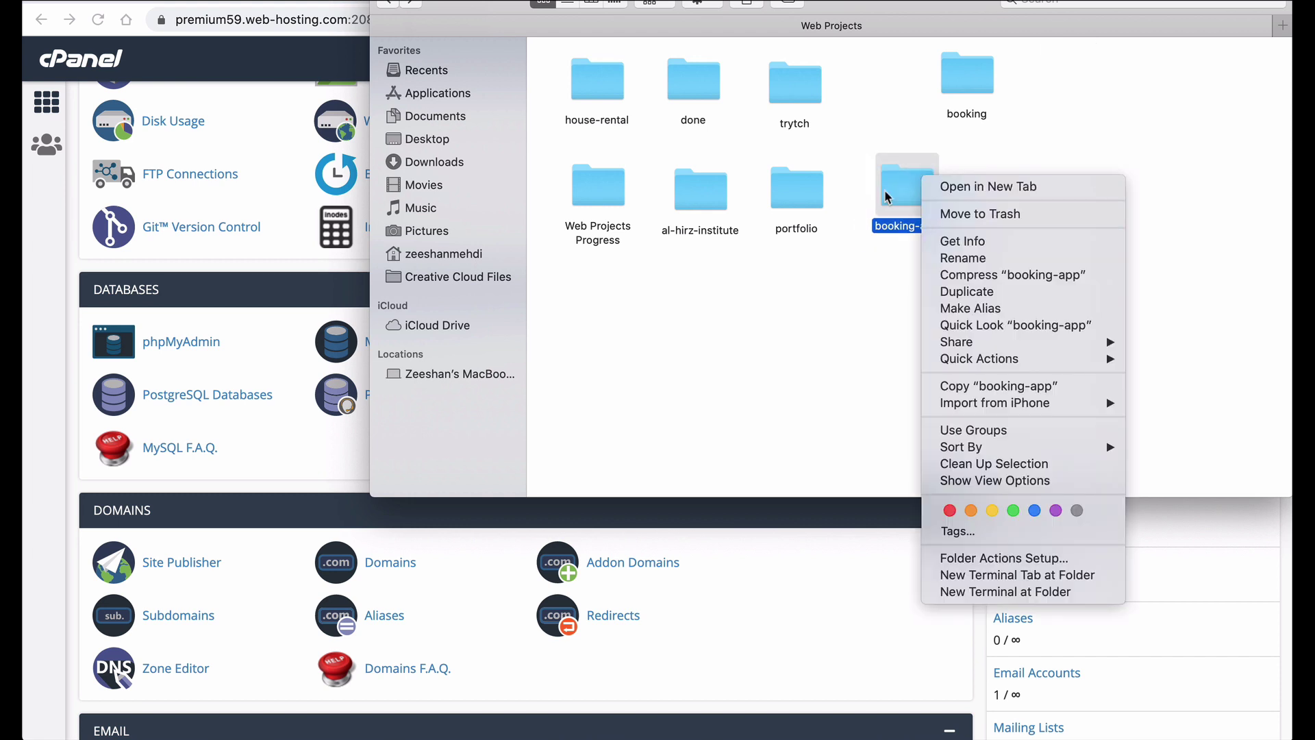
{"action": "left_click", "coordinate": [1012, 137]}
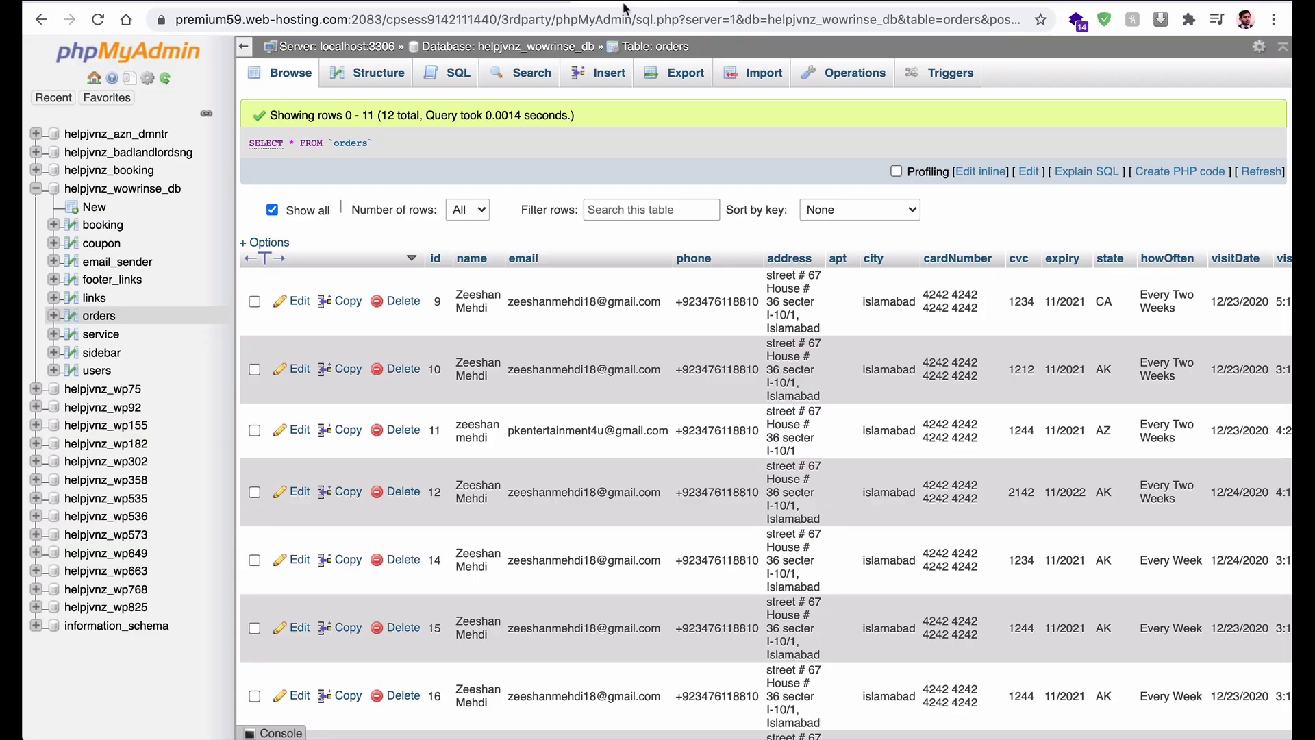
Step: Check all twelve rows of the orders table and delete them, confirming with Yes
{"action": "scroll", "coordinate": [629, 165], "scroll_direction": "down", "scroll_amount": 3}
{"action": "scroll", "coordinate": [629, 165], "scroll_direction": "up", "scroll_amount": 3}
{"action": "left_click", "coordinate": [100, 318]}
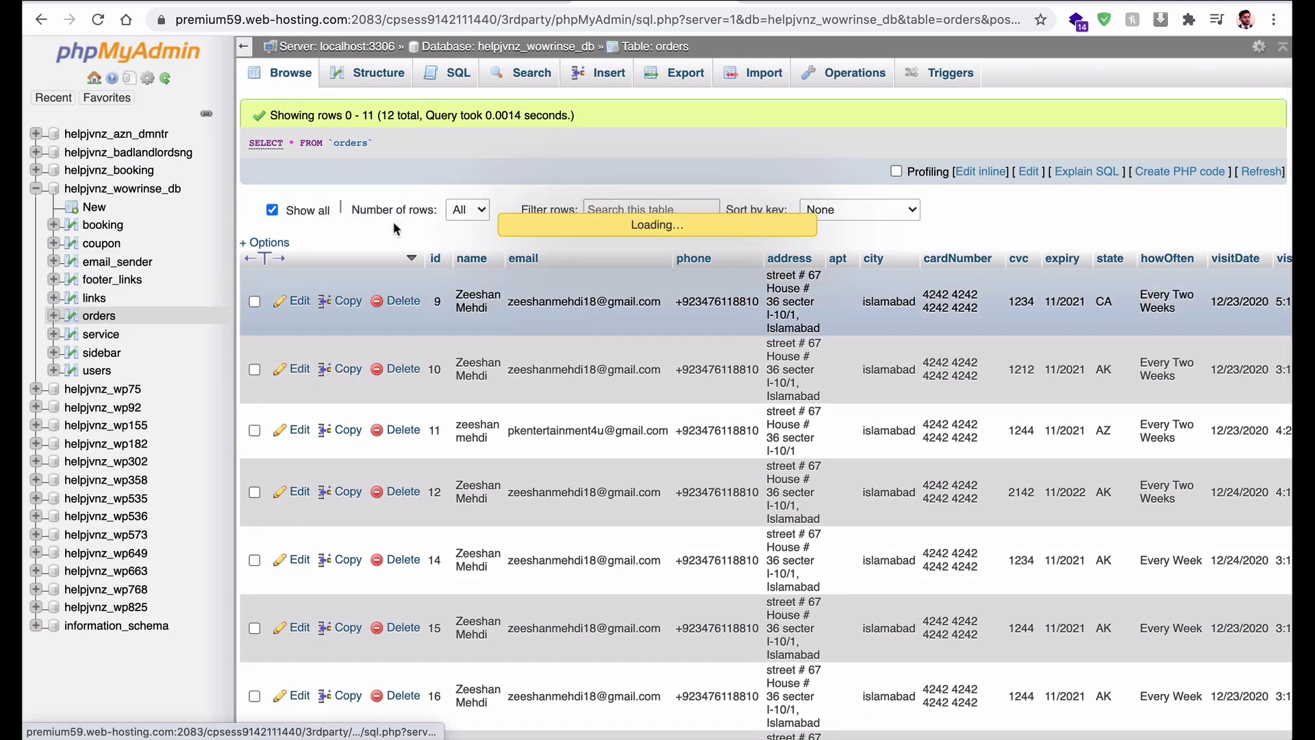
{"action": "scroll", "coordinate": [254, 305], "scroll_direction": "down", "scroll_amount": 10}
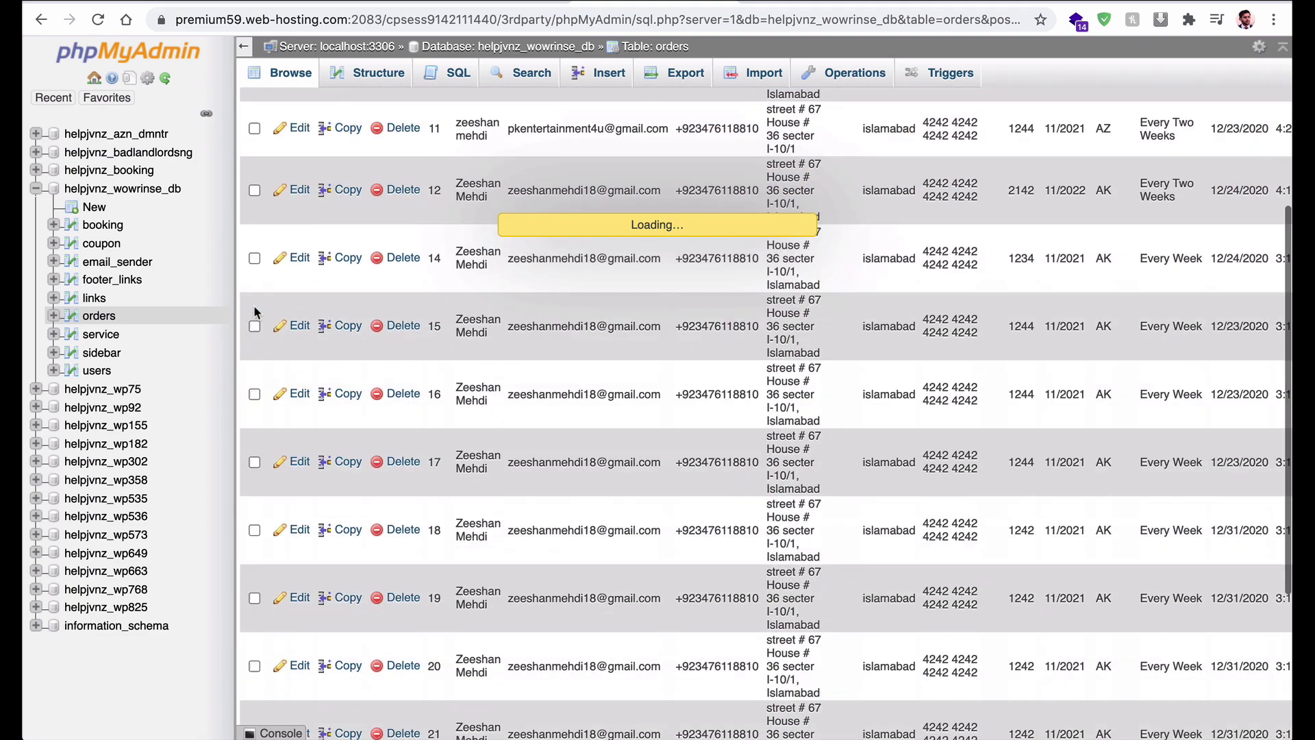
{"action": "scroll", "coordinate": [335, 558], "scroll_direction": "down", "scroll_amount": 8}
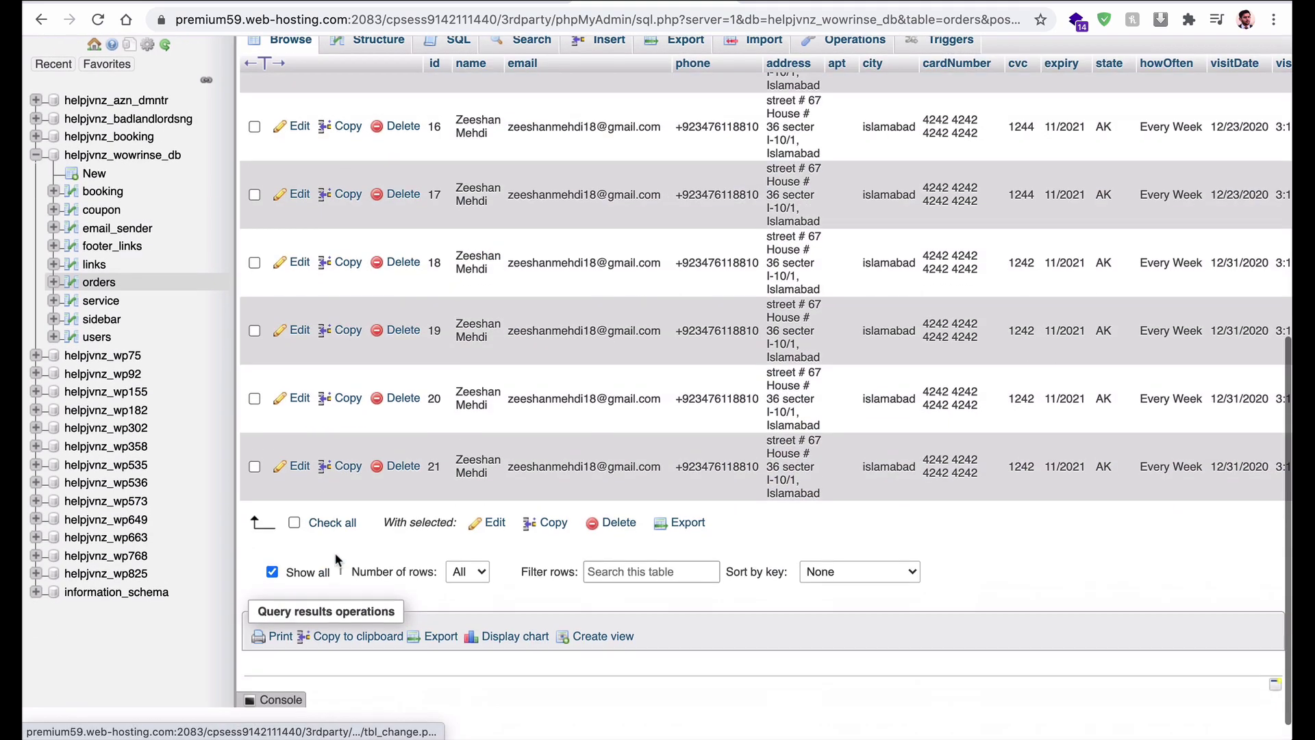
{"action": "left_click", "coordinate": [294, 555]}
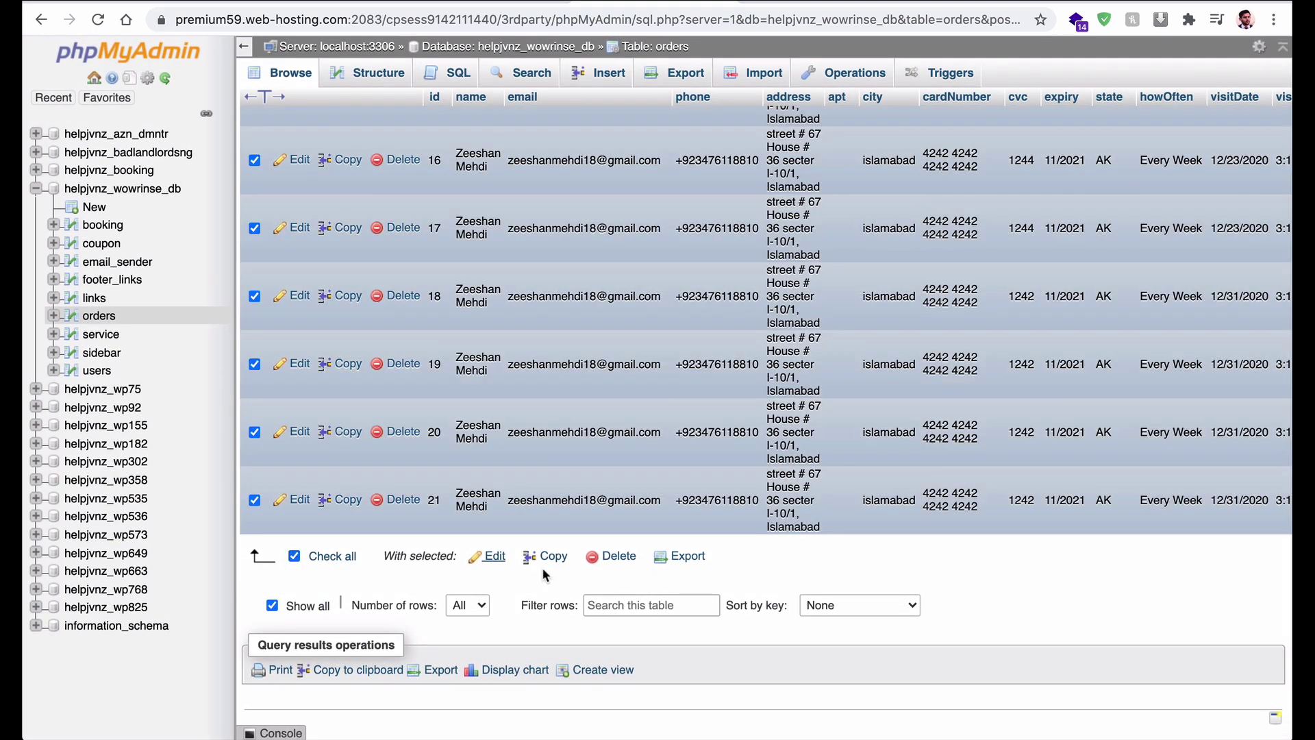
{"action": "left_click", "coordinate": [628, 558]}
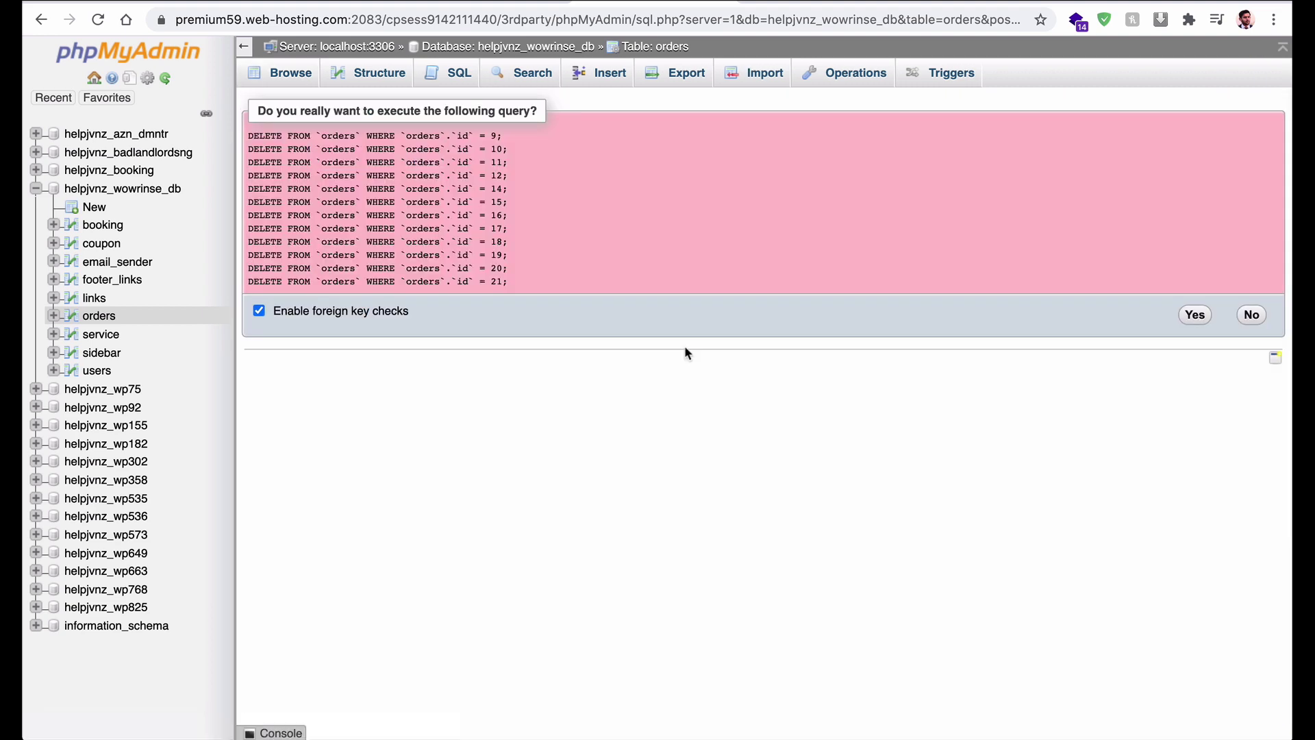
{"action": "left_click", "coordinate": [1195, 317]}
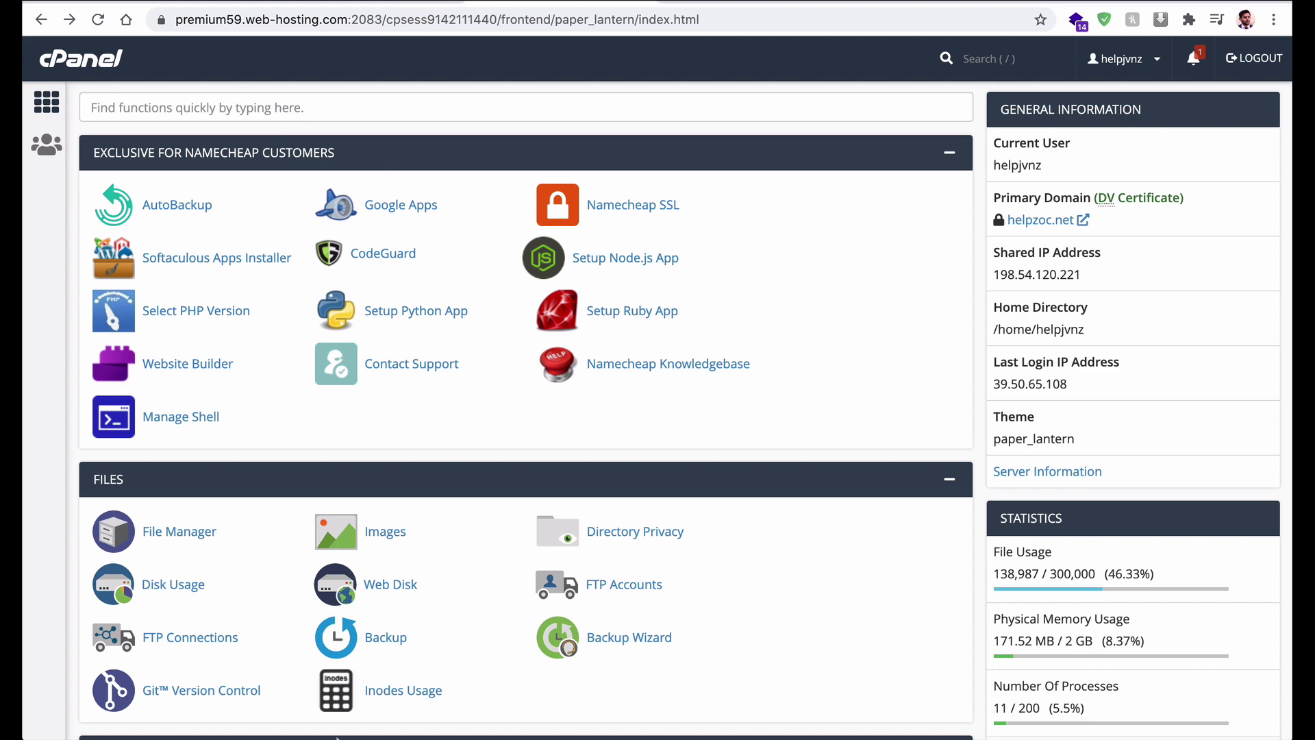
Step: Compress the booking-app folder into booking-app.zip, then launch File Manager from cPanel
{"action": "mouse_move", "coordinate": [197, 726]}
{"action": "left_click", "coordinate": [138, 722]}
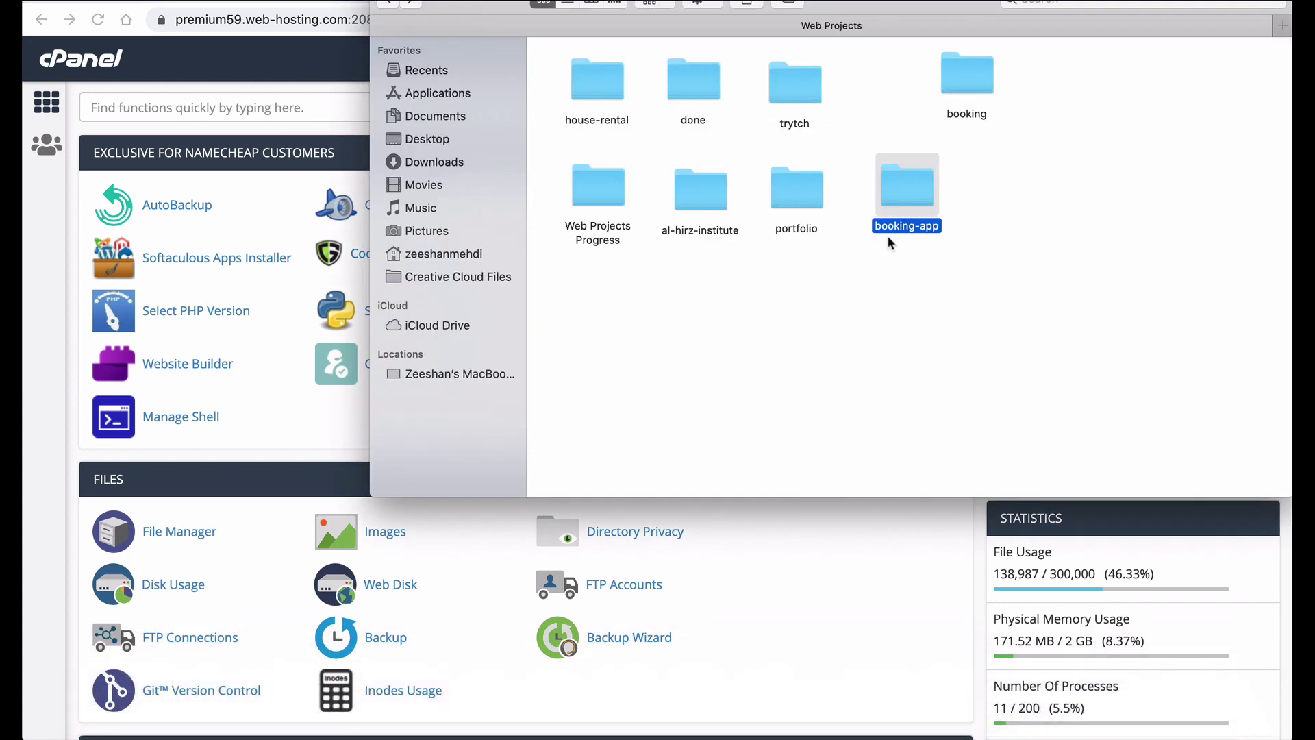
{"action": "right_click", "coordinate": [915, 190]}
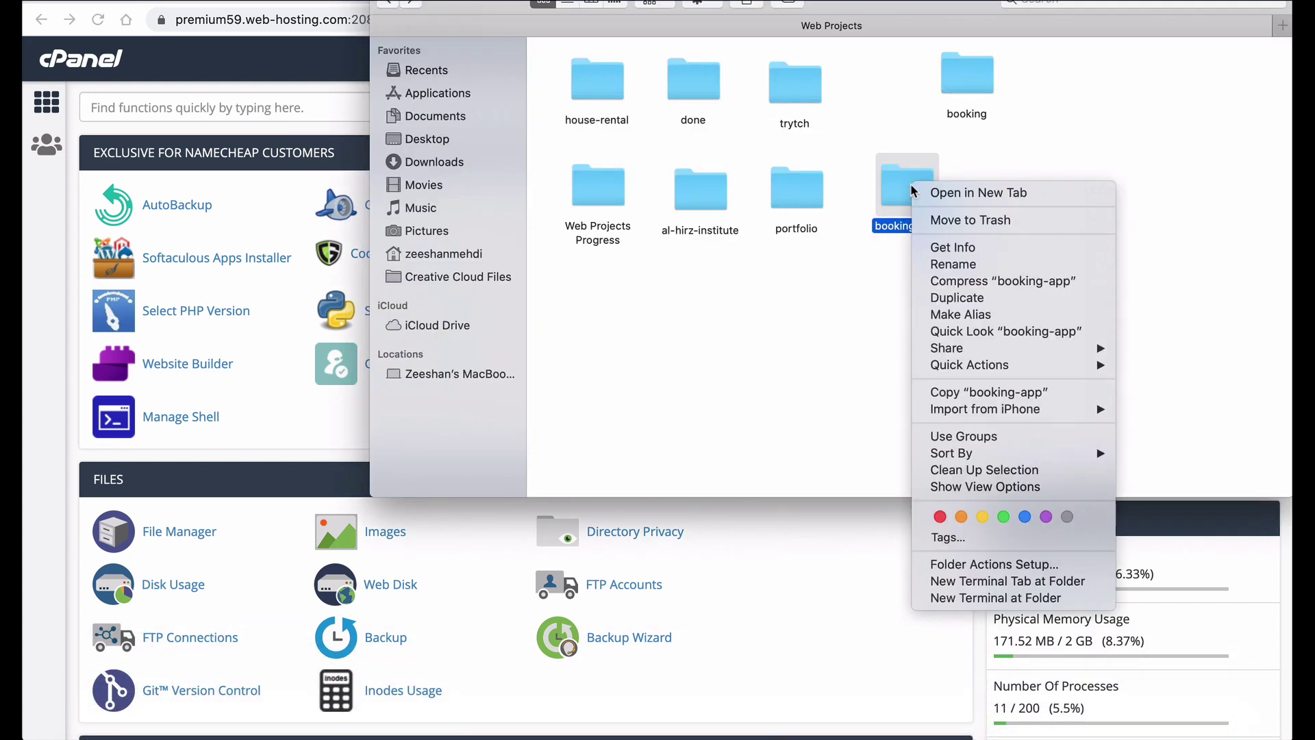
{"action": "left_click", "coordinate": [949, 283]}
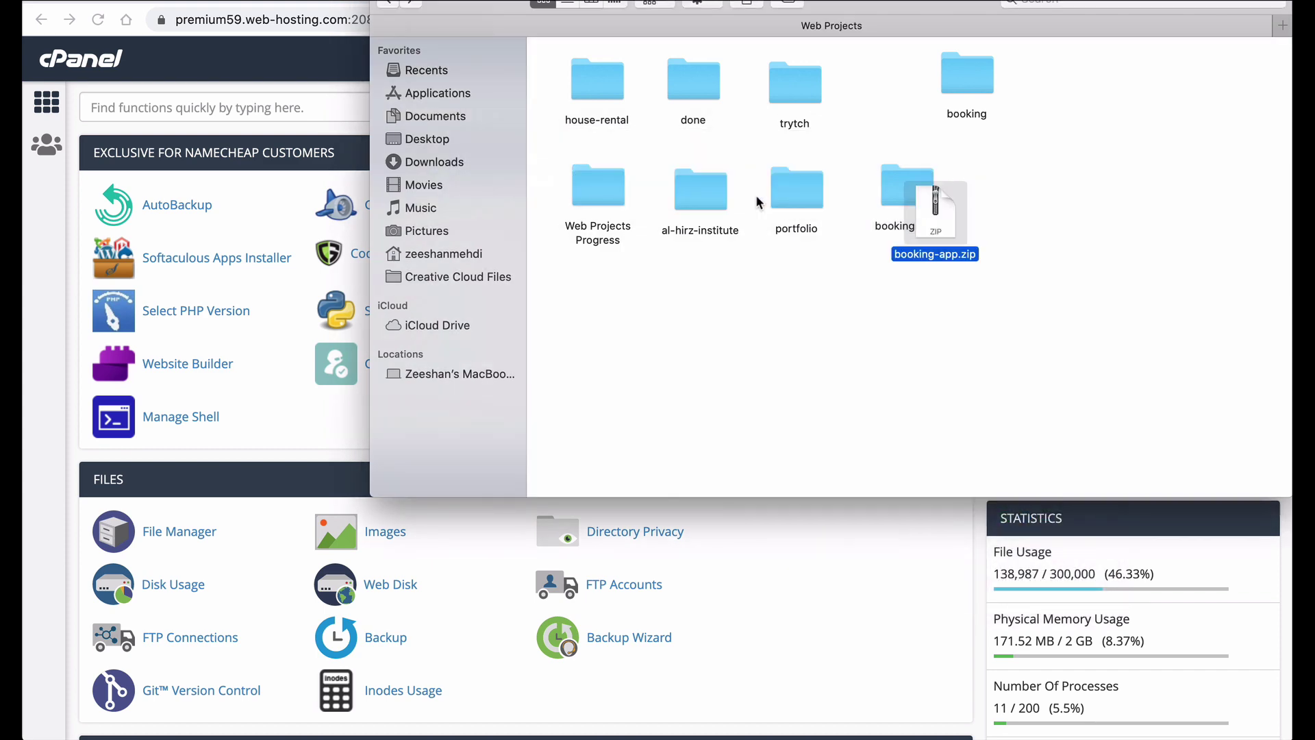
{"action": "left_click", "coordinate": [977, 280]}
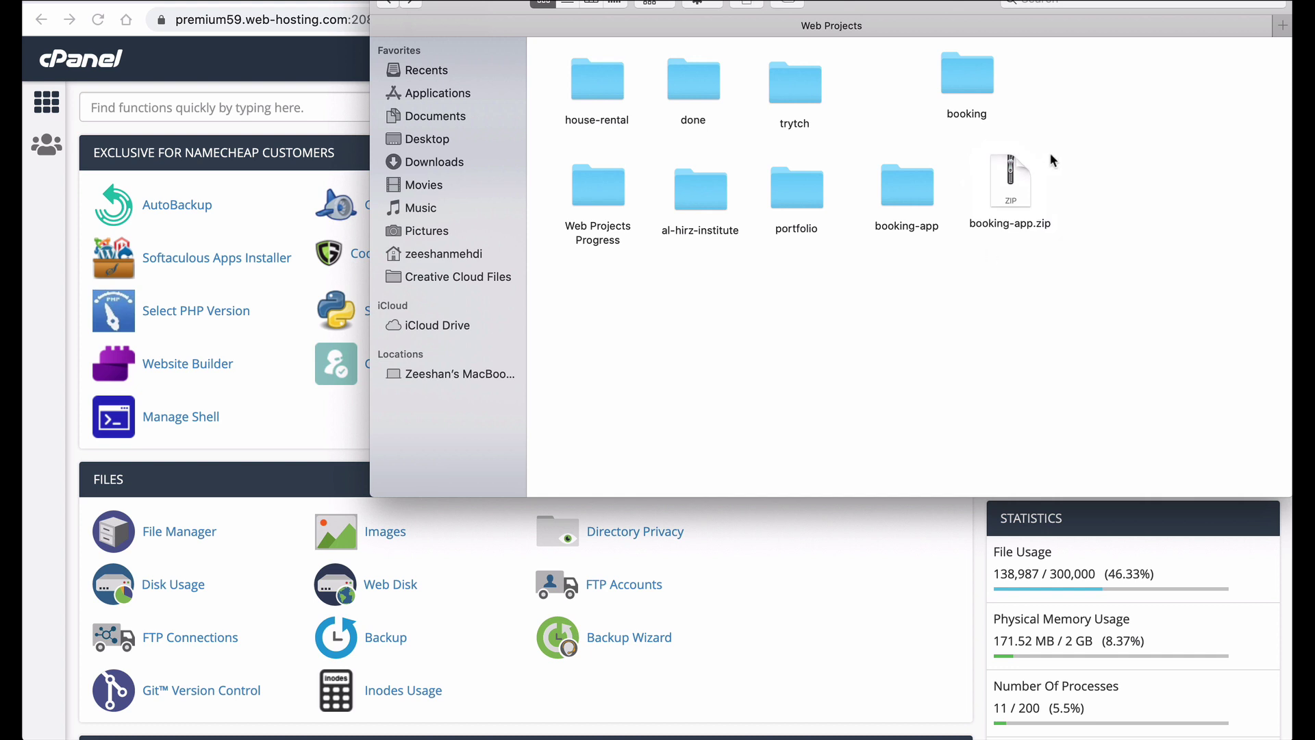
{"action": "left_click", "coordinate": [220, 202]}
{"action": "left_click", "coordinate": [205, 546]}
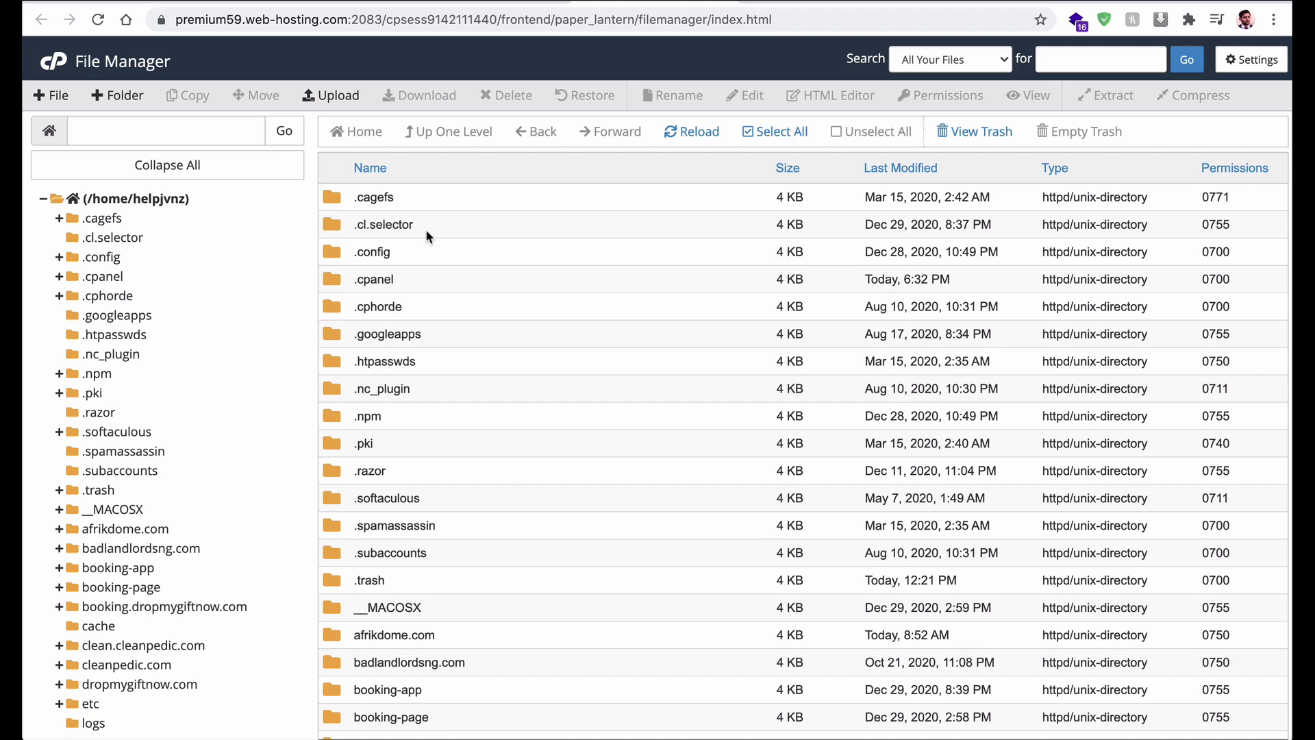
Step: Start an upload into the home directory and bring up the computer file picker
{"action": "left_click", "coordinate": [164, 200]}
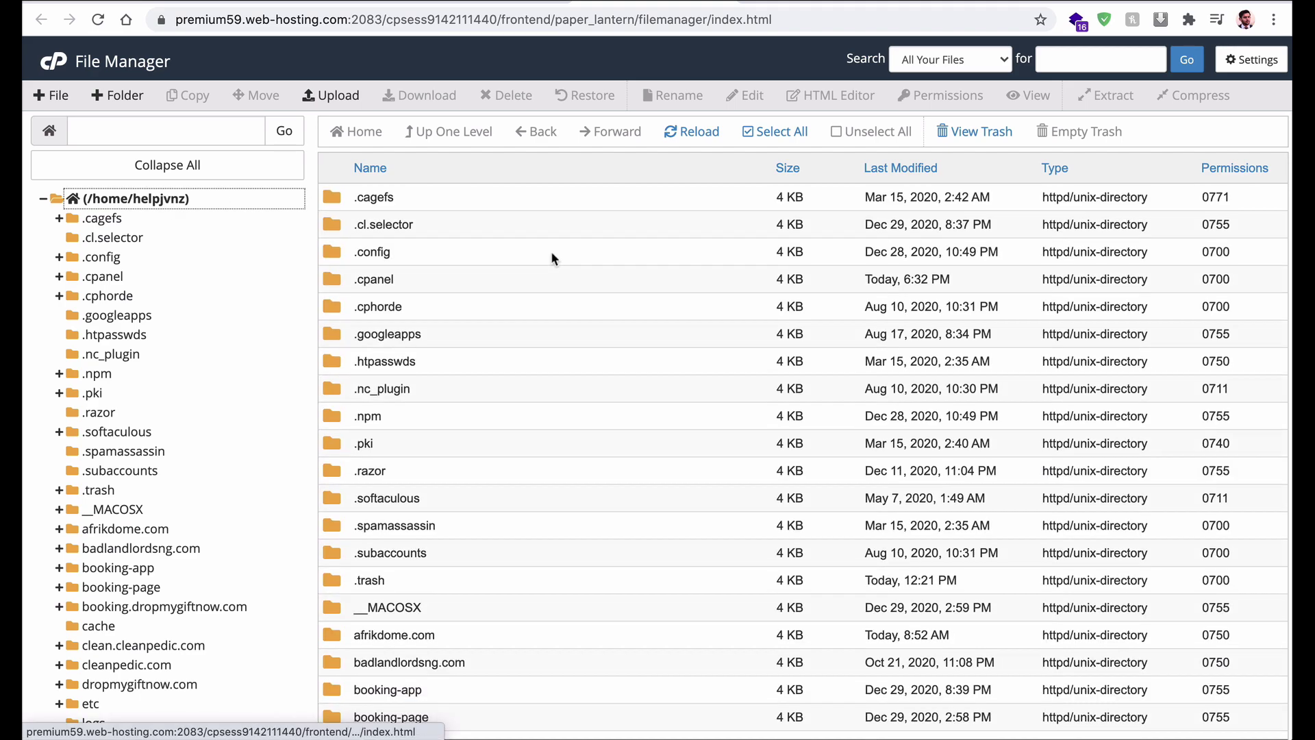
{"action": "scroll", "coordinate": [552, 258], "scroll_direction": "down", "scroll_amount": 15}
{"action": "scroll", "coordinate": [553, 258], "scroll_direction": "up", "scroll_amount": 10}
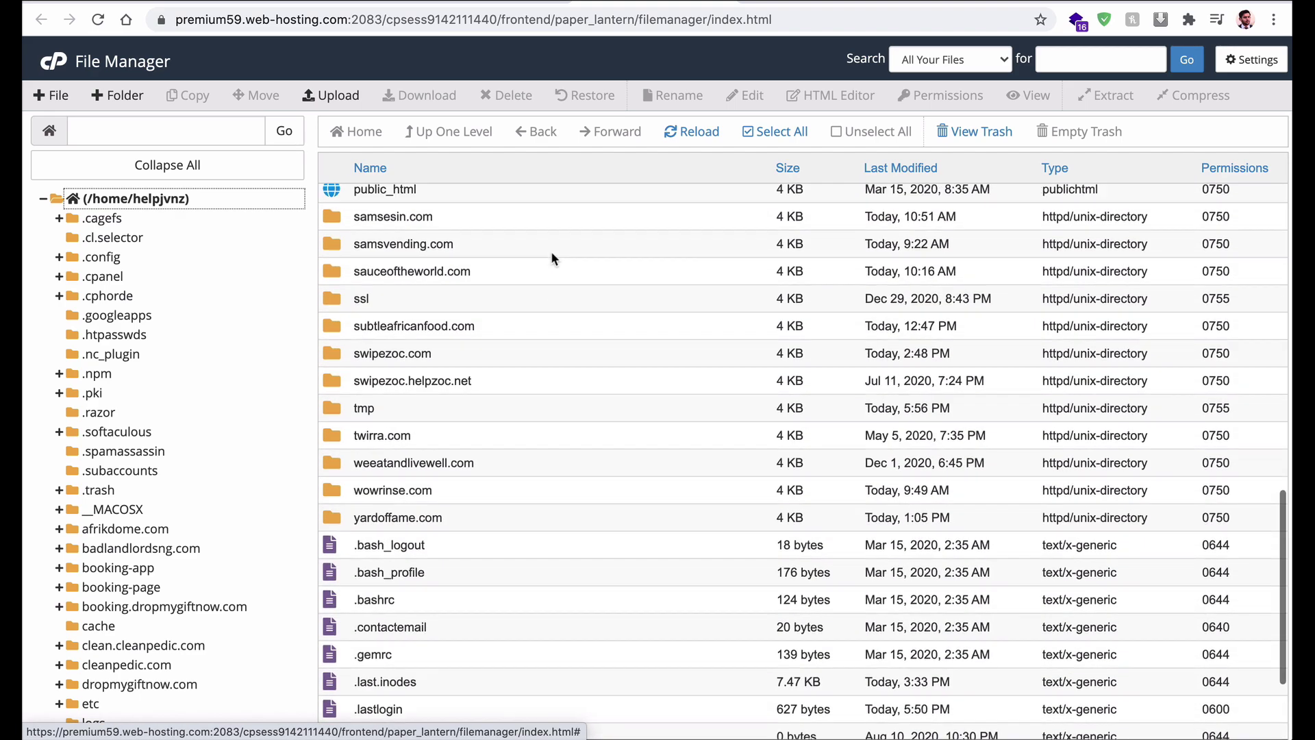
{"action": "scroll", "coordinate": [554, 258], "scroll_direction": "up", "scroll_amount": 4}
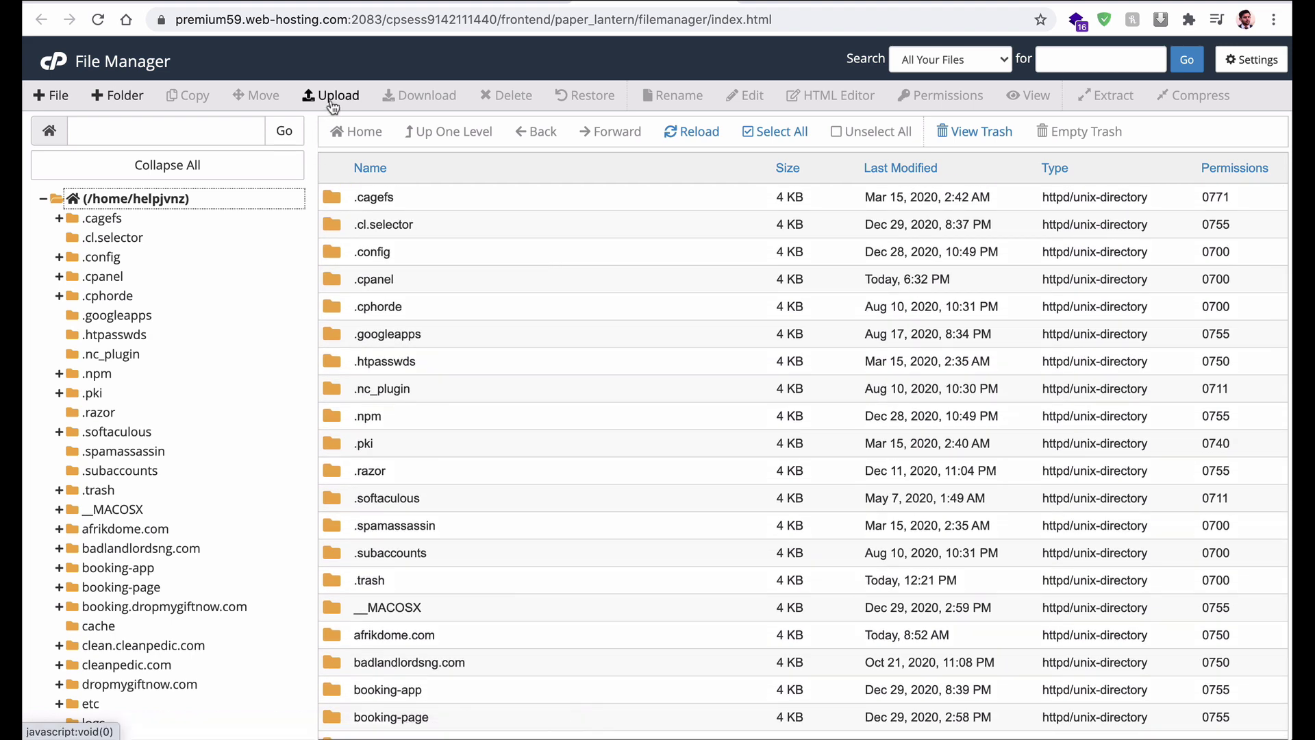
{"action": "left_click", "coordinate": [332, 97]}
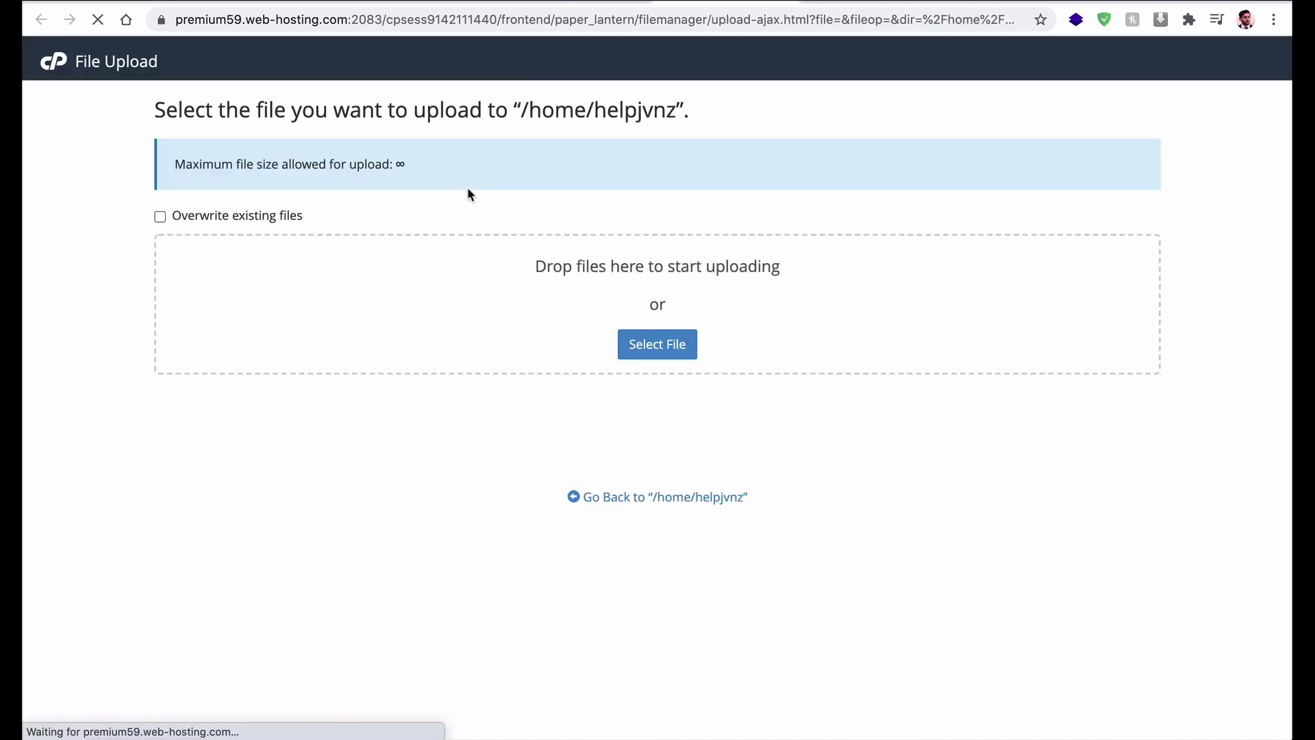
{"action": "left_click", "coordinate": [653, 343]}
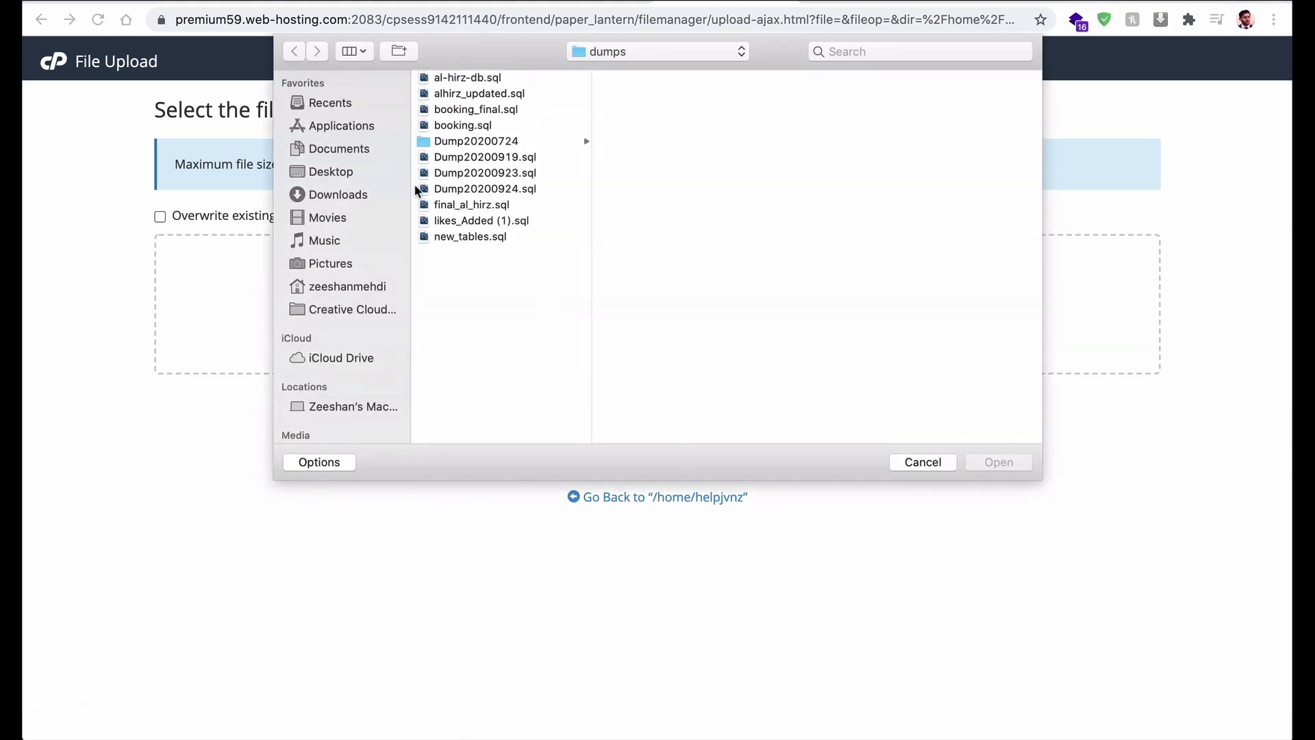
Step: Rename booking-app.zip in Documents > Web Projects to wowrinse.zip and pick it for upload
{"action": "left_click", "coordinate": [346, 152]}
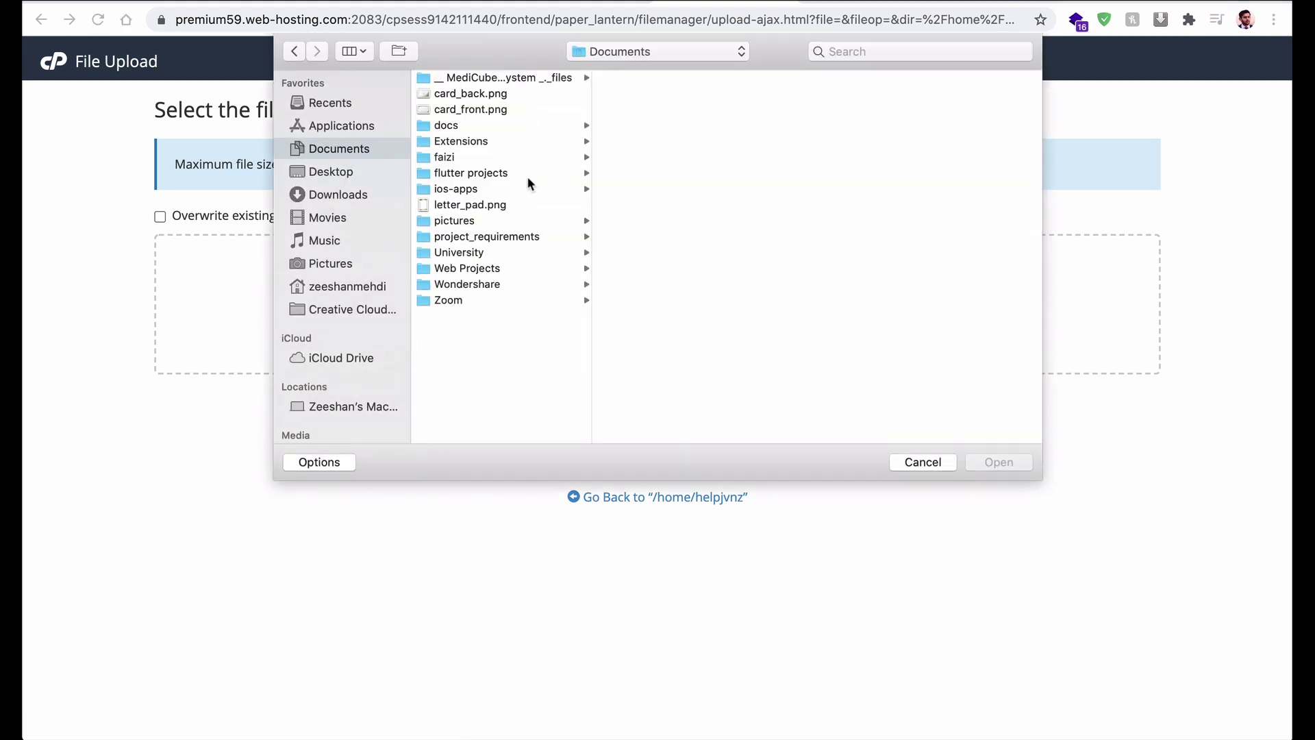
{"action": "left_click", "coordinate": [473, 269]}
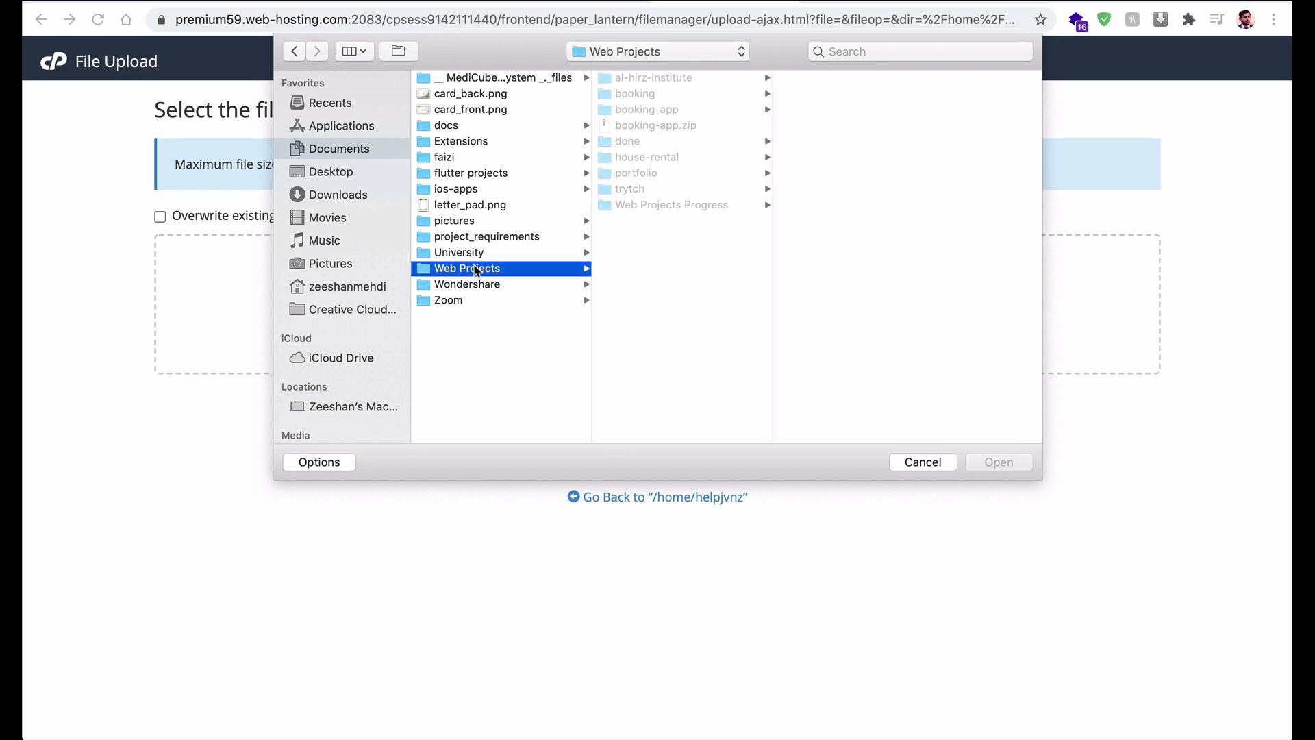
{"action": "right_click", "coordinate": [647, 128]}
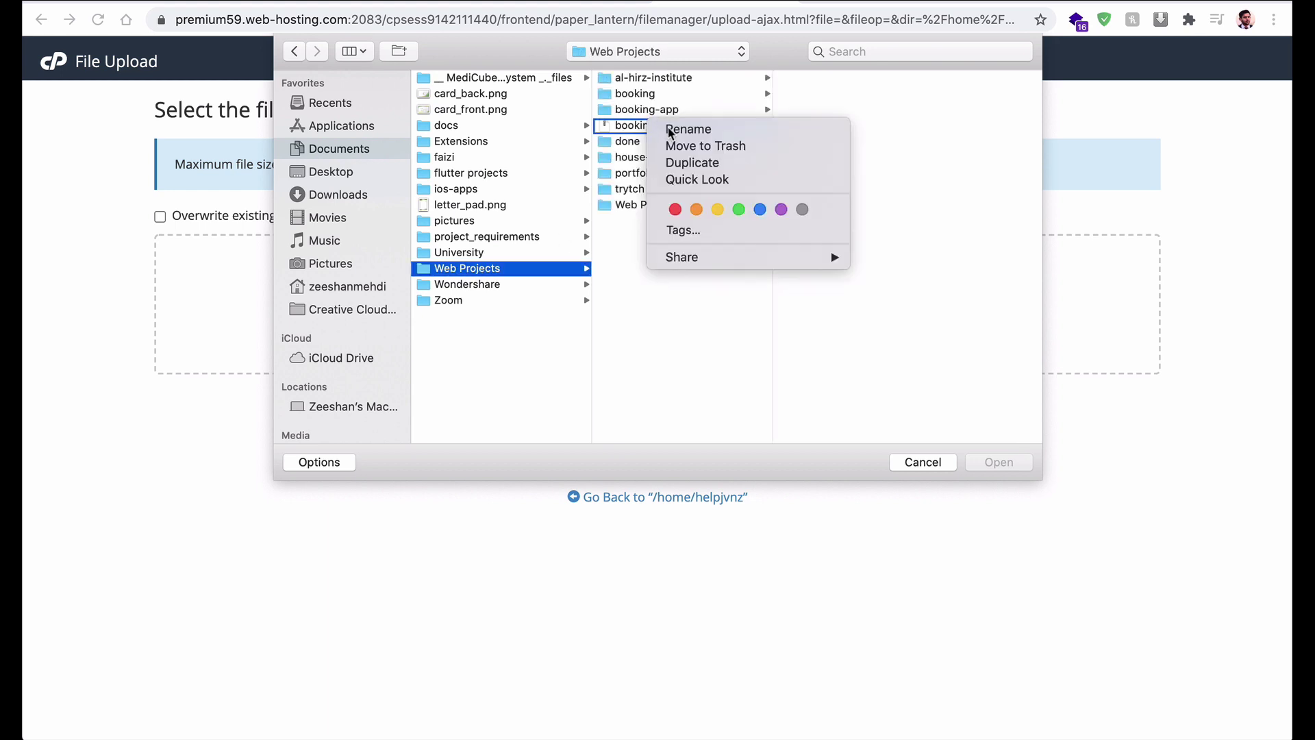
{"action": "left_click", "coordinate": [675, 128]}
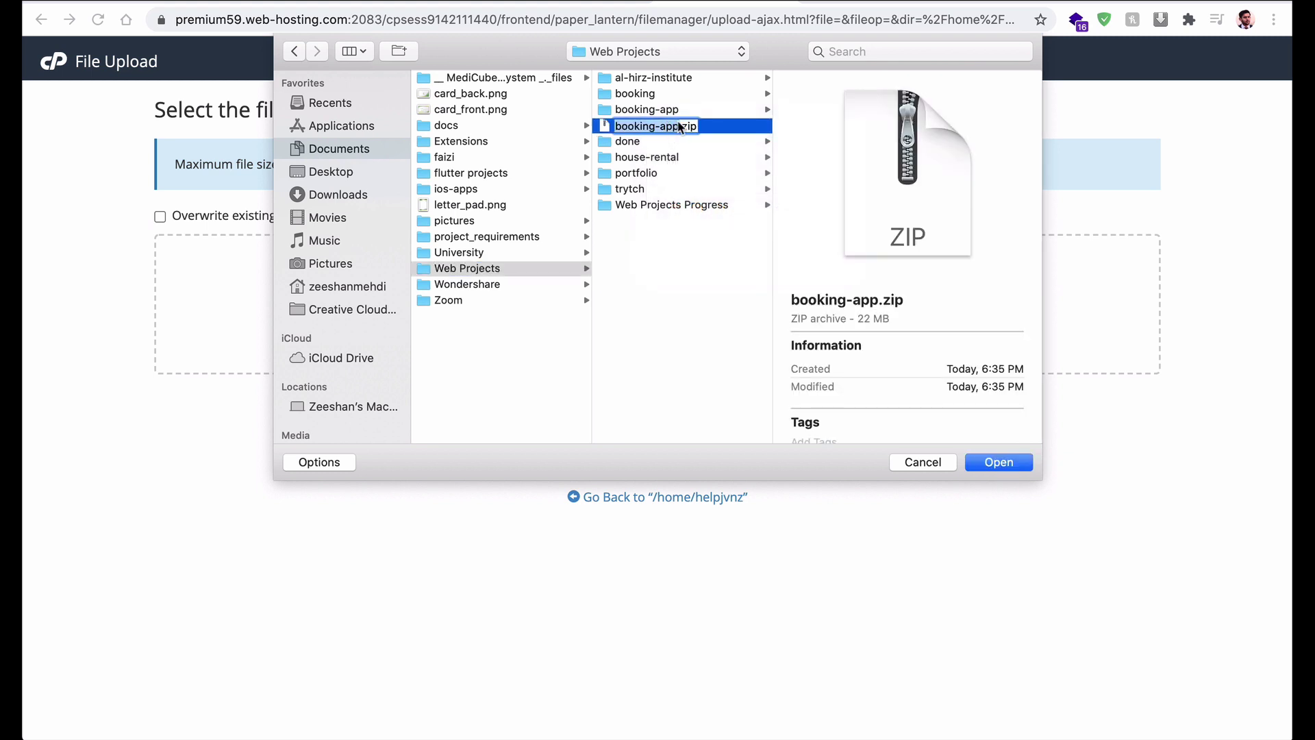
{"action": "type", "text": "wow"}
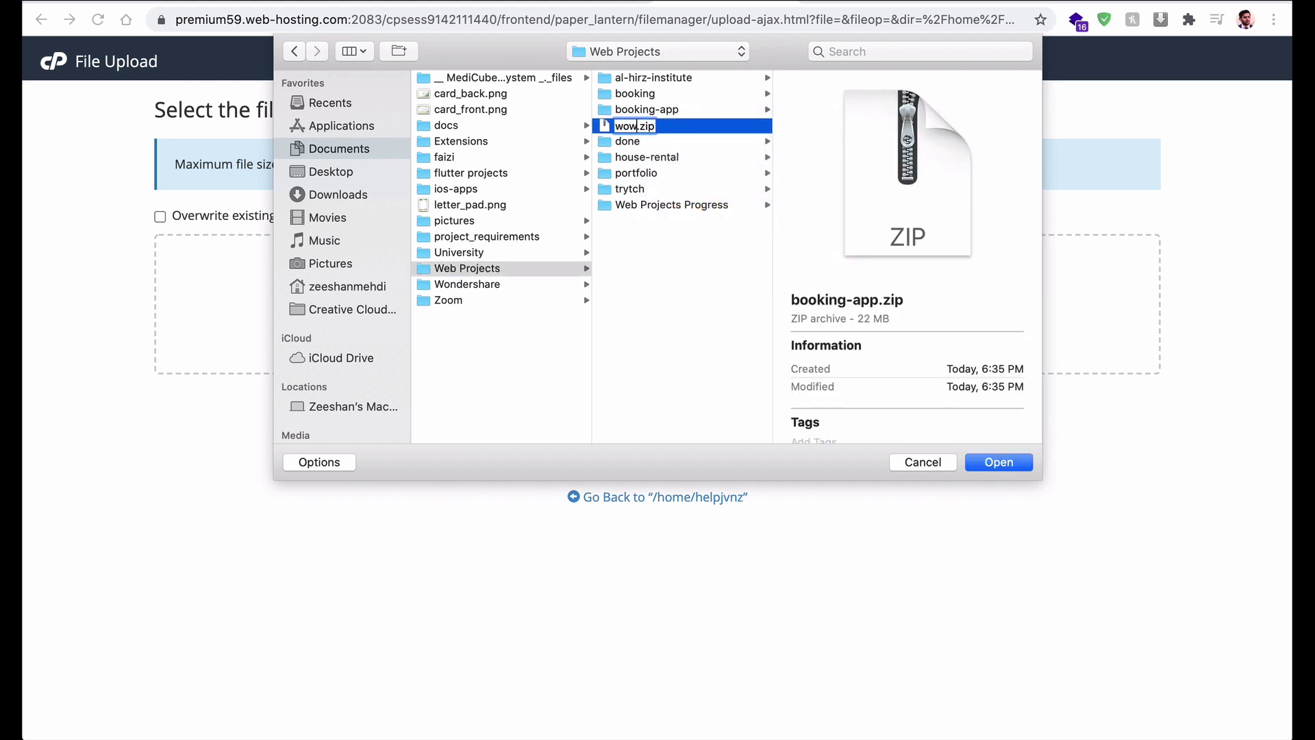
{"action": "type", "text": "rinse"}
{"action": "key", "text": "Return"}
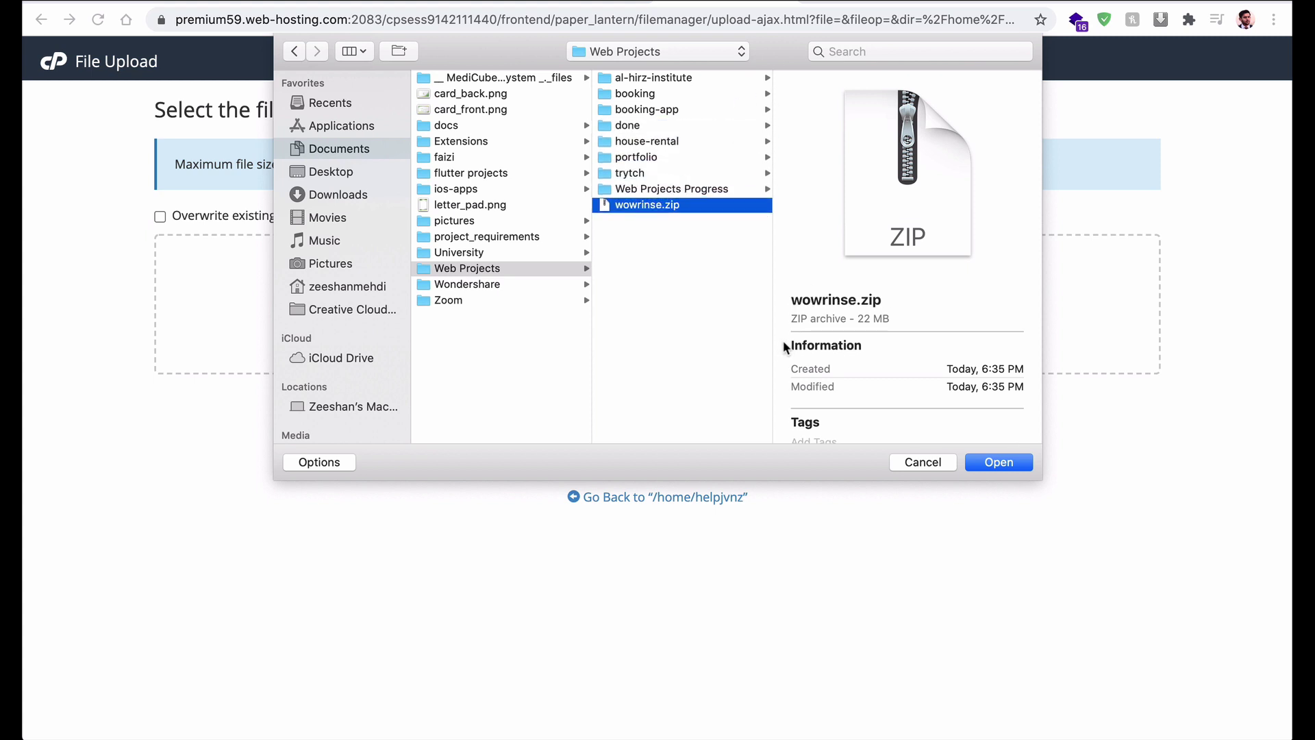
{"action": "left_click", "coordinate": [1015, 467]}
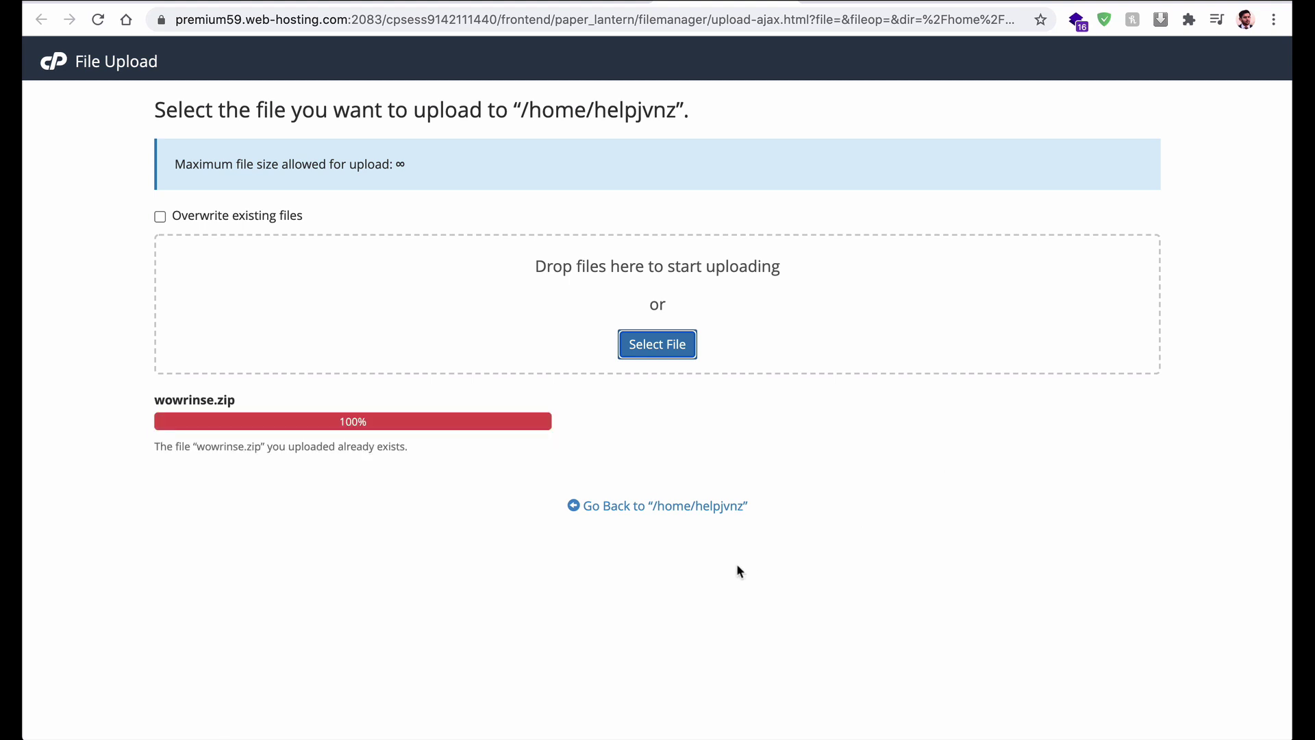
Step: Extract the uploaded wowrinse.zip into /home/helpjvnz and close the results window
{"action": "left_click", "coordinate": [713, 506]}
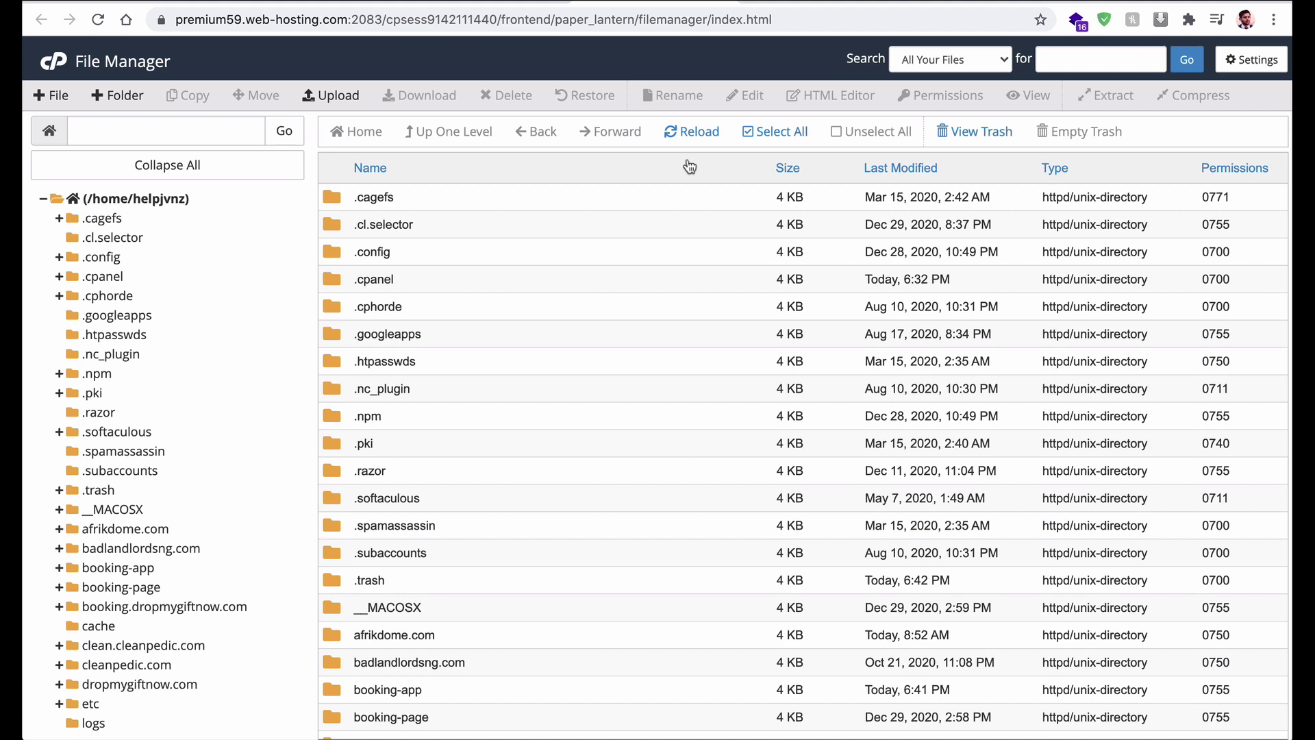
{"action": "scroll", "coordinate": [609, 474], "scroll_direction": "down", "scroll_amount": 12}
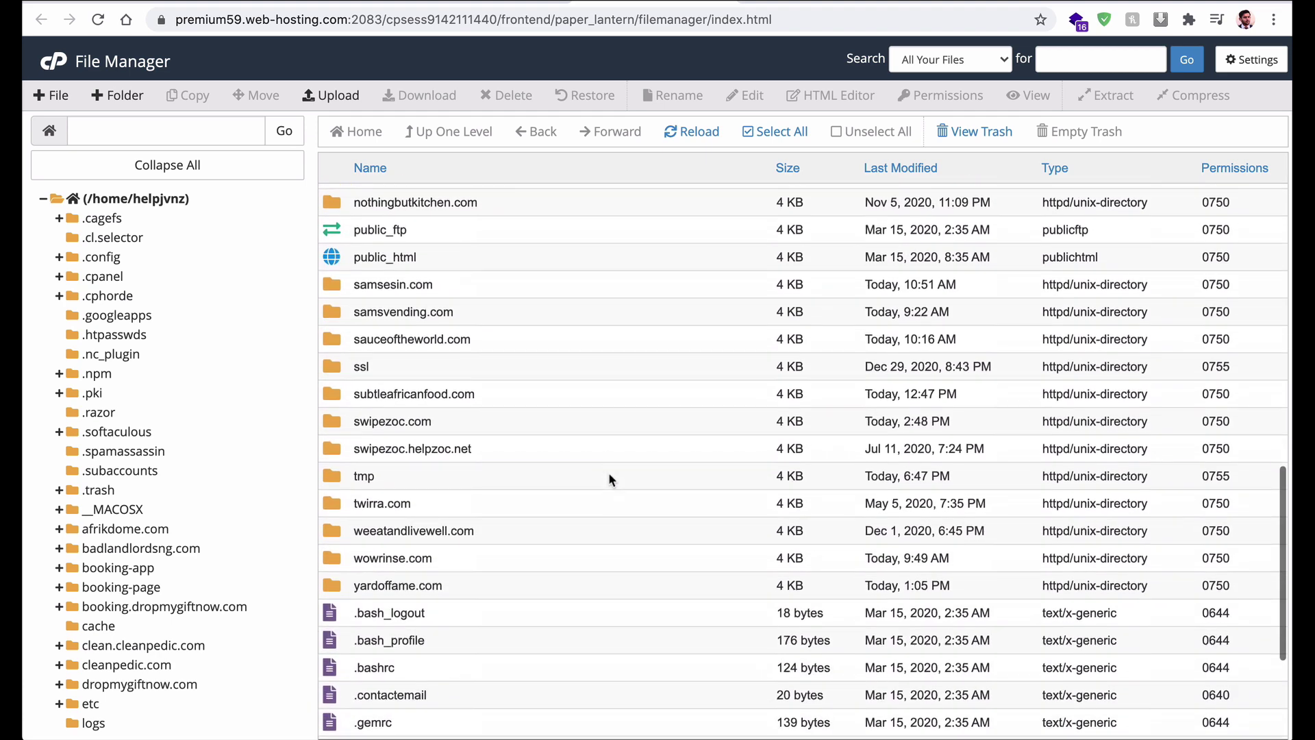
{"action": "scroll", "coordinate": [612, 479], "scroll_direction": "down", "scroll_amount": 3}
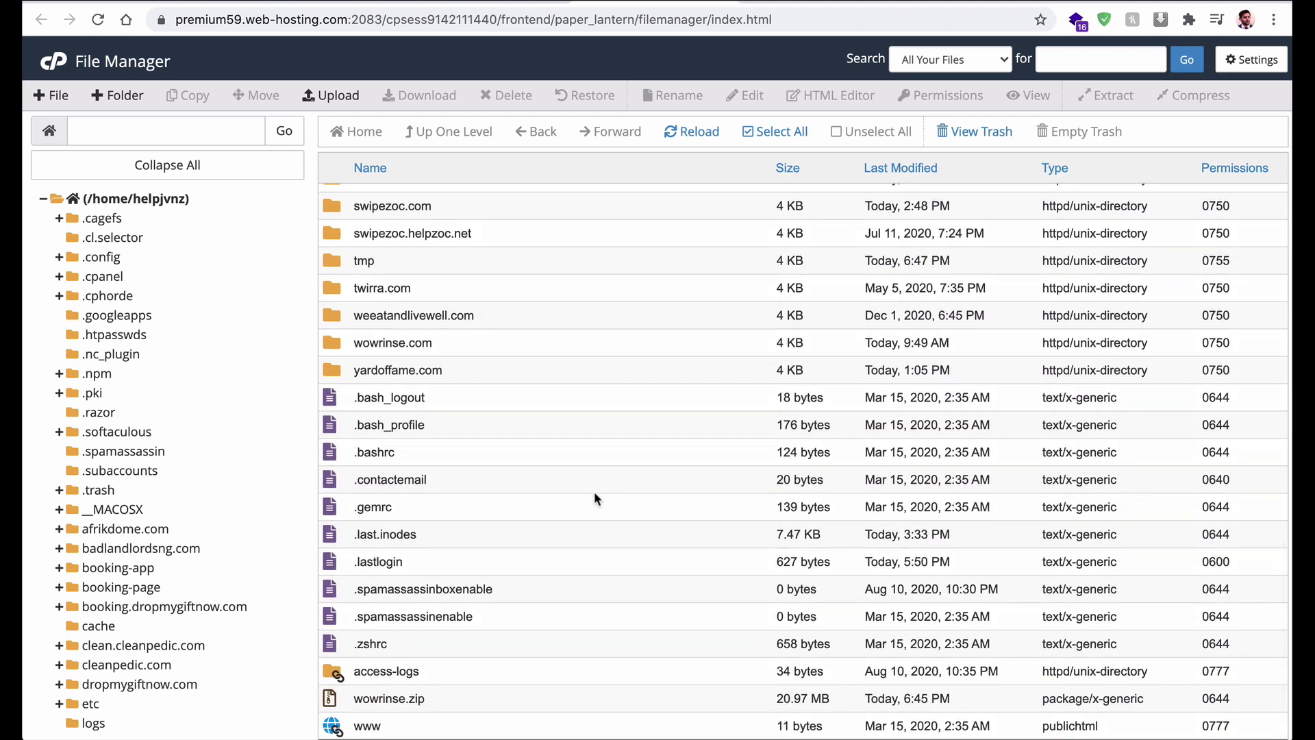
{"action": "left_click", "coordinate": [476, 699]}
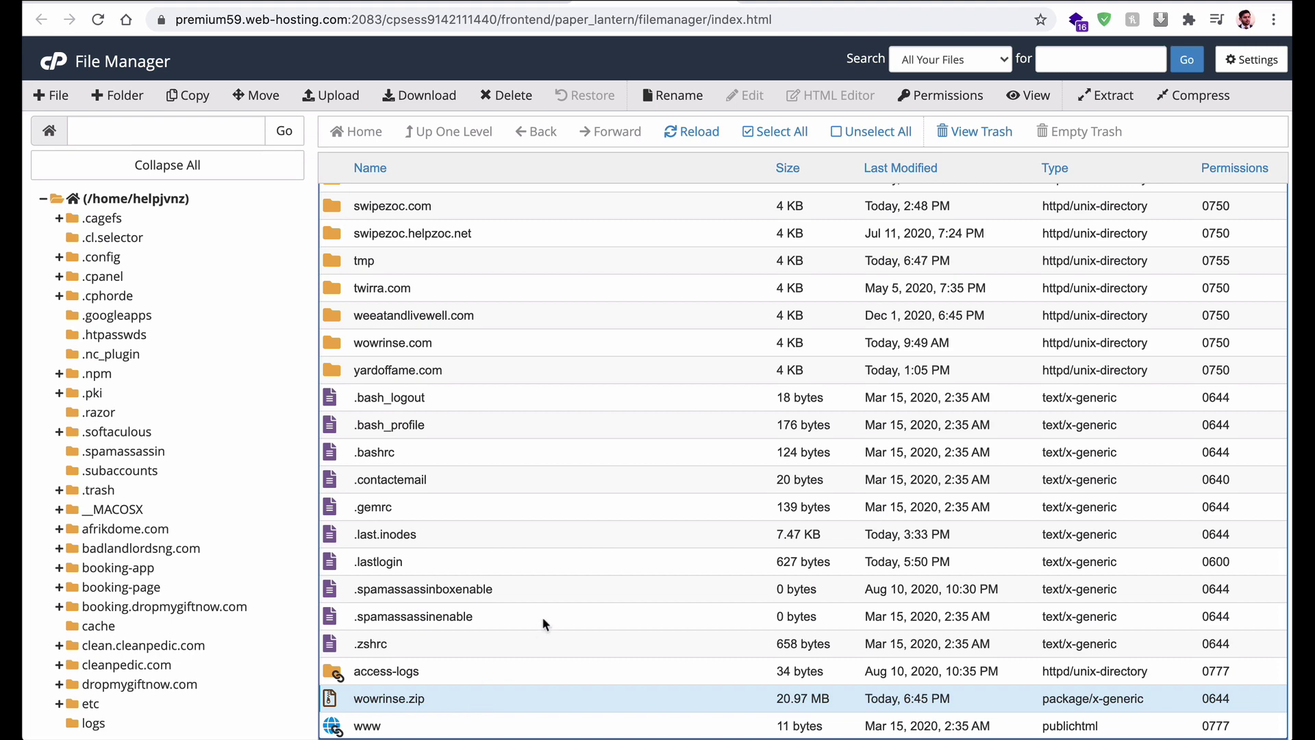
{"action": "left_click", "coordinate": [1099, 95]}
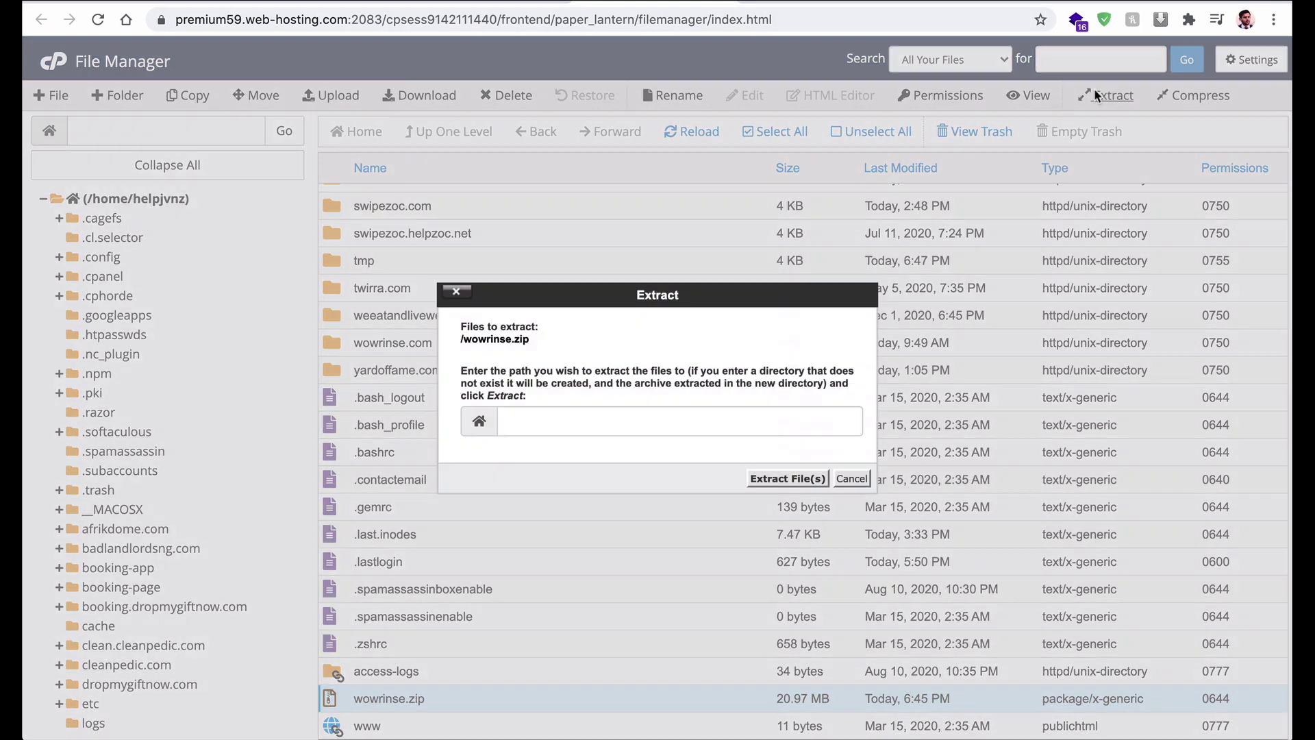
{"action": "left_click", "coordinate": [788, 478]}
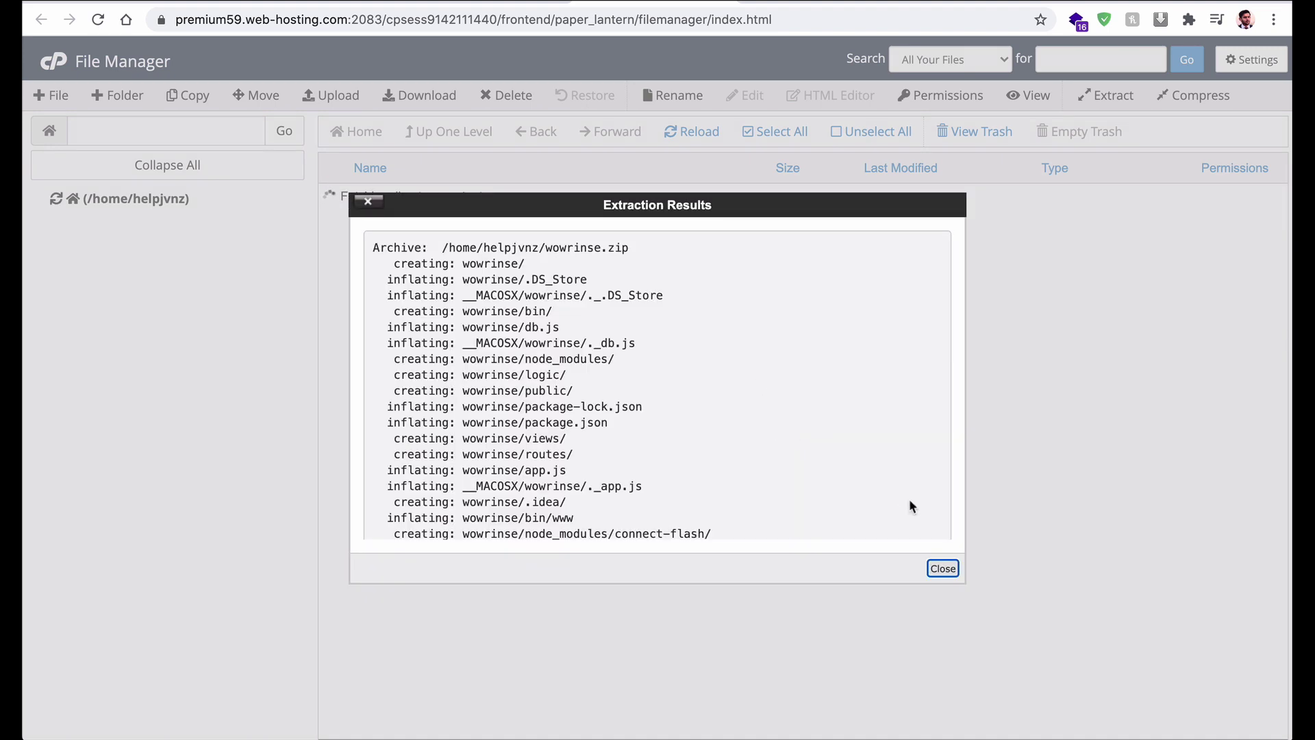
{"action": "left_click", "coordinate": [943, 569]}
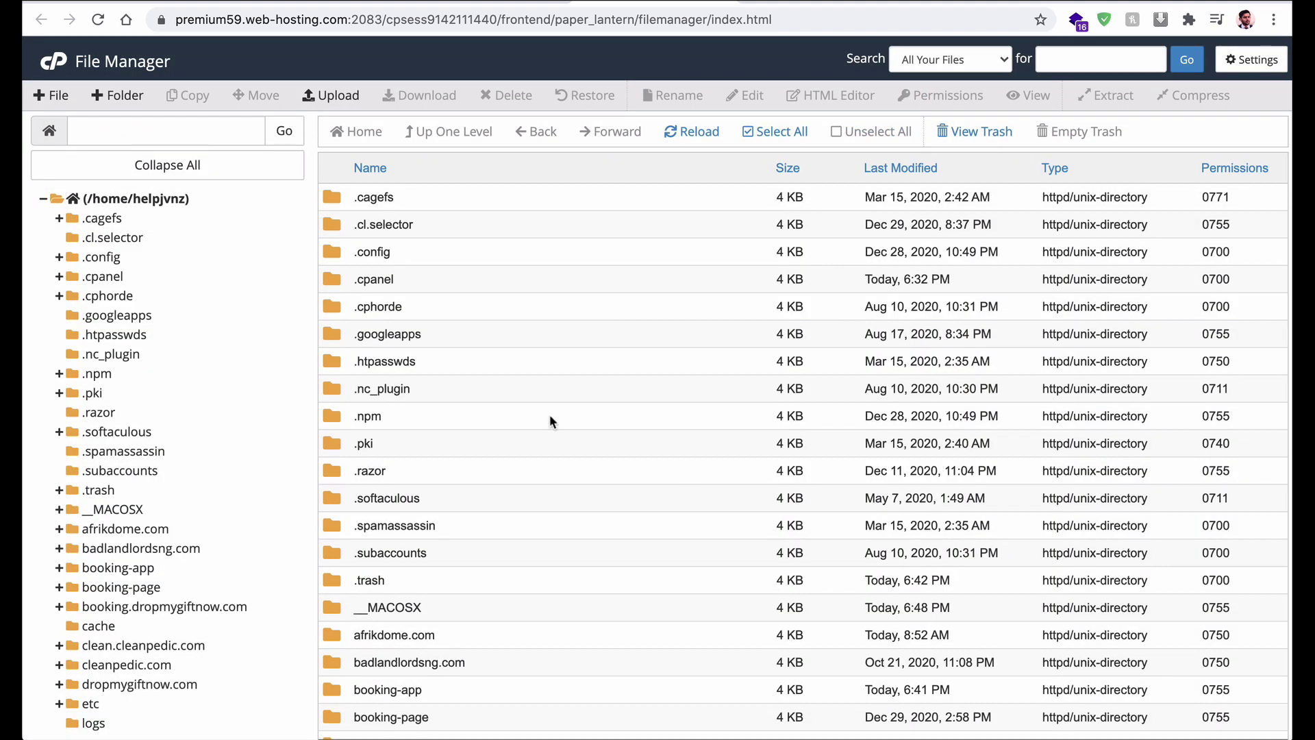
Step: Enter the wowrinse folder and open package.json in the code editor
{"action": "scroll", "coordinate": [550, 416], "scroll_direction": "down", "scroll_amount": 6}
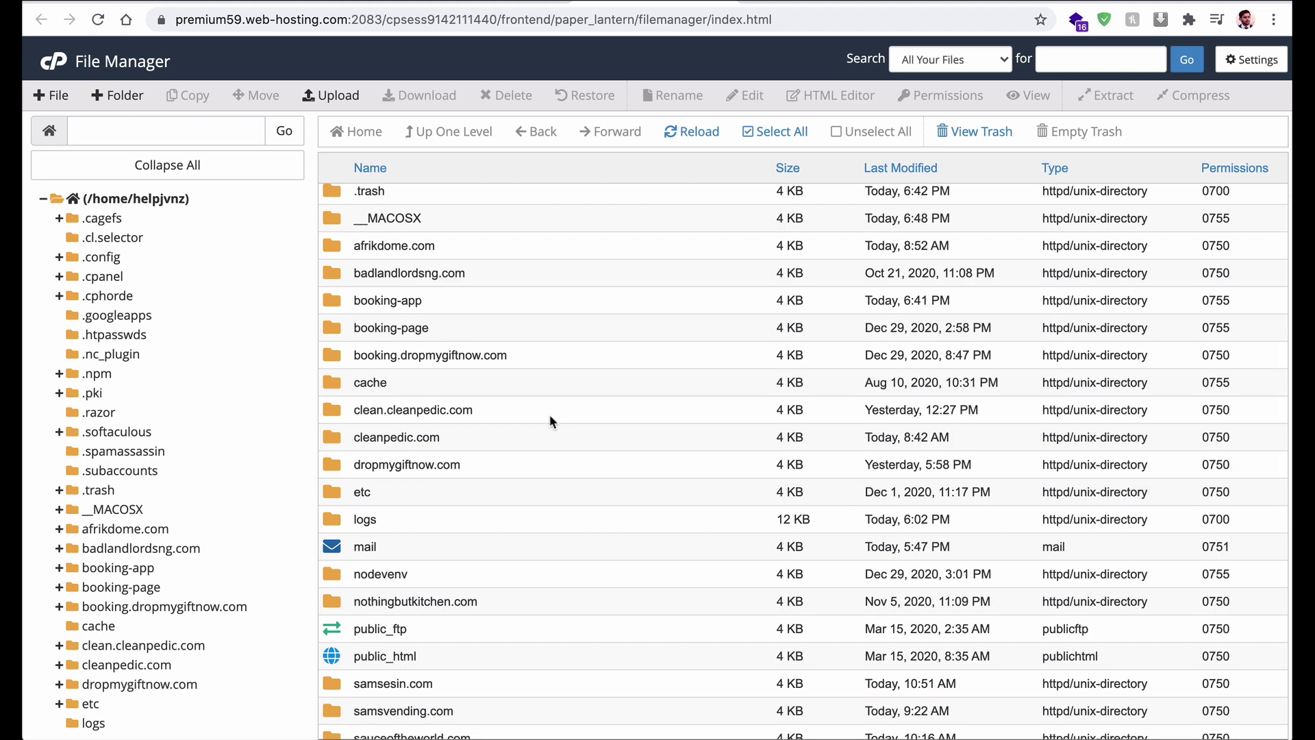
{"action": "scroll", "coordinate": [550, 416], "scroll_direction": "down", "scroll_amount": 4}
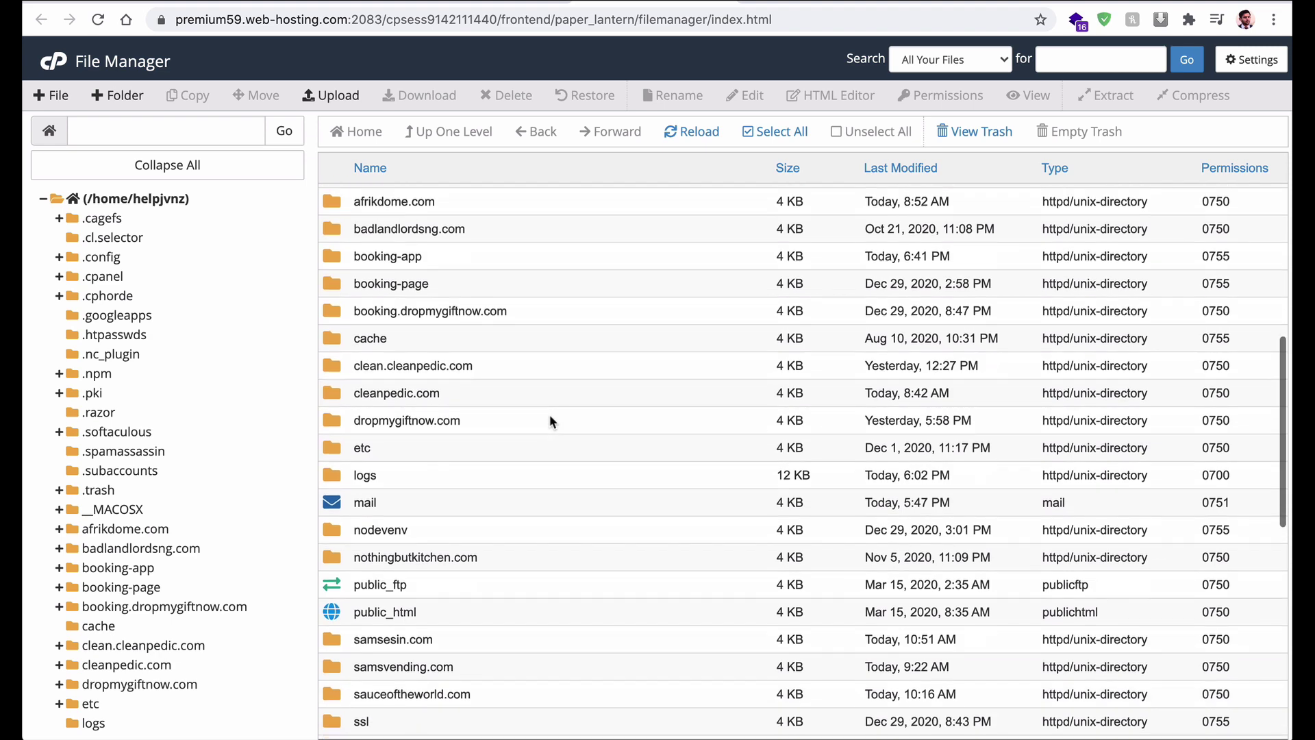
{"action": "scroll", "coordinate": [550, 414], "scroll_direction": "down", "scroll_amount": 4}
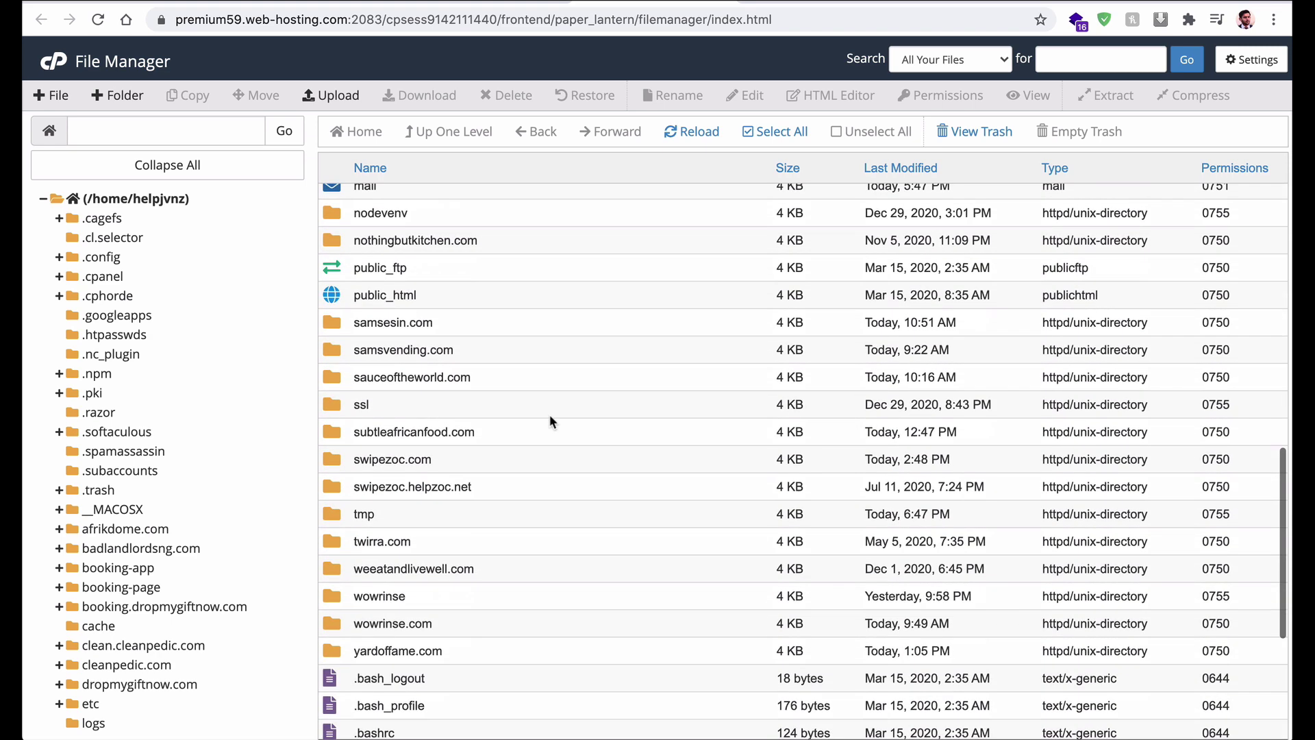
{"action": "left_click", "coordinate": [476, 519]}
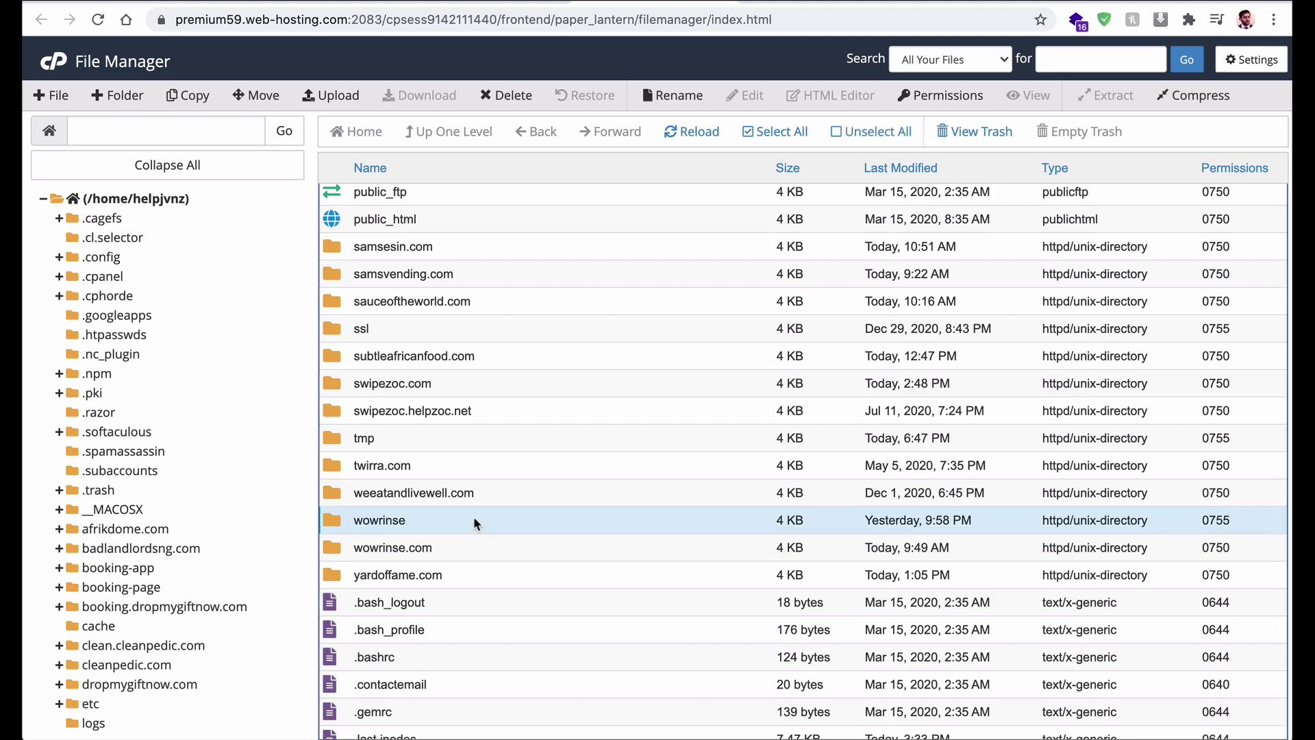
{"action": "double_click", "coordinate": [433, 519]}
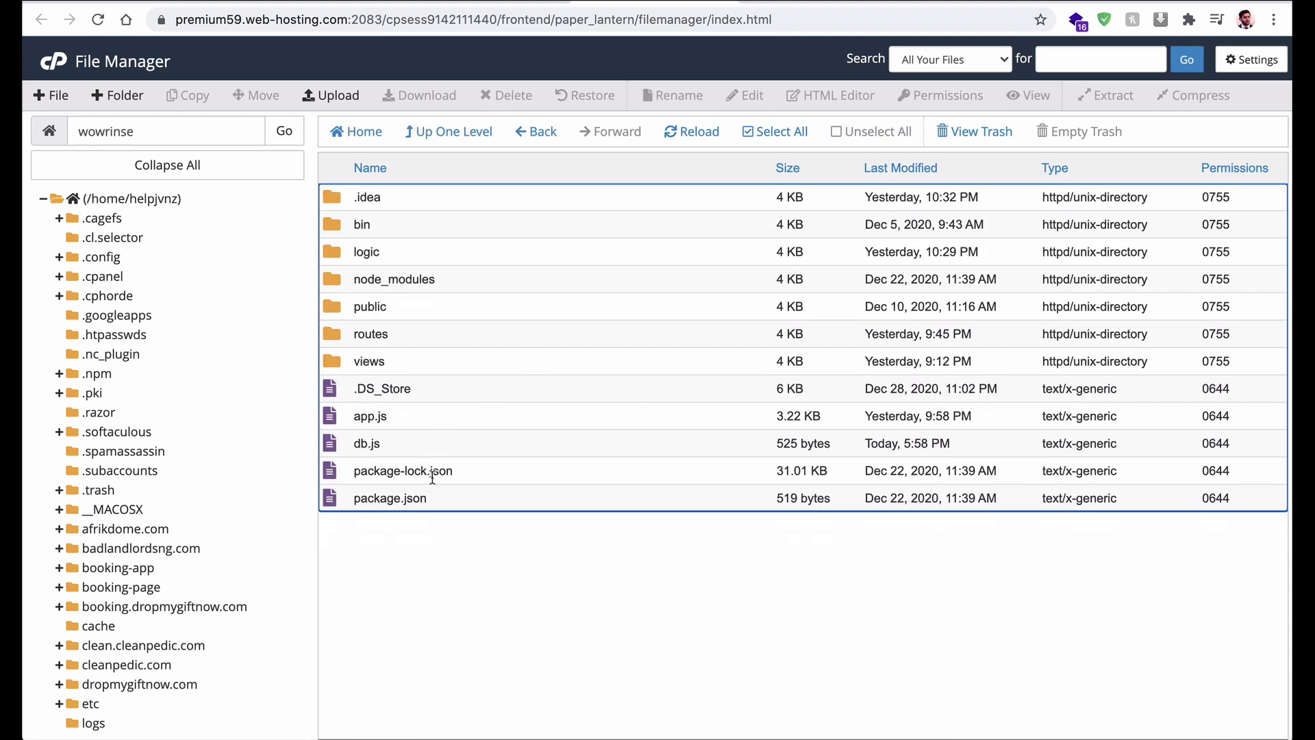
{"action": "left_click", "coordinate": [423, 497]}
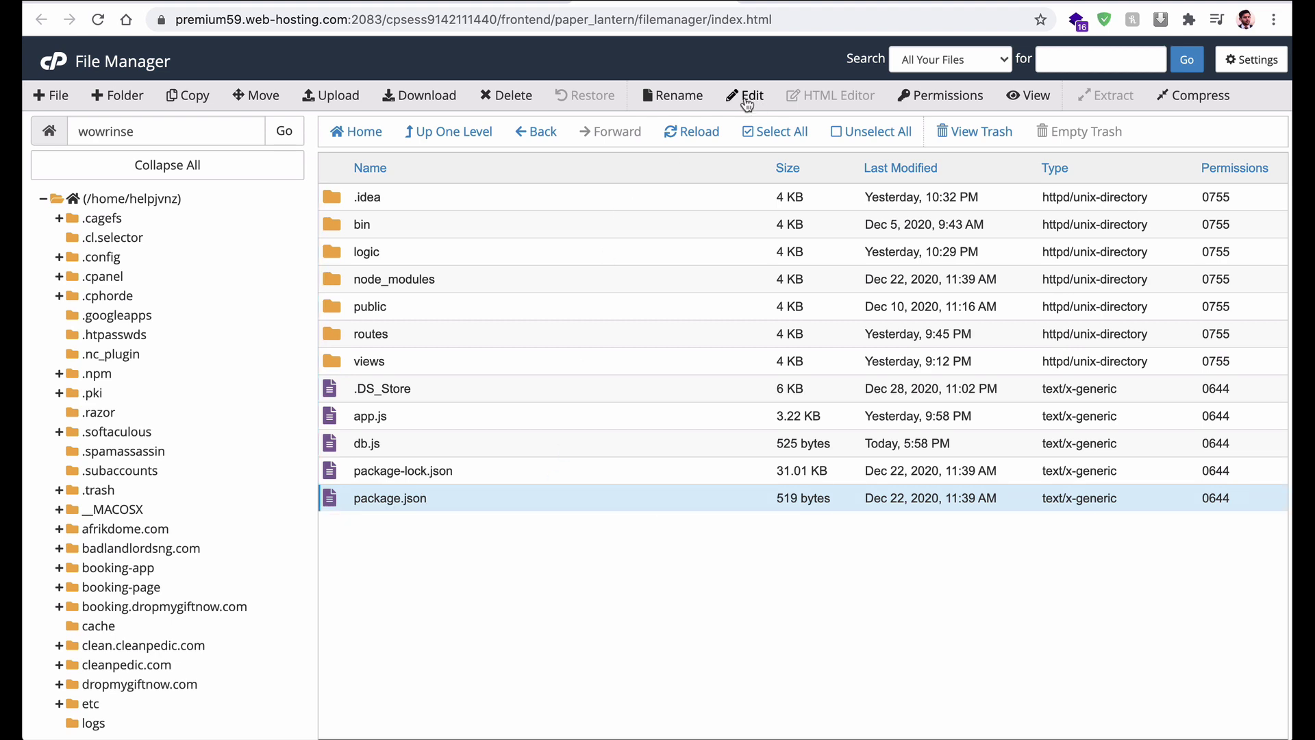
{"action": "left_click", "coordinate": [746, 100]}
{"action": "left_click", "coordinate": [817, 523]}
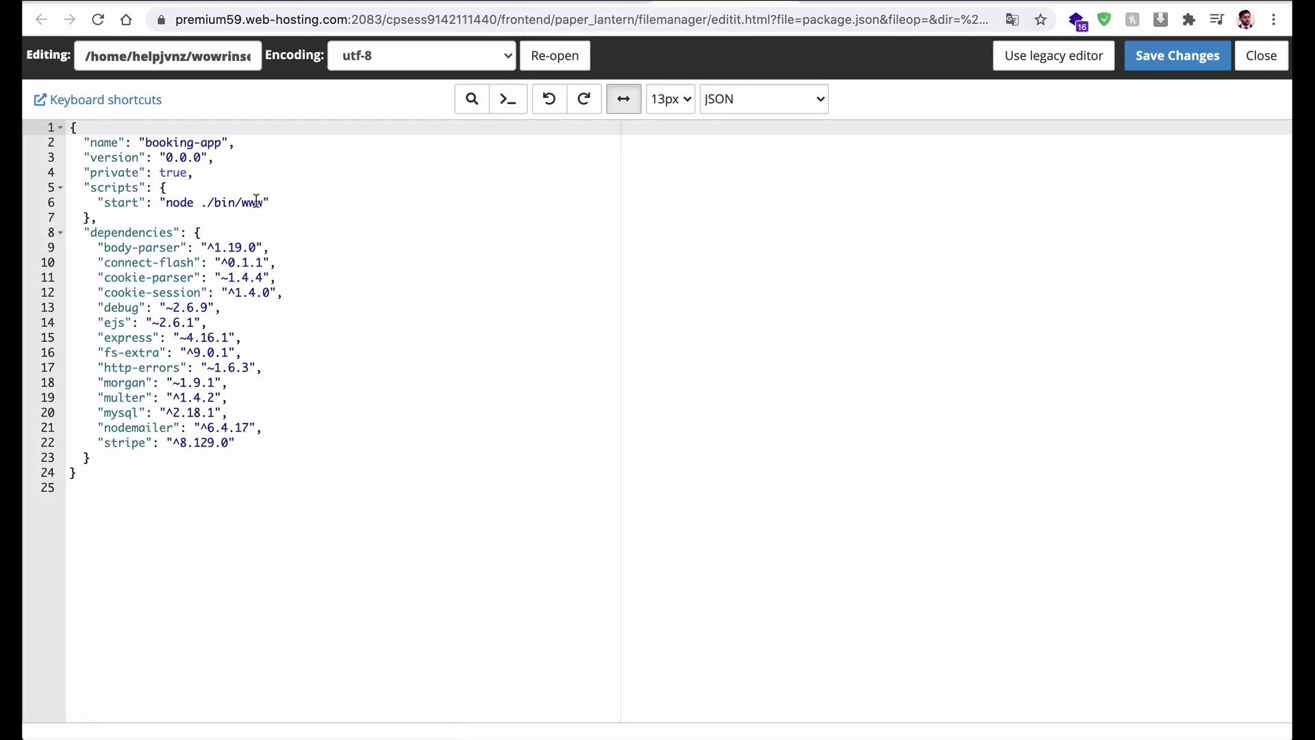
Step: Replace ./bin/www with app.js in the start script, save package.json, and exit the editor
{"action": "left_click_drag", "start_coordinate": [263, 202], "coordinate": [201, 203]}
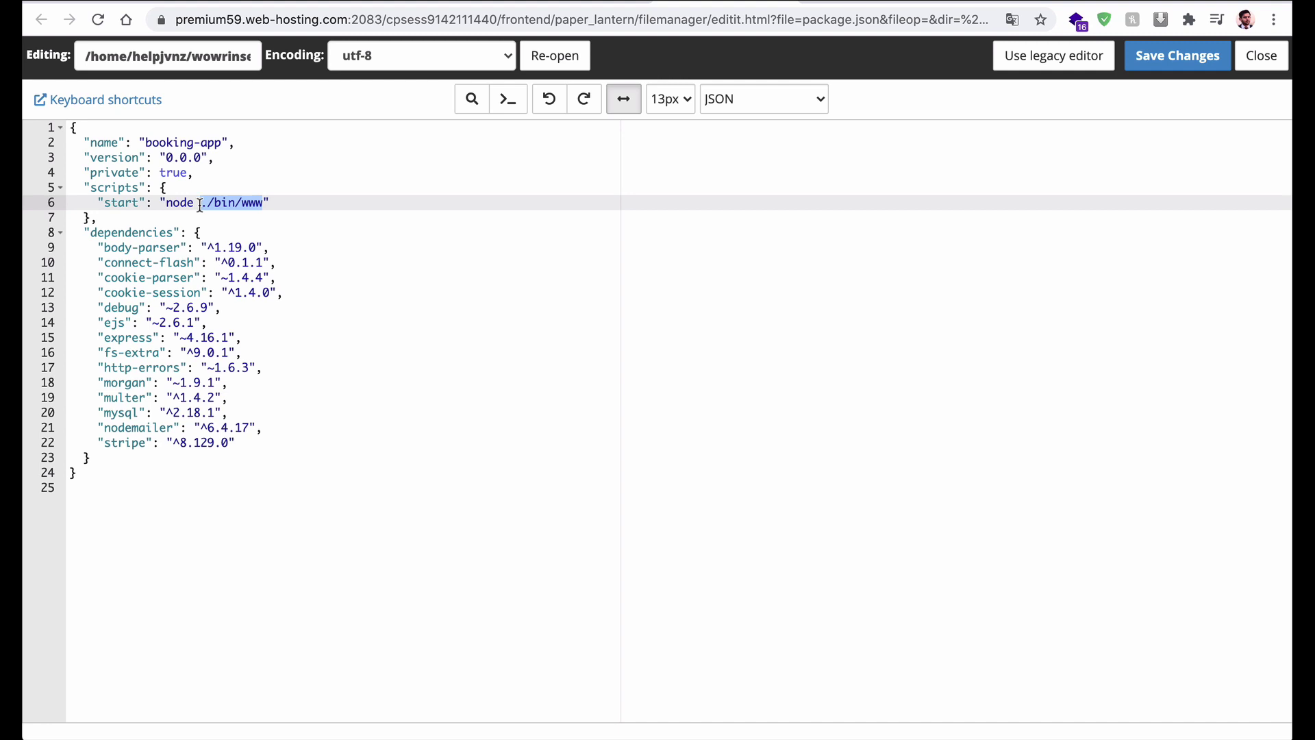
{"action": "type", "text": "app.js"}
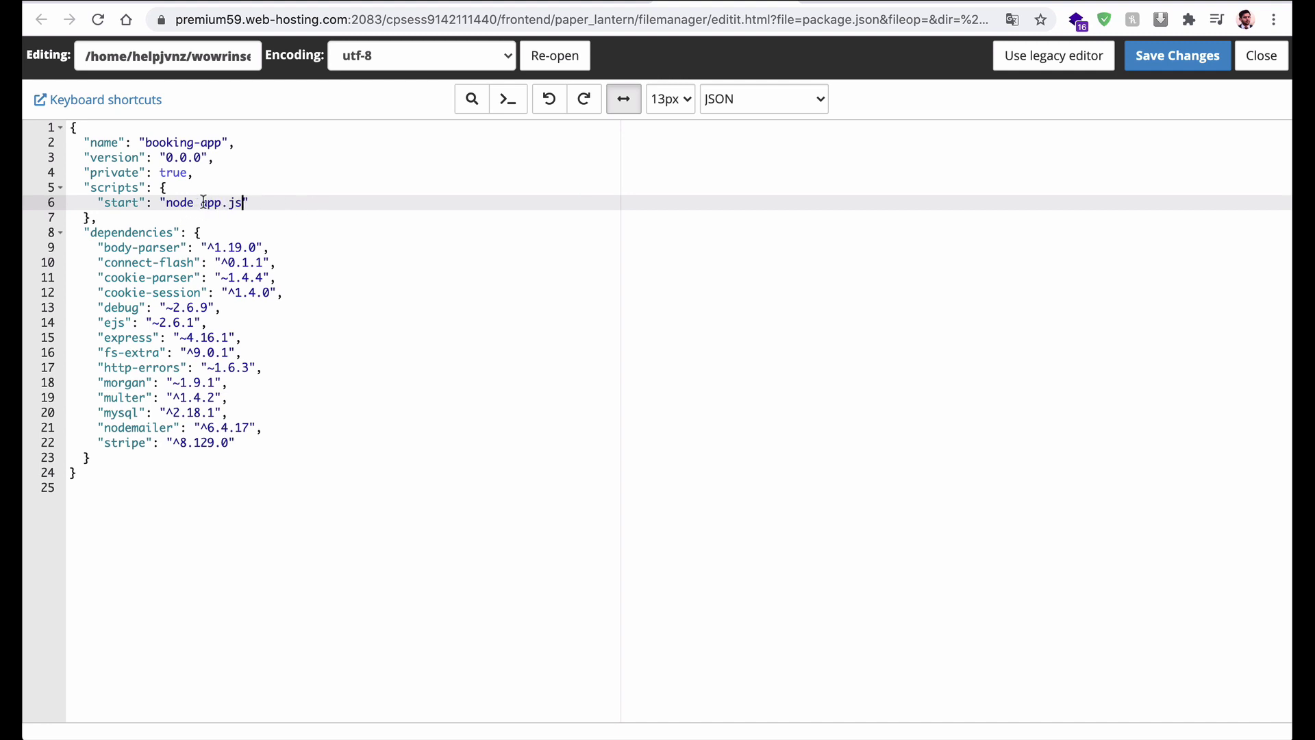
{"action": "left_click_drag", "start_coordinate": [199, 203], "coordinate": [238, 203]}
{"action": "left_click", "coordinate": [1163, 68]}
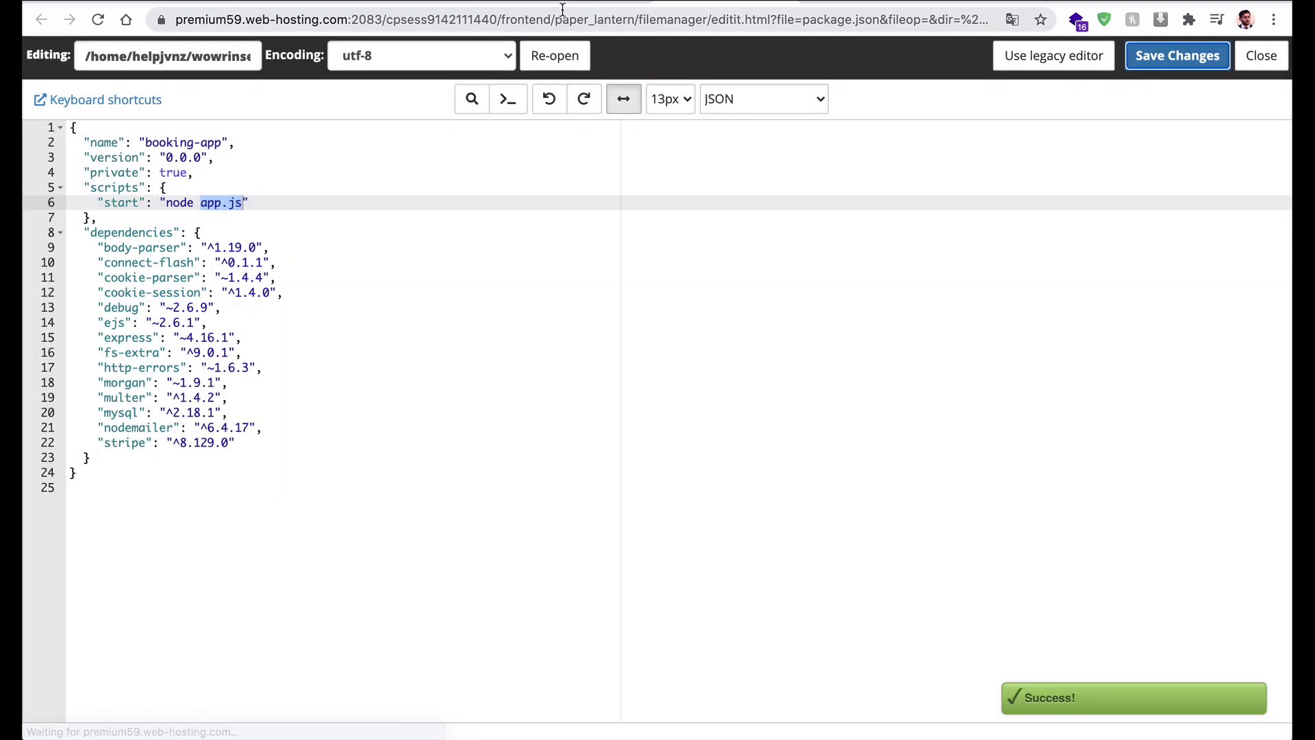
{"action": "left_click", "coordinate": [558, 19]}
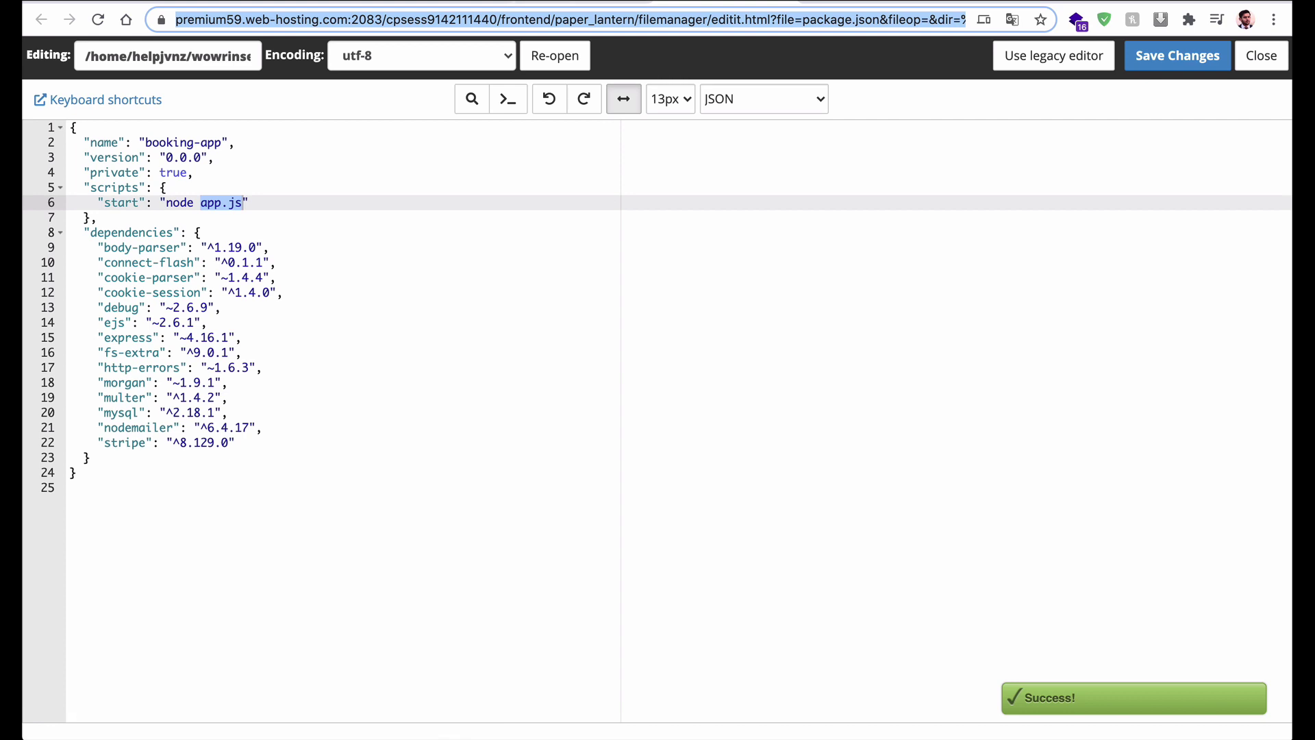
{"action": "key", "text": "super+bracketleft"}
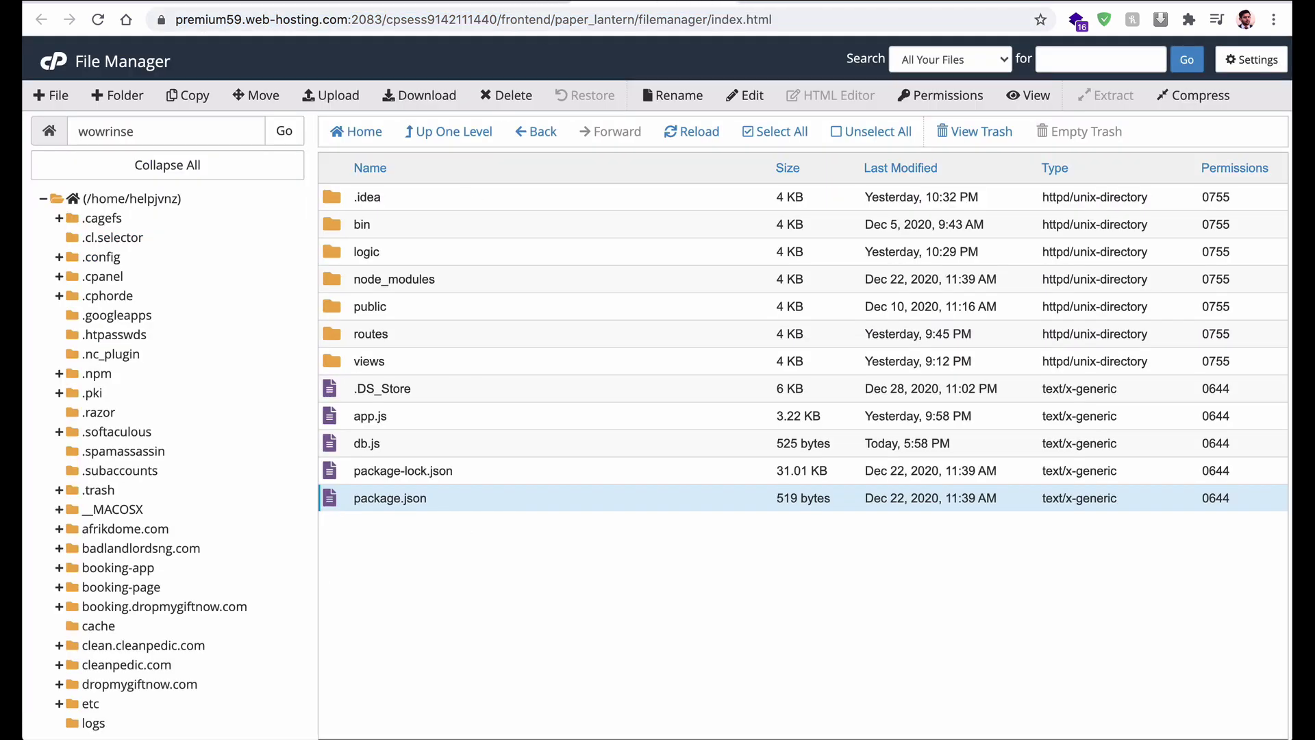
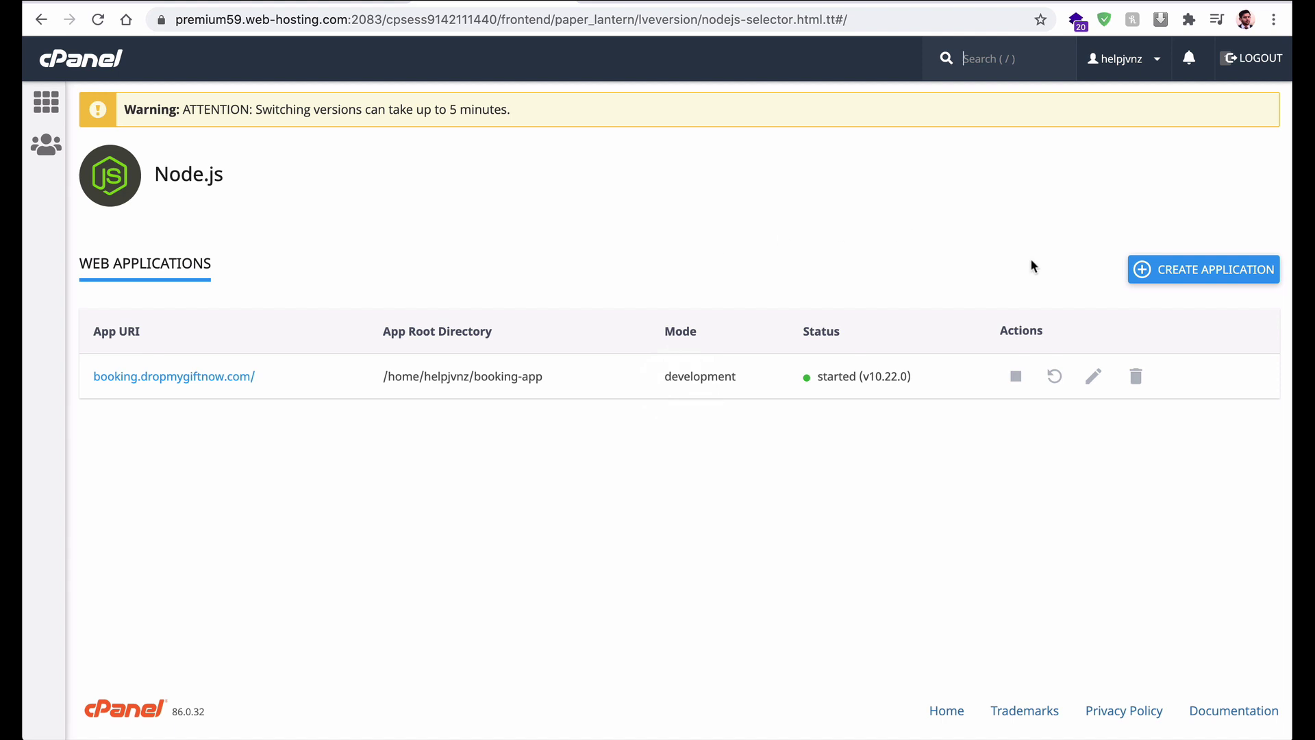
Step: Open the Create Application form for a new Node.js app
{"action": "left_click", "coordinate": [1213, 272]}
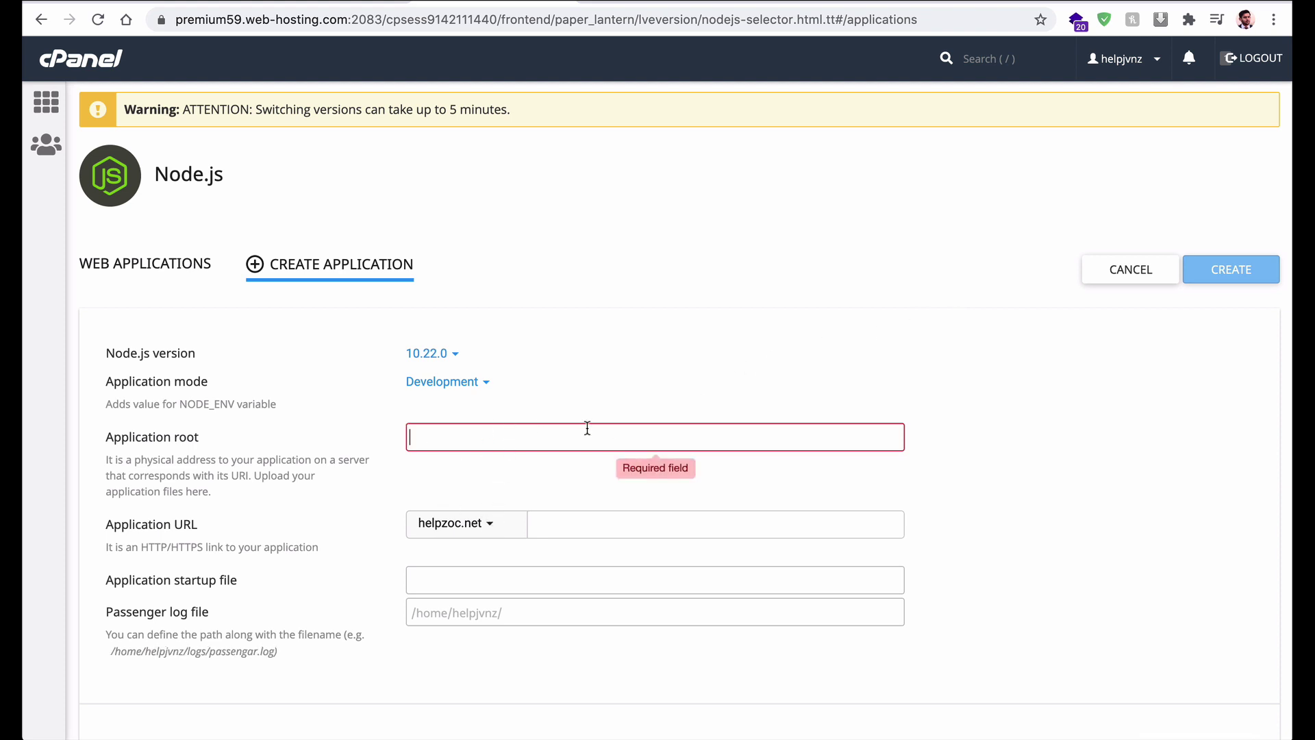
Step: Enter wowrinse as the application root
{"action": "triple_click", "coordinate": [196, 438]}
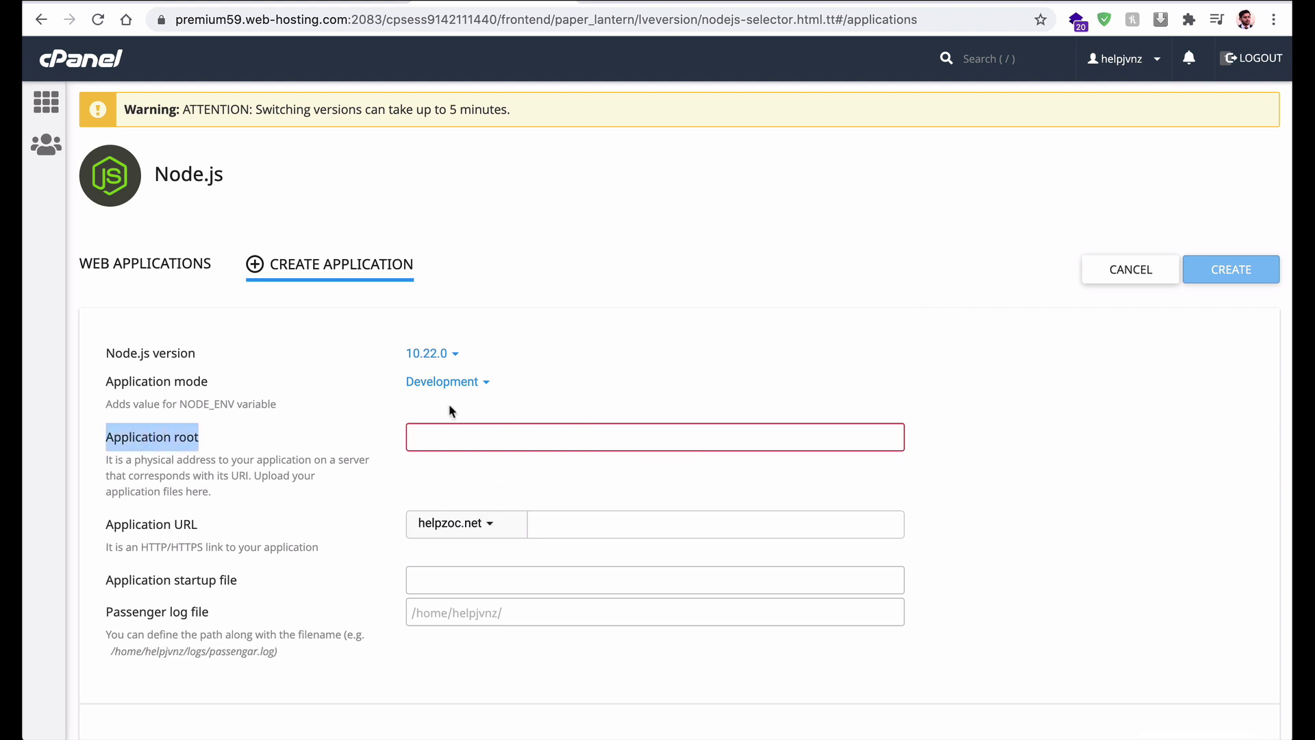
{"action": "left_click", "coordinate": [530, 434]}
{"action": "type", "text": "wor"}
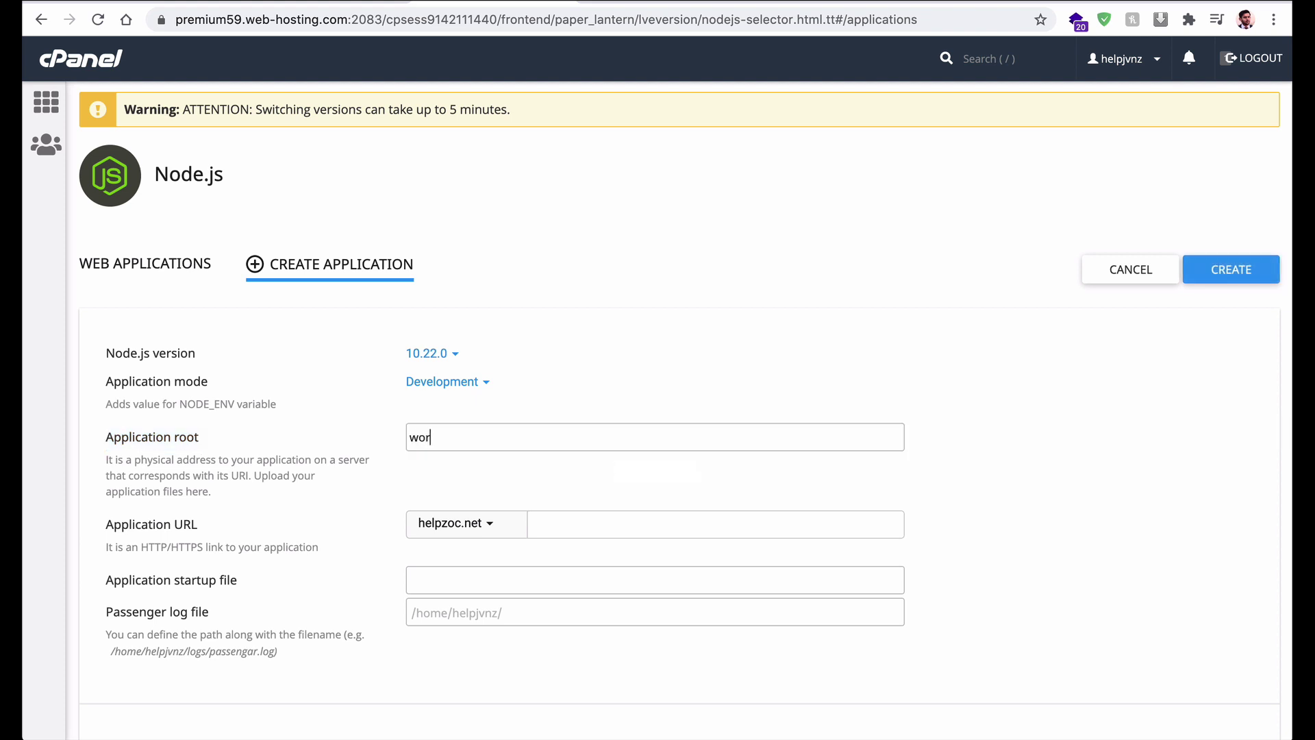
{"action": "type", "text": "rinse"}
Step: Select wowrinse.com as the application URL domain, then bring up the cPanel home link's menu
{"action": "left_click", "coordinate": [472, 528]}
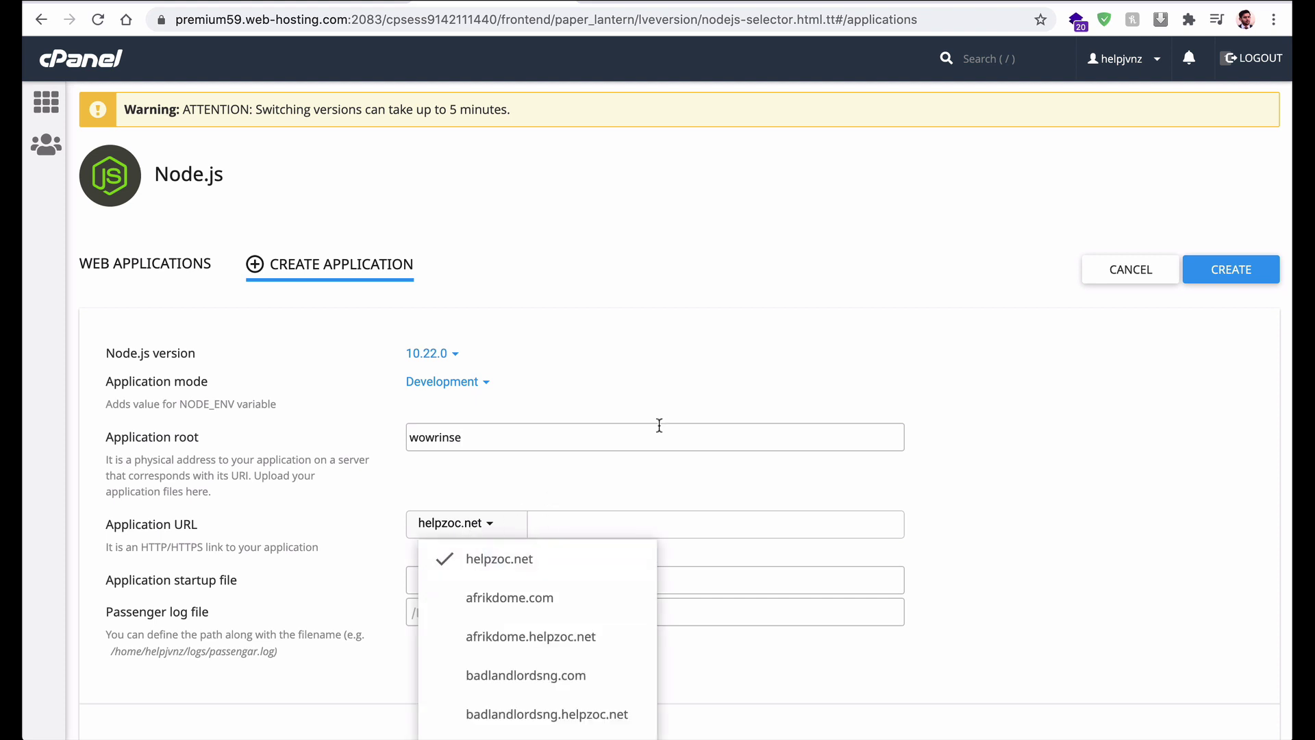
{"action": "scroll", "coordinate": [616, 466], "scroll_direction": "down", "scroll_amount": 5}
{"action": "scroll", "coordinate": [566, 527], "scroll_direction": "down", "scroll_amount": 4}
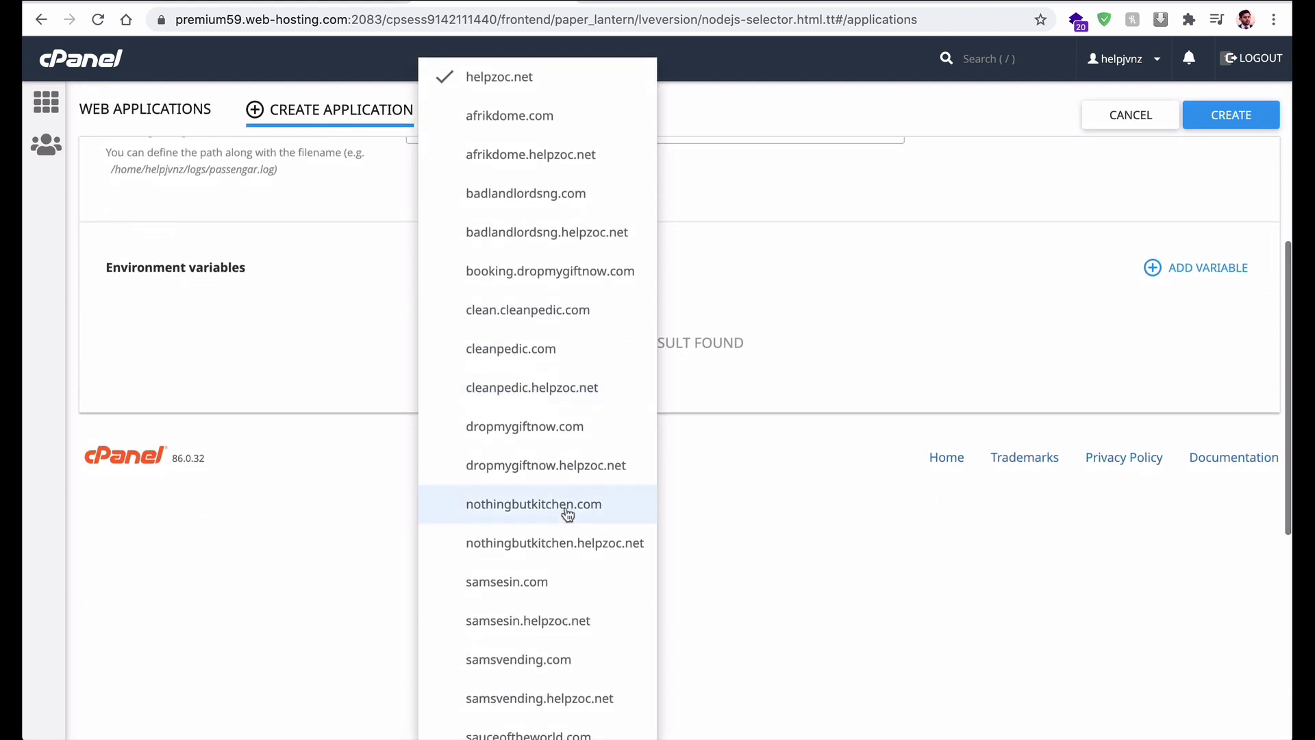
{"action": "scroll", "coordinate": [587, 467], "scroll_direction": "down", "scroll_amount": 5}
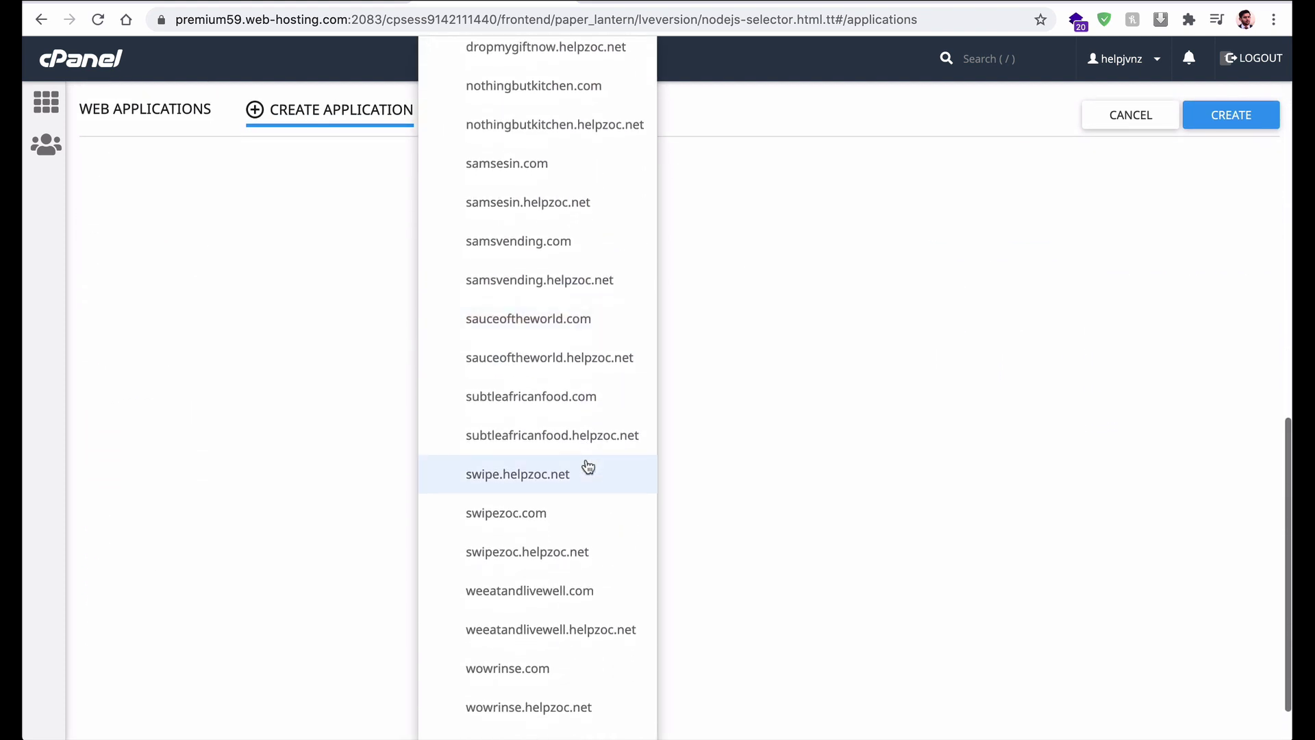
{"action": "left_click", "coordinate": [557, 613]}
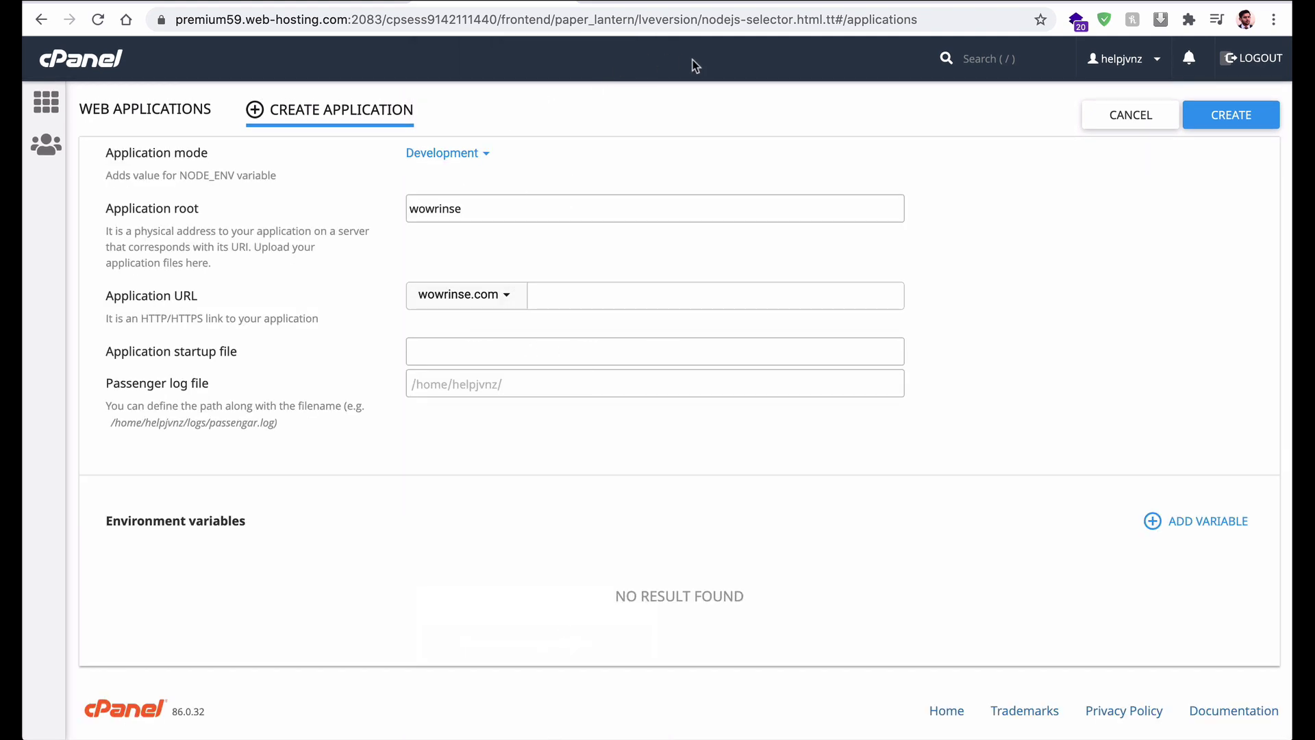
{"action": "scroll", "coordinate": [630, 192], "scroll_direction": "up", "scroll_amount": 2}
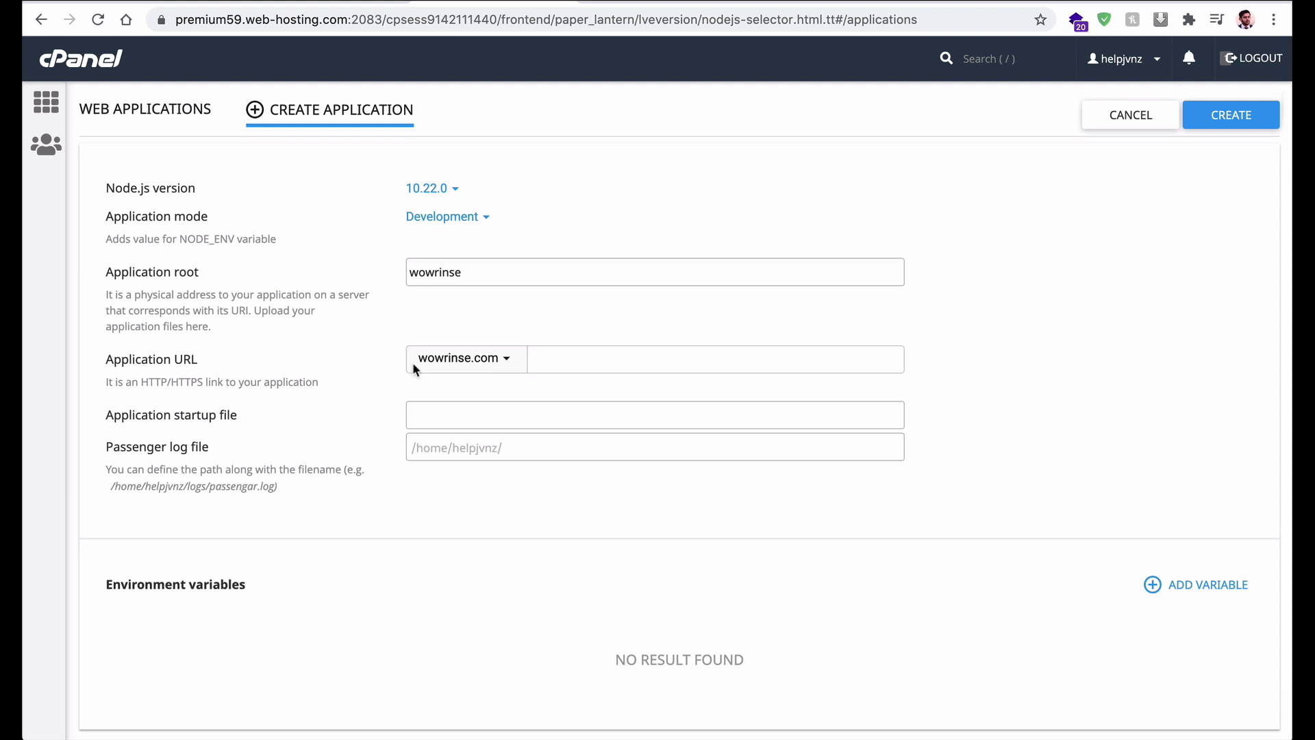
{"action": "scroll", "coordinate": [541, 283], "scroll_direction": "up", "scroll_amount": 3}
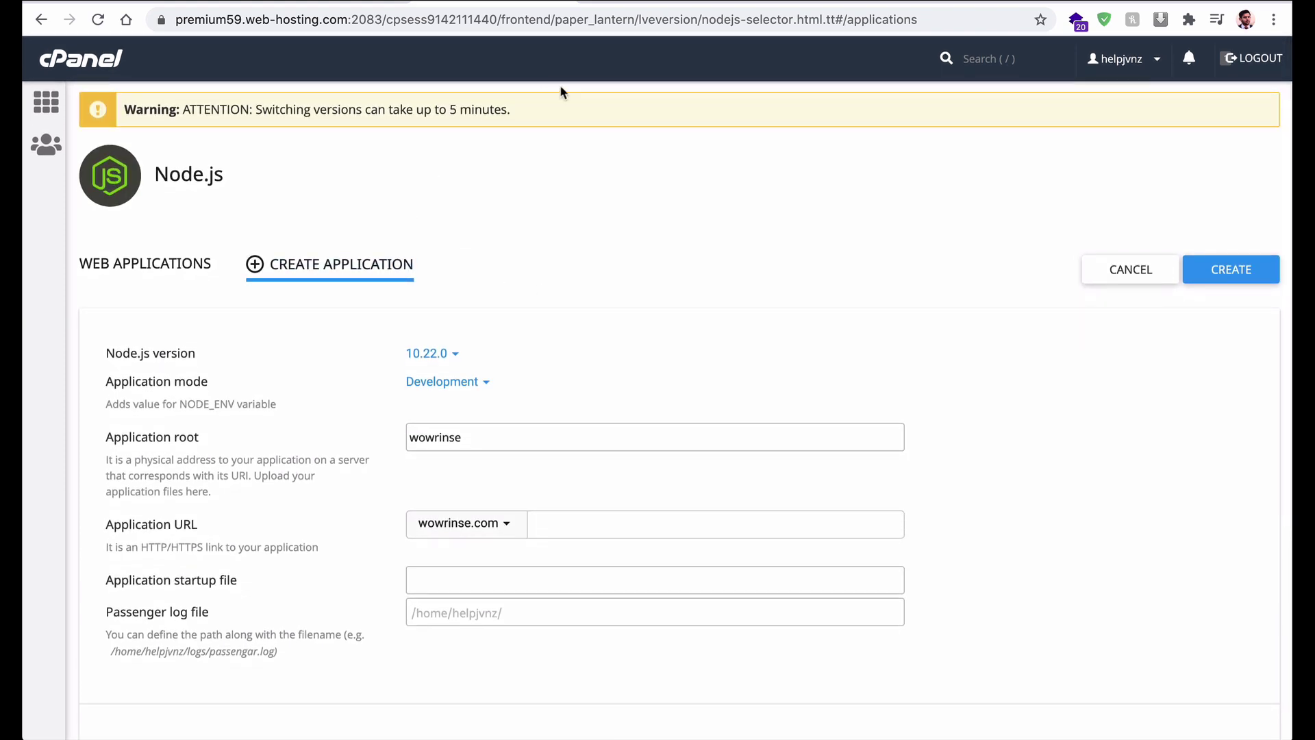
{"action": "right_click", "coordinate": [48, 96]}
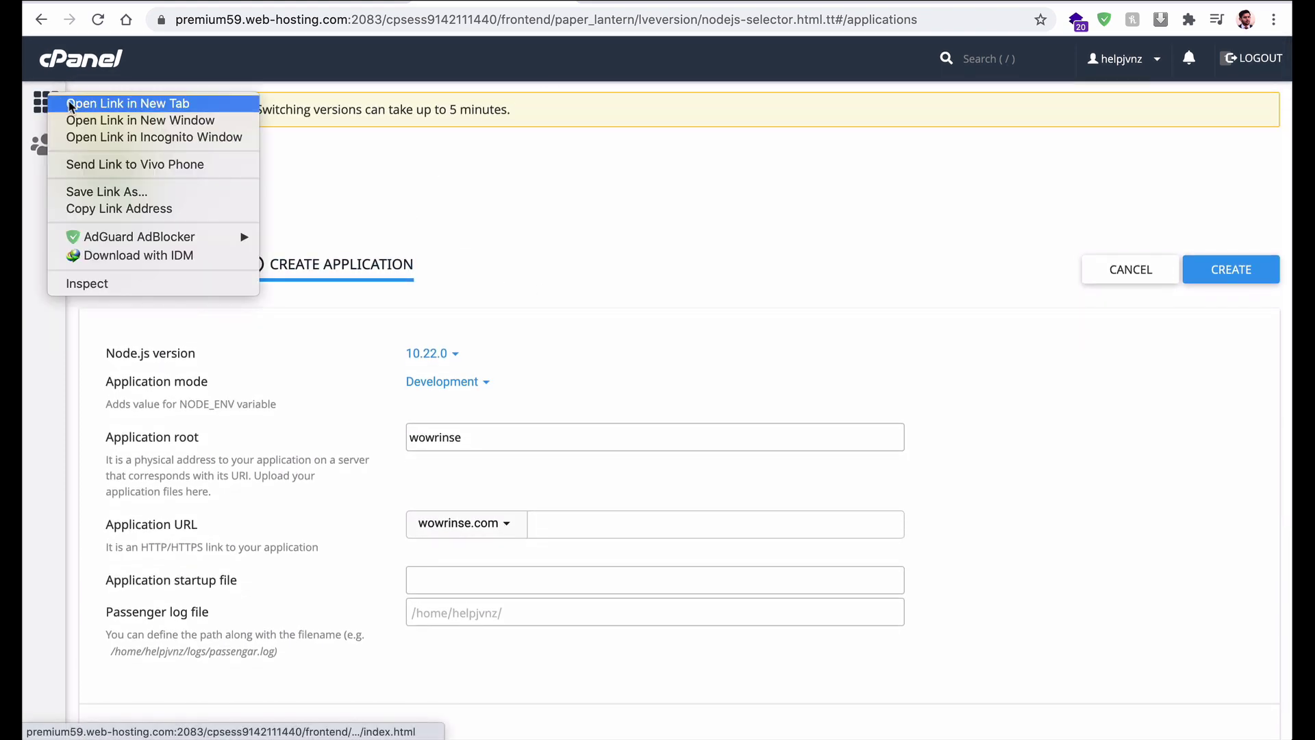
Step: Open the cPanel home page in a new tab and go to its Subdomains page
{"action": "left_click", "coordinate": [70, 106]}
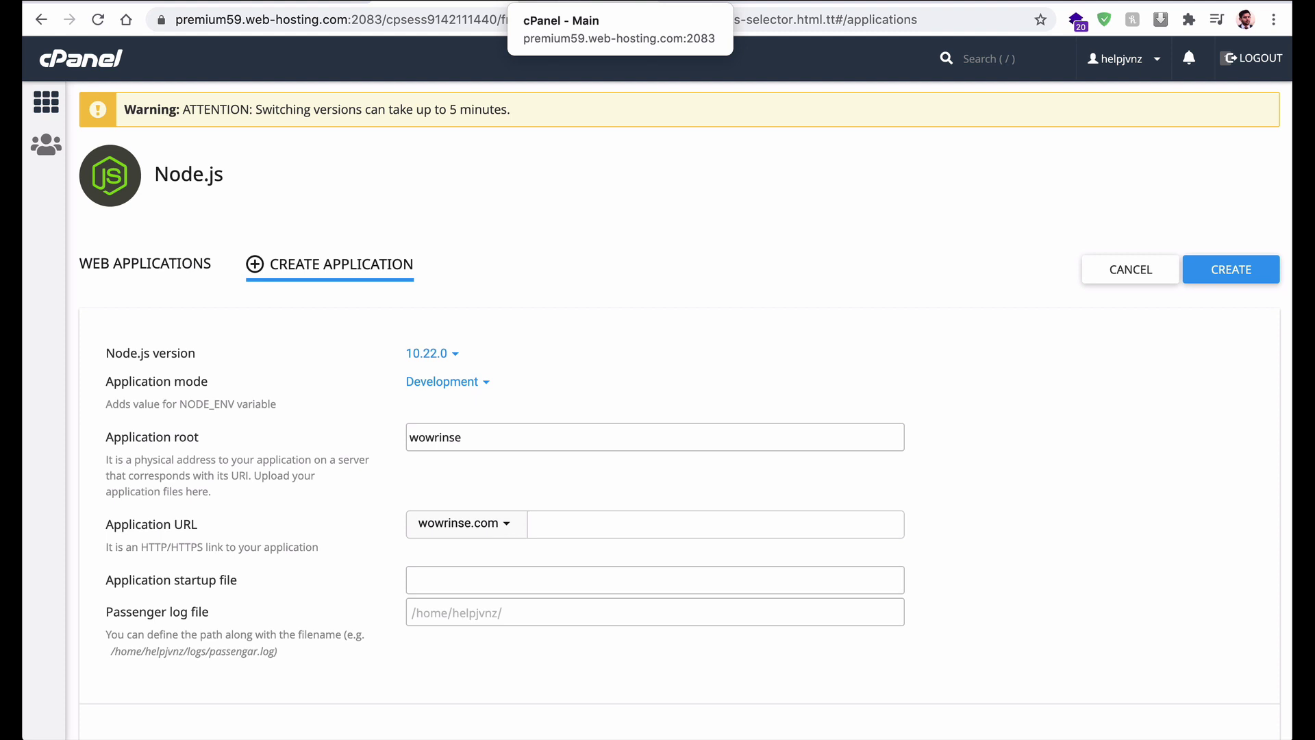
{"action": "left_click", "coordinate": [589, 1]}
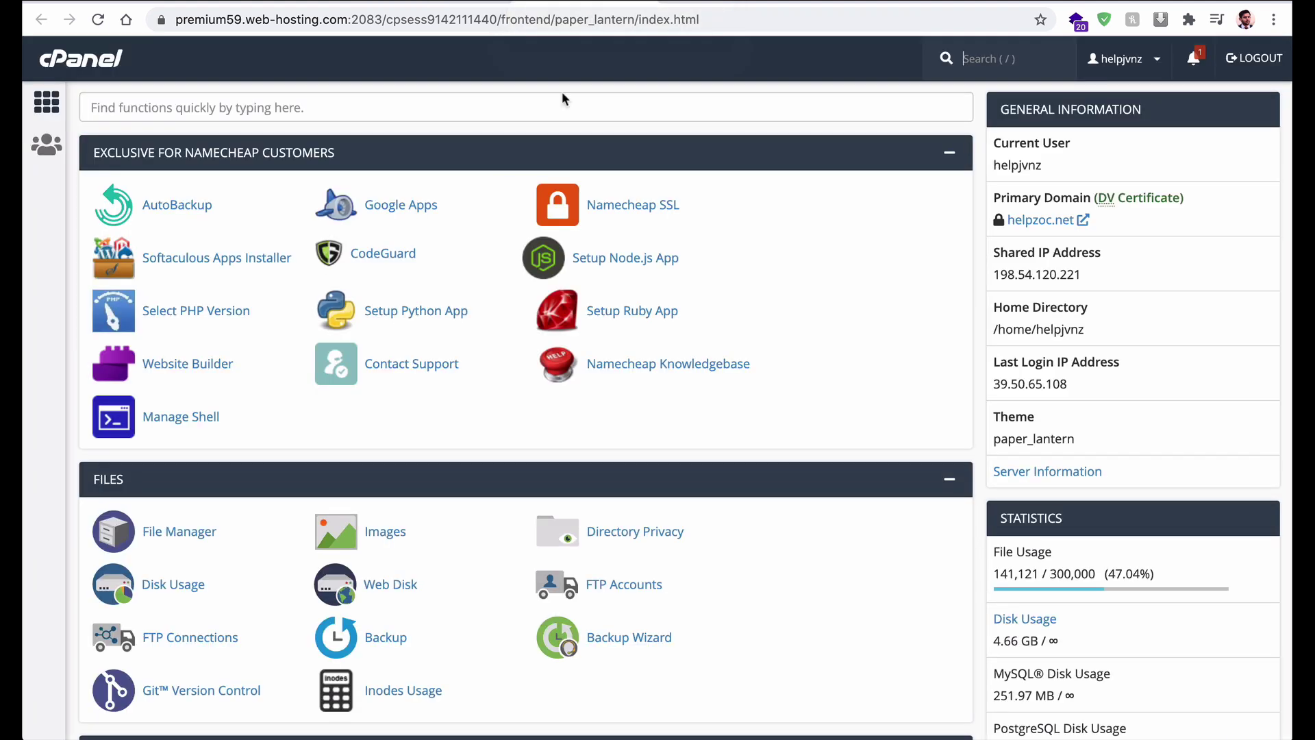
{"action": "scroll", "coordinate": [384, 432], "scroll_direction": "down", "scroll_amount": 3}
{"action": "scroll", "coordinate": [384, 431], "scroll_direction": "down", "scroll_amount": 5}
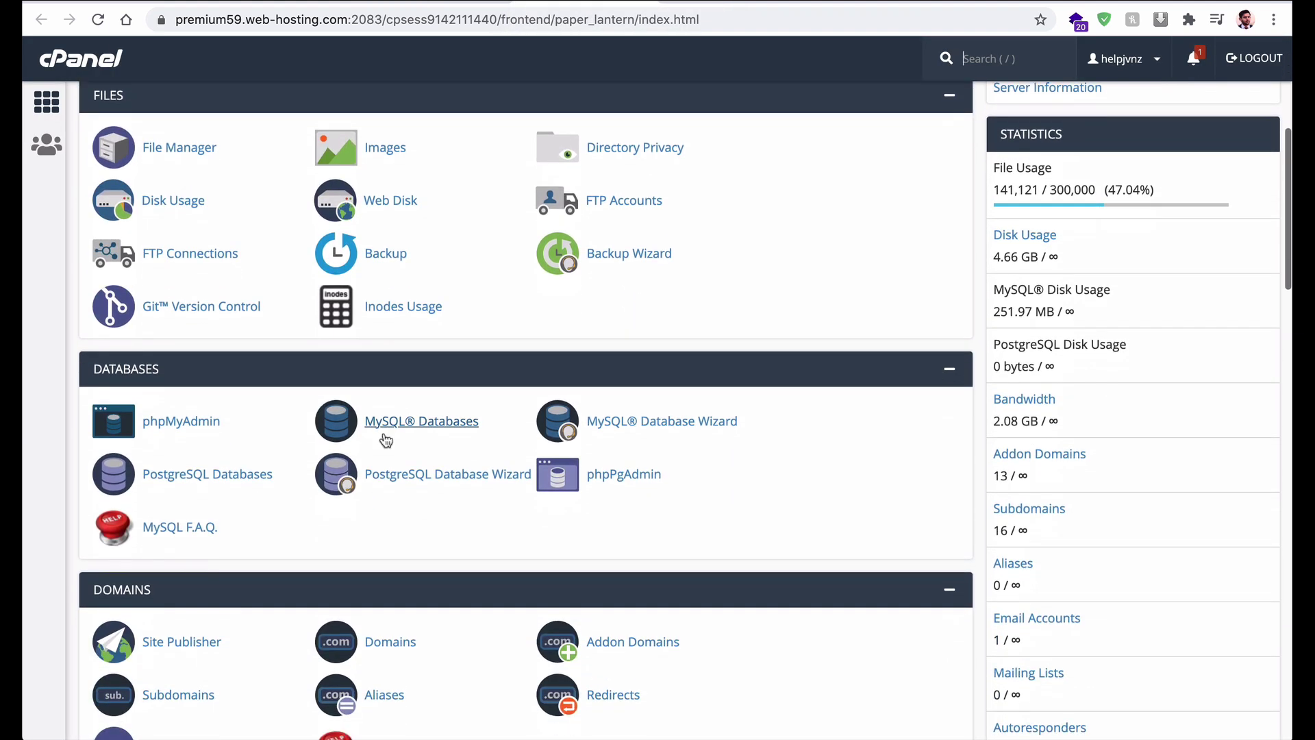
{"action": "scroll", "coordinate": [383, 439], "scroll_direction": "down", "scroll_amount": 2}
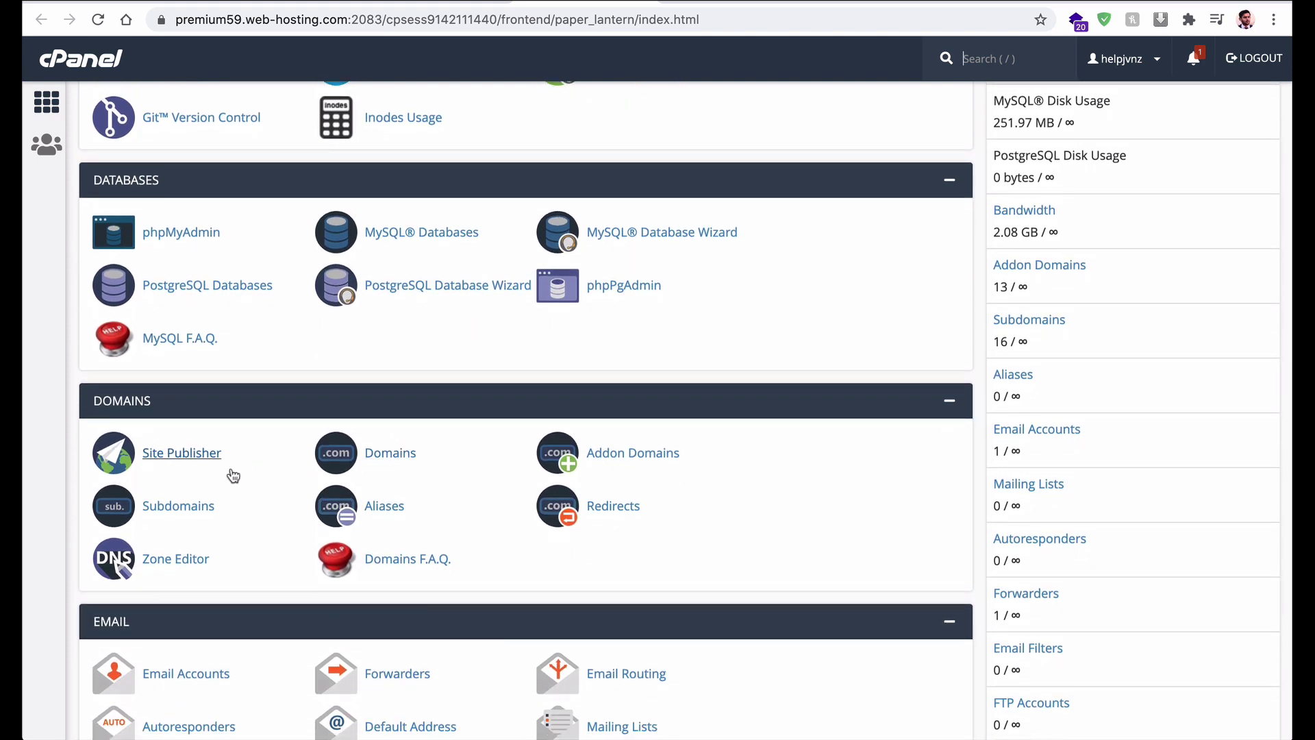
{"action": "left_click", "coordinate": [192, 508]}
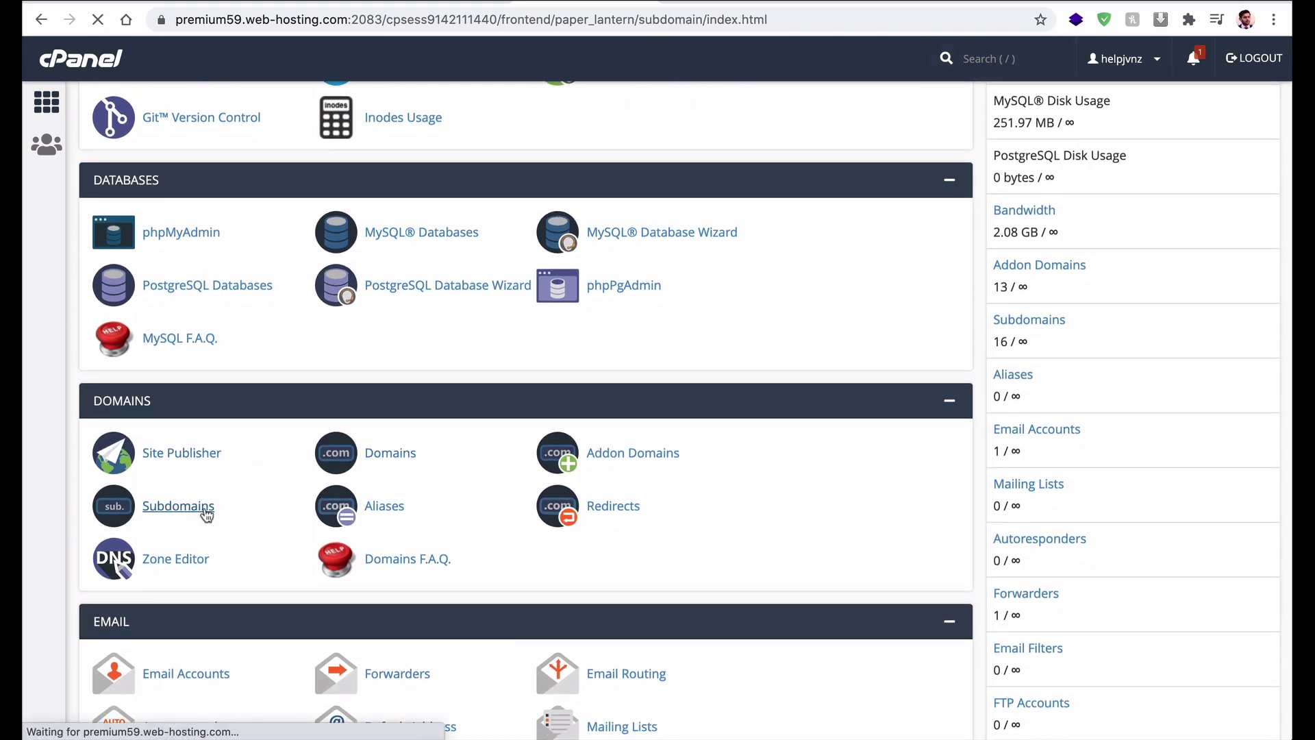
Step: Enter booking as the subdomain name under the wowrinse.com domain
{"action": "left_click", "coordinate": [243, 309]}
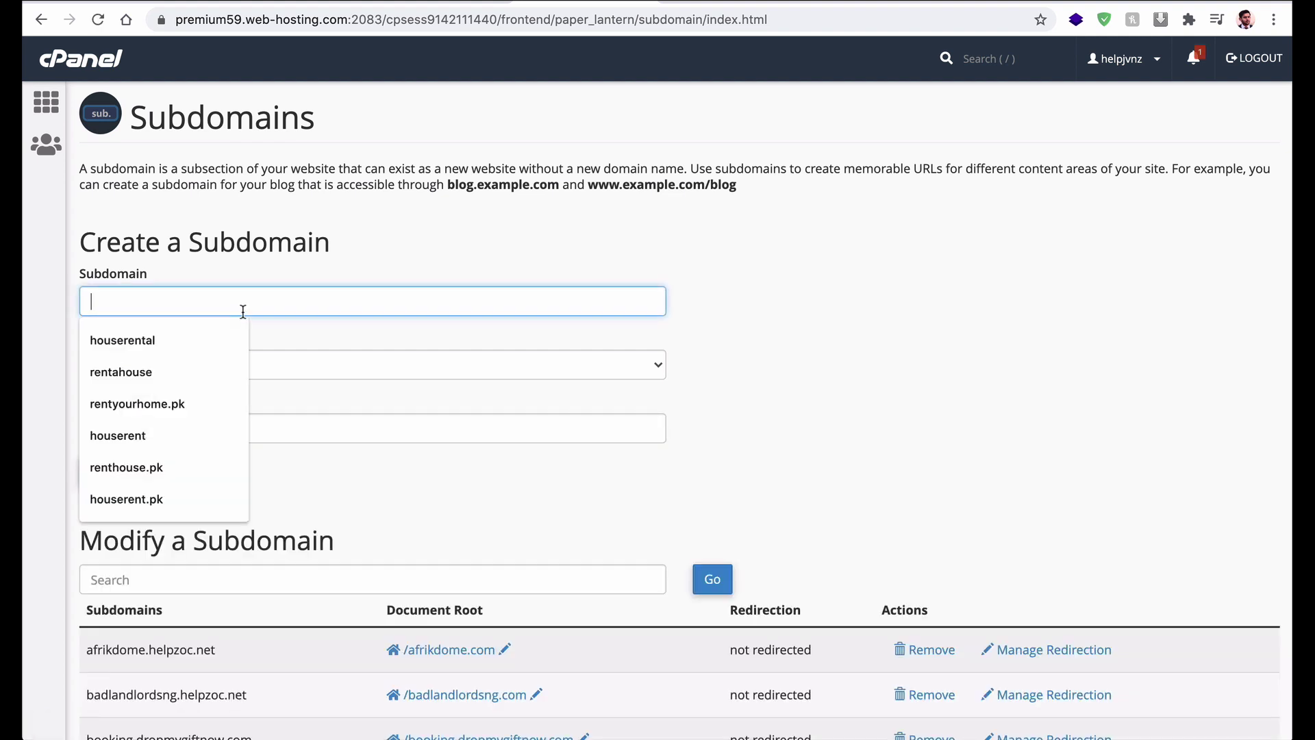
{"action": "type", "text": "book"}
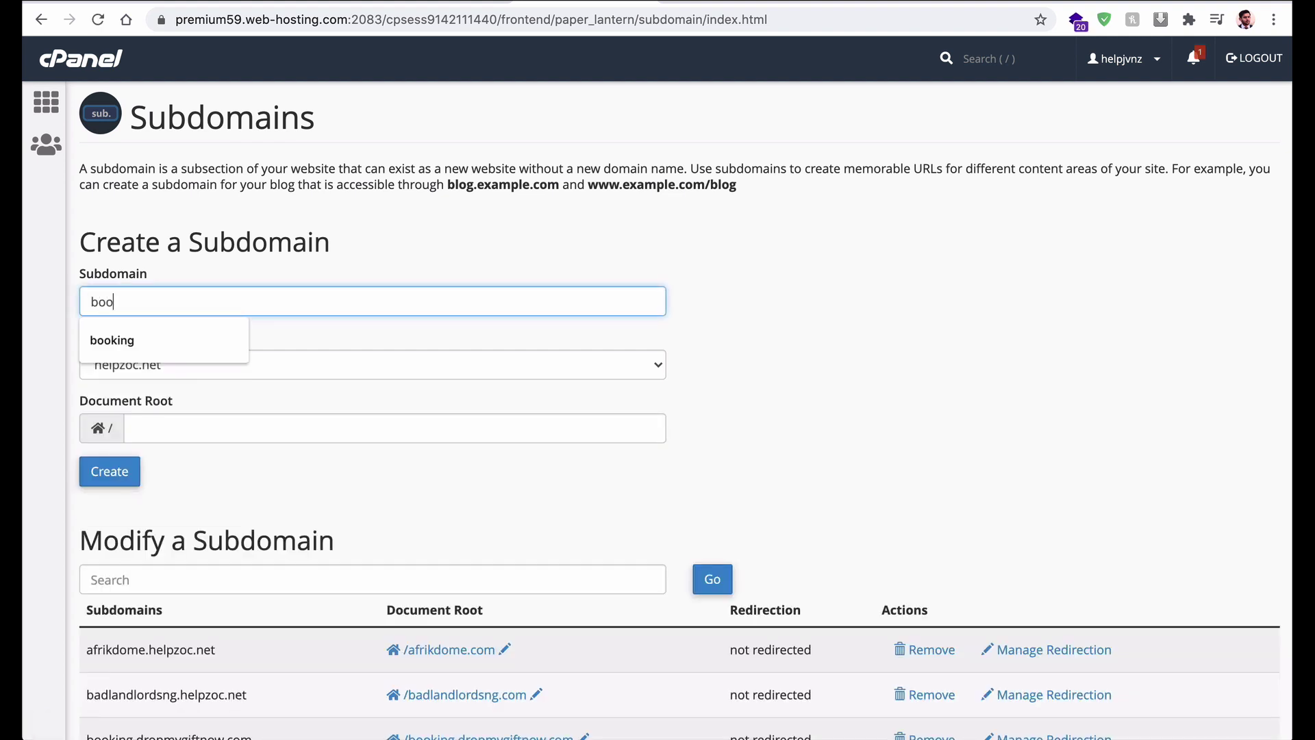
{"action": "left_click", "coordinate": [205, 339]}
{"action": "left_click", "coordinate": [218, 363]}
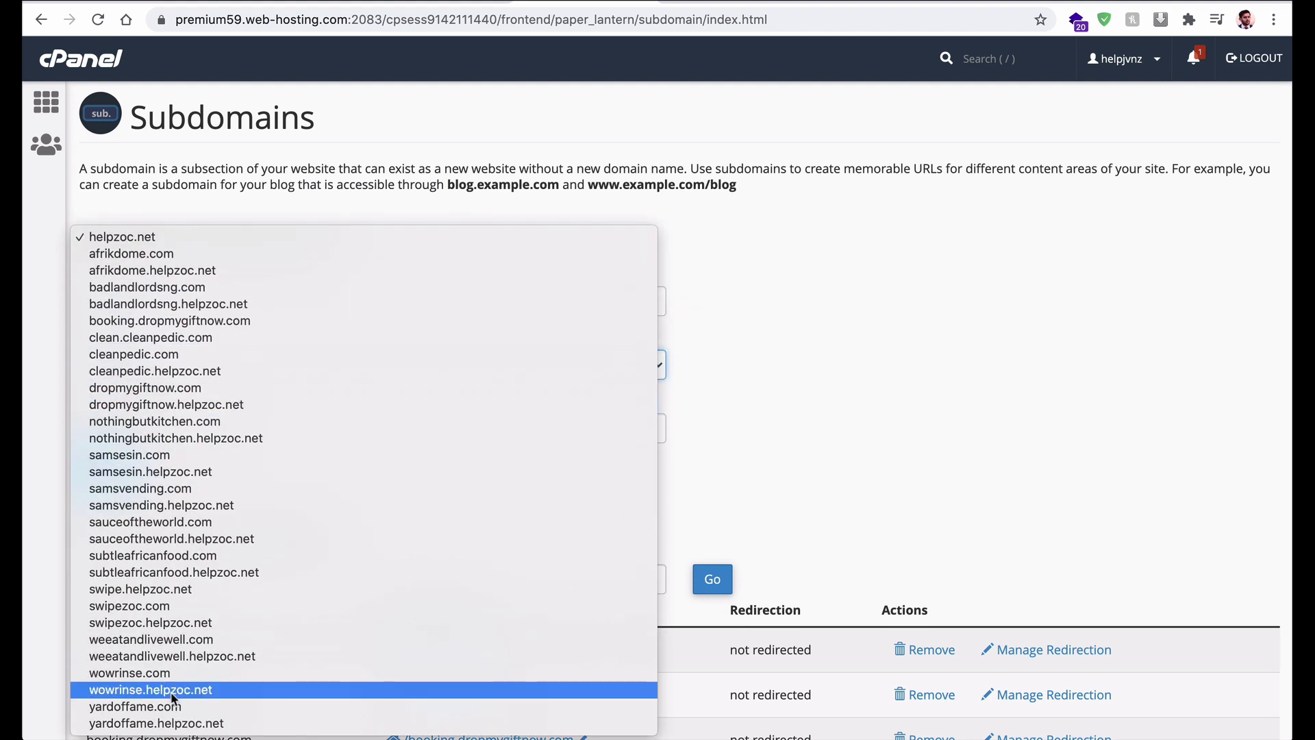
{"action": "left_click", "coordinate": [198, 674]}
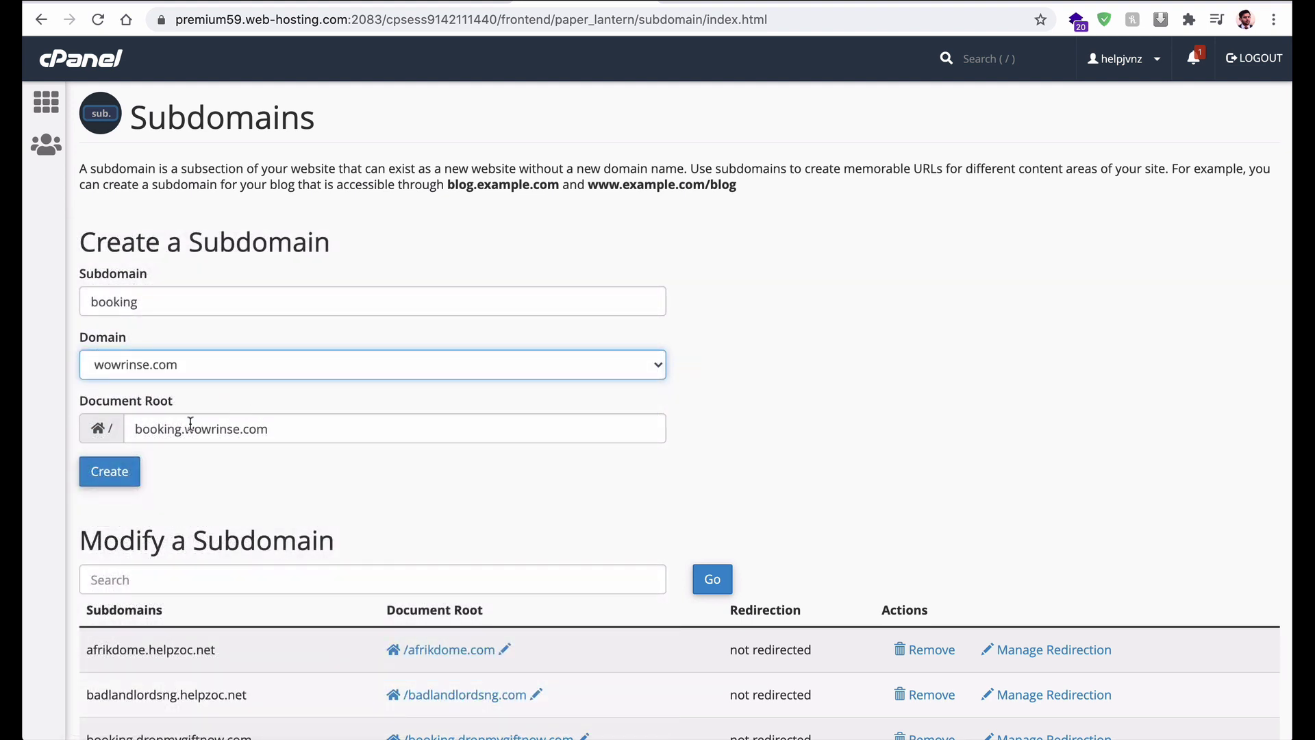
Step: Keep booking.wowrinse.com as the document root and create the subdomain
{"action": "left_click", "coordinate": [234, 429]}
{"action": "left_click_drag", "start_coordinate": [270, 428], "coordinate": [107, 428]}
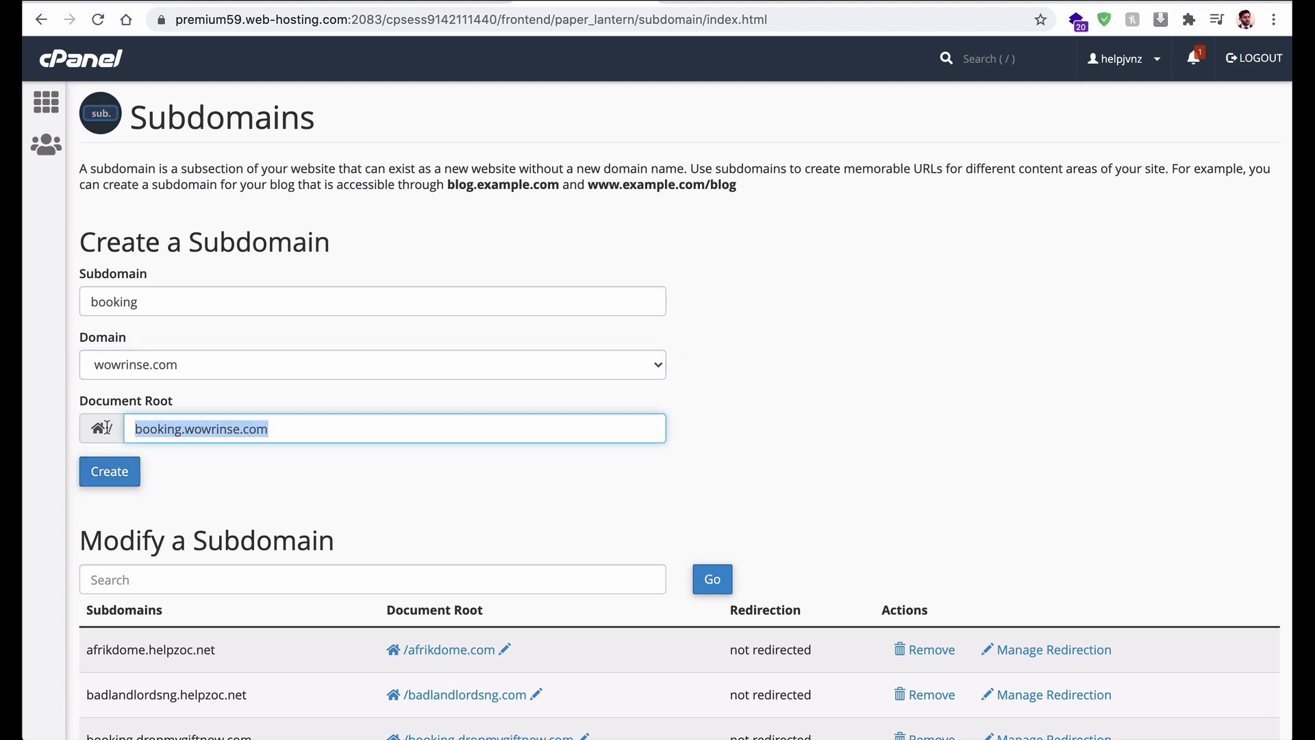
{"action": "left_click", "coordinate": [110, 472]}
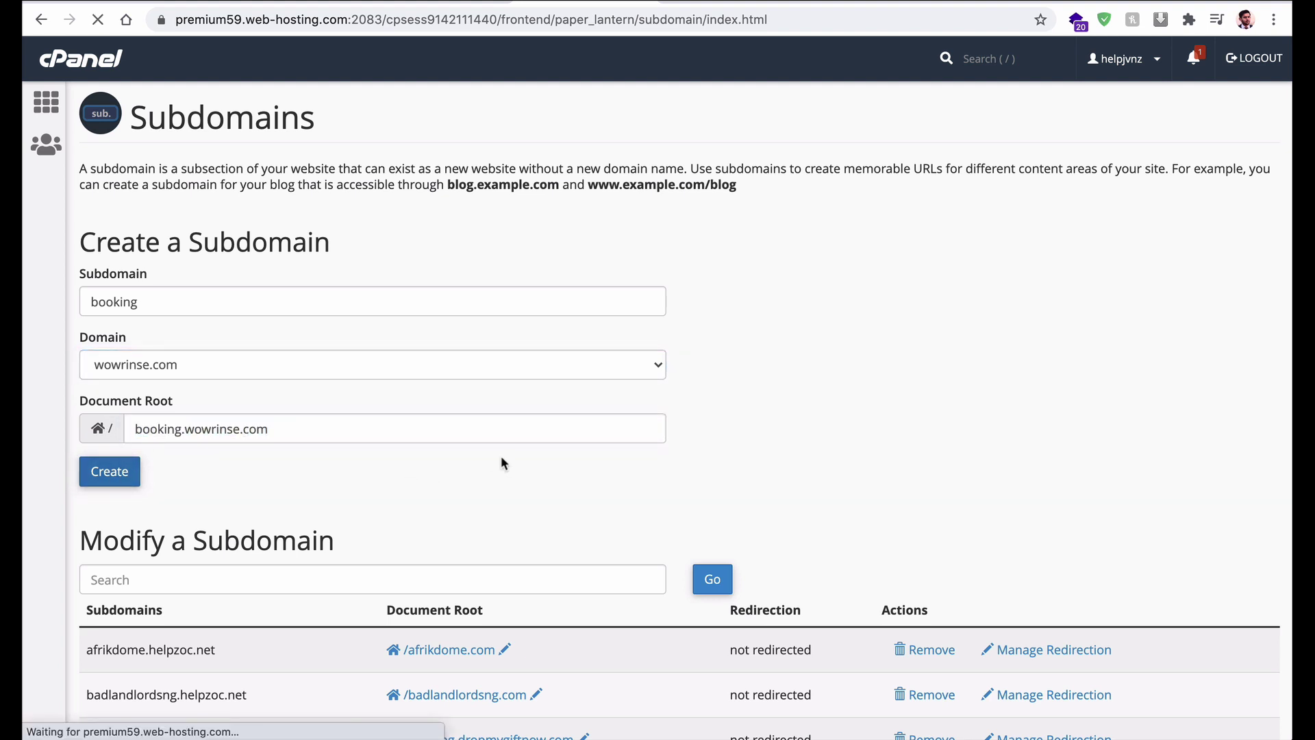
{"action": "scroll", "coordinate": [503, 463], "scroll_direction": "down", "scroll_amount": 10}
{"action": "scroll", "coordinate": [504, 463], "scroll_direction": "up", "scroll_amount": 10}
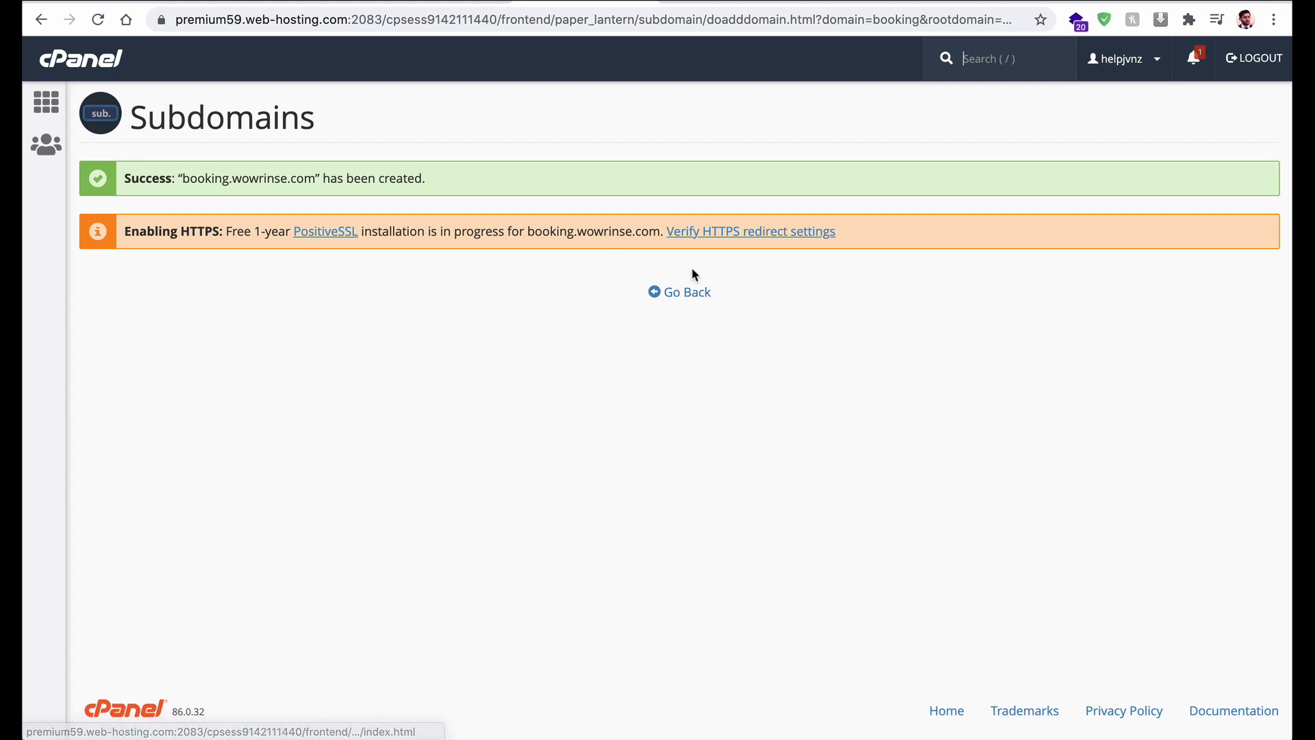
{"action": "left_click", "coordinate": [683, 294]}
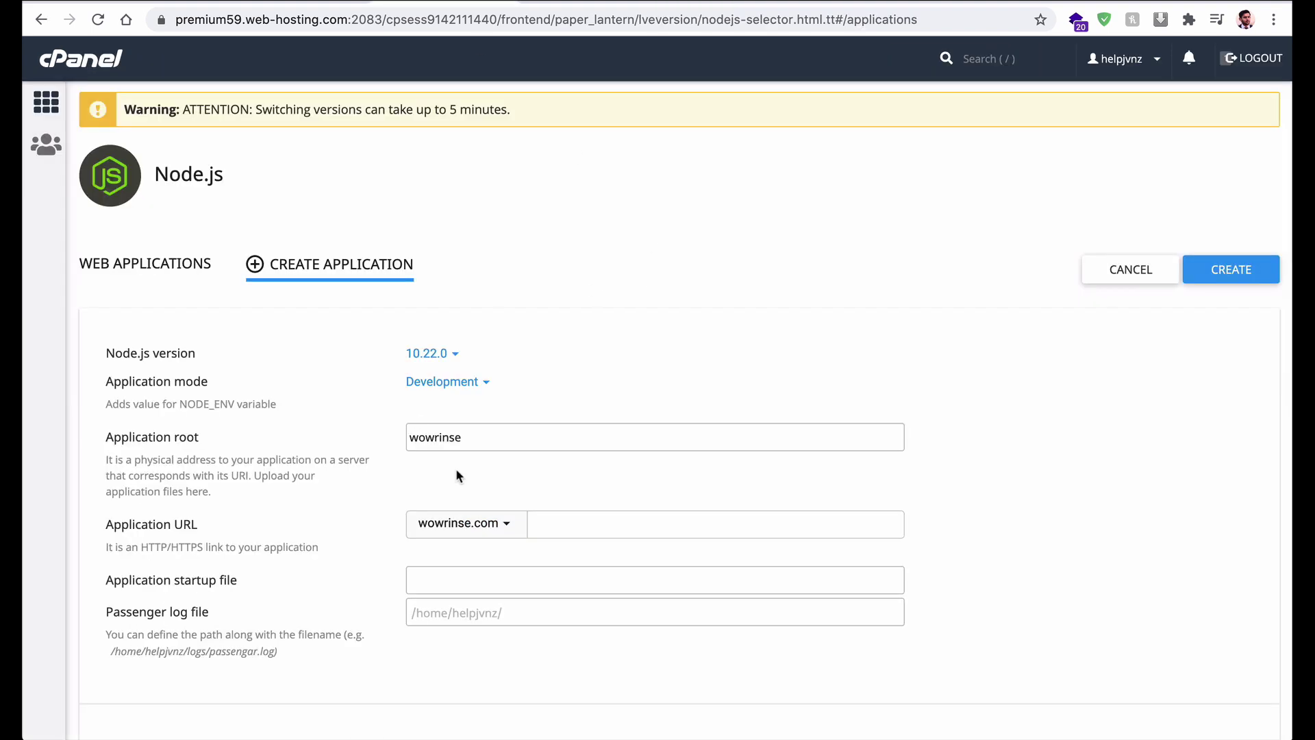
Step: Check the application URL domain list, then reload the Node.js page to refresh the domains
{"action": "left_click", "coordinate": [488, 522]}
{"action": "scroll", "coordinate": [593, 494], "scroll_direction": "down", "scroll_amount": 5}
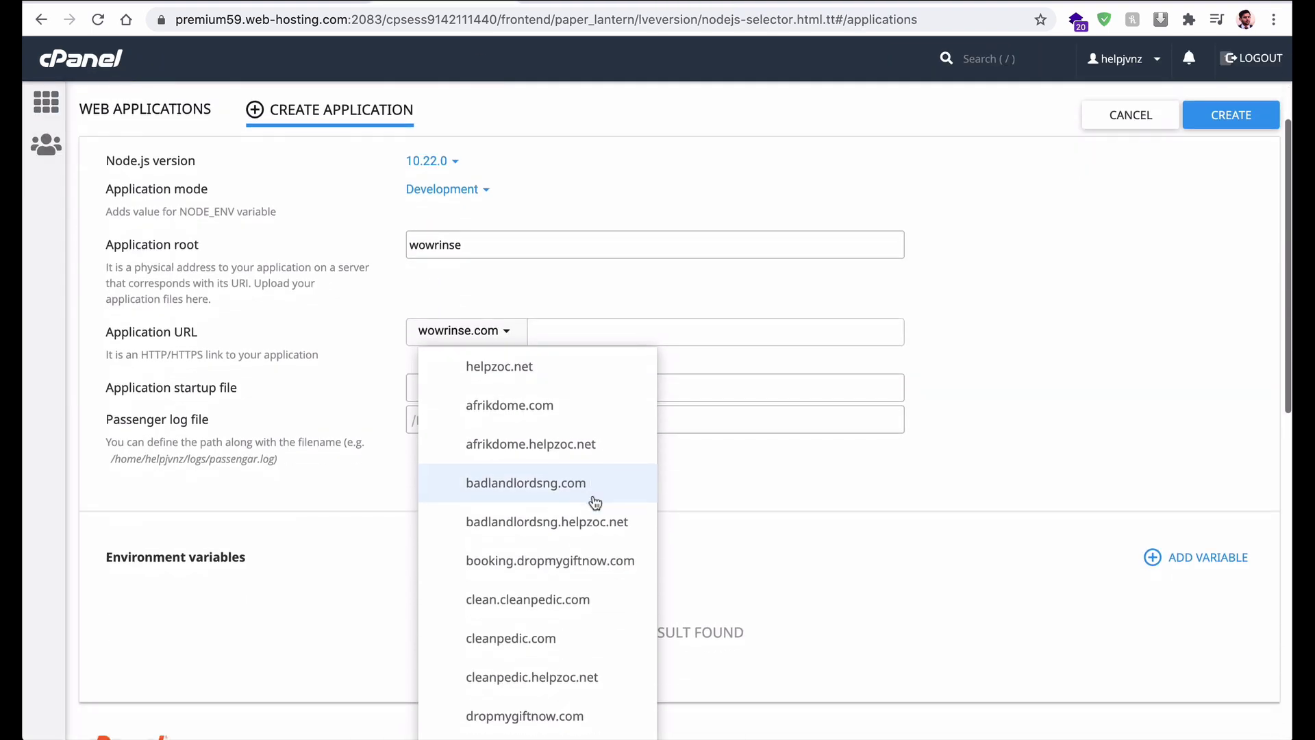
{"action": "scroll", "coordinate": [584, 543], "scroll_direction": "down", "scroll_amount": 5}
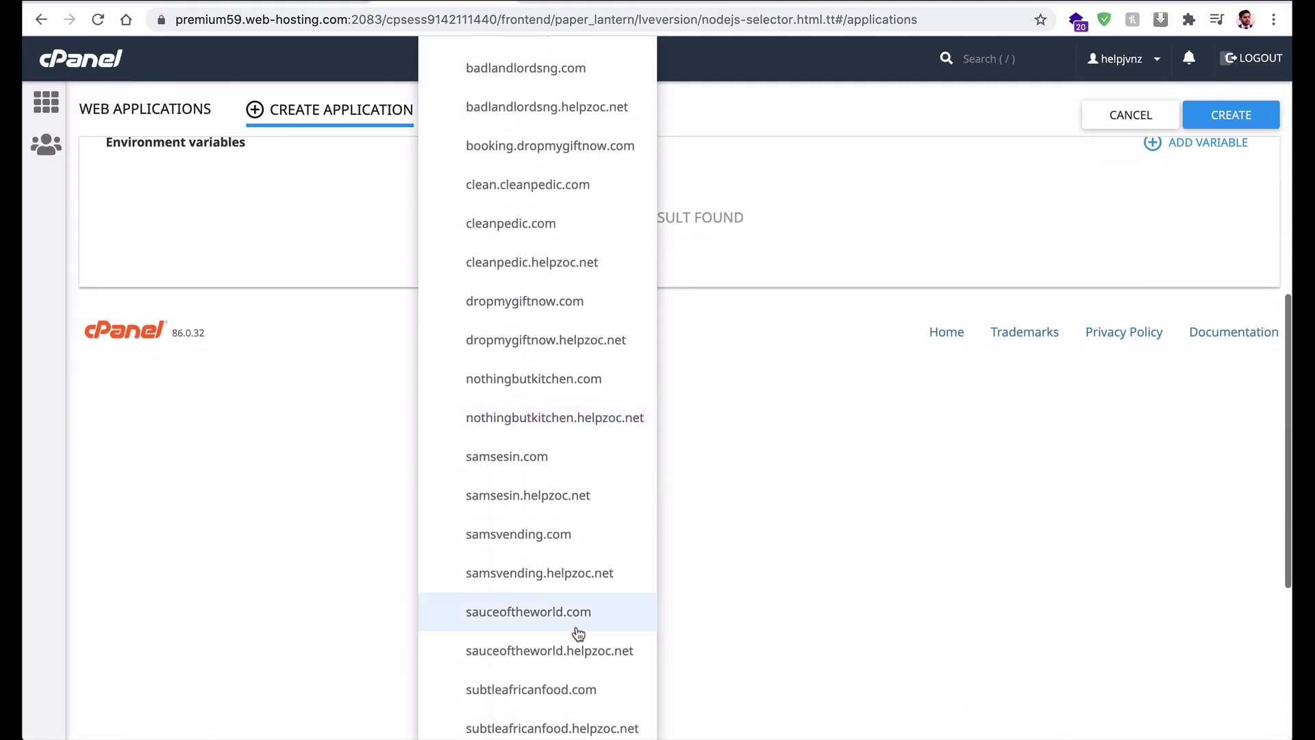
{"action": "scroll", "coordinate": [578, 633], "scroll_direction": "down", "scroll_amount": 3}
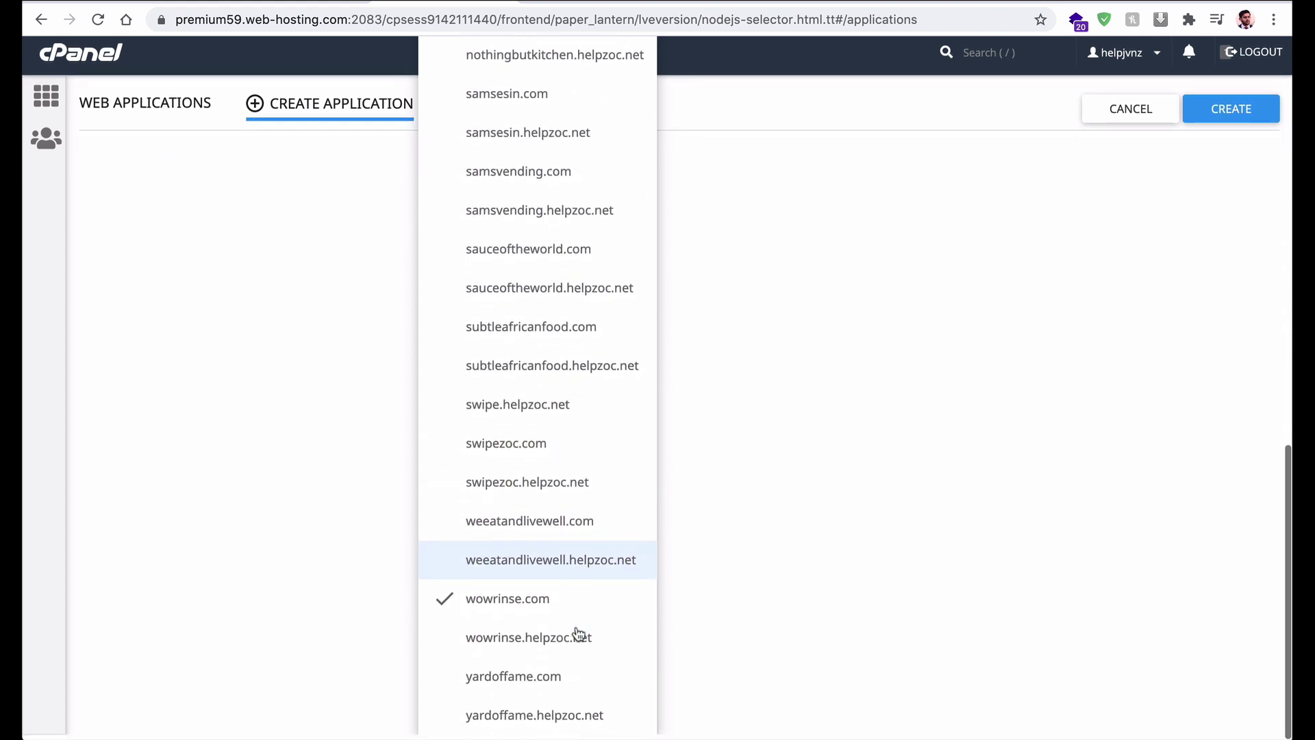
{"action": "left_click", "coordinate": [764, 492]}
{"action": "scroll", "coordinate": [322, 363], "scroll_direction": "up", "scroll_amount": 4}
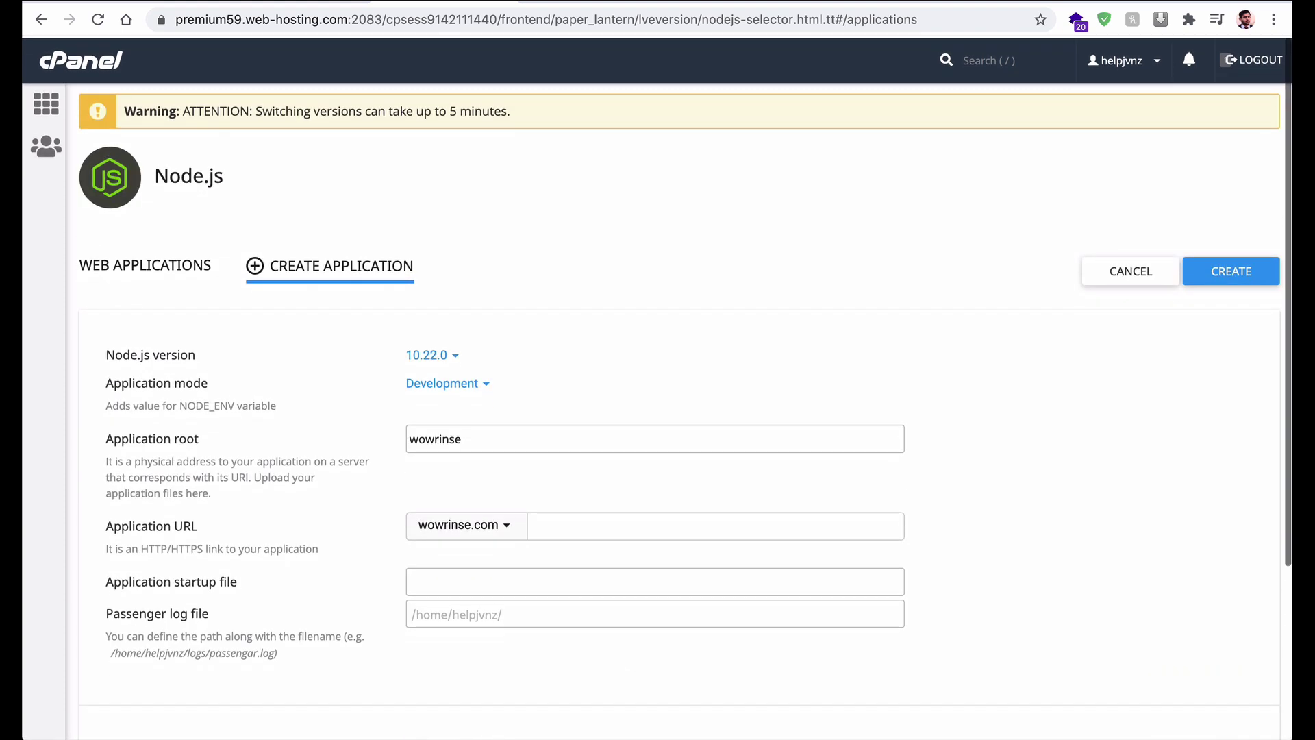
{"action": "left_click", "coordinate": [97, 21]}
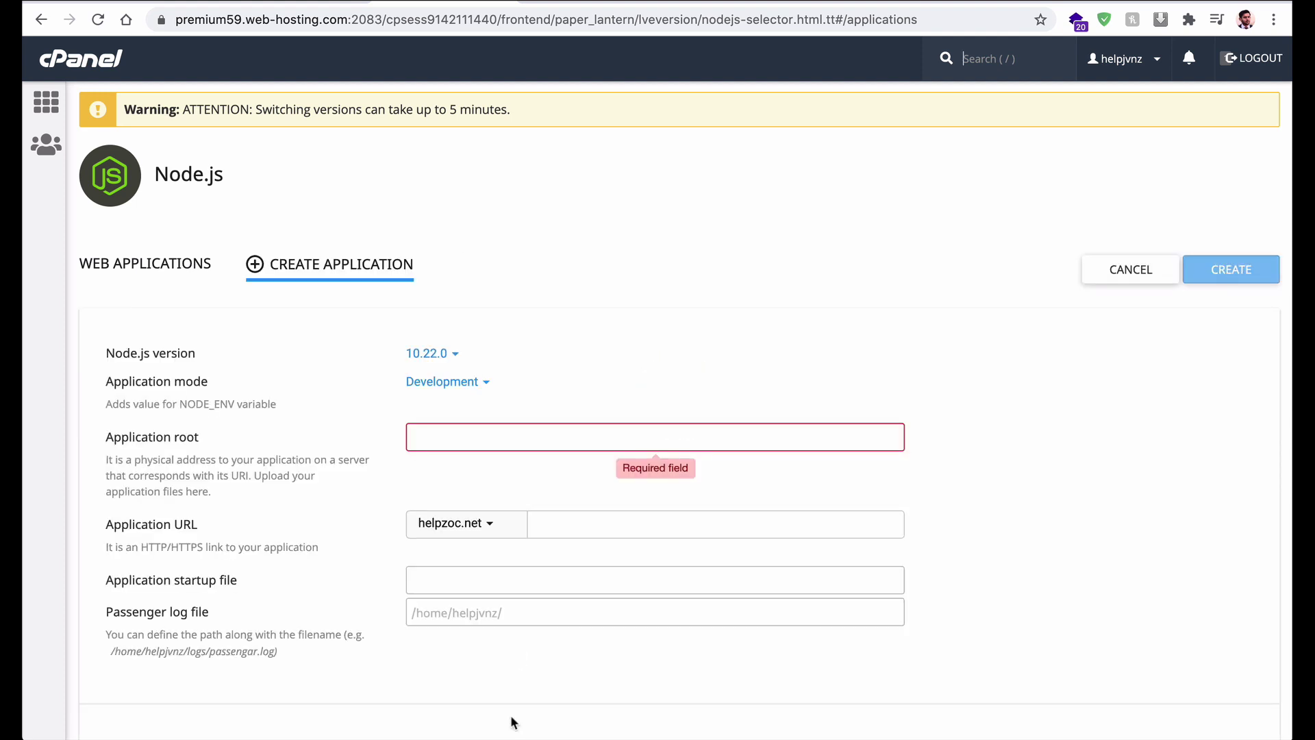
Step: Select booking.wowrinse.com as the application URL domain
{"action": "left_click", "coordinate": [456, 533]}
{"action": "scroll", "coordinate": [514, 678], "scroll_direction": "down", "scroll_amount": 10}
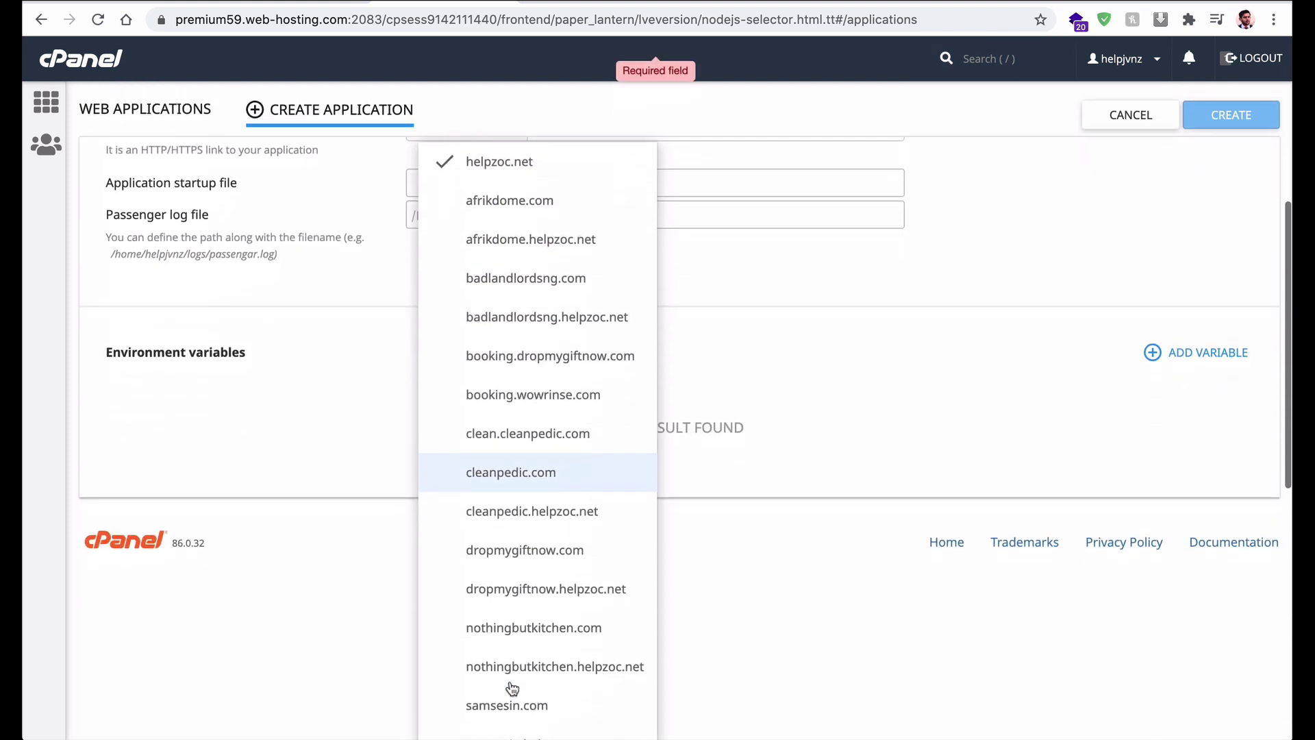
{"action": "scroll", "coordinate": [512, 687], "scroll_direction": "down", "scroll_amount": 5}
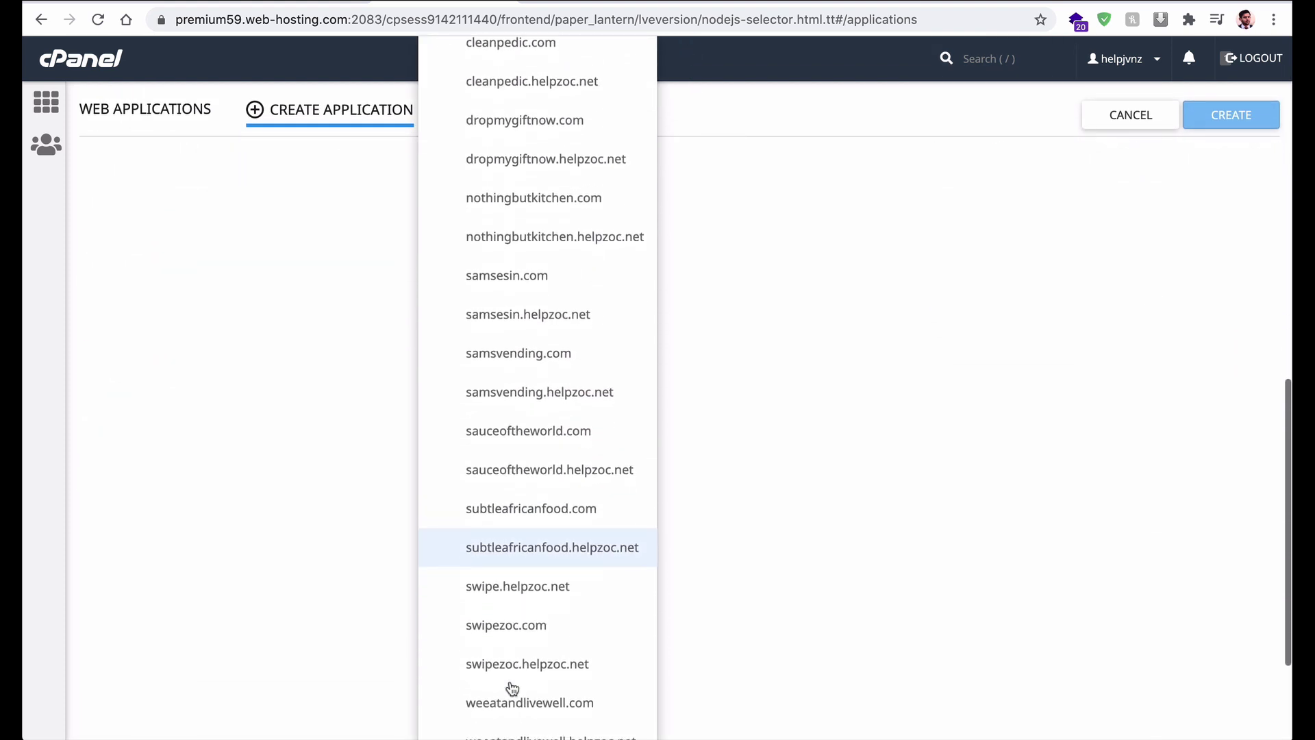
{"action": "scroll", "coordinate": [513, 687], "scroll_direction": "down", "scroll_amount": 2}
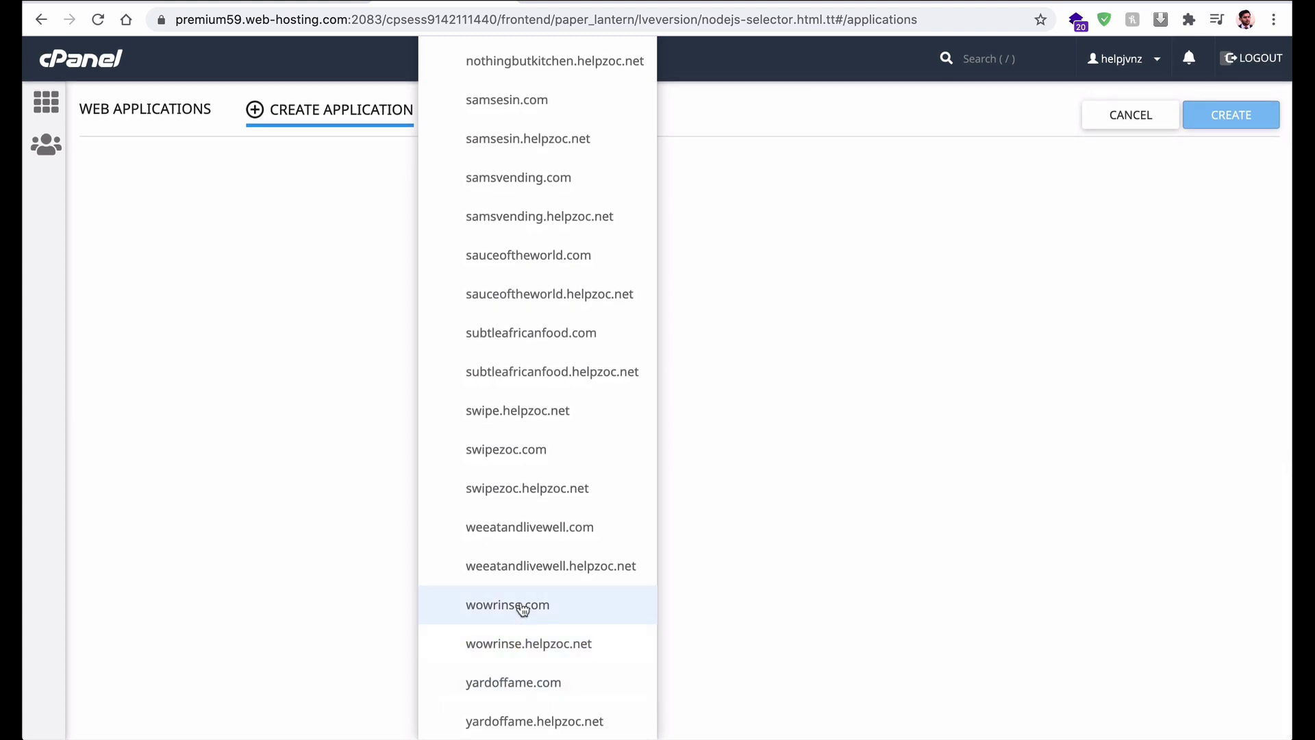
{"action": "scroll", "coordinate": [523, 608], "scroll_direction": "up", "scroll_amount": 8}
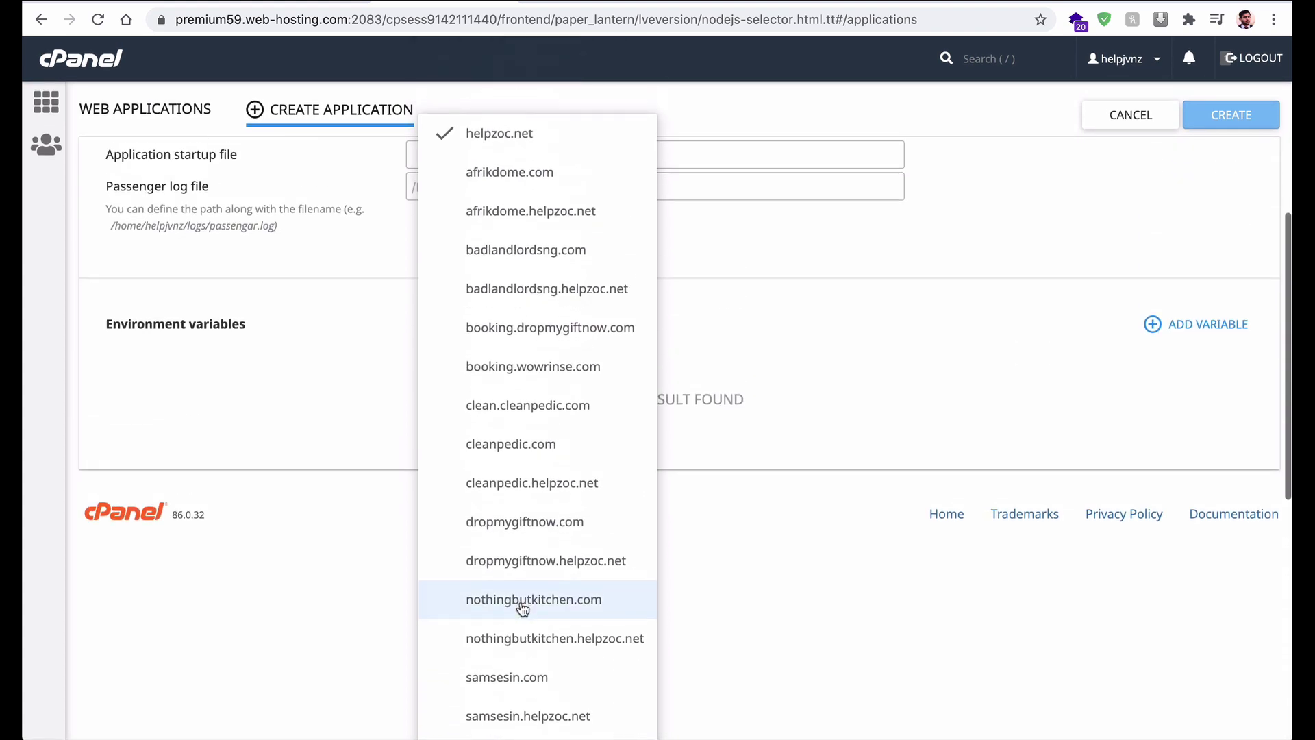
{"action": "scroll", "coordinate": [523, 608], "scroll_direction": "up", "scroll_amount": 1}
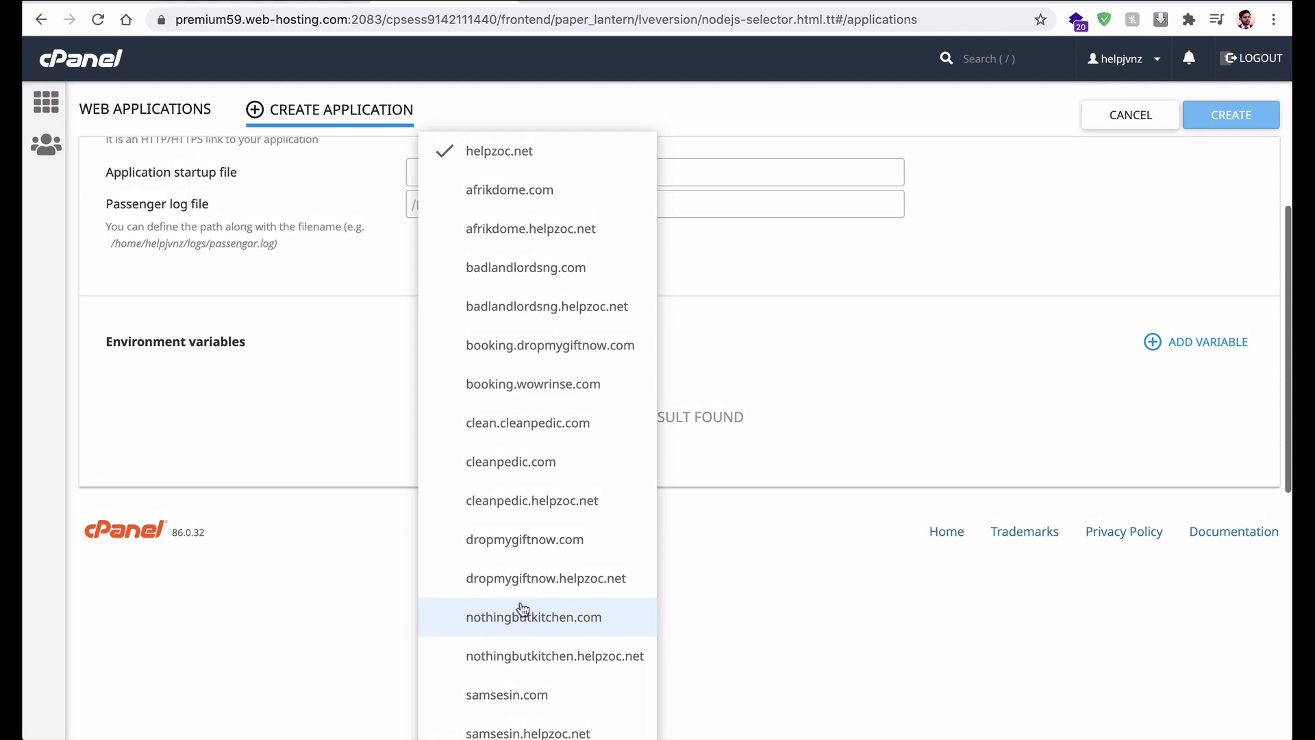
{"action": "left_click", "coordinate": [484, 384]}
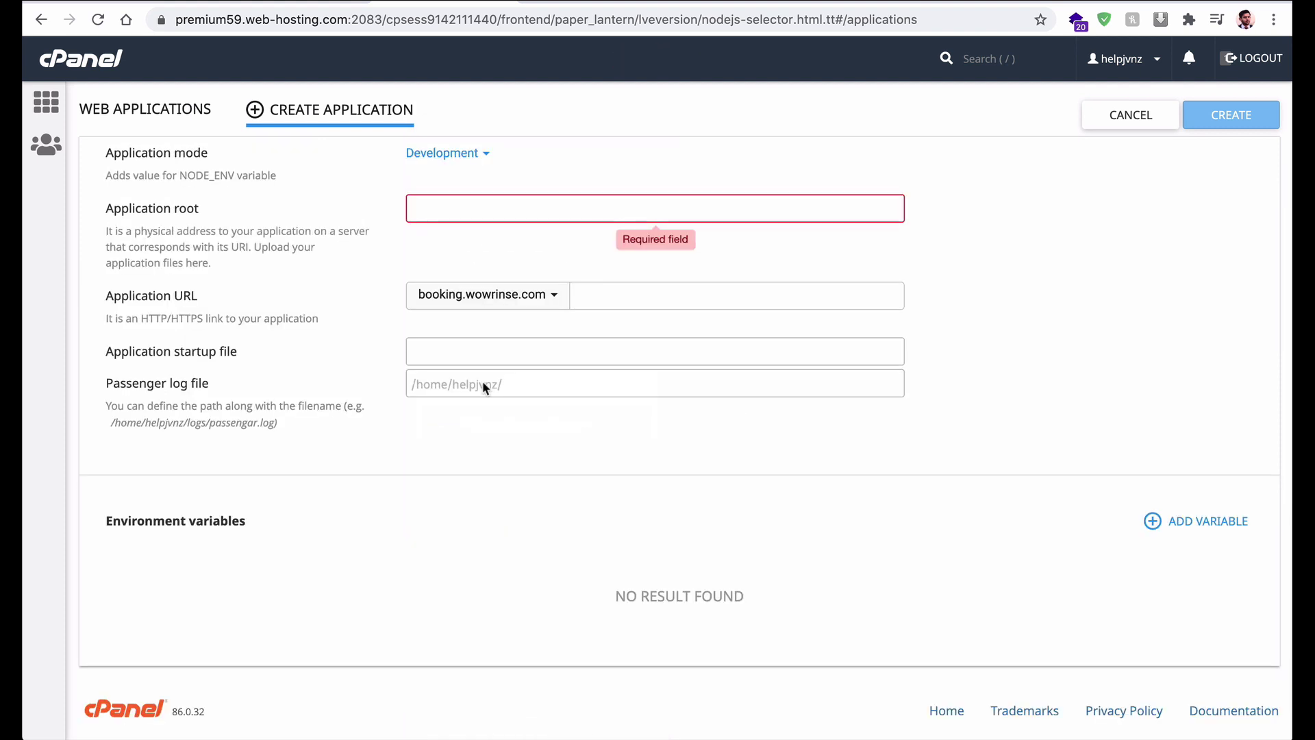
Step: Enter root wowrinse and startup file app.js, keep Development and 10.22.0, and create the app
{"action": "left_click", "coordinate": [486, 202]}
{"action": "type", "text": "wowrinse"}
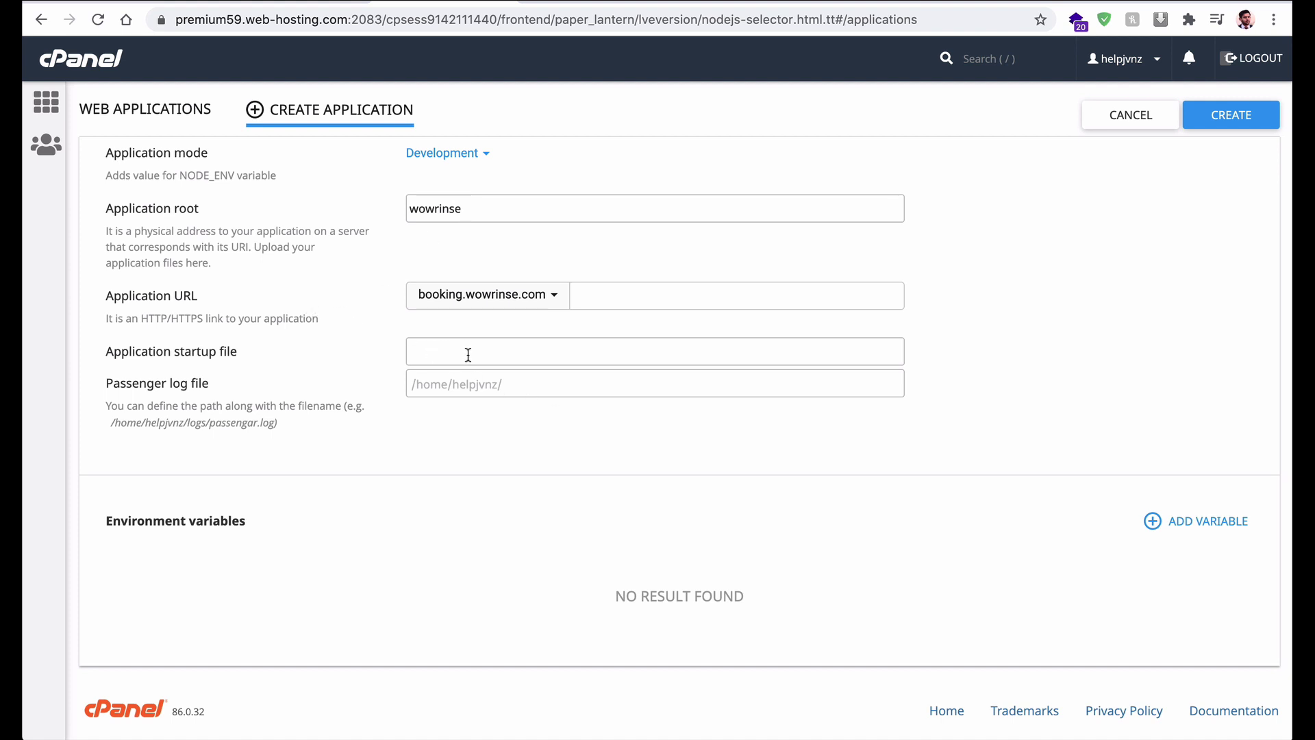
{"action": "type", "text": "app.js"}
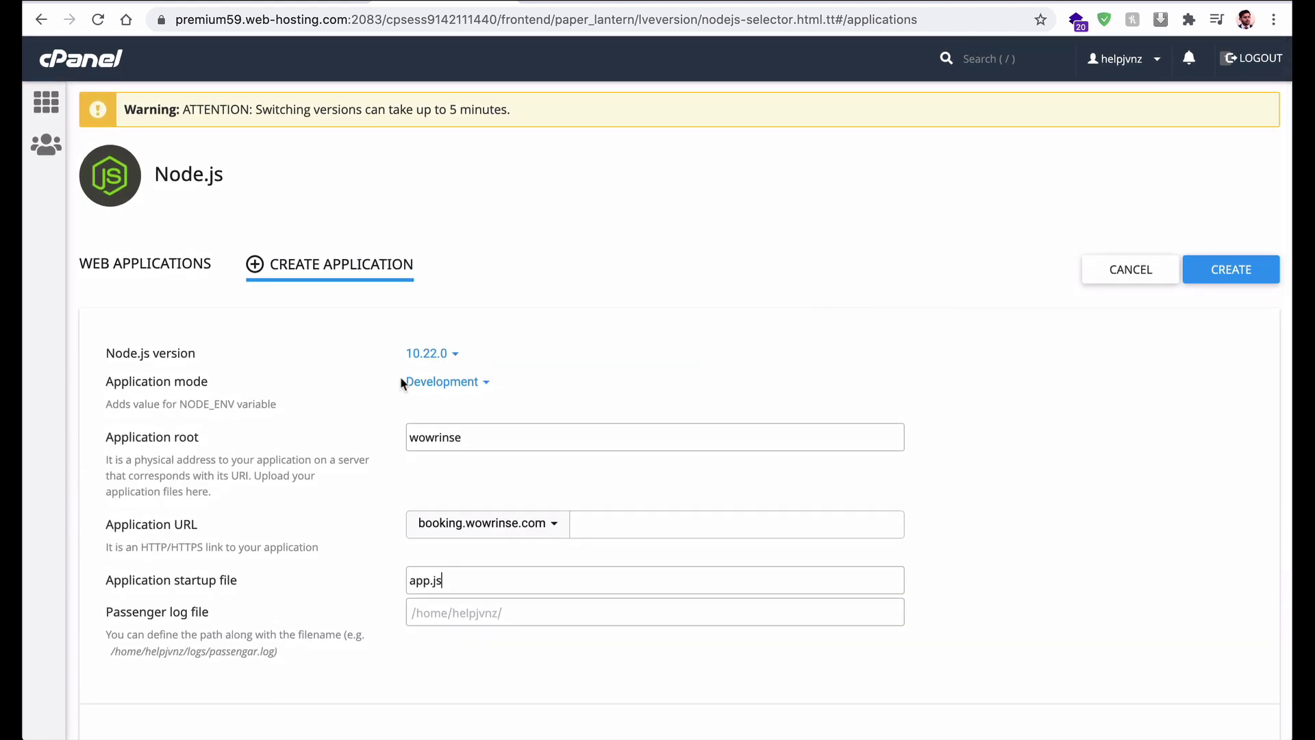
{"action": "left_click", "coordinate": [455, 382]}
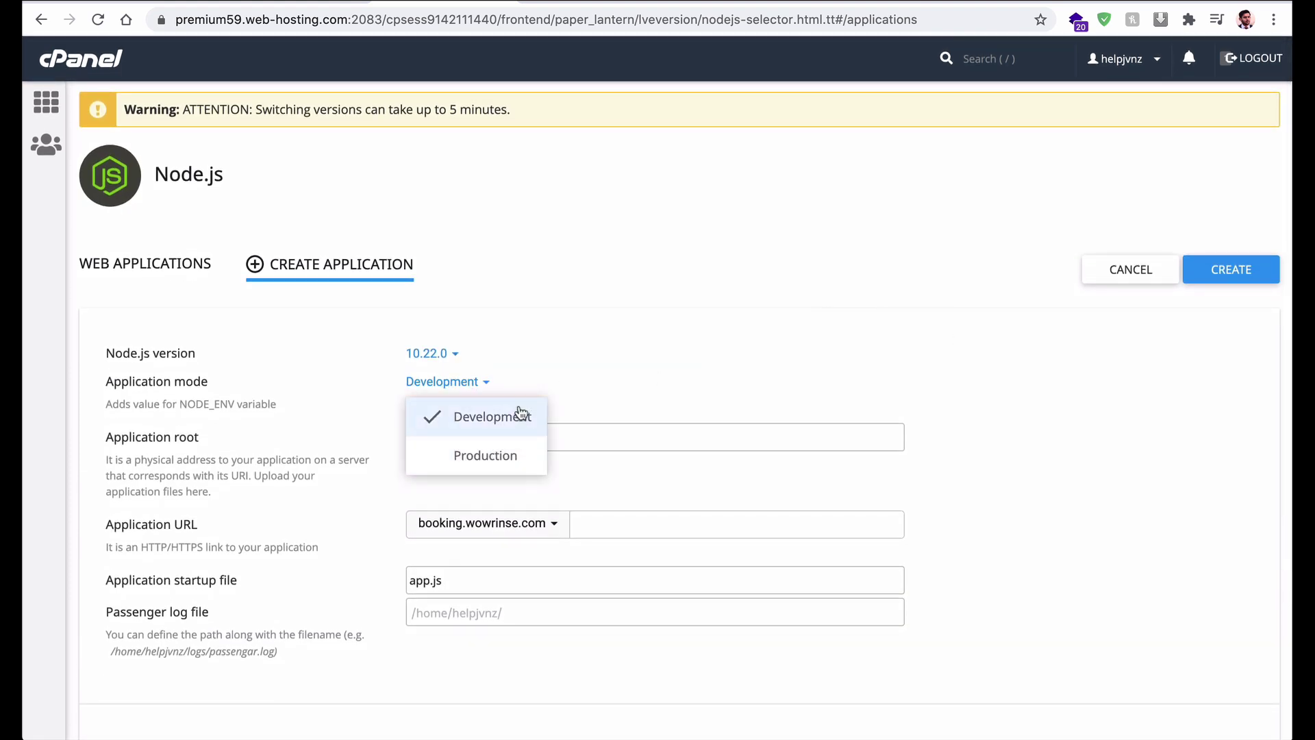
{"action": "left_click", "coordinate": [544, 388]}
{"action": "left_click", "coordinate": [452, 386]}
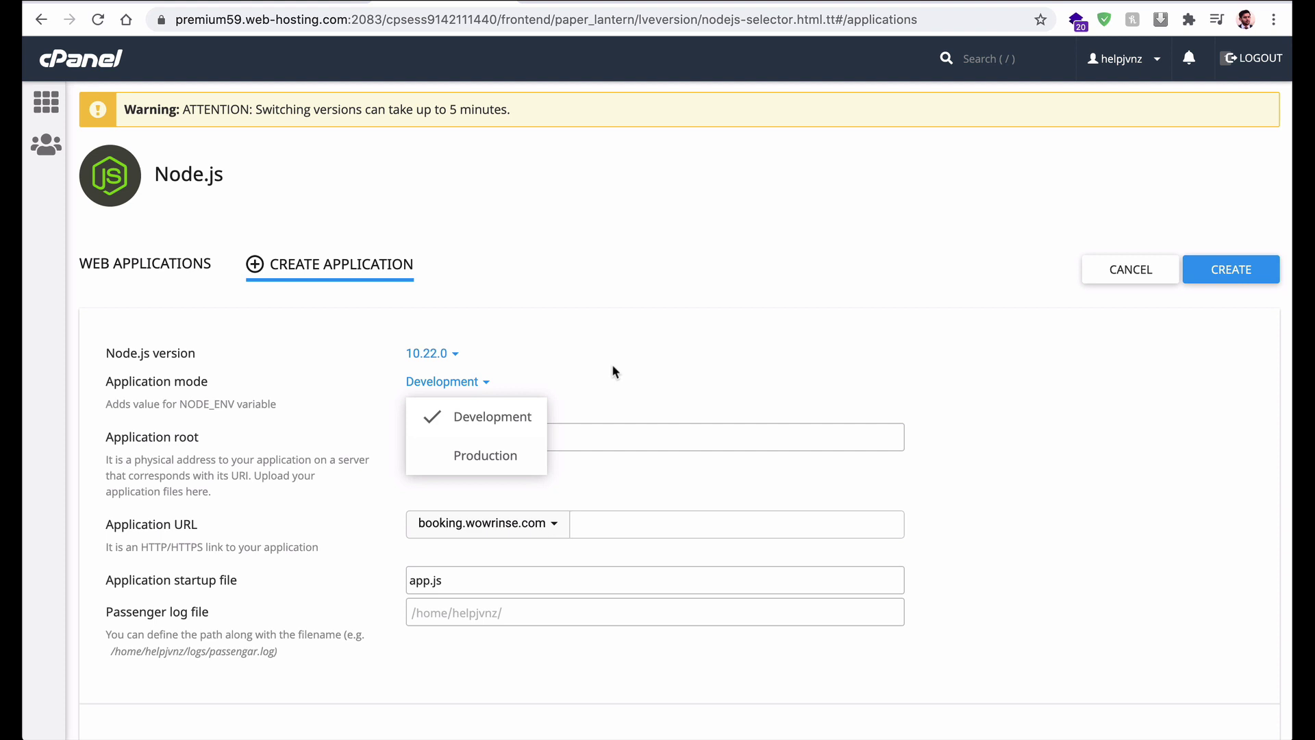
{"action": "left_click", "coordinate": [590, 369]}
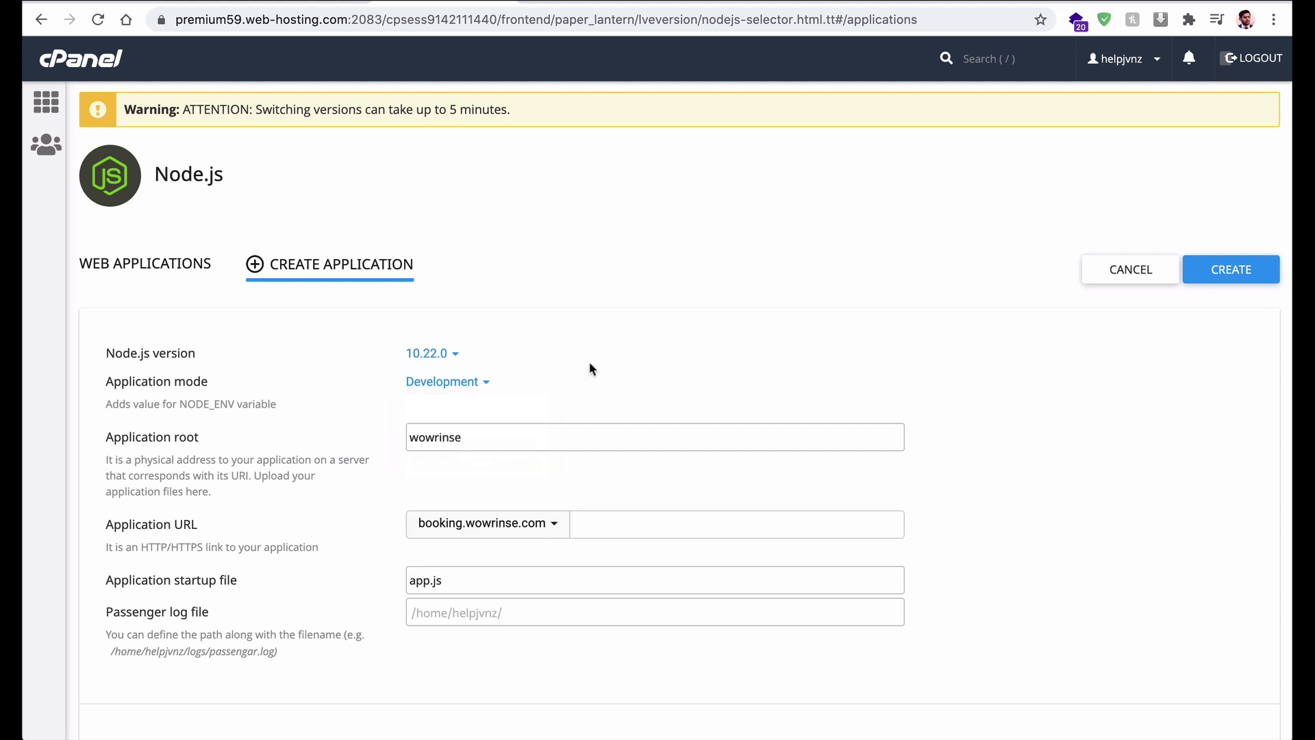
{"action": "left_click", "coordinate": [447, 353]}
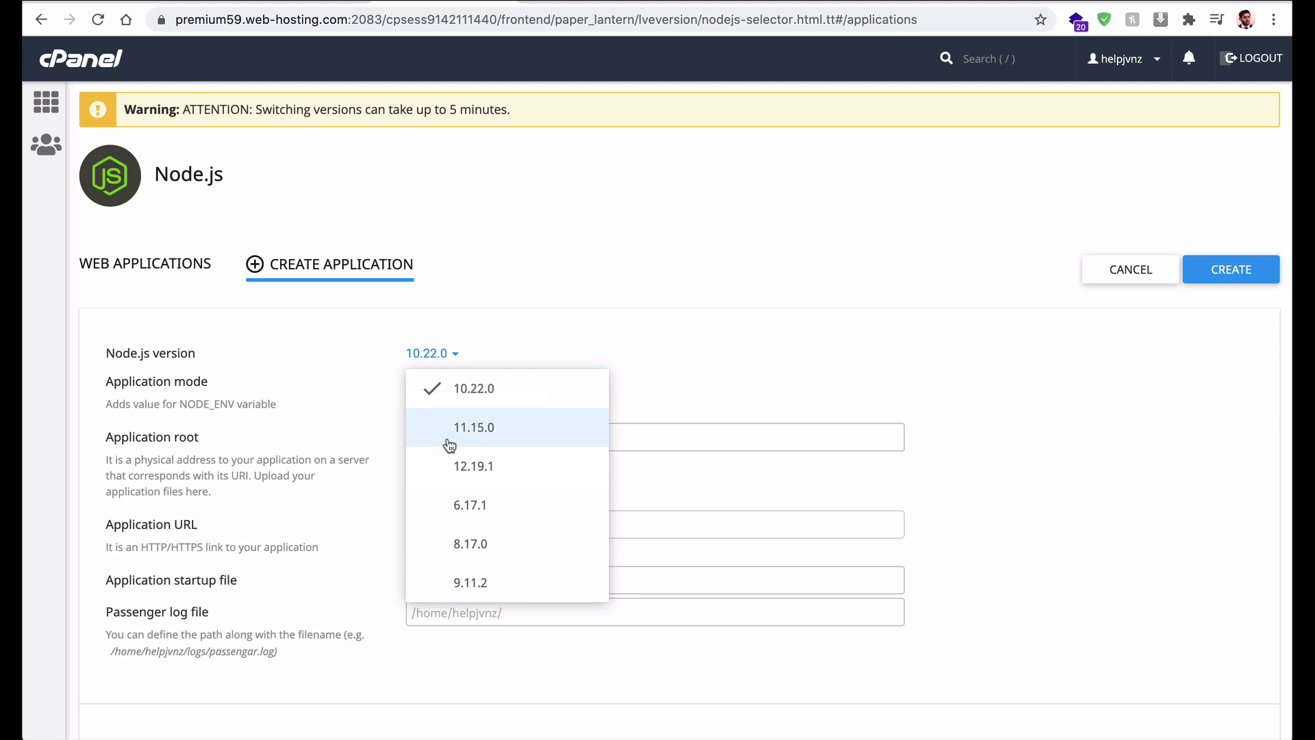
{"action": "left_click", "coordinate": [510, 402]}
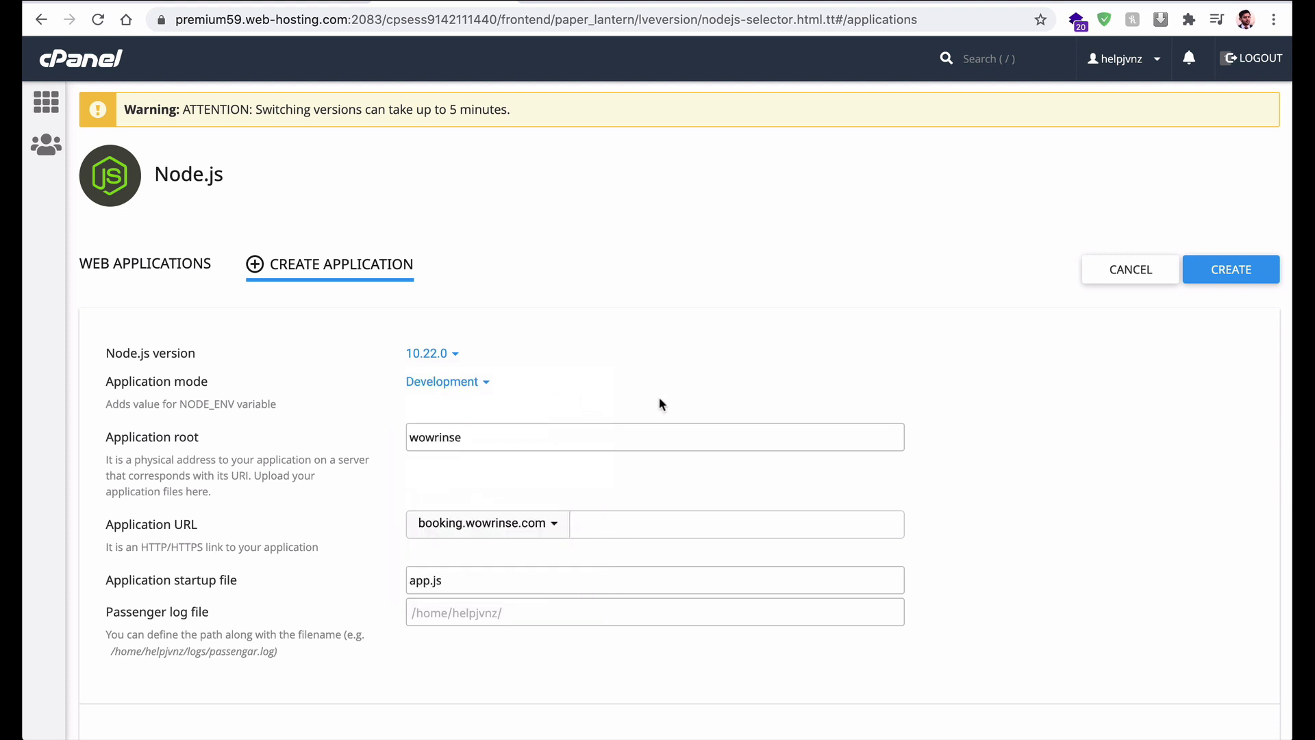
{"action": "left_click", "coordinate": [1212, 281]}
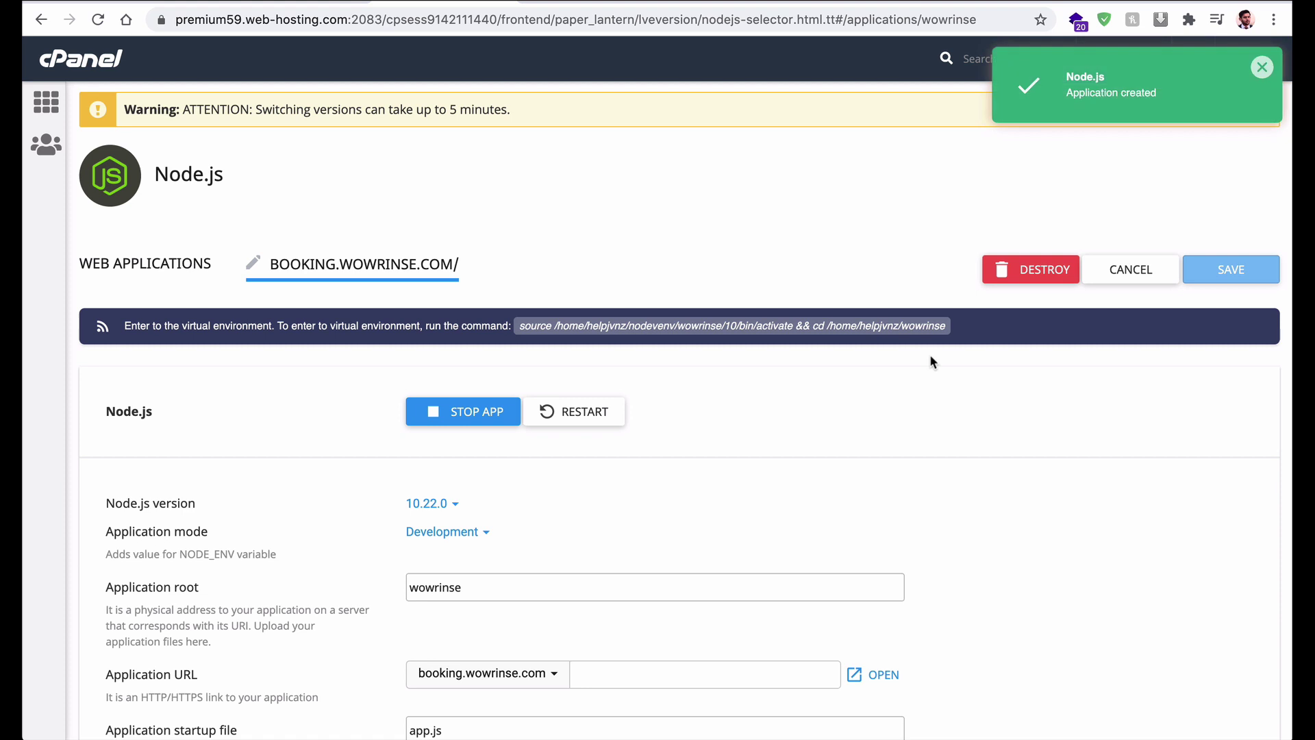
Step: Run NPM Install and dismiss the node modules error it returns
{"action": "scroll", "coordinate": [930, 356], "scroll_direction": "down", "scroll_amount": 5}
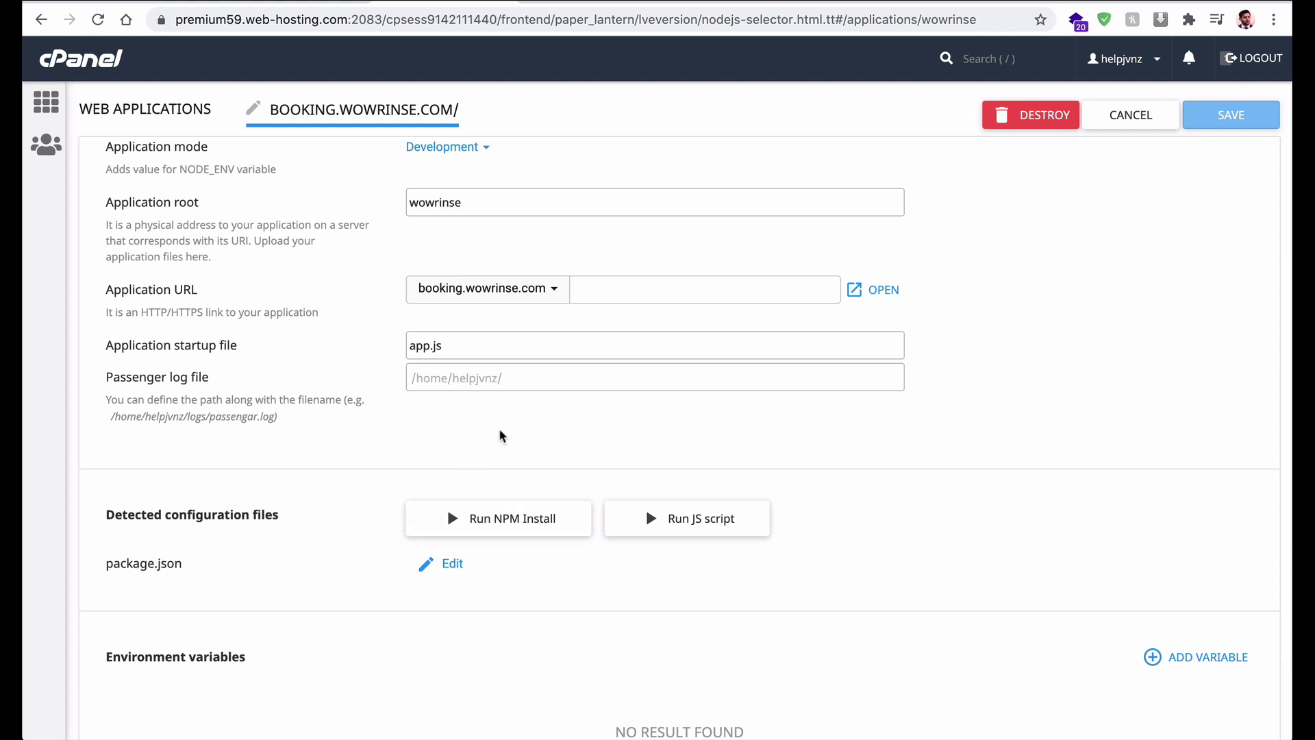
{"action": "left_click", "coordinate": [508, 520]}
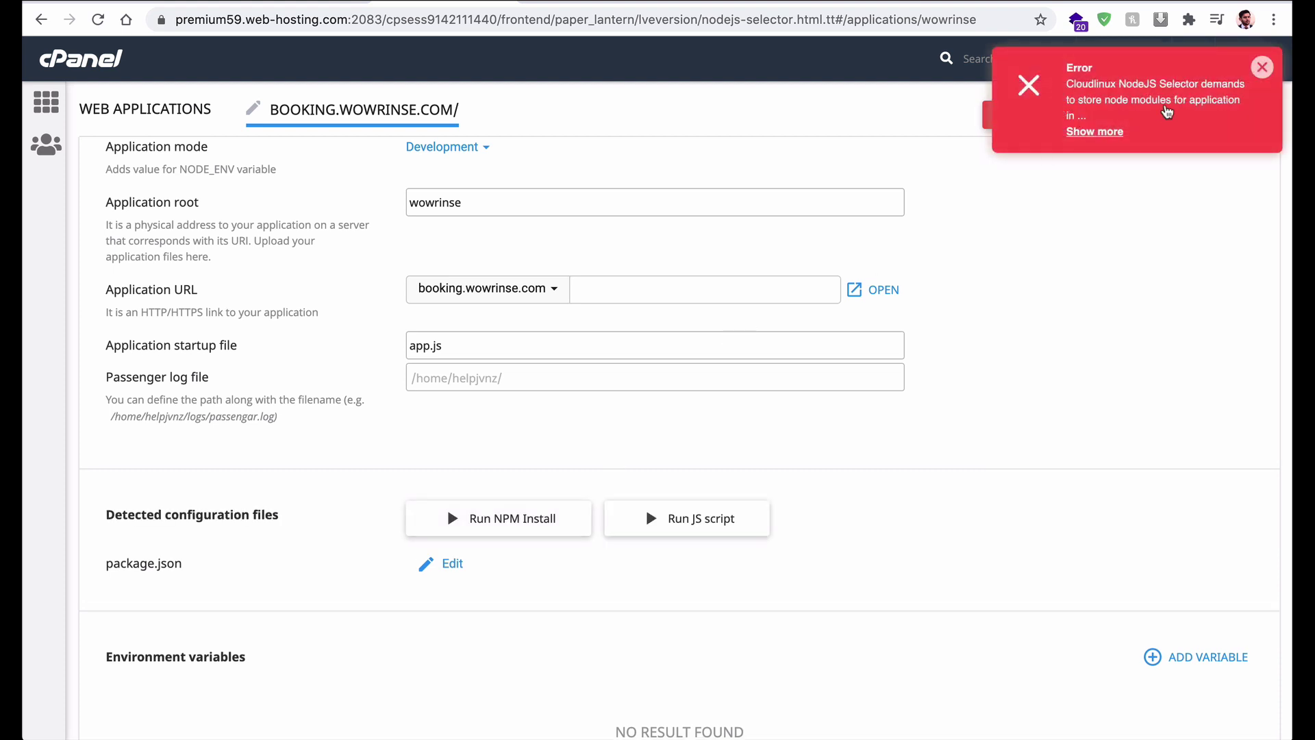
{"action": "left_click", "coordinate": [1261, 67]}
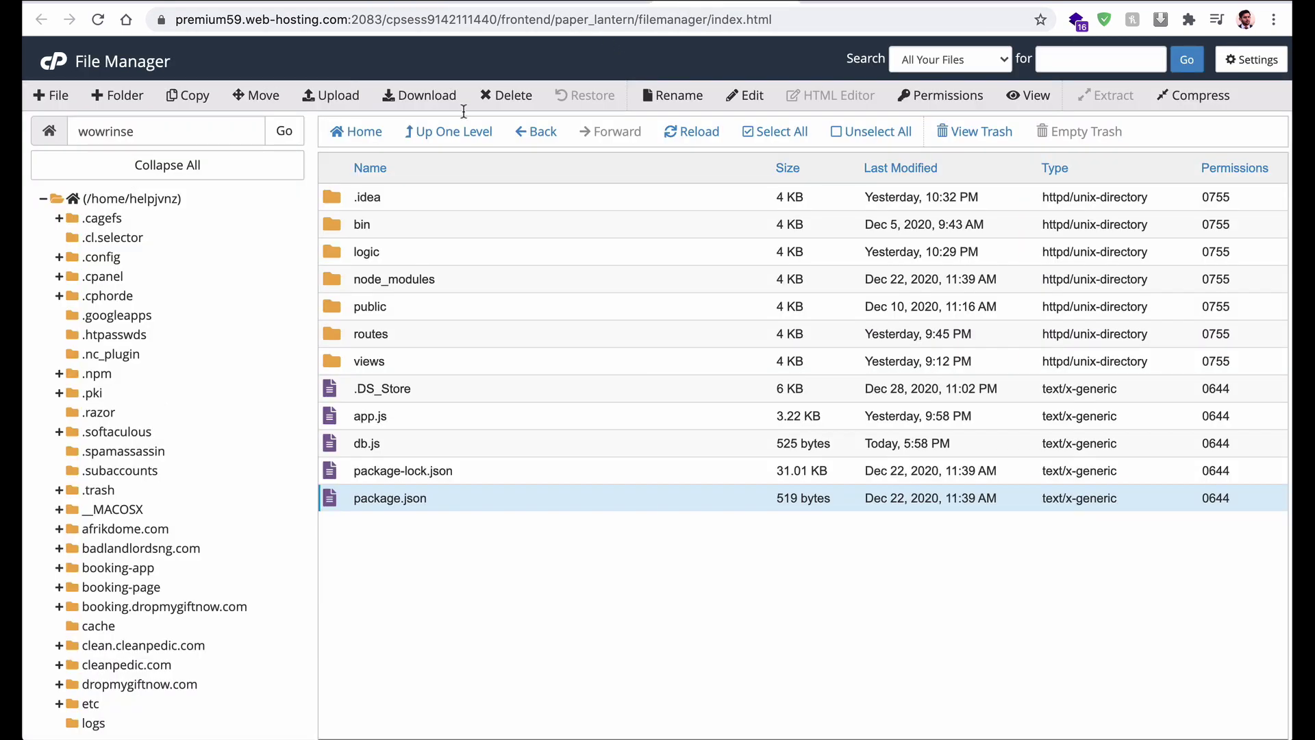
{"action": "double_click", "coordinate": [434, 278]}
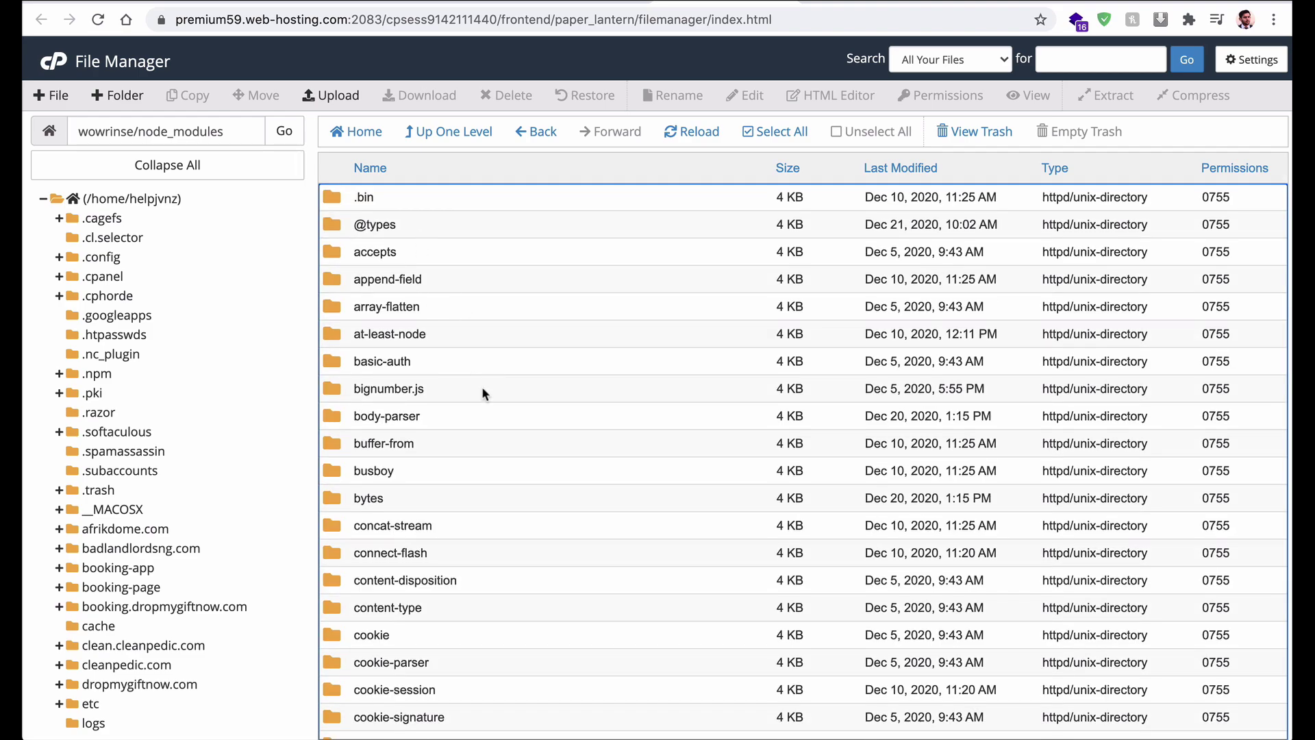
{"action": "scroll", "coordinate": [488, 406], "scroll_direction": "down", "scroll_amount": 15}
{"action": "scroll", "coordinate": [488, 406], "scroll_direction": "up", "scroll_amount": 20}
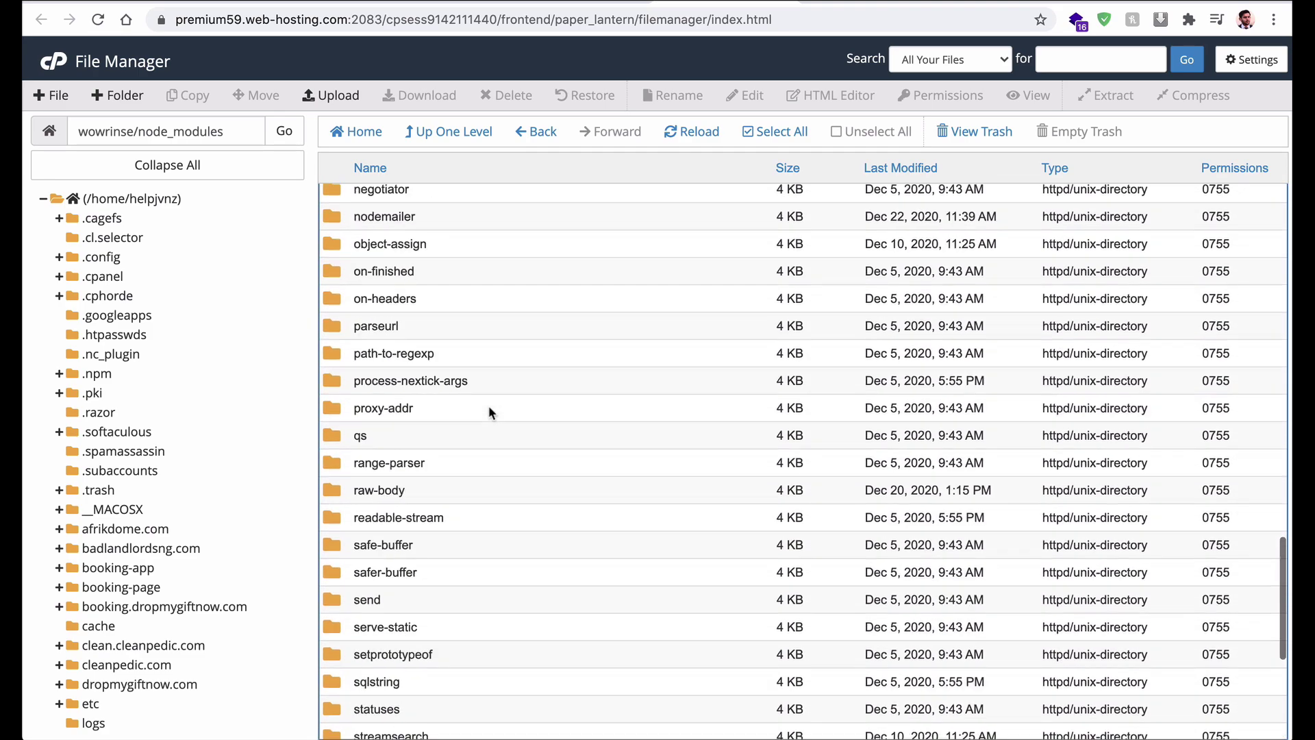
{"action": "left_click", "coordinate": [434, 136]}
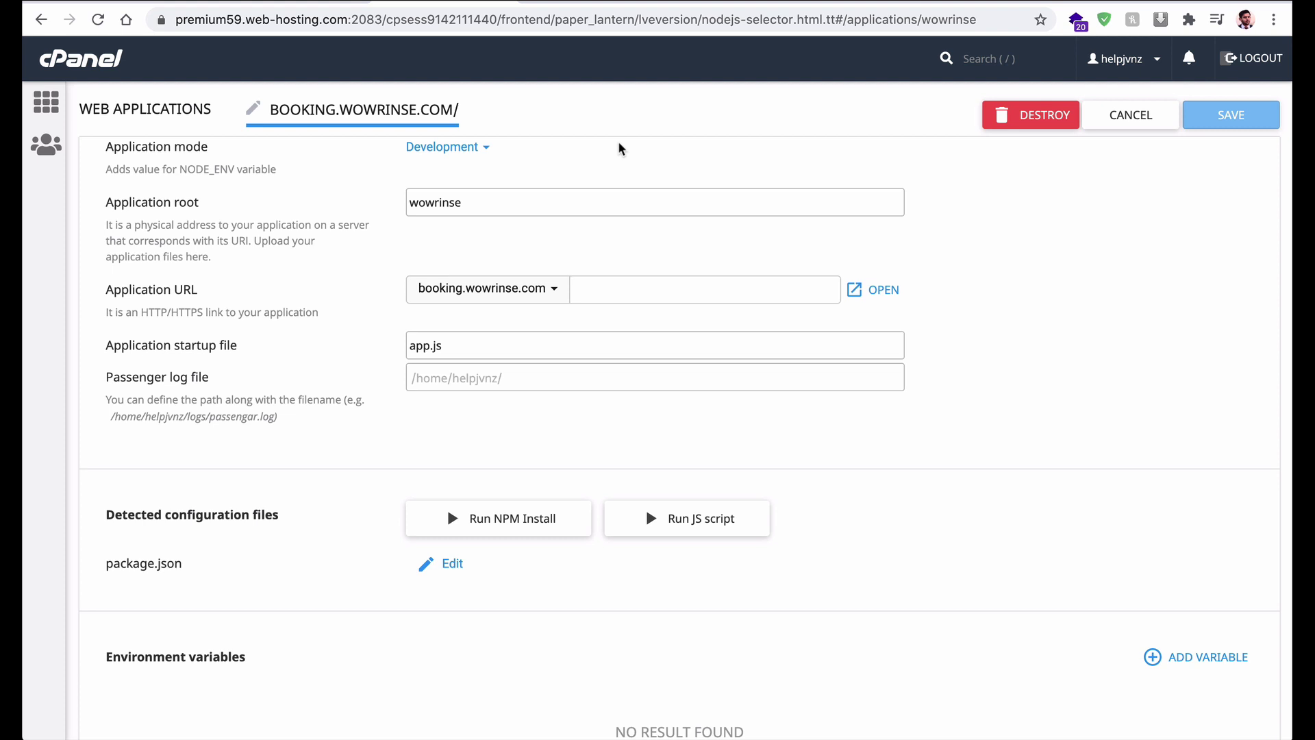
Step: Run the 'start' script from package.json using Run JS script
{"action": "scroll", "coordinate": [620, 150], "scroll_direction": "up", "scroll_amount": 1}
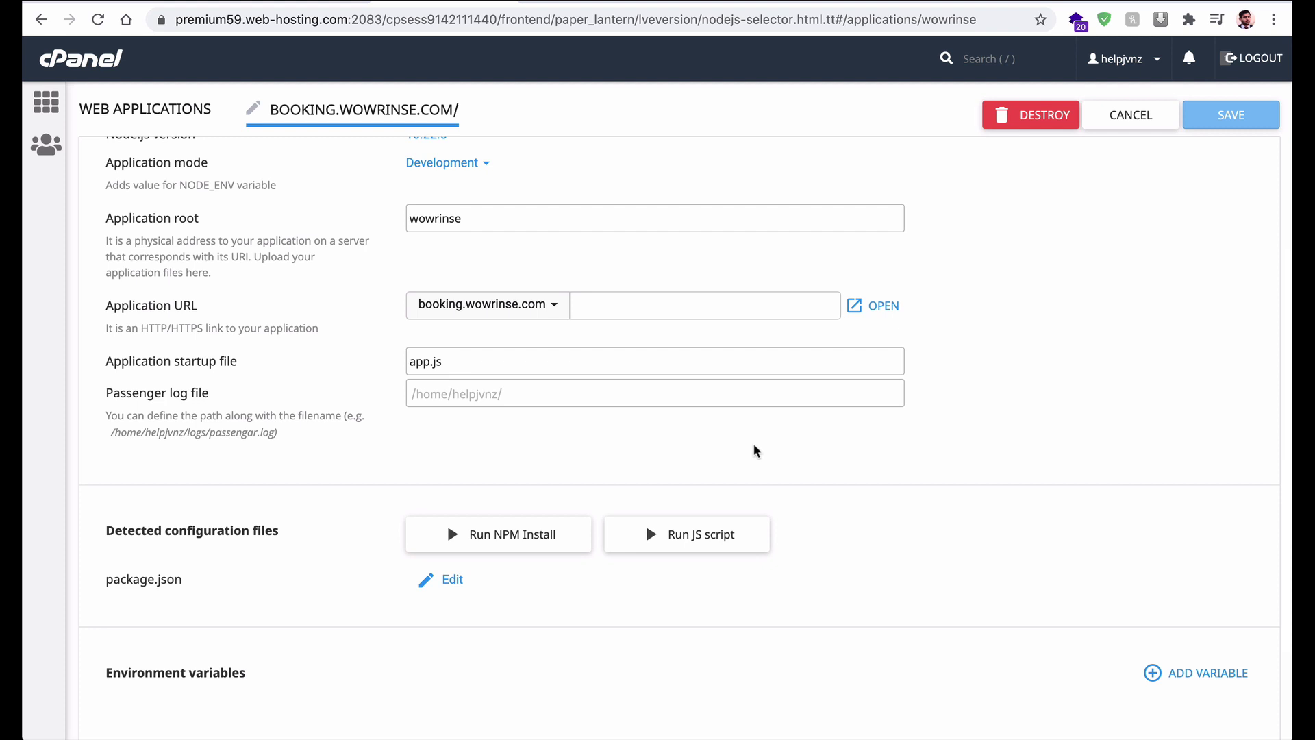
{"action": "left_click", "coordinate": [731, 530]}
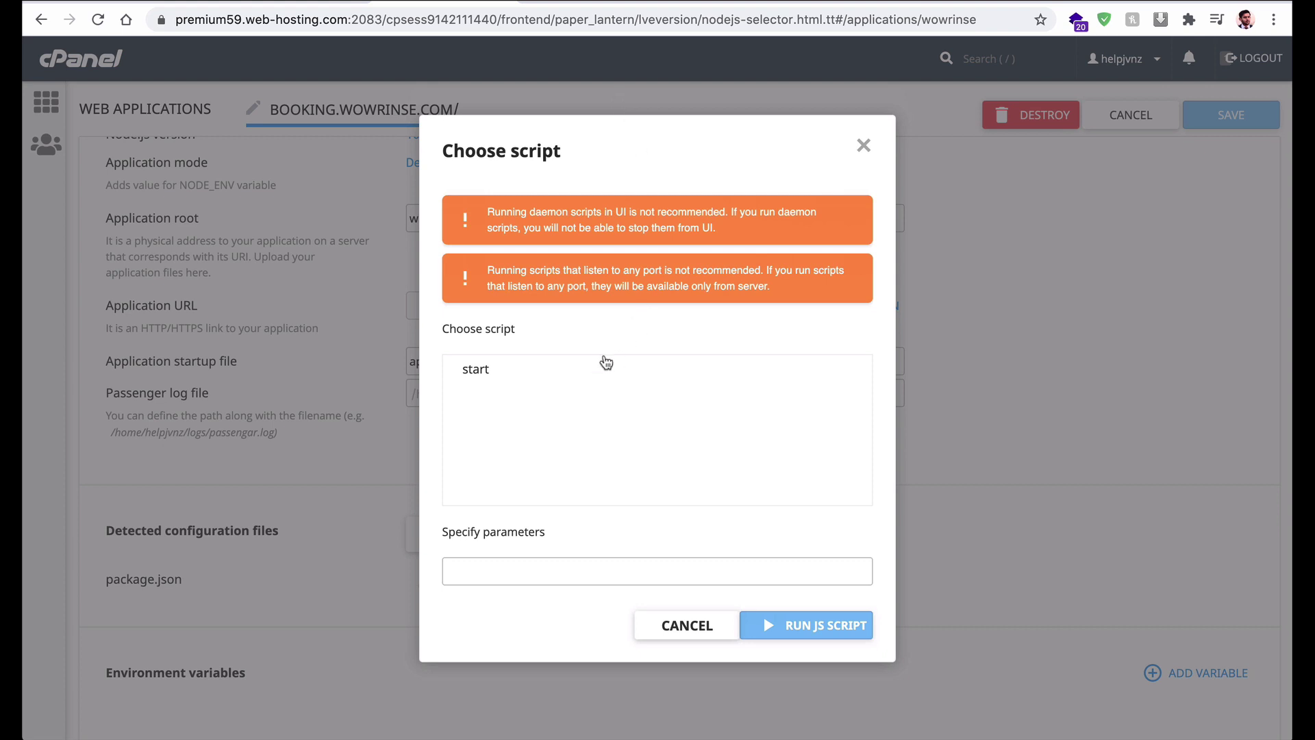
{"action": "left_click", "coordinate": [588, 370]}
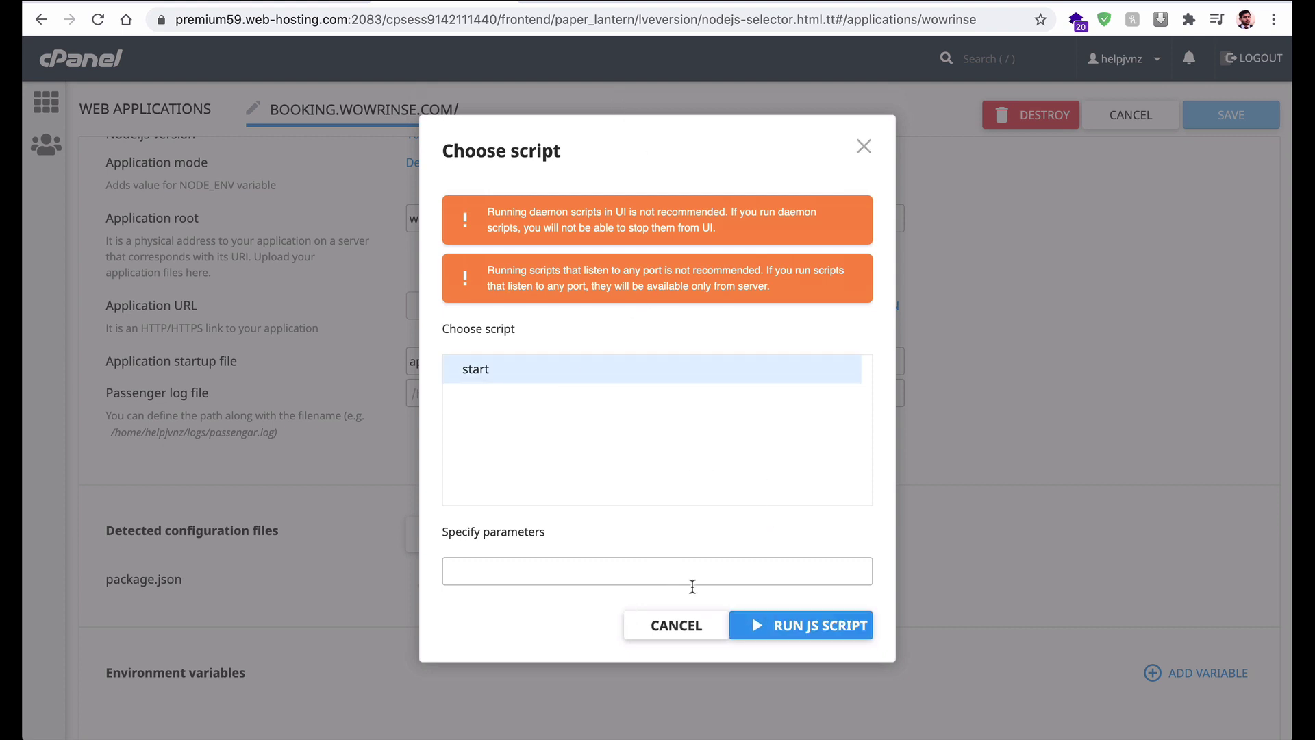
{"action": "left_click", "coordinate": [774, 625]}
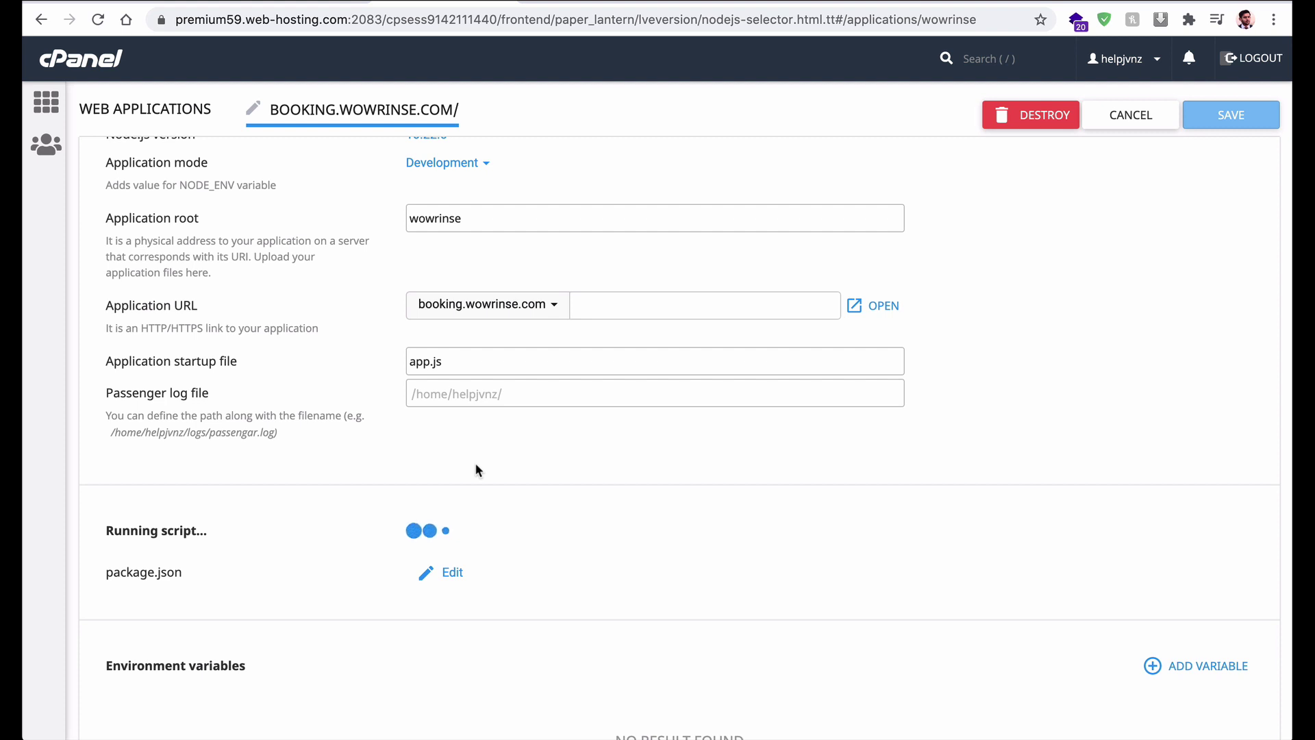
{"action": "scroll", "coordinate": [476, 464], "scroll_direction": "down", "scroll_amount": 2}
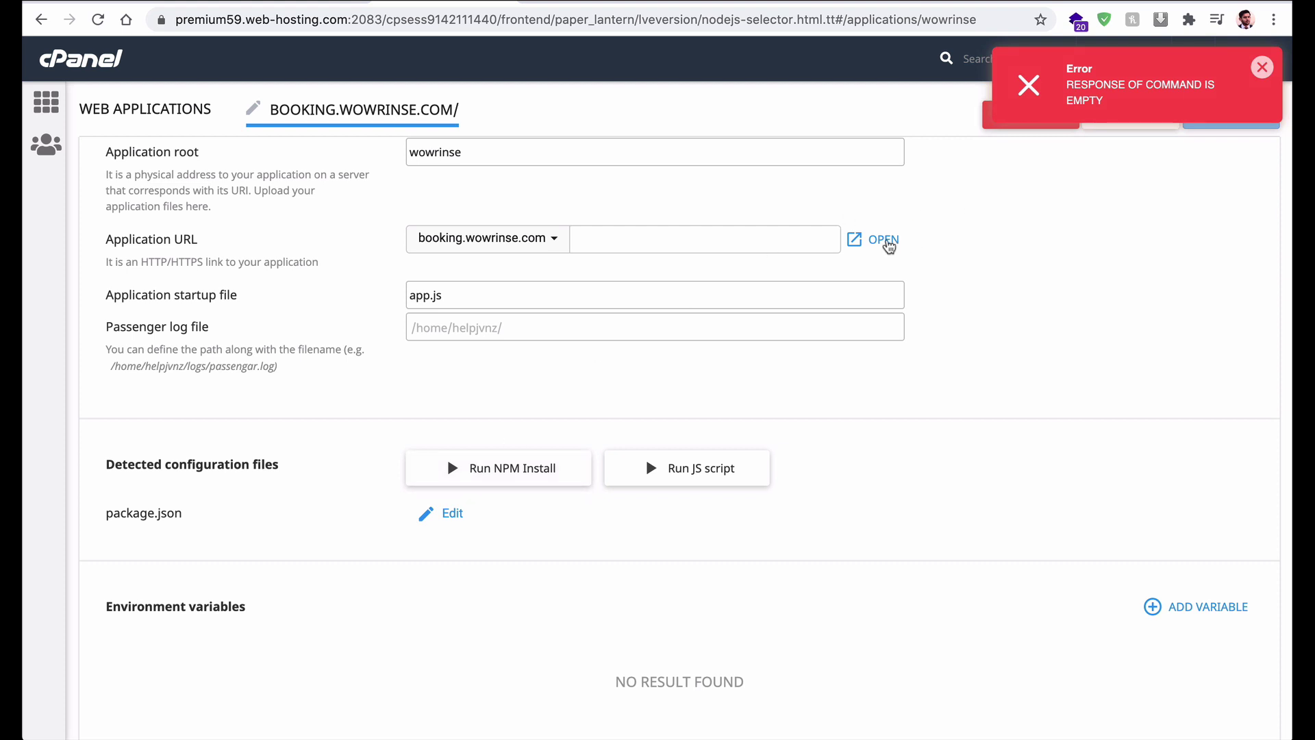
Step: Open booking.wowrinse.com to view the booking page, then dismiss the cPanel empty-response error
{"action": "left_click", "coordinate": [883, 240]}
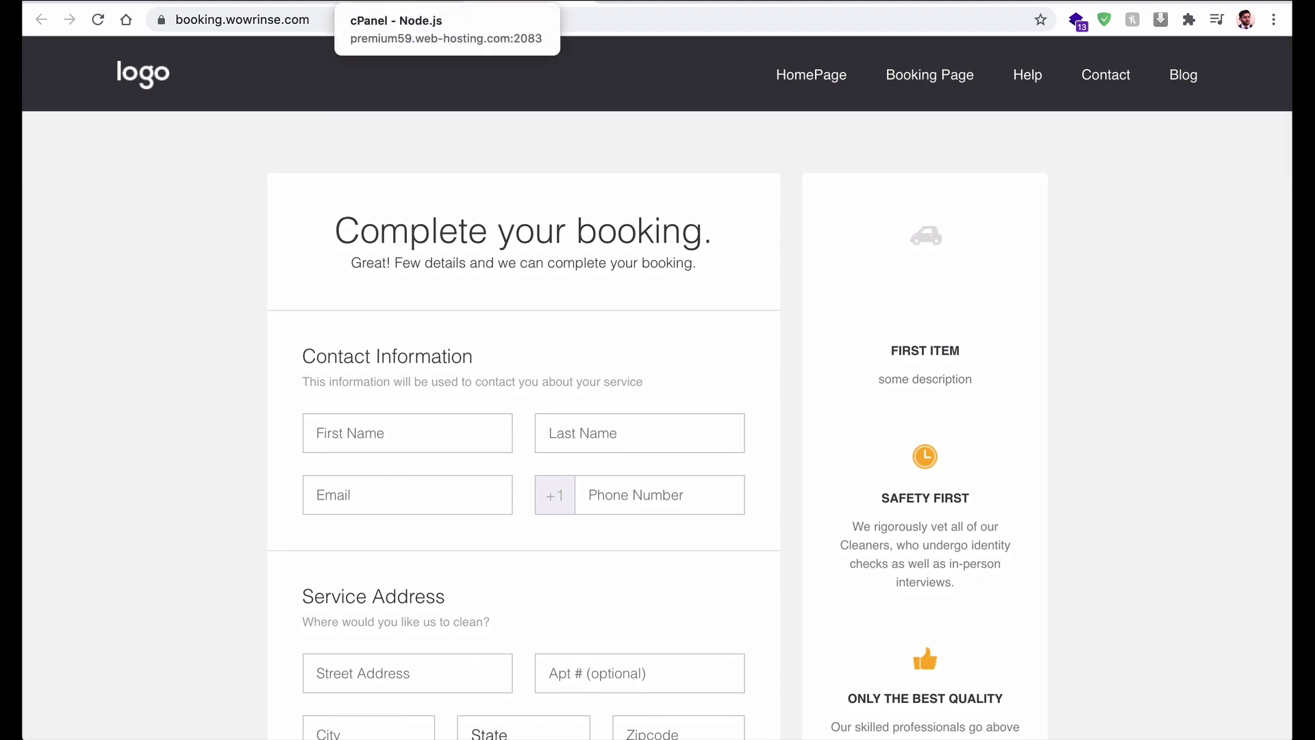
{"action": "left_click", "coordinate": [411, 2]}
{"action": "scroll", "coordinate": [646, 455], "scroll_direction": "up", "scroll_amount": 5}
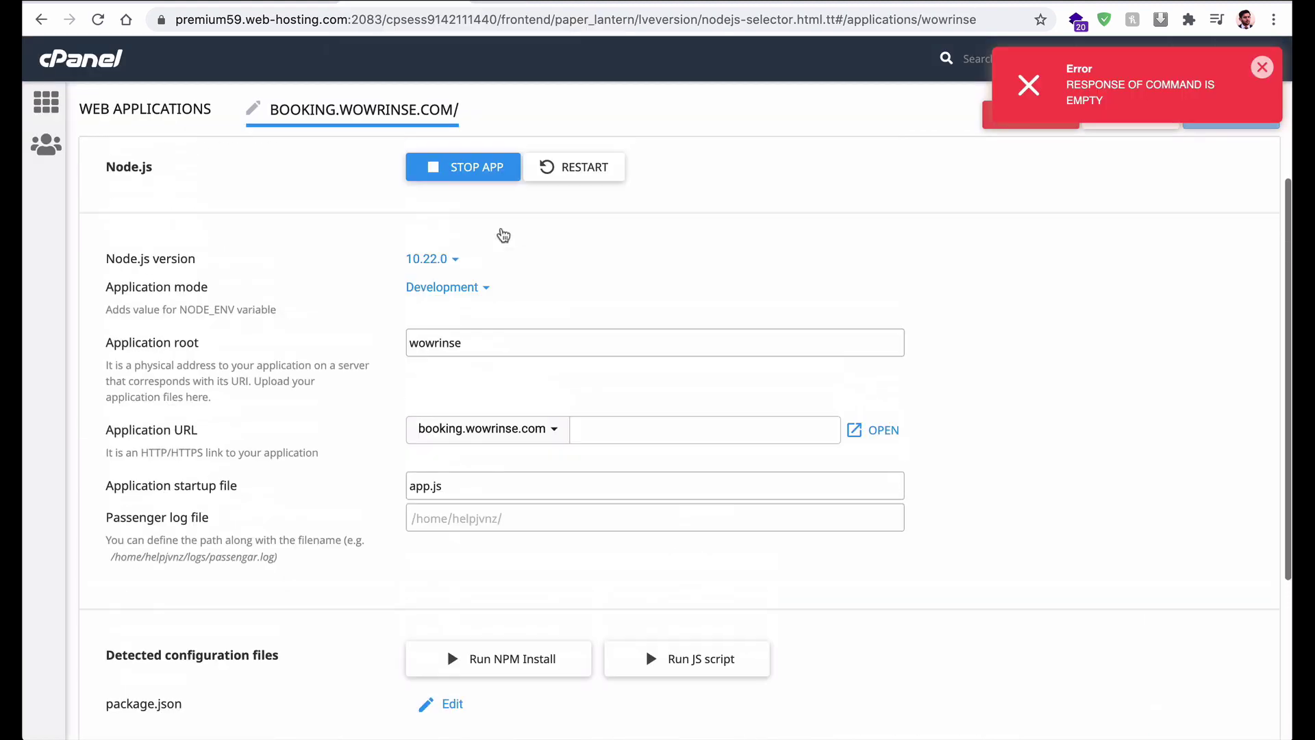
{"action": "left_click", "coordinate": [1262, 67]}
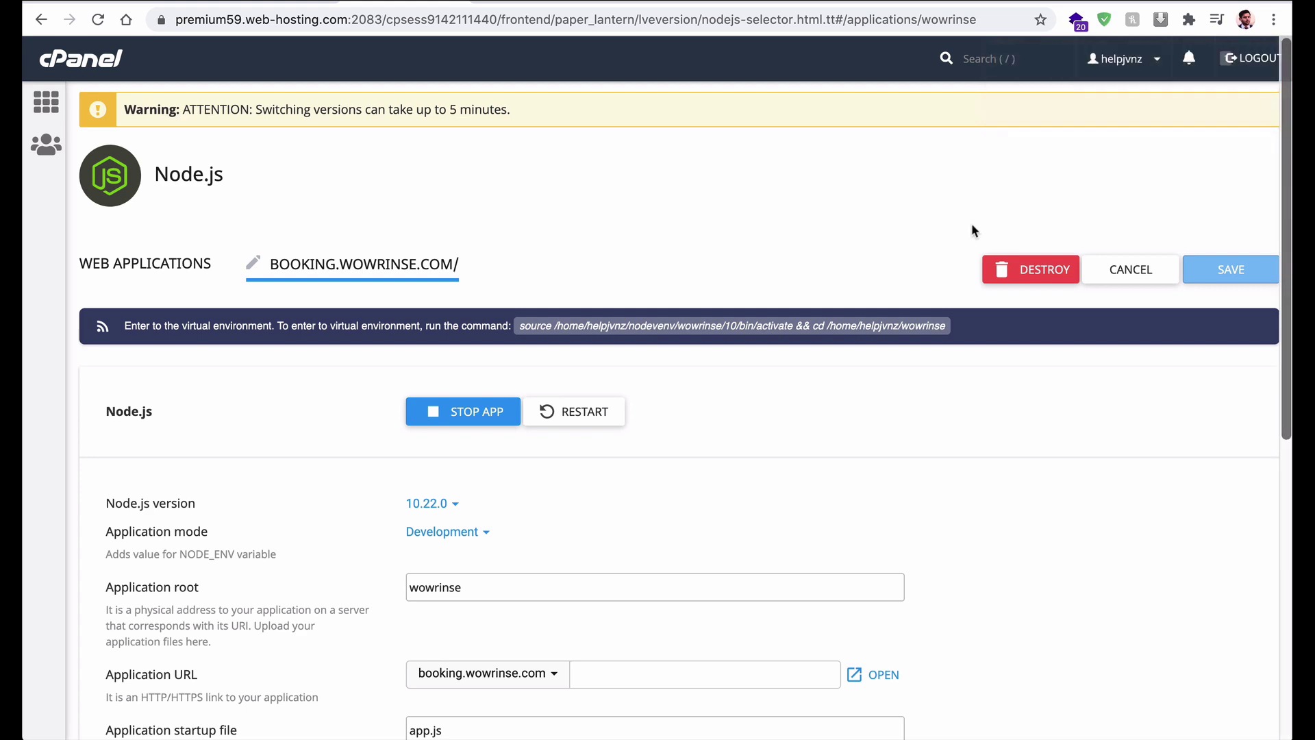
{"action": "scroll", "coordinate": [971, 226], "scroll_direction": "down", "scroll_amount": 8}
{"action": "scroll", "coordinate": [971, 224], "scroll_direction": "up", "scroll_amount": 8}
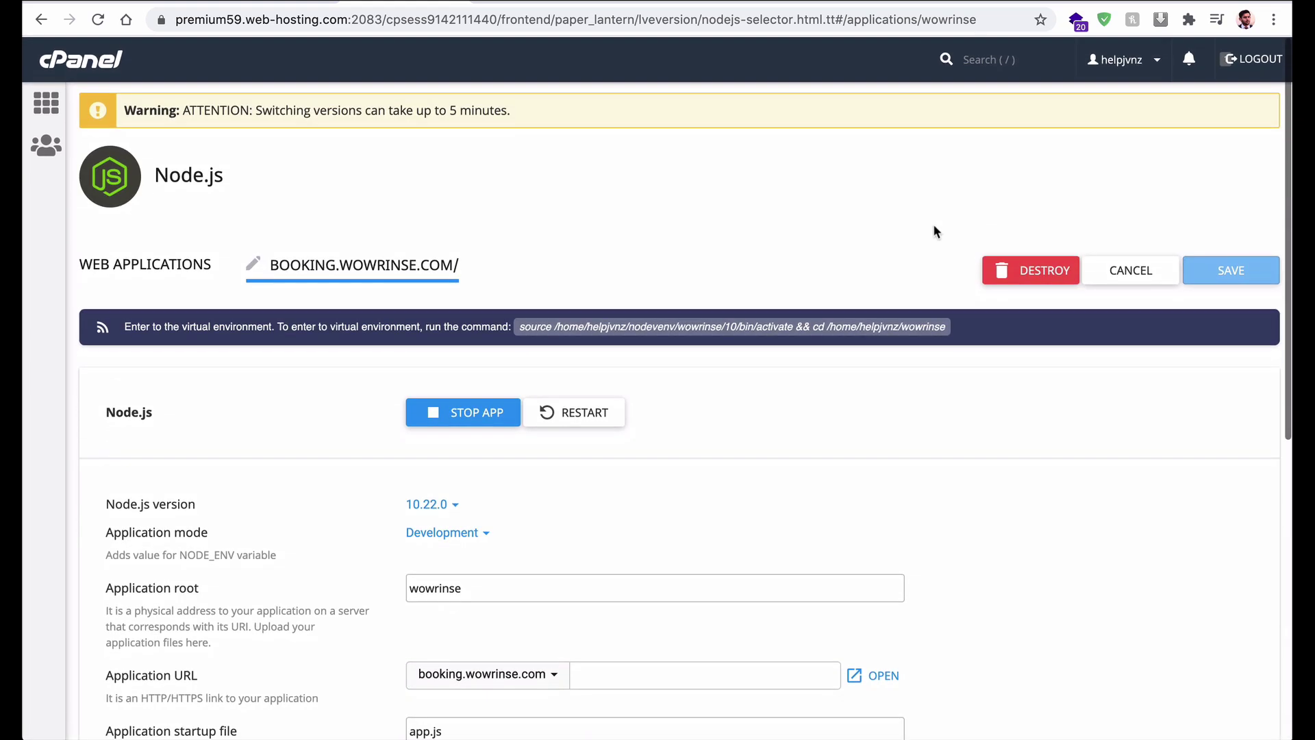